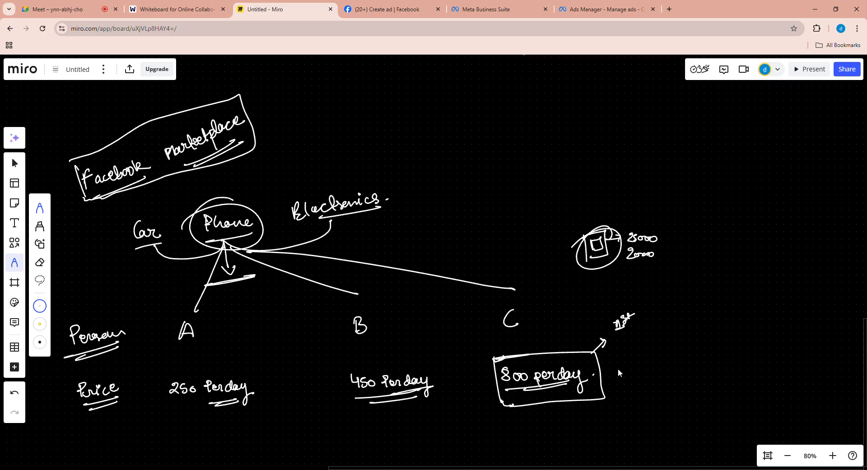
- Handwrite the row label "Ad Quality" beneath "Price" with the pen and double-underline it
scroll(625, 386, "down", 5)
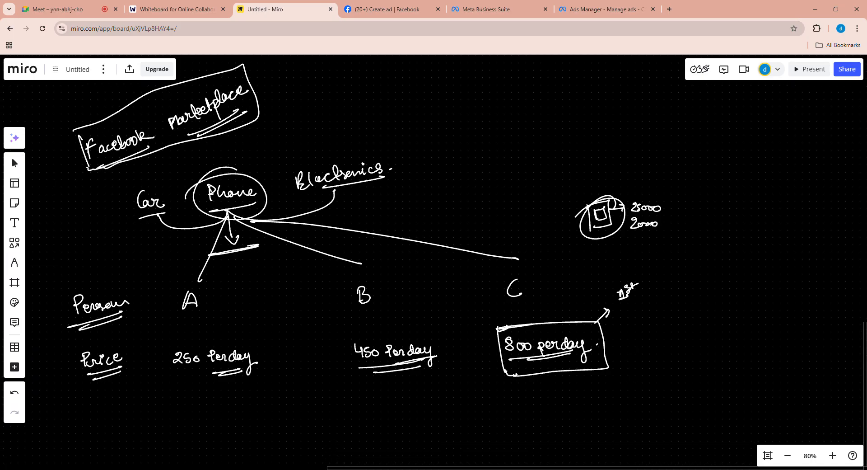
left_click_drag(592, 257, 591, 257)
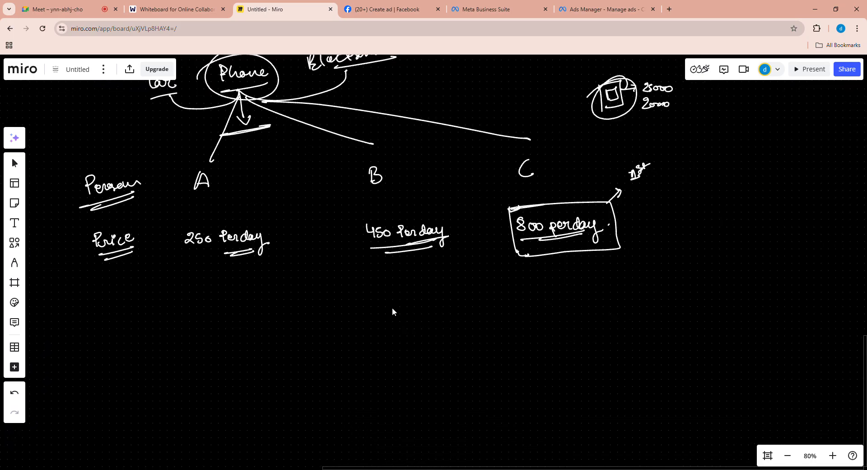
key("p")
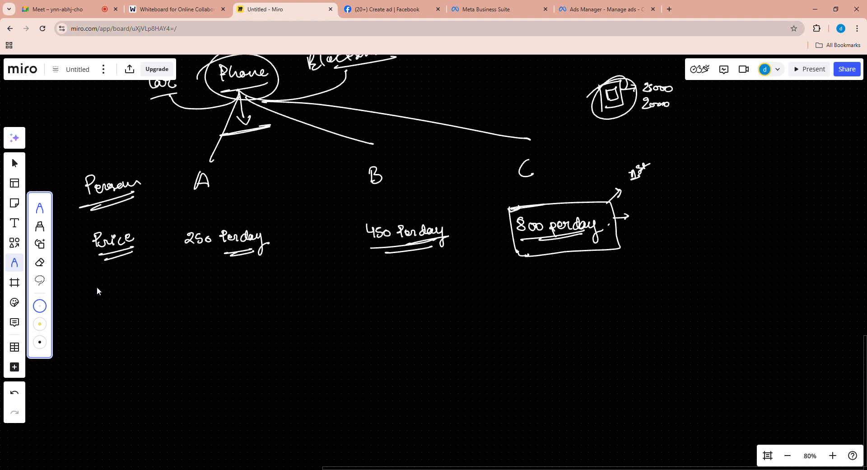
mouse_move(86, 296)
left_mouse_down()
mouse_move(150, 287)
mouse_move(151, 311)
mouse_move(149, 282)
left_mouse_up()
left_click_drag(91, 308, 129, 304)
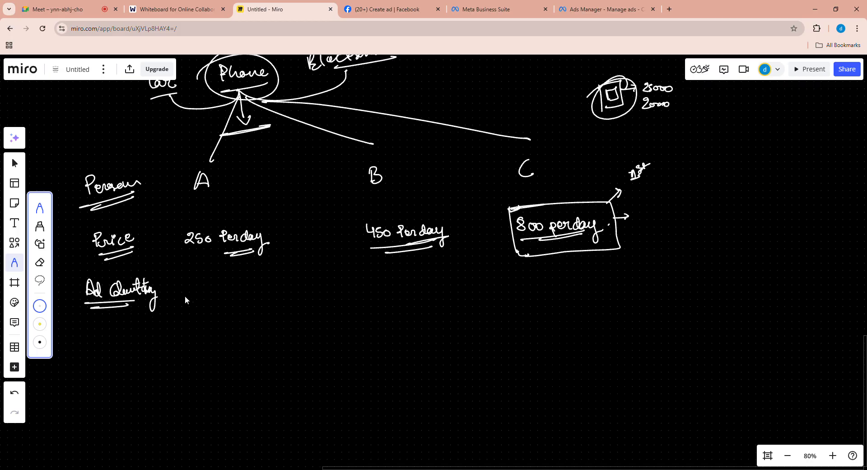
- Write (10) under "Ad Quality" with an arrow beside the label, and score (6) for A and (8) for B
left_click_drag(103, 311, 105, 323)
mouse_move(111, 314)
left_mouse_down()
mouse_move(97, 331)
mouse_move(119, 326)
left_mouse_up()
left_click_drag(75, 285, 75, 293)
mouse_move(400, 273)
left_mouse_down()
mouse_move(397, 282)
mouse_move(401, 272)
left_mouse_up()
left_click_drag(408, 267, 411, 269)
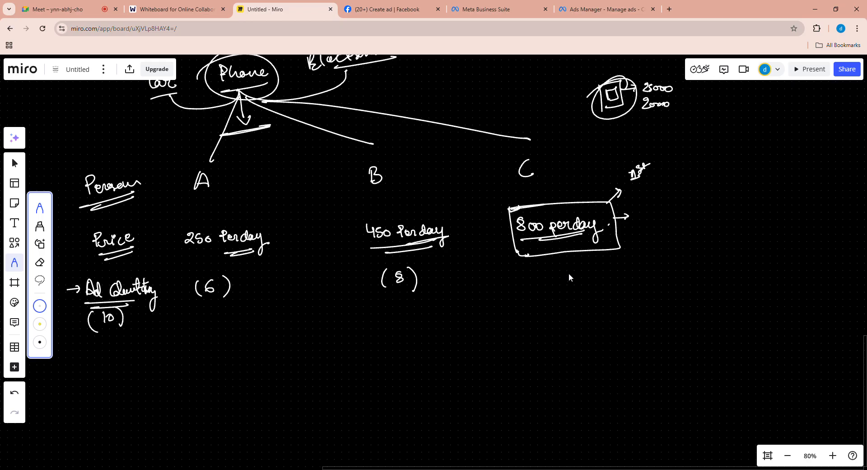
- Write the ad quality score (5) for C and bracket B's price together with its score
left_click_drag(567, 269, 552, 286)
mouse_move(359, 221)
left_mouse_down()
mouse_move(347, 246)
mouse_move(359, 293)
left_mouse_up()
left_click_drag(445, 218, 449, 288)
mouse_move(112, 302)
left_mouse_down()
mouse_move(144, 300)
mouse_move(138, 304)
left_mouse_up()
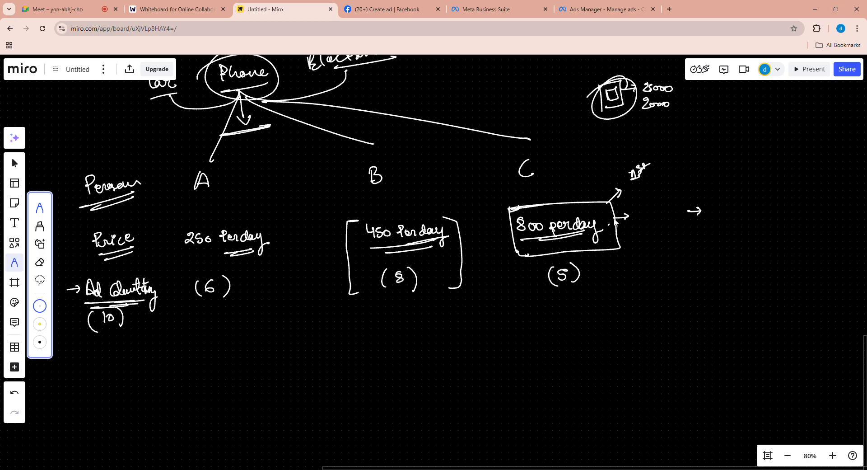
- Draw a boxed 1000 beside "800 per day" and change C's ad quality score to 8 with a bracket
left_click_drag(615, 217, 629, 217)
mouse_move(673, 224)
left_mouse_down()
mouse_move(685, 226)
mouse_move(658, 231)
mouse_move(695, 215)
mouse_move(677, 232)
mouse_move(663, 218)
left_mouse_up()
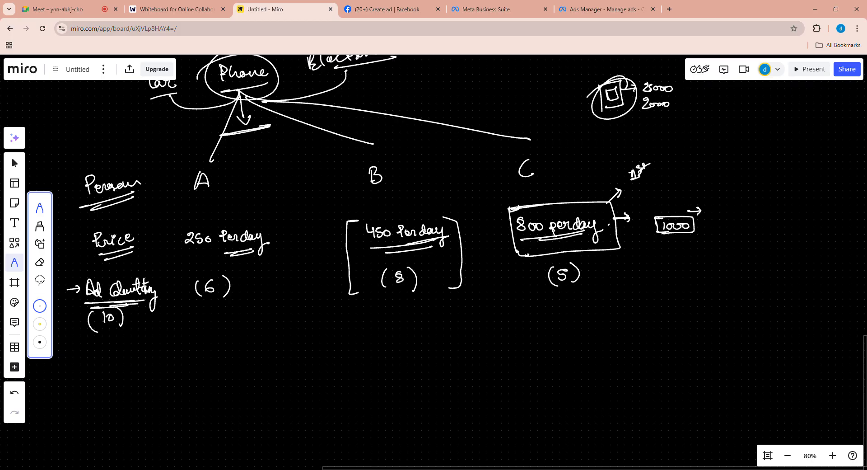
mouse_move(565, 272)
left_mouse_down()
mouse_move(559, 277)
mouse_move(567, 279)
left_mouse_up()
mouse_move(504, 209)
left_mouse_down()
mouse_move(515, 208)
mouse_move(514, 234)
left_mouse_up()
mouse_move(547, 264)
left_mouse_down()
mouse_move(538, 283)
mouse_move(548, 290)
left_mouse_up()
- Underline B's price and score, then mark B with a circled 2 and C with a circled 1
left_click_drag(602, 263, 615, 264)
left_click_drag(373, 249, 426, 244)
mouse_move(384, 285)
left_mouse_down()
mouse_move(416, 279)
mouse_move(423, 302)
mouse_move(425, 292)
left_mouse_up()
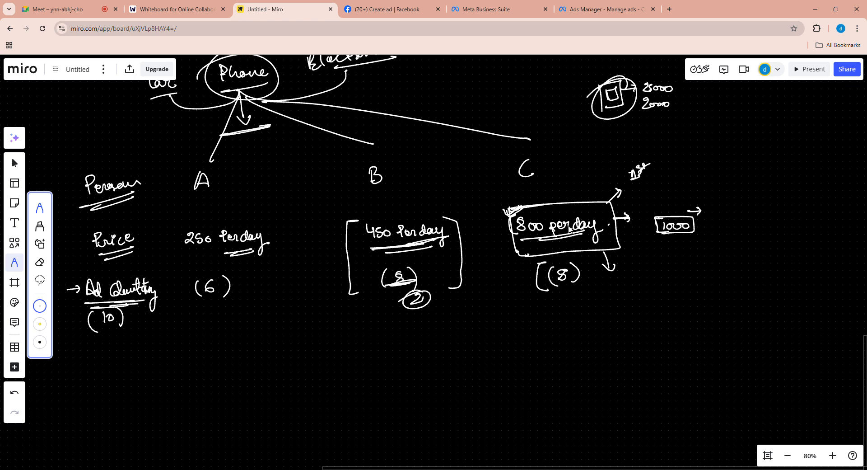
left_click_drag(617, 277, 619, 285)
left_click_drag(627, 274, 615, 272)
- Handwrite the row label "Ad Relevancy" below "Ad Quality", double-underline it and write a bracketed 10 beneath
left_click_drag(82, 368, 89, 367)
mouse_move(83, 364)
left_mouse_down()
mouse_move(142, 360)
mouse_move(157, 370)
left_mouse_up()
left_click_drag(73, 388, 141, 377)
left_click_drag(81, 393, 143, 380)
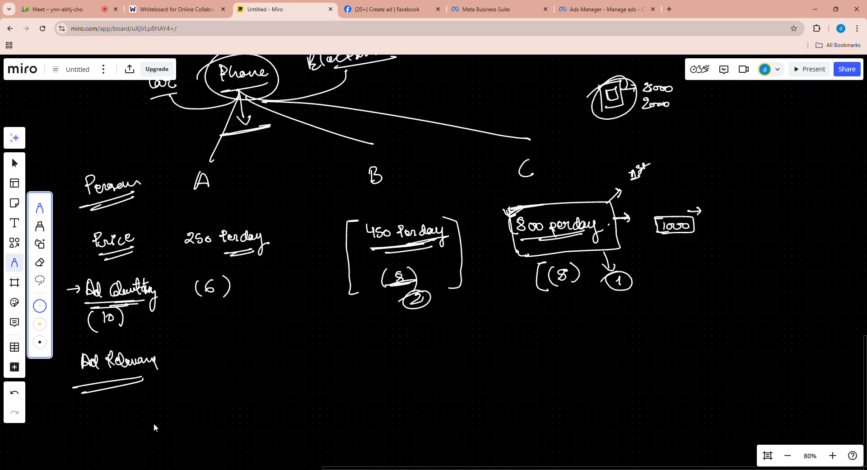
mouse_move(113, 399)
left_mouse_down()
mouse_move(111, 422)
mouse_move(121, 392)
mouse_move(126, 421)
left_mouse_up()
left_click_drag(119, 387, 127, 418)
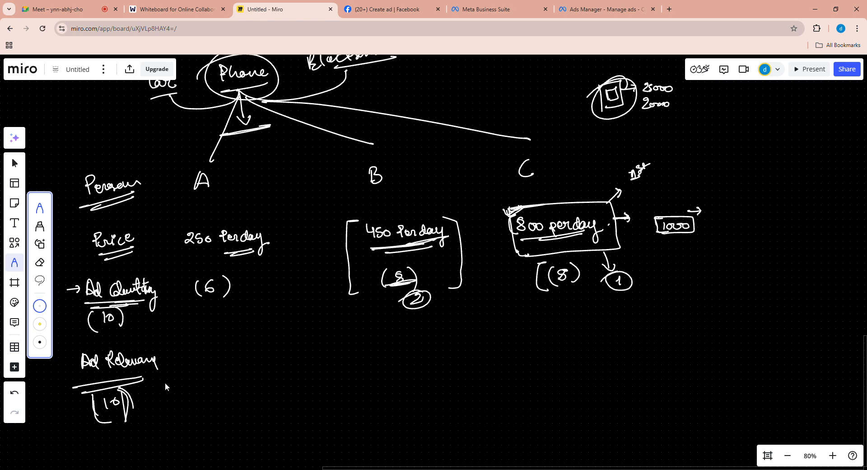
- Fill the ad relevancy row with (10) for A, (8) for B and (2) for C, underlining C's scores
left_click_drag(193, 349, 198, 371)
left_click_drag(411, 343, 395, 367)
mouse_move(422, 338)
left_mouse_down()
mouse_move(430, 352)
mouse_move(424, 368)
left_mouse_up()
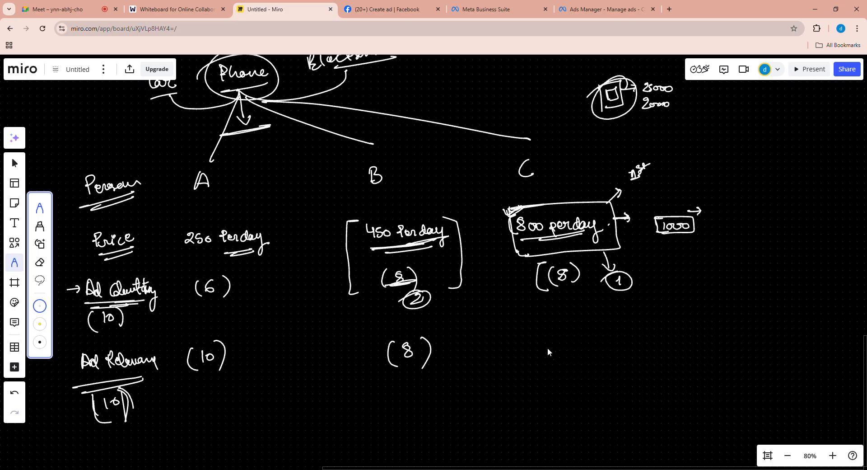
mouse_move(562, 332)
left_mouse_down()
mouse_move(572, 342)
mouse_move(553, 344)
left_mouse_up()
mouse_move(576, 322)
left_mouse_down()
mouse_move(584, 335)
mouse_move(572, 346)
left_mouse_up()
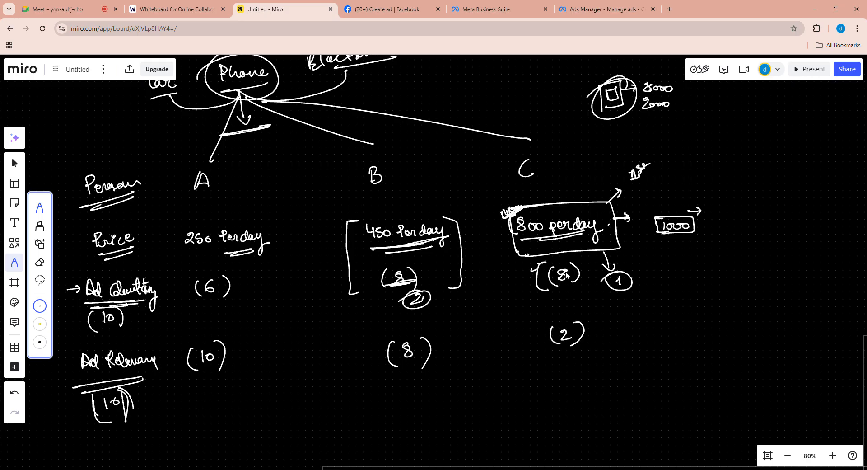
left_click_drag(583, 342, 559, 349)
left_click_drag(597, 282, 546, 291)
- Bracket A's whole column and join its two scores with a curve to a circled total of 16
mouse_move(271, 224)
left_mouse_down()
mouse_move(282, 228)
mouse_move(282, 352)
mouse_move(270, 365)
left_mouse_up()
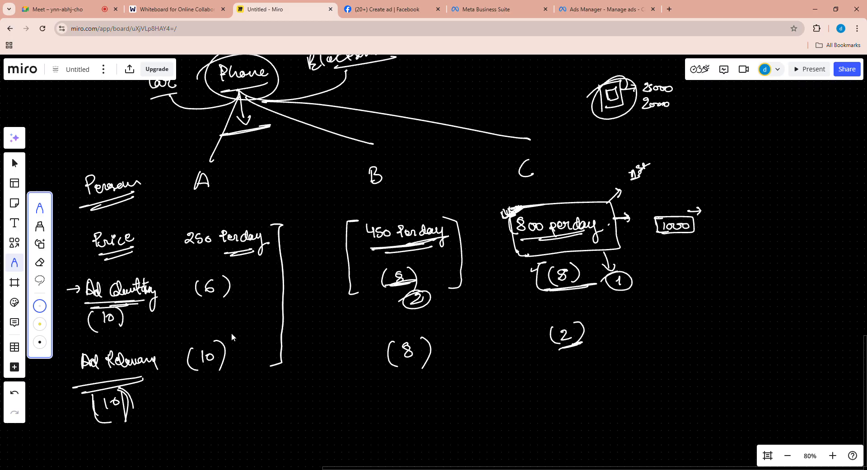
mouse_move(177, 229)
left_mouse_down()
mouse_move(165, 275)
mouse_move(171, 385)
mouse_move(191, 382)
left_mouse_up()
left_click_drag(187, 250, 211, 248)
left_click_drag(237, 283, 244, 354)
left_click_drag(264, 302, 269, 312)
mouse_move(265, 295)
left_mouse_down()
mouse_move(273, 294)
mouse_move(265, 297)
left_mouse_up()
- Join B's two scores to a total of (16), underline its price and bracket B's whole column
left_click_drag(423, 273, 441, 348)
left_click_drag(448, 302, 448, 311)
left_click_drag(451, 303, 466, 316)
left_click_drag(364, 254, 438, 246)
left_click_drag(382, 256, 431, 252)
mouse_move(456, 211)
left_mouse_down()
mouse_move(475, 222)
mouse_move(492, 354)
mouse_move(466, 382)
left_mouse_up()
mouse_move(344, 217)
left_mouse_down()
mouse_move(344, 320)
mouse_move(359, 393)
mouse_move(396, 387)
left_mouse_up()
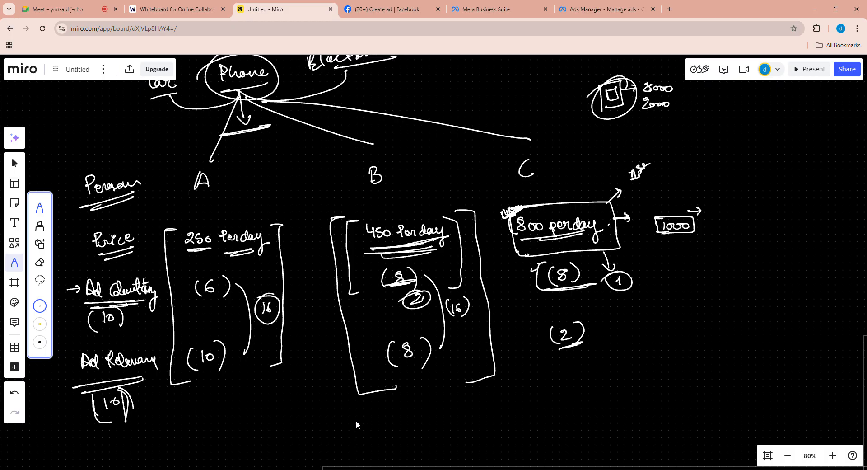
- Handwrite a double-underlined "Bid" in the empty area below the comparison table
key("v")
scroll(363, 425, "down", 5)
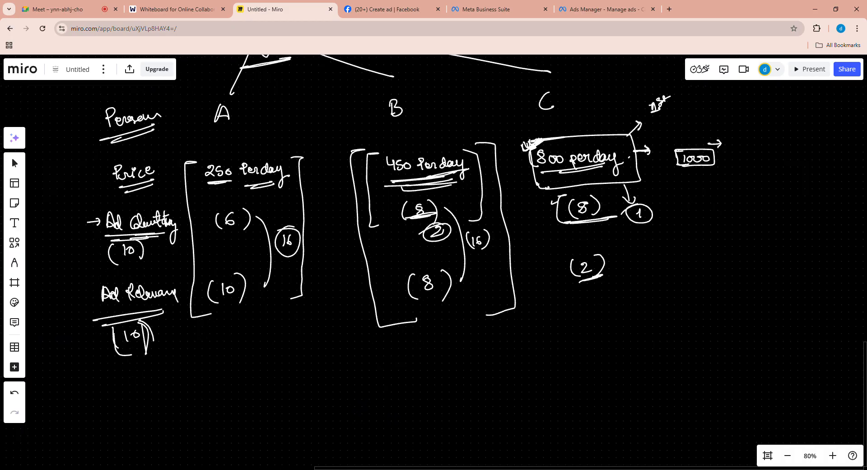
key("p")
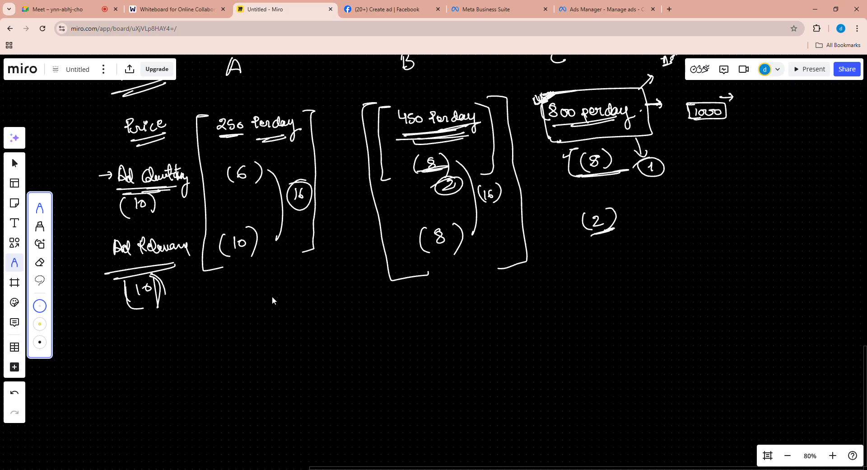
mouse_move(173, 346)
left_mouse_down()
mouse_move(176, 364)
mouse_move(196, 360)
left_mouse_up()
left_click_drag(175, 375, 209, 368)
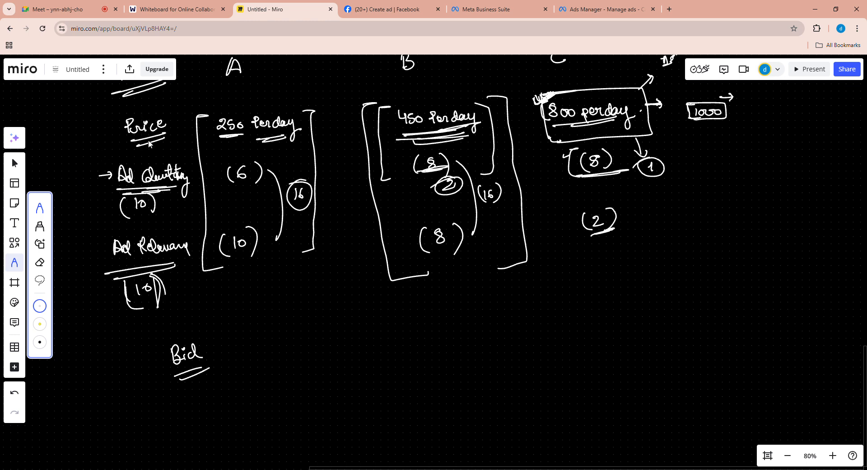
- Circle "Price", bracket the ad quality and relevancy labels, add an arrow after "Bid" and underline A's and B's prices
mouse_move(159, 105)
left_mouse_down()
mouse_move(126, 106)
mouse_move(158, 104)
left_mouse_up()
left_click_drag(213, 143, 266, 141)
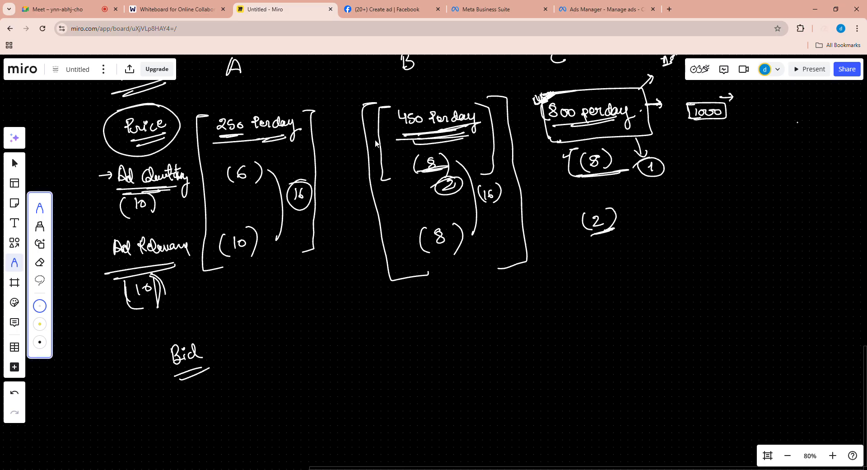
mouse_move(103, 166)
left_mouse_down()
mouse_move(81, 175)
mouse_move(88, 298)
mouse_move(97, 296)
left_mouse_up()
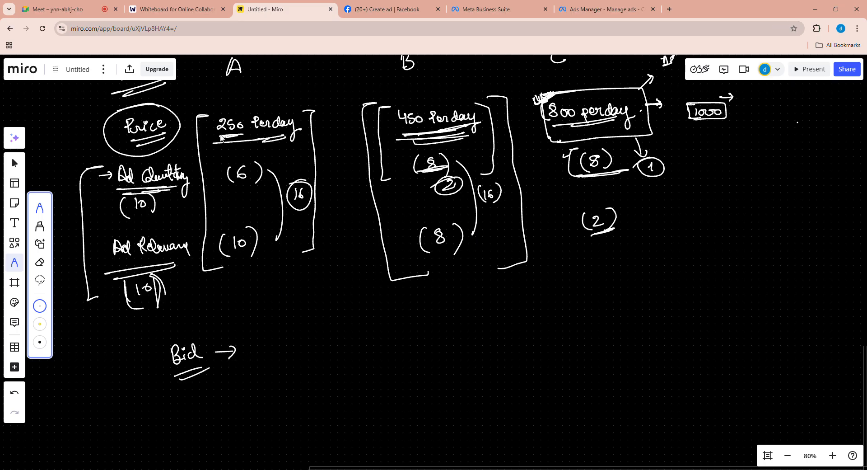
left_click_drag(210, 136, 286, 135)
left_click_drag(397, 133, 444, 135)
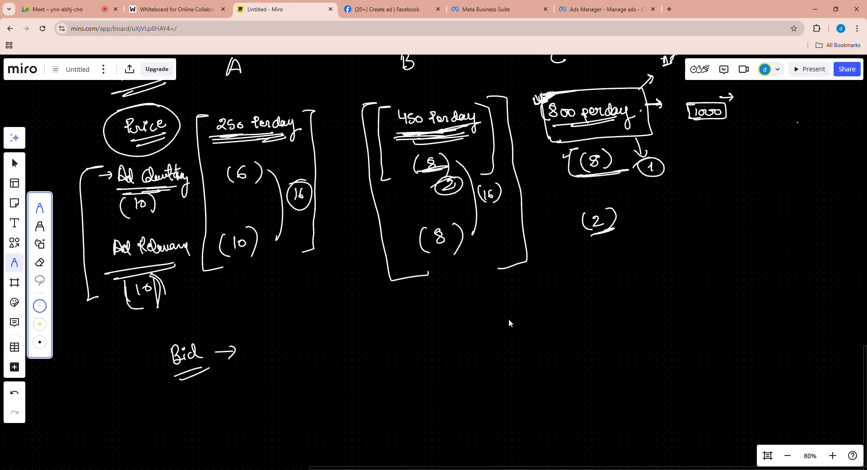
- Draw a boxed note reading "Paisa Money" and "रुपया" below the table, bracket it and add an outgoing arrow
mouse_move(509, 312)
left_mouse_down()
mouse_move(573, 305)
mouse_move(583, 341)
mouse_move(550, 360)
mouse_move(513, 364)
left_mouse_up()
left_click_drag(517, 317, 518, 328)
mouse_move(521, 326)
left_mouse_down()
mouse_move(543, 326)
mouse_move(541, 345)
left_mouse_up()
mouse_move(547, 337)
left_mouse_down()
mouse_move(547, 345)
mouse_move(547, 330)
left_mouse_up()
left_click_drag(515, 352, 548, 349)
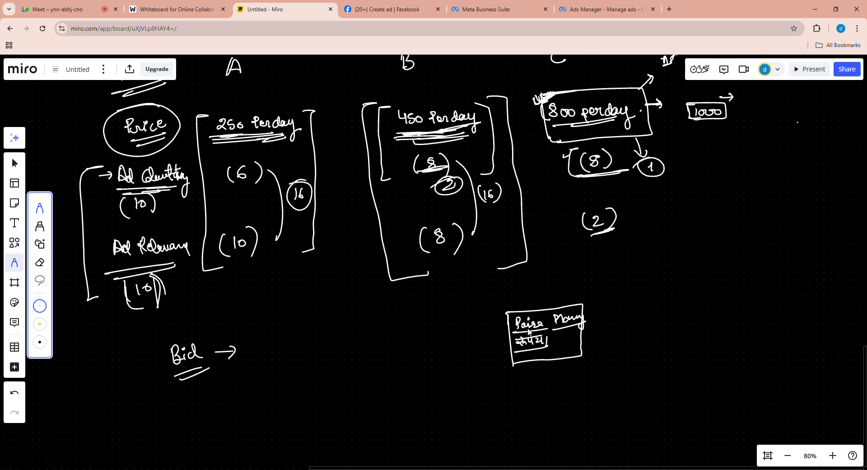
mouse_move(572, 298)
left_mouse_down()
mouse_move(585, 297)
mouse_move(592, 360)
mouse_move(581, 363)
left_mouse_up()
mouse_move(512, 304)
left_mouse_down()
mouse_move(498, 312)
mouse_move(524, 374)
left_mouse_up()
mouse_move(590, 326)
left_mouse_down()
mouse_move(608, 325)
mouse_move(602, 333)
left_mouse_up()
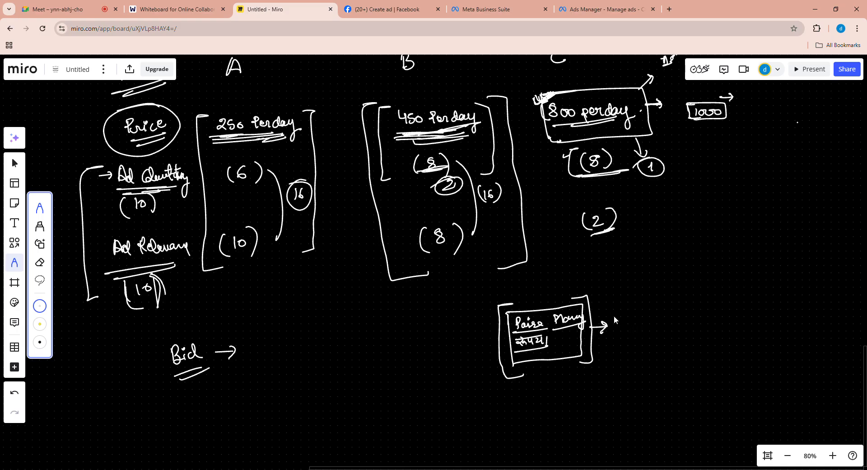
- Write "Website" and "Privacy Policy" beside the money note, then emphasize "Website", the note and "Ad Relevancy" with brackets and underlines
left_click_drag(635, 319, 673, 312)
mouse_move(625, 348)
left_mouse_down()
mouse_move(661, 345)
mouse_move(663, 359)
mouse_move(707, 333)
mouse_move(701, 357)
mouse_move(735, 331)
mouse_move(712, 345)
mouse_move(721, 342)
left_mouse_up()
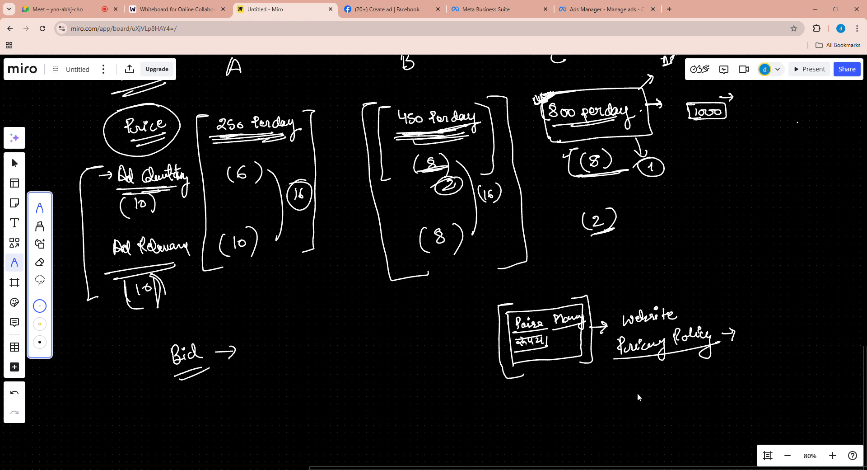
left_click_drag(632, 328, 682, 320)
left_click_drag(626, 307, 618, 329)
left_click_drag(676, 298, 688, 326)
mouse_move(510, 305)
left_mouse_down()
mouse_move(497, 312)
mouse_move(499, 379)
mouse_move(520, 382)
left_mouse_up()
mouse_move(580, 299)
left_mouse_down()
mouse_move(598, 352)
mouse_move(579, 363)
left_mouse_up()
mouse_move(121, 266)
left_mouse_down()
mouse_move(111, 263)
mouse_move(145, 258)
left_mouse_up()
- Draw an arrow from C's (2) to an underlined "Sahi → Click" note with a downward arrow below "Click"
mouse_move(658, 215)
left_mouse_down()
mouse_move(680, 211)
mouse_move(672, 219)
left_mouse_up()
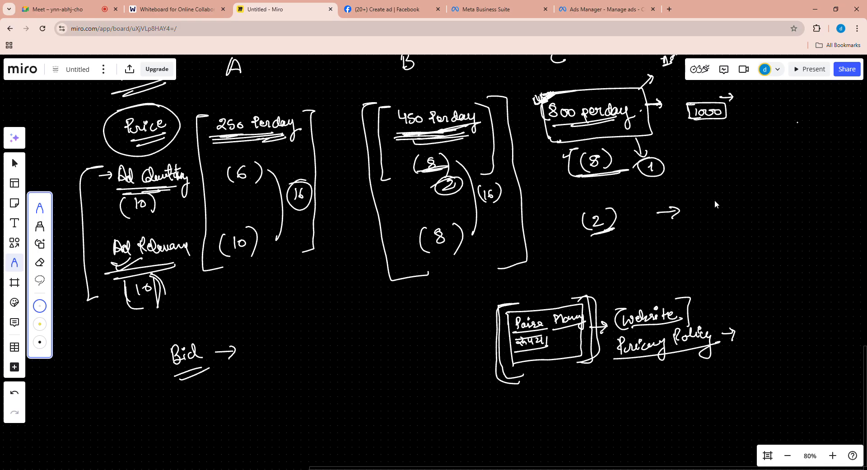
mouse_move(721, 198)
left_mouse_down()
mouse_move(714, 209)
mouse_move(750, 198)
left_mouse_up()
left_click_drag(704, 222, 745, 214)
left_click_drag(760, 203, 768, 204)
mouse_move(789, 198)
left_mouse_down()
mouse_move(779, 206)
mouse_move(799, 206)
mouse_move(800, 197)
mouse_move(801, 207)
left_mouse_up()
mouse_move(808, 194)
left_mouse_down()
mouse_move(808, 208)
mouse_move(818, 208)
left_mouse_up()
left_click_drag(769, 214, 810, 216)
left_click_drag(793, 219, 794, 233)
left_click_drag(790, 227, 797, 227)
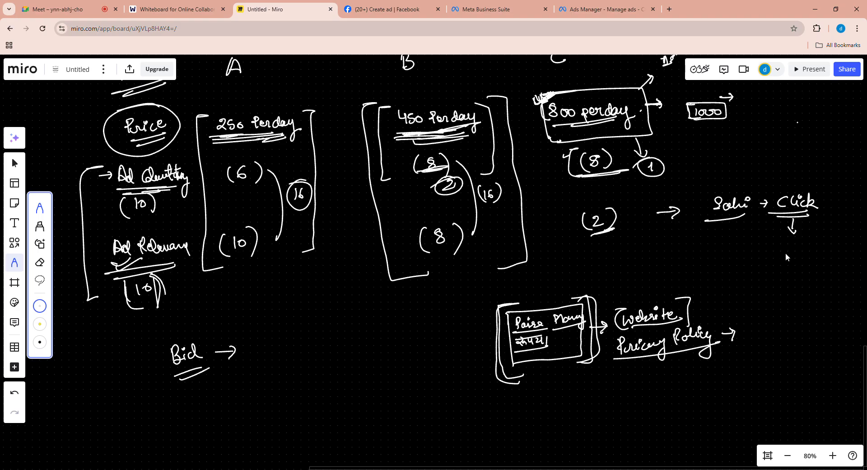
- Handwrite "Ad Relevancy" below the "Click" arrow and enclose it in brackets
mouse_move(769, 261)
left_mouse_down()
mouse_move(789, 247)
mouse_move(779, 254)
left_mouse_up()
left_click_drag(800, 247, 805, 257)
left_click_drag(805, 257, 847, 257)
left_click_drag(808, 251, 840, 265)
mouse_move(769, 238)
left_mouse_down()
mouse_move(758, 251)
mouse_move(768, 276)
left_mouse_up()
left_click_drag(835, 237, 838, 279)
- Circle "Sahi" and link it to an underlined "Audience", then emphasize "Click" with a circle and "Ad Relevancy" with underlines
mouse_move(755, 195)
left_mouse_down()
mouse_move(747, 186)
mouse_move(763, 199)
mouse_move(749, 173)
mouse_move(764, 154)
mouse_move(824, 145)
left_mouse_up()
left_click_drag(770, 175, 821, 170)
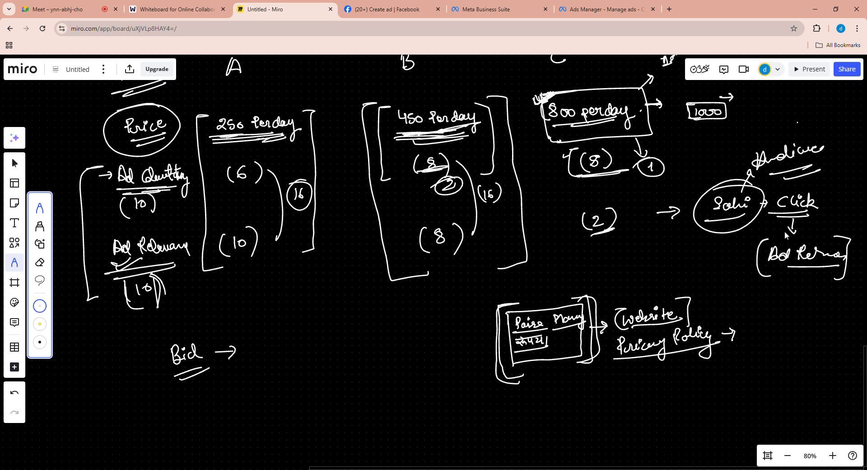
mouse_move(781, 237)
left_mouse_down()
mouse_move(758, 238)
mouse_move(769, 279)
left_mouse_up()
mouse_move(760, 218)
left_mouse_down()
mouse_move(806, 198)
mouse_move(768, 213)
left_mouse_up()
mouse_move(790, 186)
left_mouse_down()
mouse_move(811, 224)
mouse_move(795, 229)
left_mouse_up()
left_click_drag(766, 273, 821, 271)
left_click_drag(769, 264, 800, 263)
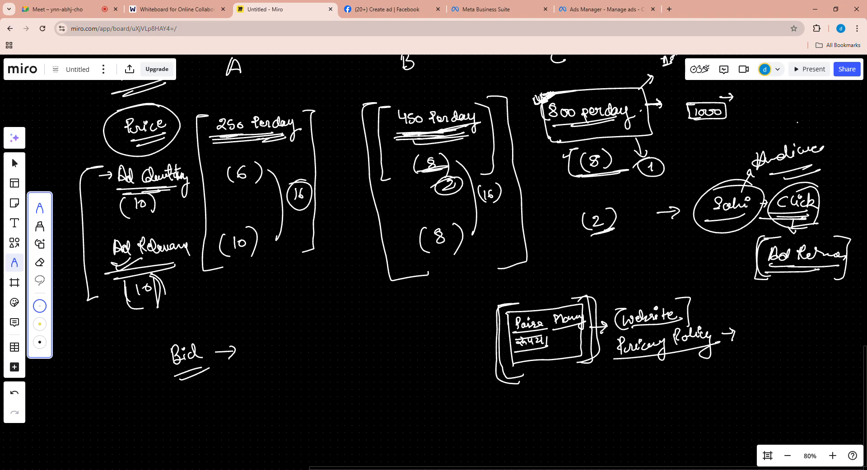
- Write a double-underlined "Costly" with an arrow below A's column and retrace the bracket around the quality labels
left_click_drag(260, 301, 312, 299)
left_click_drag(275, 319, 304, 312)
left_click_drag(278, 325, 299, 318)
mouse_move(97, 170)
left_mouse_down()
mouse_move(85, 275)
mouse_move(105, 296)
left_mouse_up()
left_click_drag(156, 287, 159, 278)
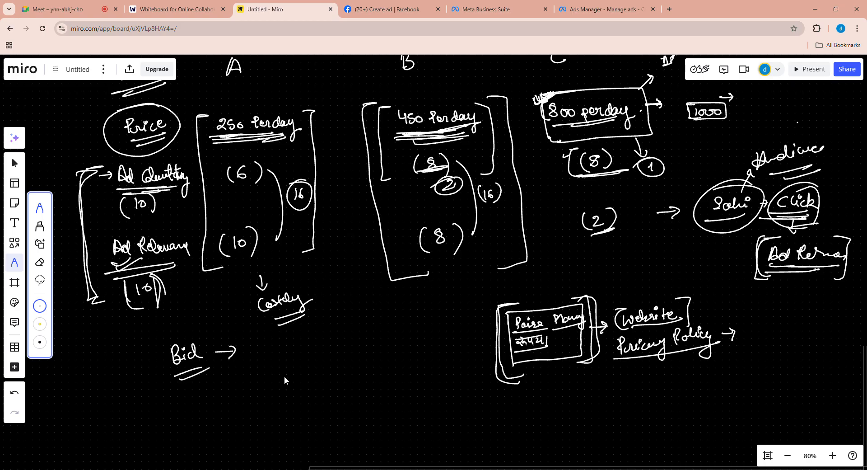
- Write (200) below the "Costly" note and circle it
left_click_drag(309, 398, 329, 400)
mouse_move(332, 399)
left_mouse_down()
mouse_move(302, 410)
mouse_move(336, 386)
mouse_move(335, 411)
left_mouse_up()
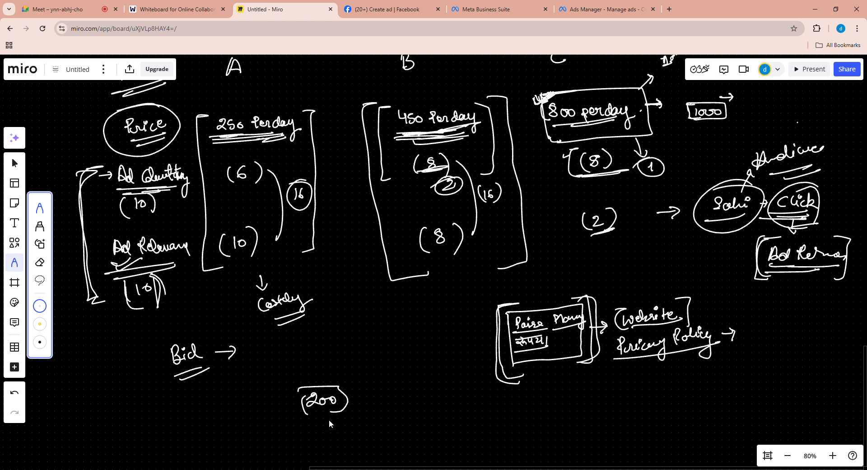
mouse_move(322, 388)
left_mouse_down()
mouse_move(292, 403)
mouse_move(312, 388)
left_mouse_up()
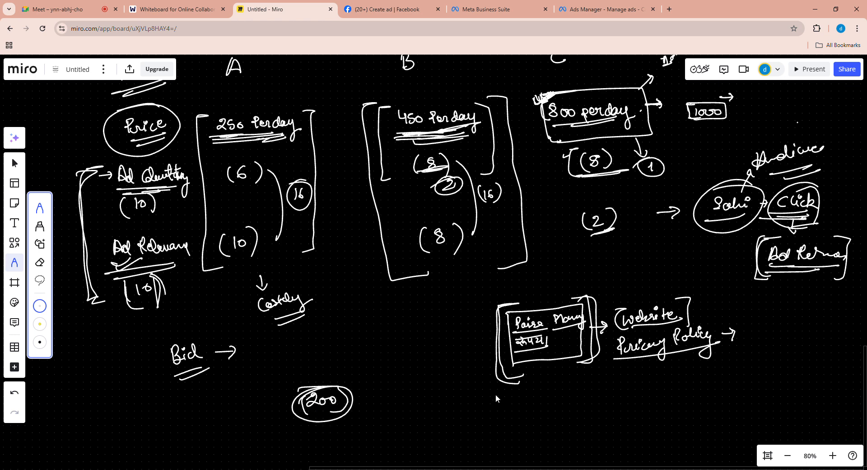
- Switch to Ads Manager and examine the lead campaign's results and costs, plus its ad's bid strategy and budget
left_click(477, 6)
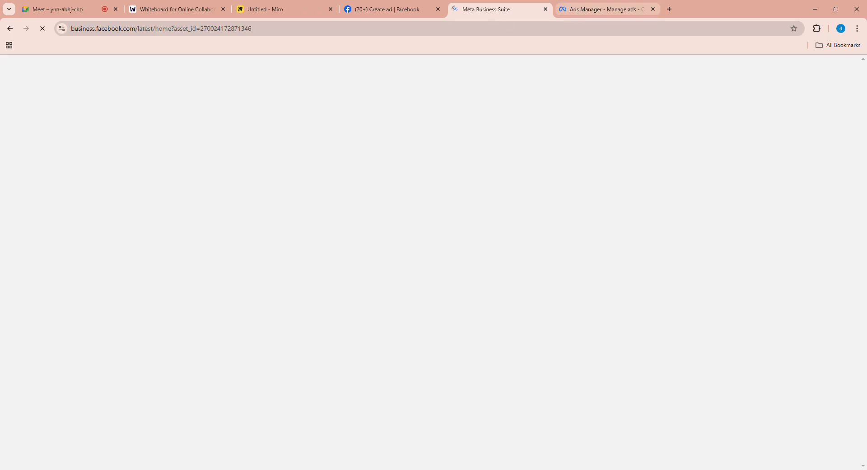
left_click(583, 10)
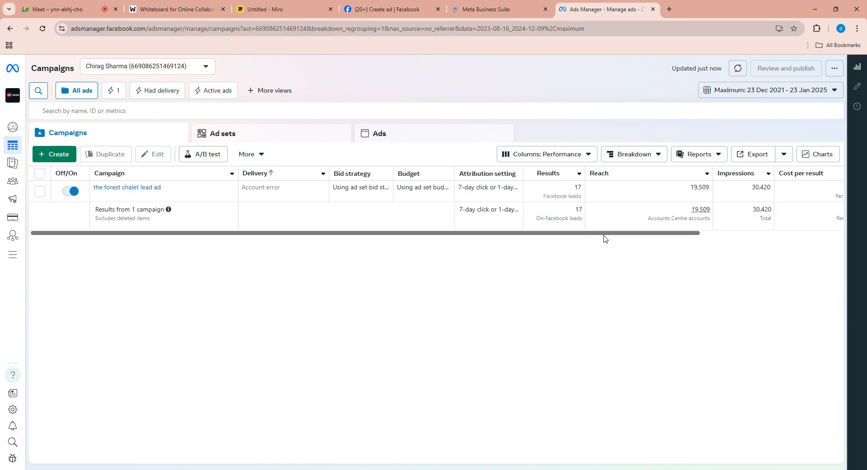
scroll(759, 237, "right", 4)
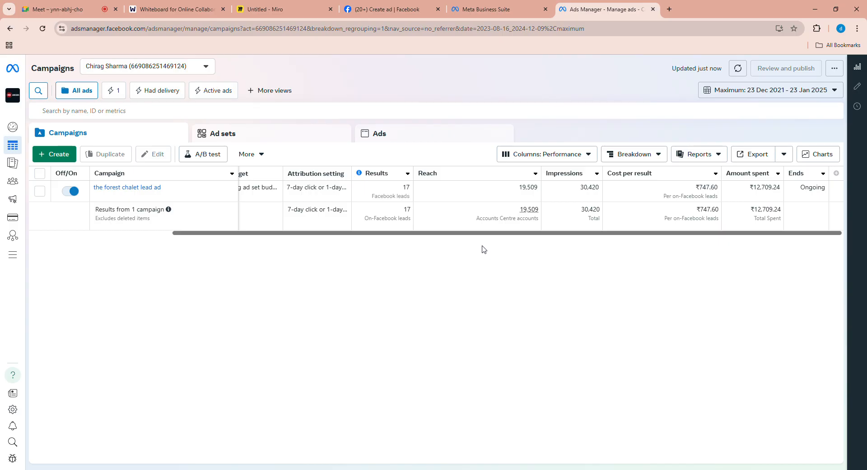
left_click(422, 136)
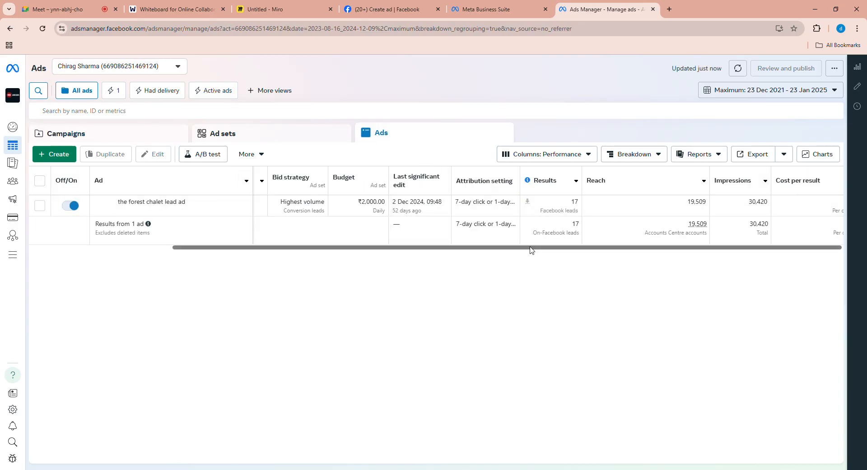
left_click_drag(505, 249, 362, 246)
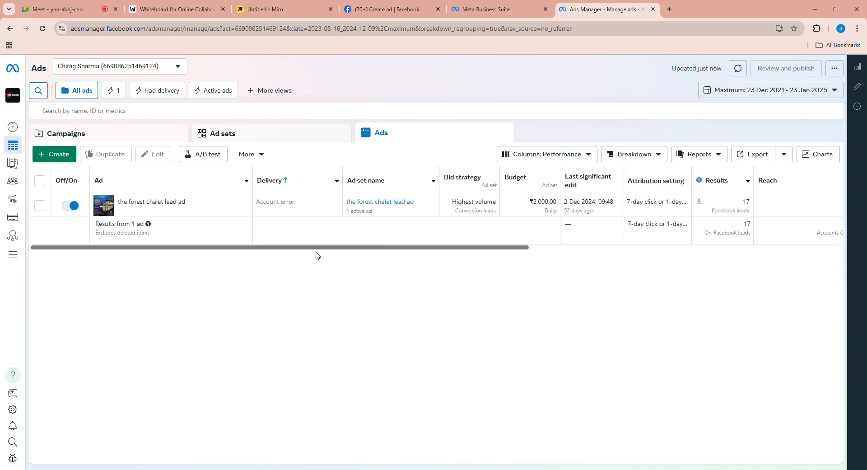
- Examine the lead ad's reach, cost per result, quality rankings and amount spent in the ads table
left_click(535, 248)
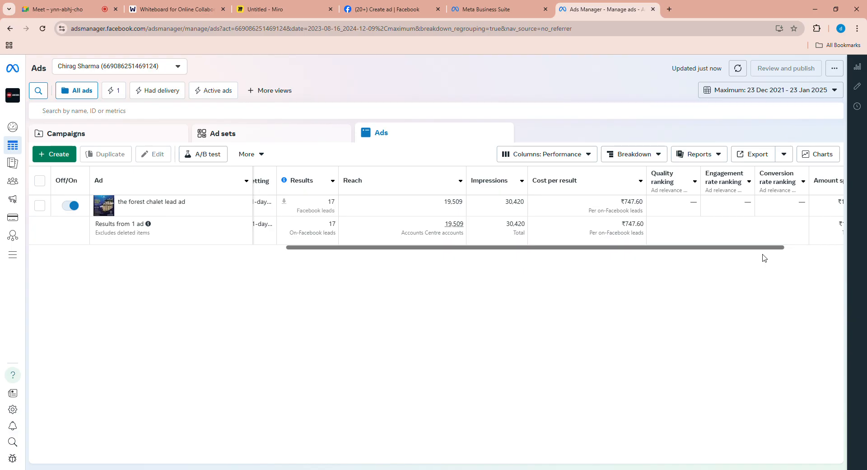
left_click(799, 248)
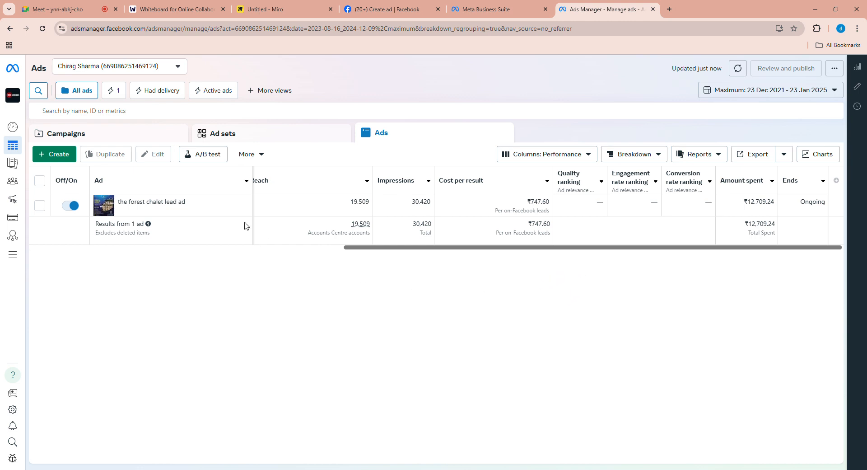
- Open the forest chalet lead ad in the editor and review its carousel cards and feed previews
left_click(175, 216)
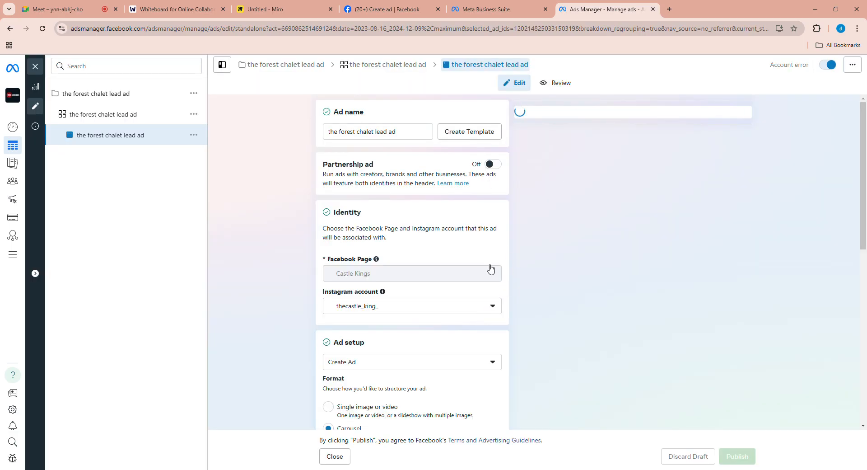
scroll(490, 298, "down", 1)
scroll(497, 252, "down", 2)
scroll(493, 281, "down", 3)
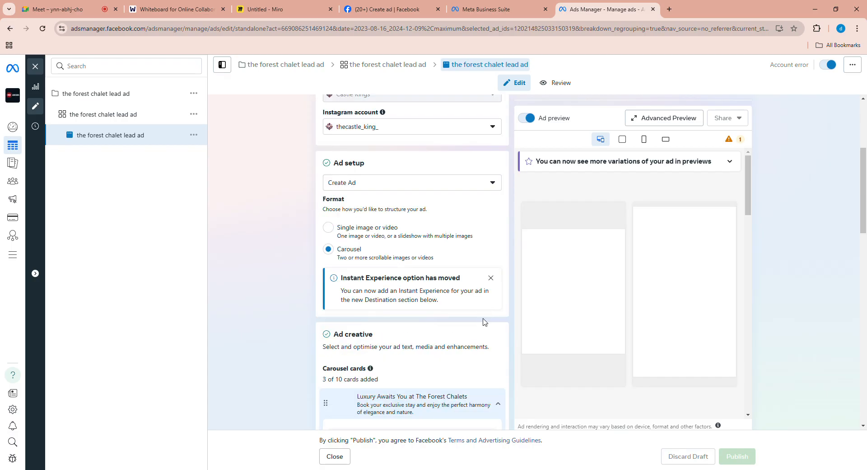
scroll(541, 309, "down", 1)
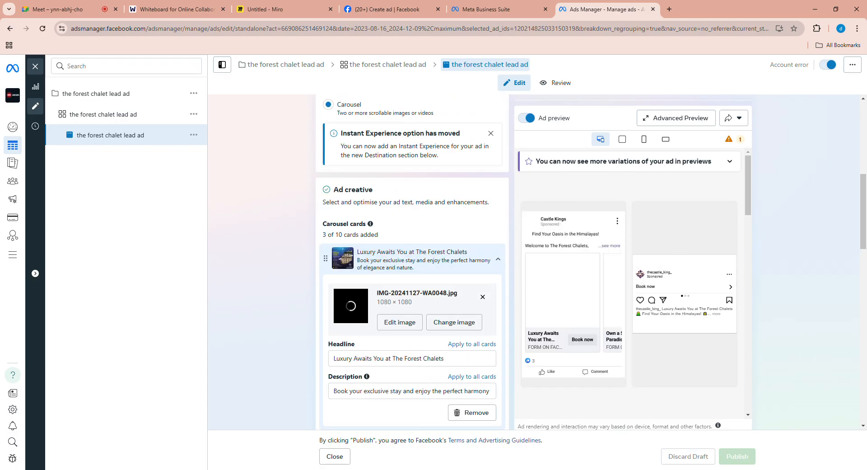
scroll(541, 309, "down", 2)
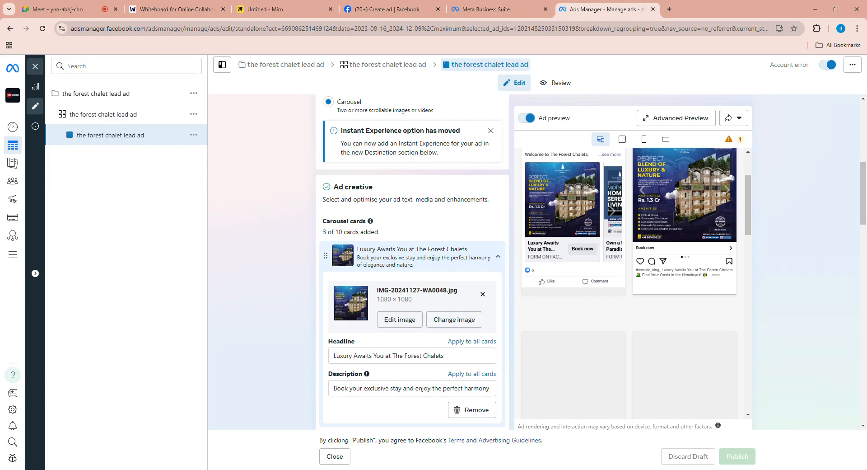
scroll(668, 298, "up", 2)
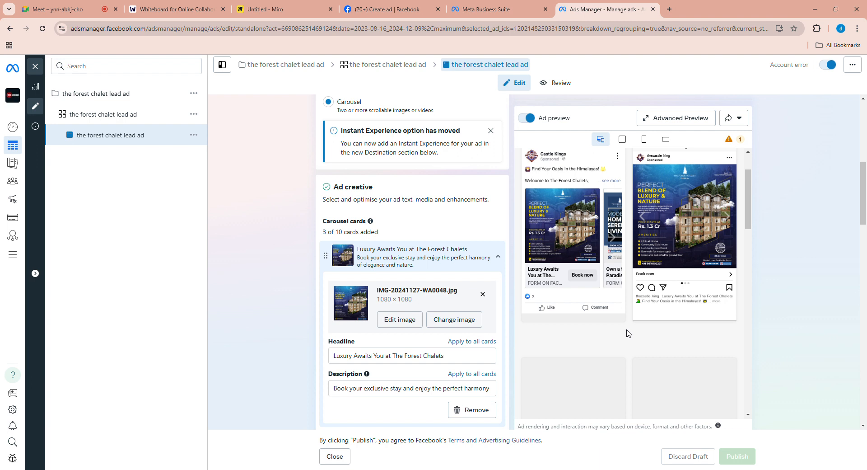
scroll(630, 280, "down", 5)
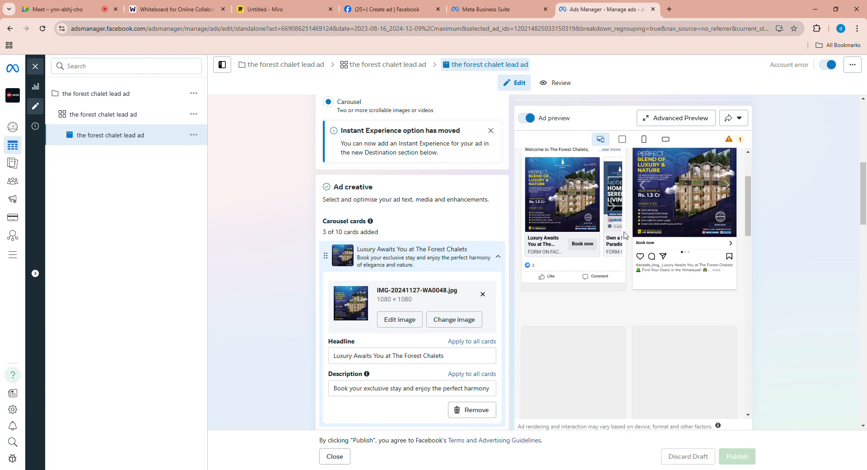
scroll(619, 329, "down", 5)
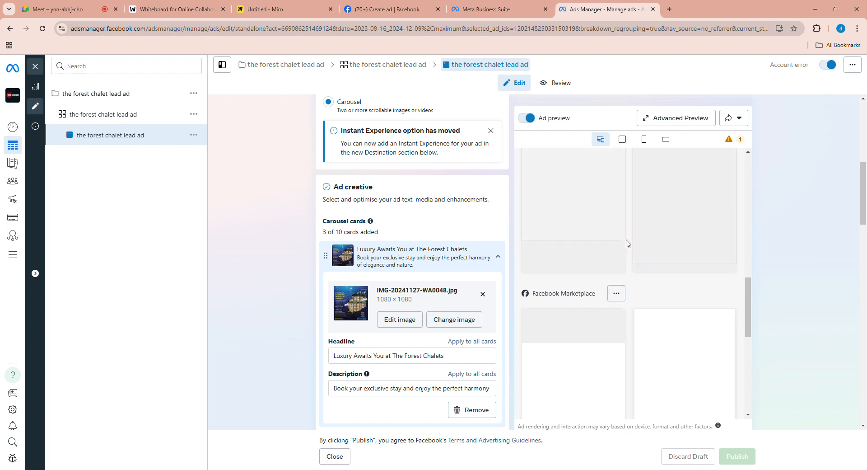
scroll(481, 310, "down", 5)
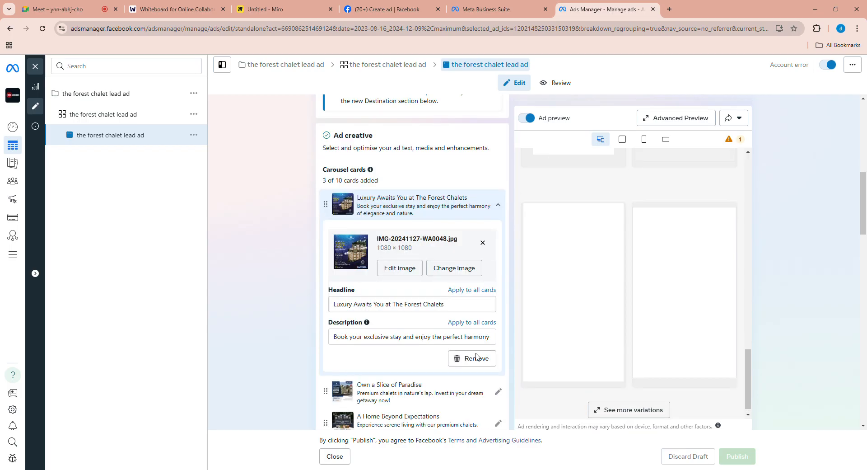
- Examine the ad's Facebook form preview, including its intro text and the "Are You Looking to Buy For?" question
scroll(481, 310, "down", 10)
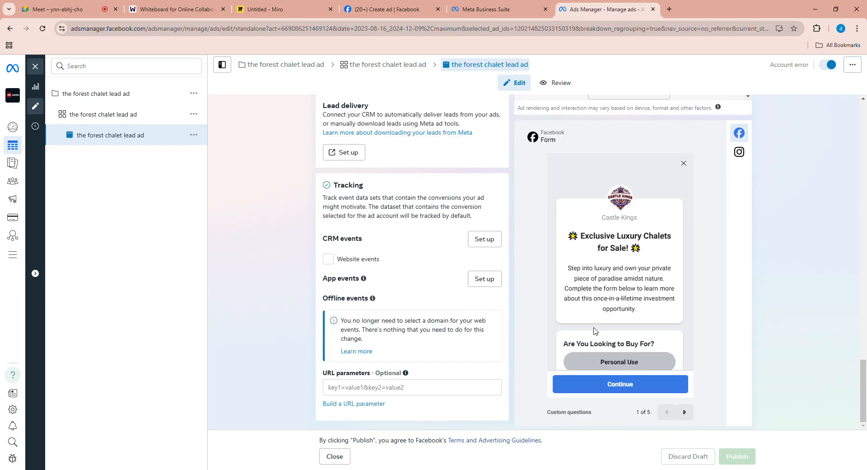
scroll(595, 331, "down", 2)
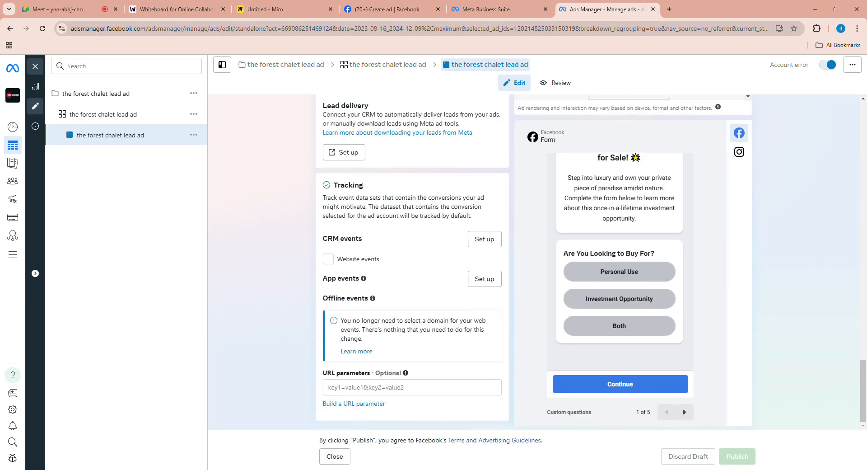
scroll(629, 299, "up", 2)
scroll(628, 237, "down", 2)
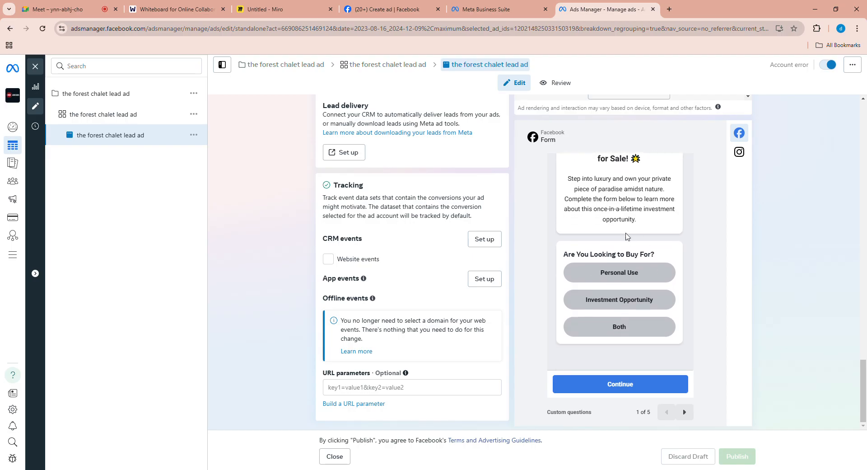
scroll(628, 237, "up", 1)
scroll(606, 217, "up", 1)
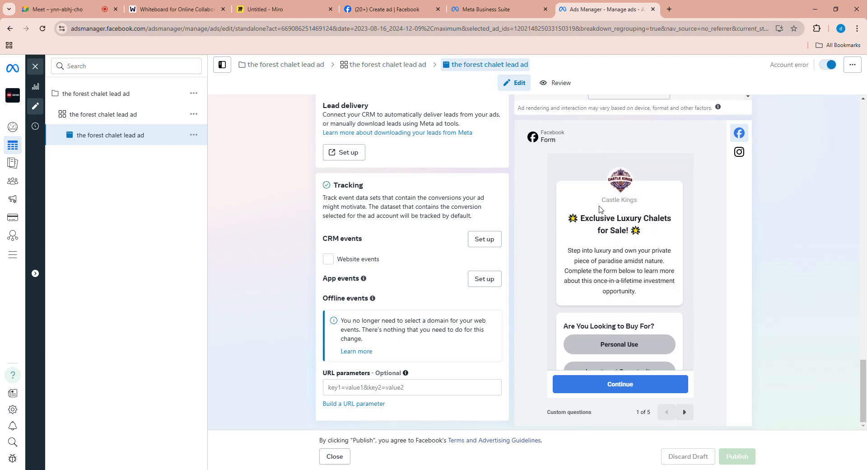
scroll(636, 271, "down", 1)
scroll(650, 218, "down", 1)
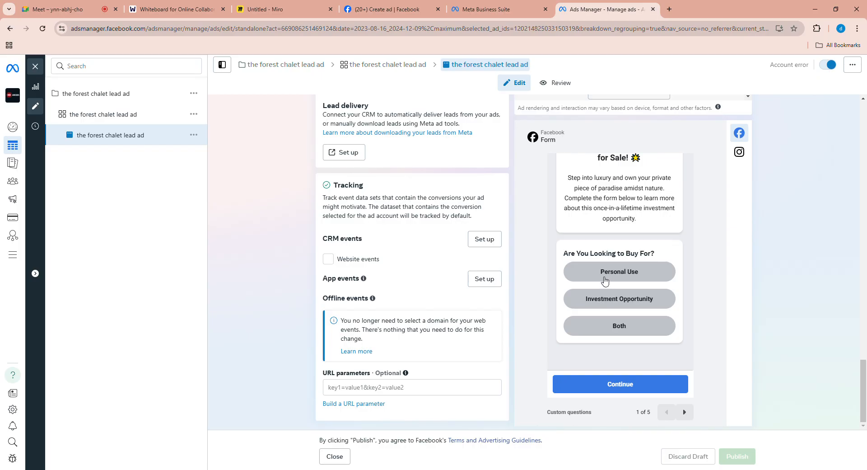
scroll(631, 209, "up", 2)
scroll(632, 209, "up", 5)
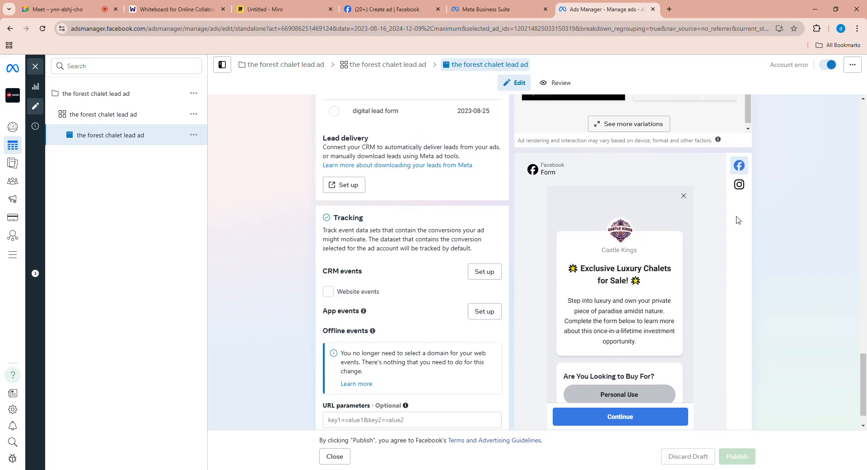
- Review how the ad appears across Facebook and Instagram placements, including in the Advanced Preview, and close that preview
scroll(633, 271, "down", 1)
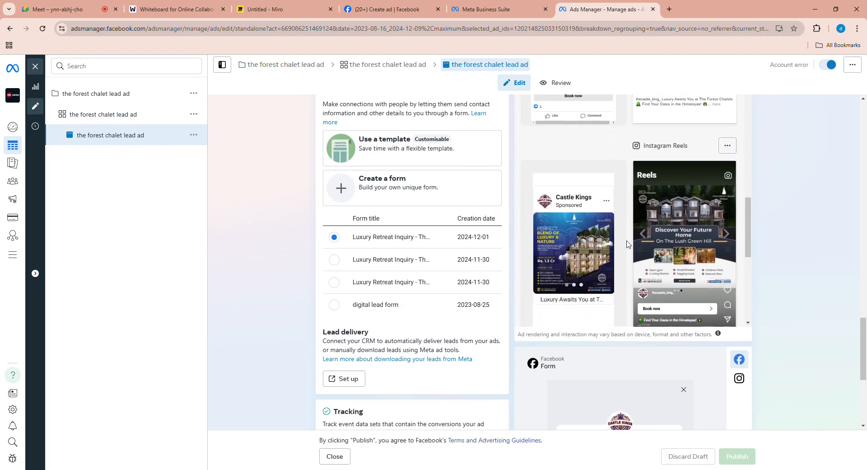
scroll(632, 275, "up", 3)
scroll(632, 280, "up", 5)
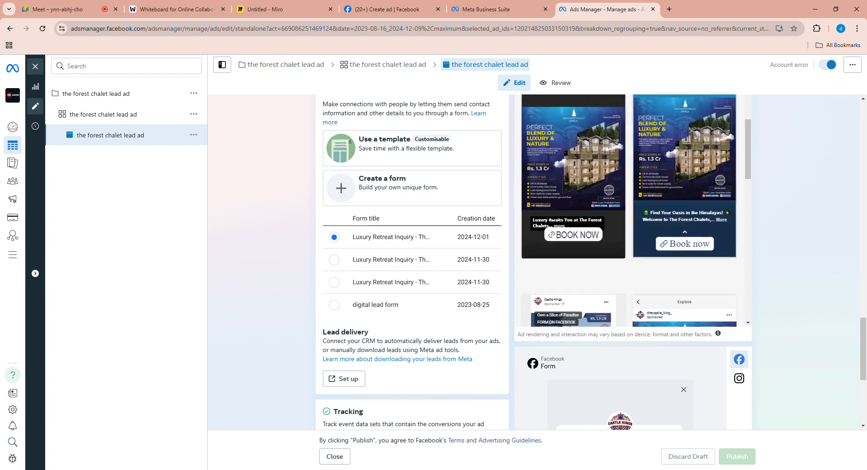
scroll(638, 265, "up", 3)
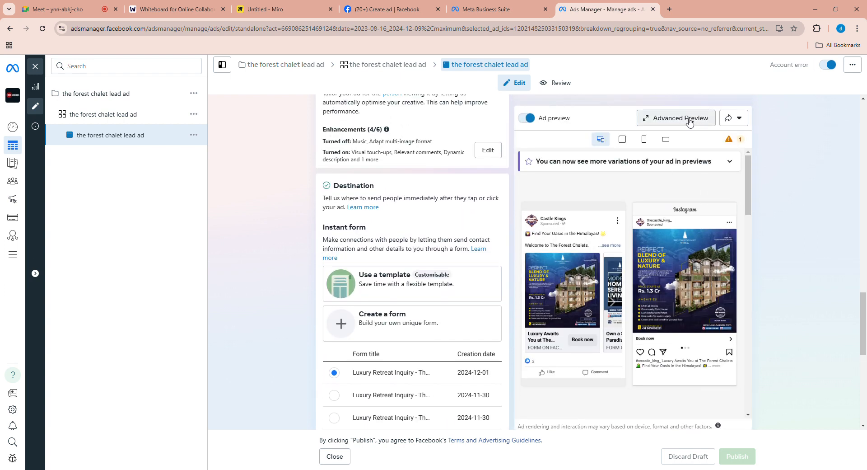
left_click(682, 121)
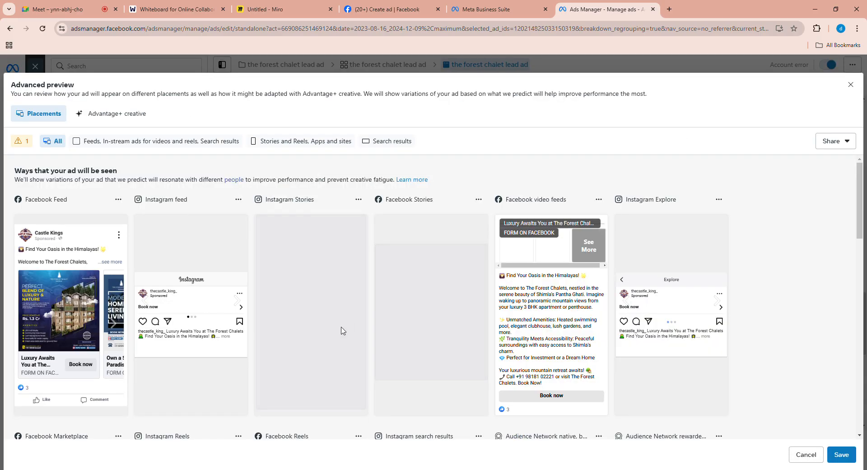
scroll(392, 324, "down", 1)
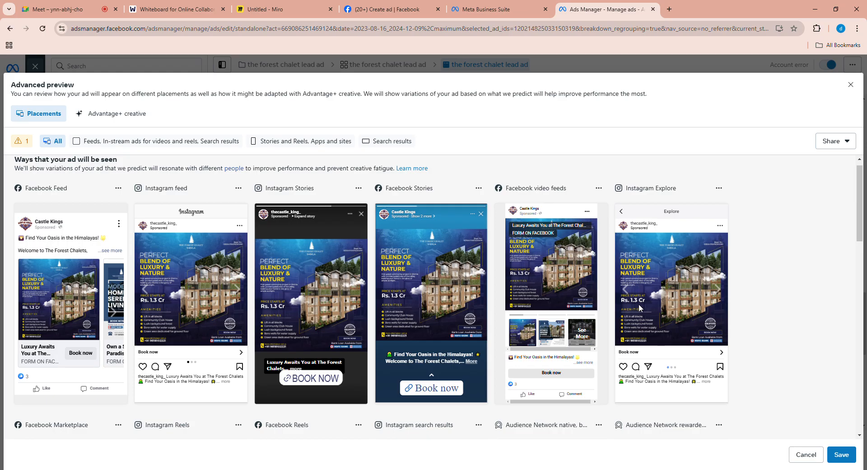
left_click(851, 85)
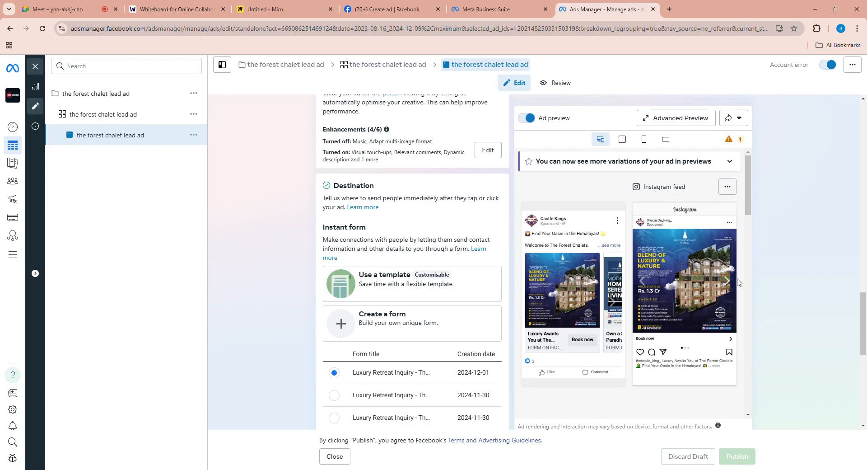
- Page through the lead form preview from the buying-purpose question through budget range and contact information to the privacy review
scroll(674, 379, "down", 5)
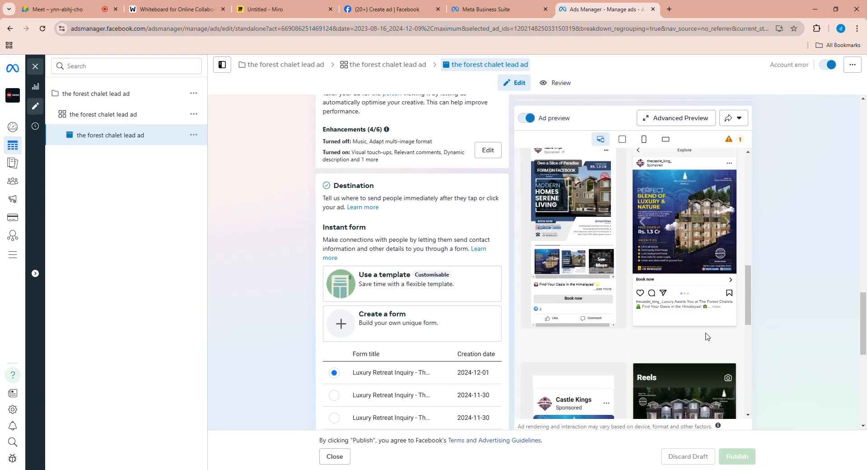
scroll(632, 366, "down", 10)
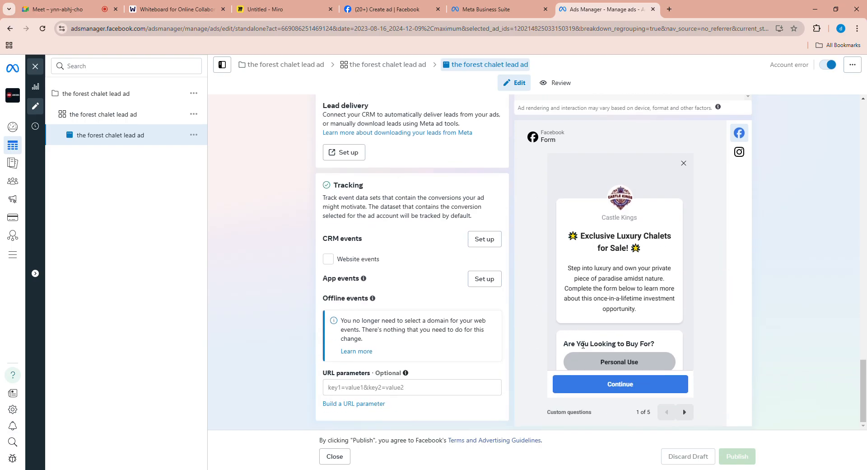
scroll(631, 366, "down", 2)
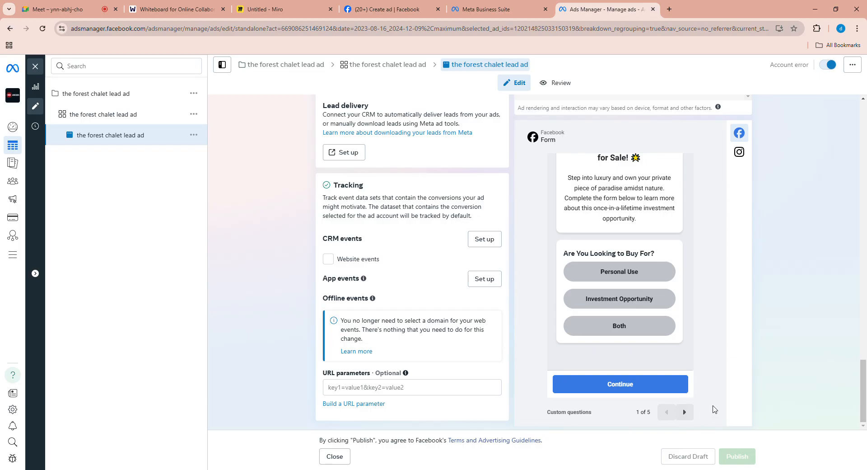
scroll(641, 275, "up", 1)
scroll(624, 266, "down", 1)
left_click(684, 411)
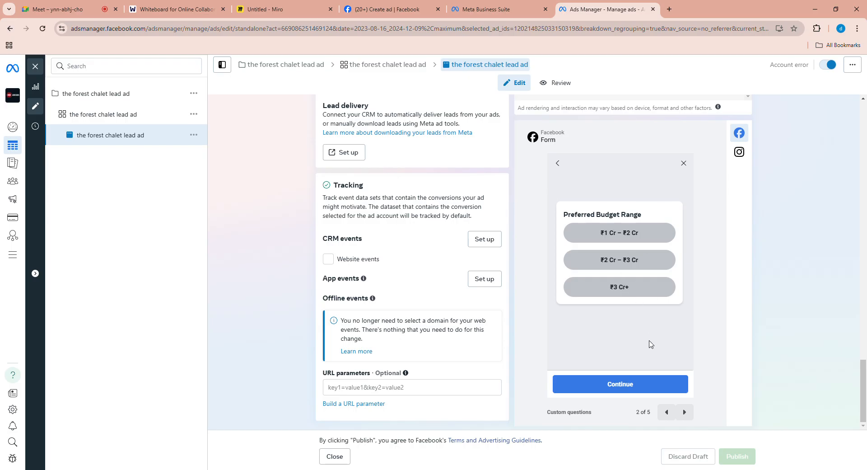
left_click(685, 413)
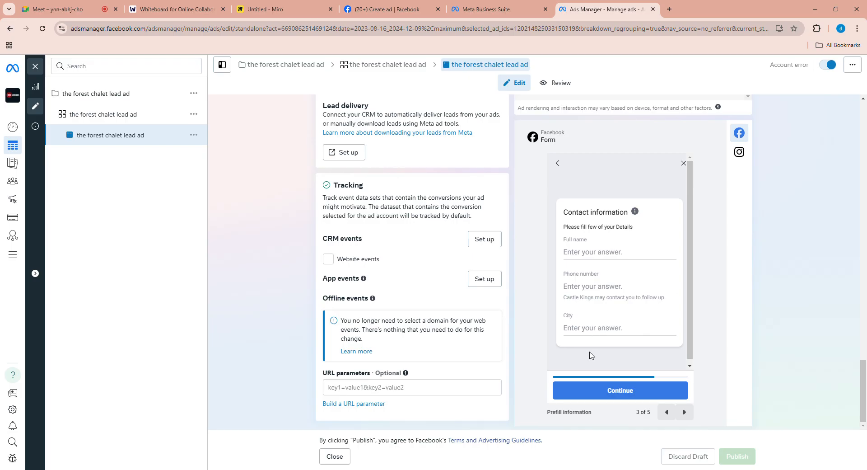
left_click(684, 412)
scroll(649, 222, "down", 1)
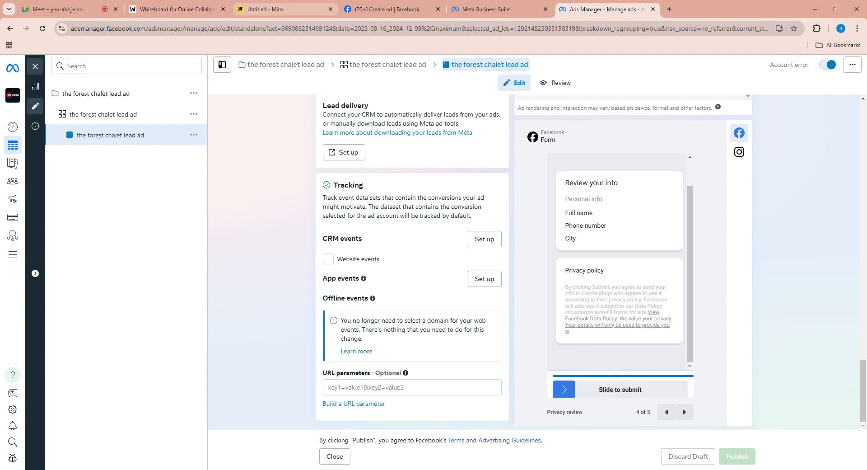
- Consult the Miro board, return to Ads Manager, leave the ad editor and check the ad's bid strategy and budget
left_click(274, 6)
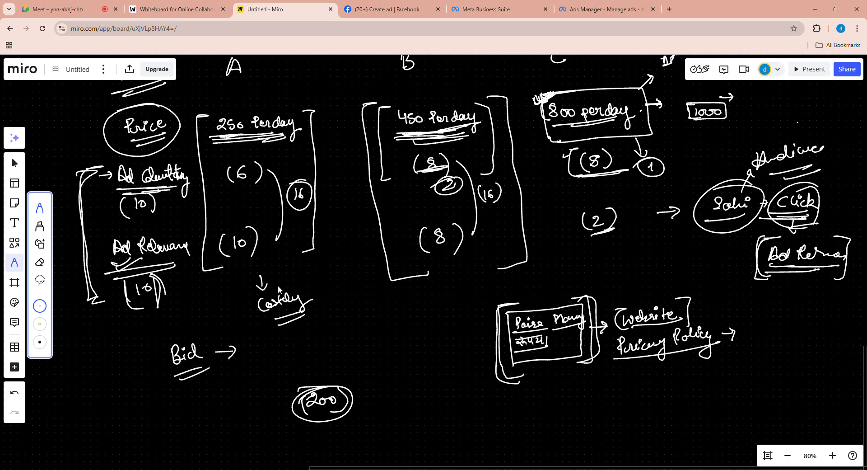
left_click(596, 9)
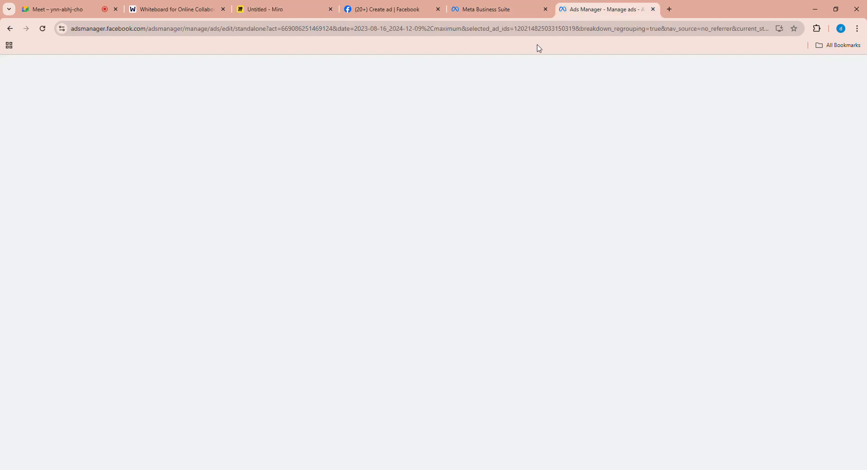
left_click(35, 66)
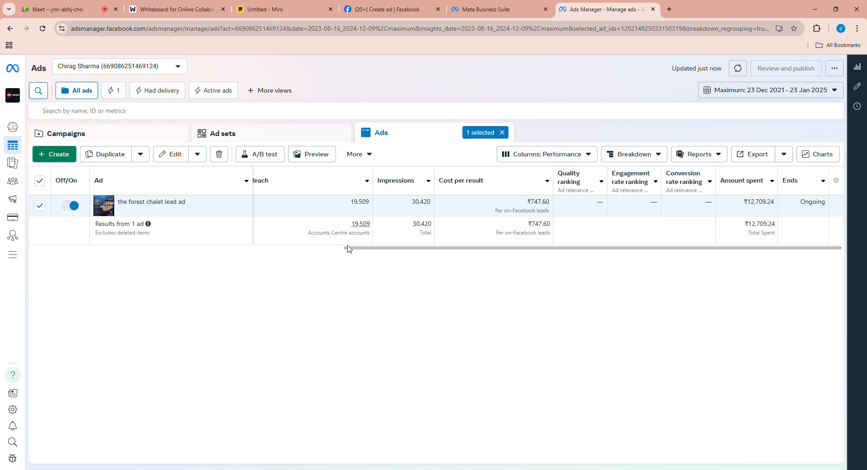
left_click(319, 248)
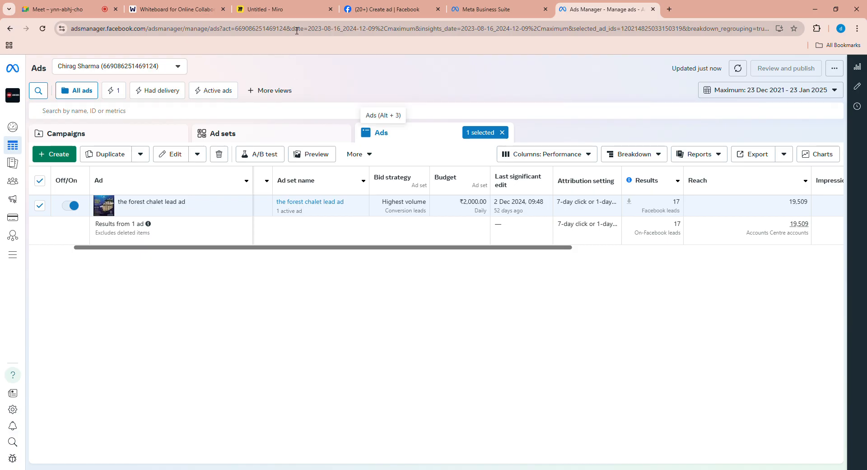
- Consult the Miro board and the Meet call, and load facebook.com in a new browser tab
left_click(302, 13)
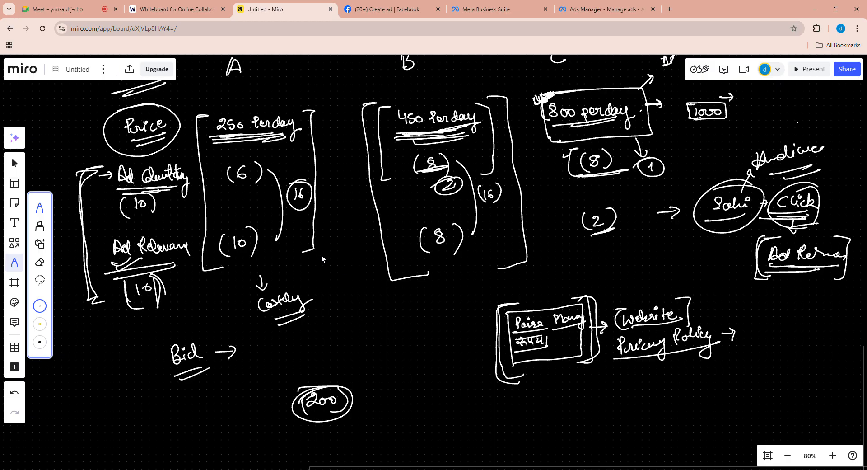
left_click(70, 8)
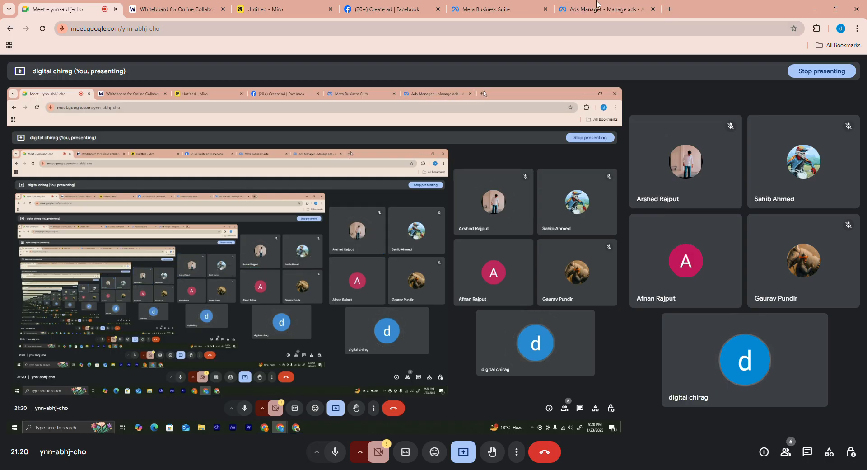
key("ctrl+t")
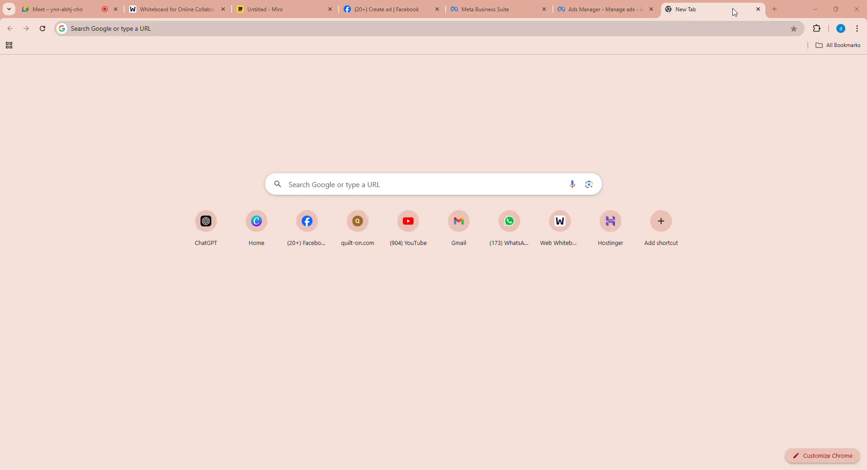
left_click(774, 9)
left_click(681, 35)
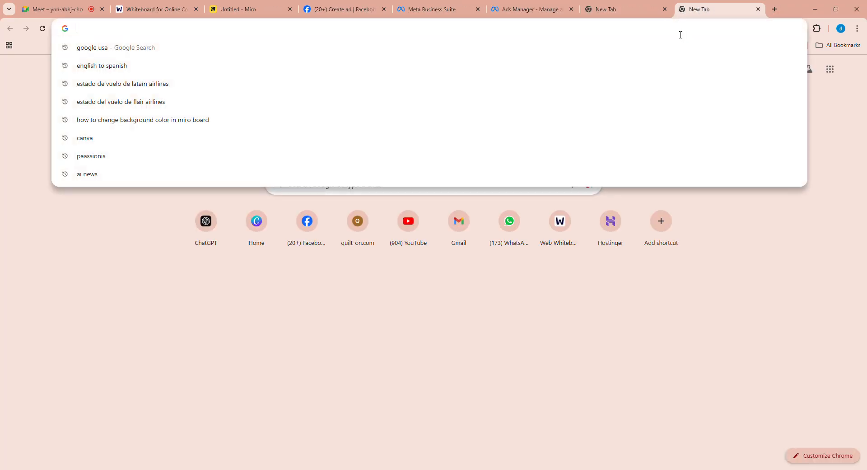
type("facebook.com")
key("Return")
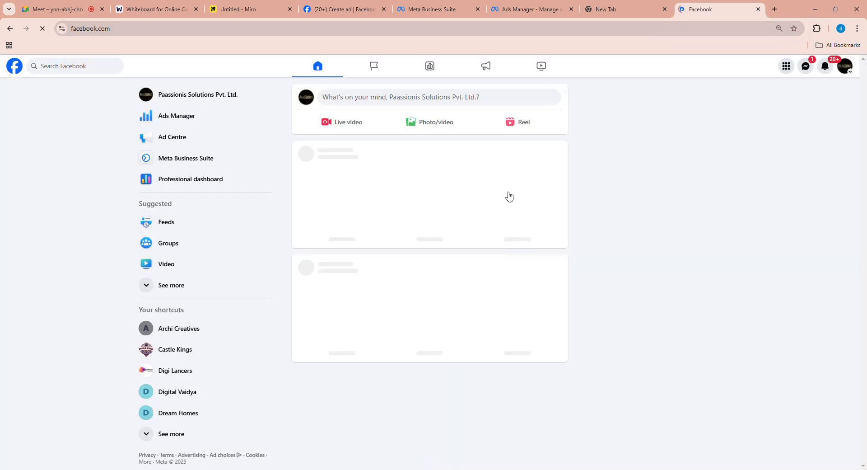
- Find the sponsored Ultimate Edit 2.0 ad in the Facebook feed and look over its landing page
scroll(524, 235, "down", 4)
scroll(499, 283, "down", 5)
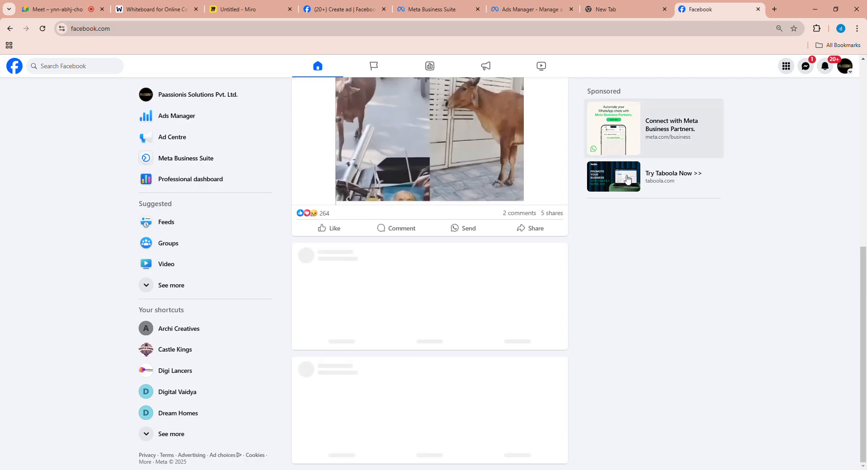
scroll(449, 359, "down", 2)
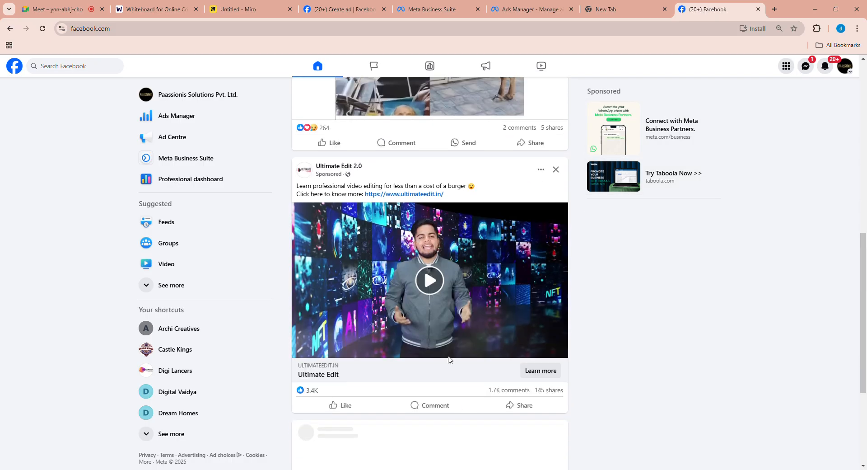
scroll(427, 296, "down", 1)
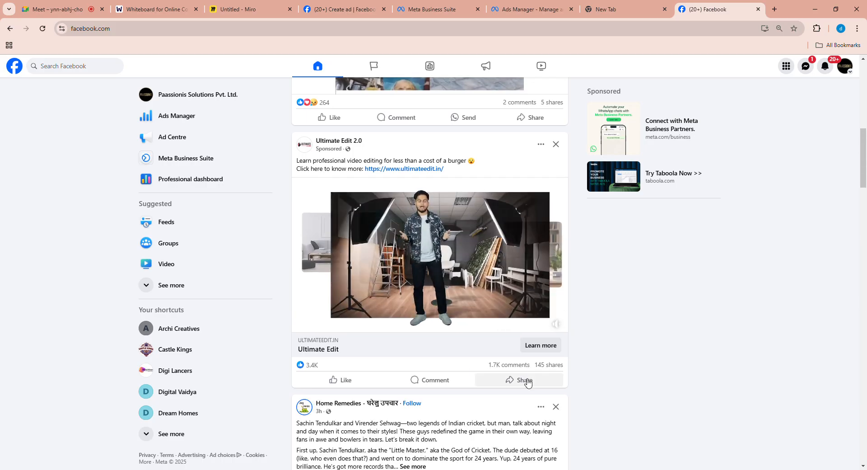
left_click(542, 350)
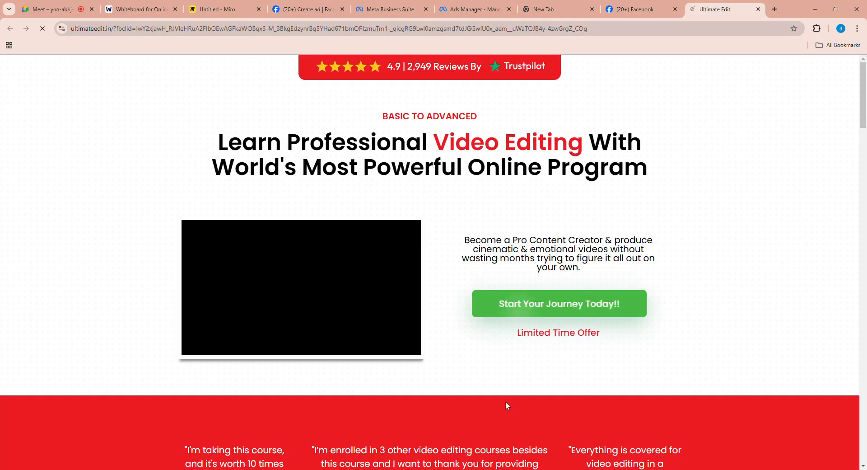
scroll(520, 373, "down", 3)
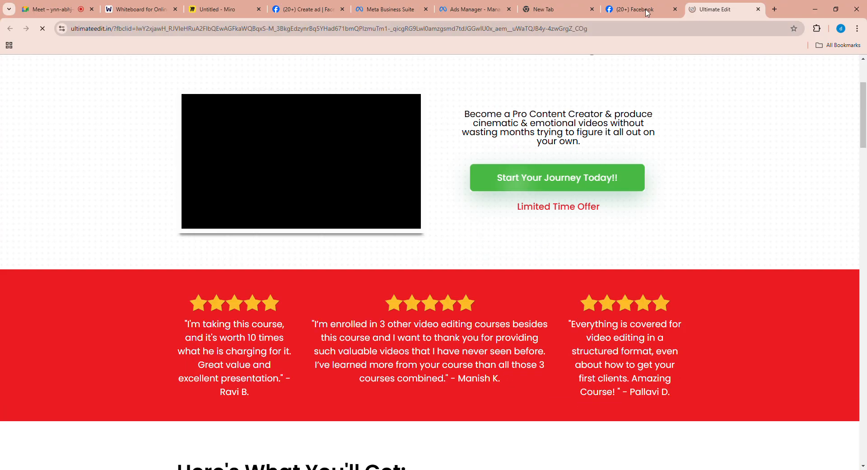
- Return to the Facebook feed and read through the comments on the Ultimate Edit 2.0 ad
left_click(647, 11)
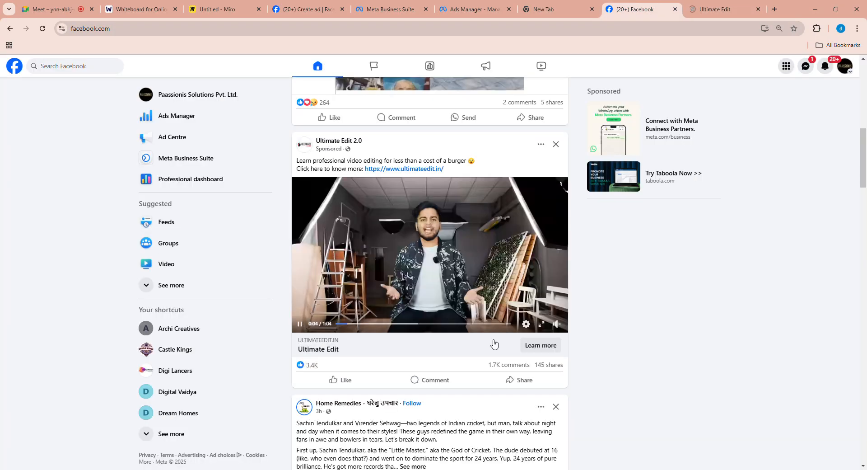
left_click(435, 380)
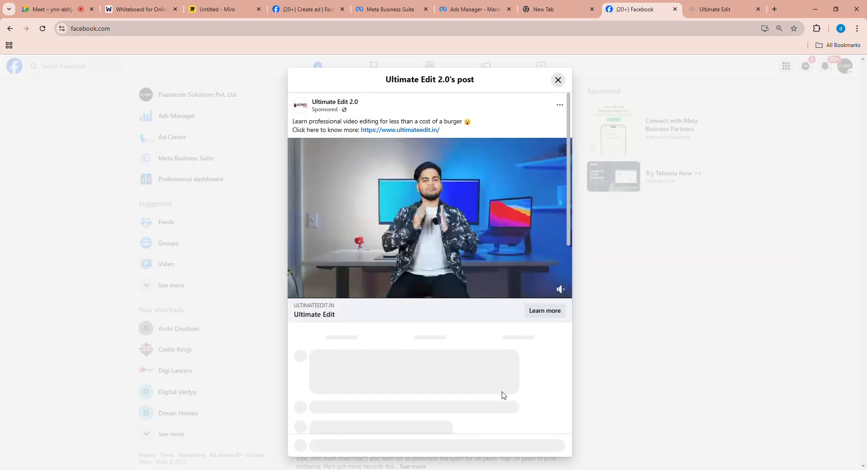
scroll(503, 394, "down", 2)
scroll(488, 317, "down", 2)
scroll(497, 376, "up", 4)
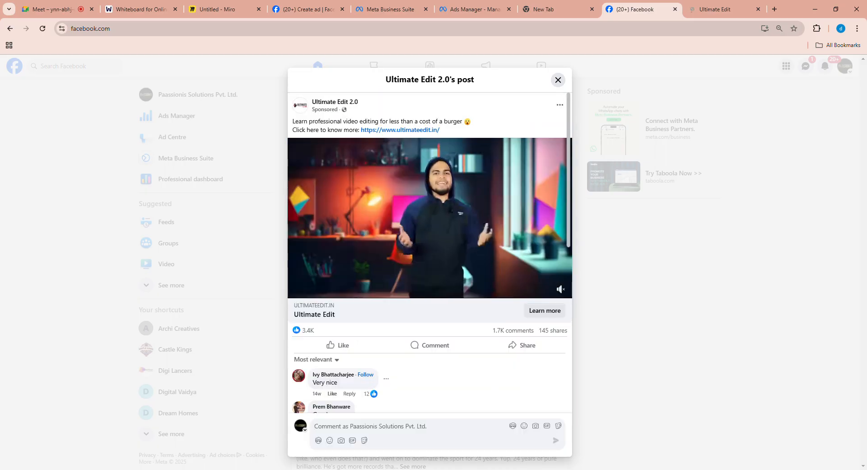
scroll(447, 384, "down", 2)
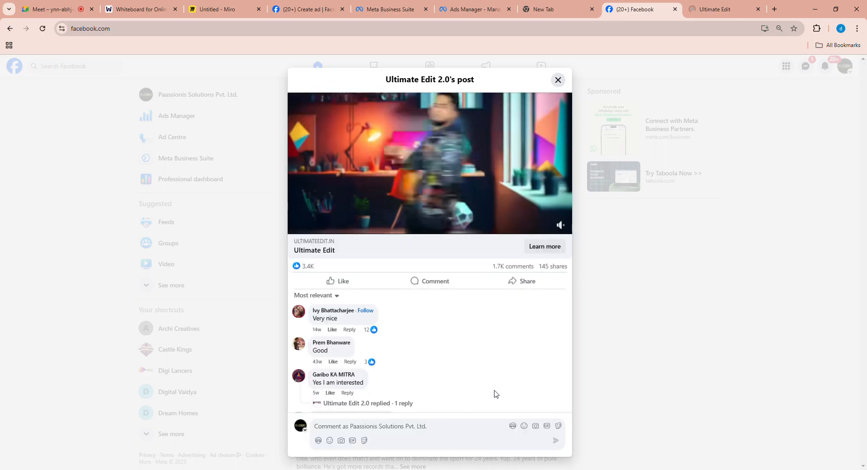
- Draft a comment on the ad with the lines "Fraud", "No email got for course" and "totally fraud"
type("Fraud")
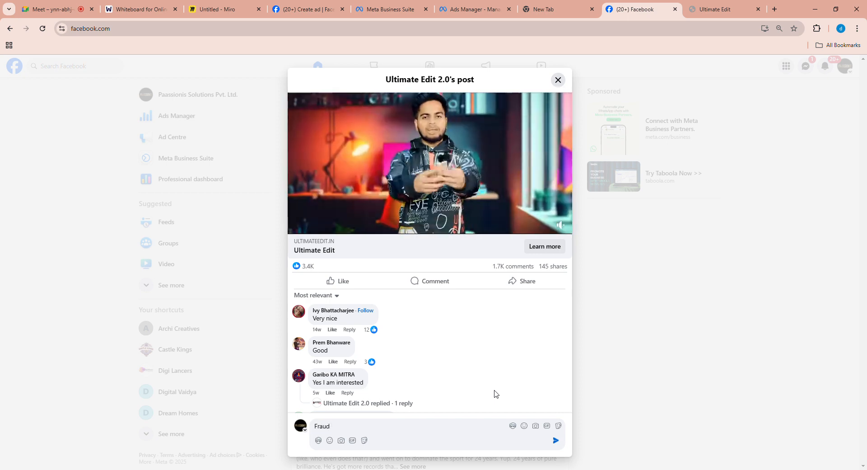
key("shift+Return")
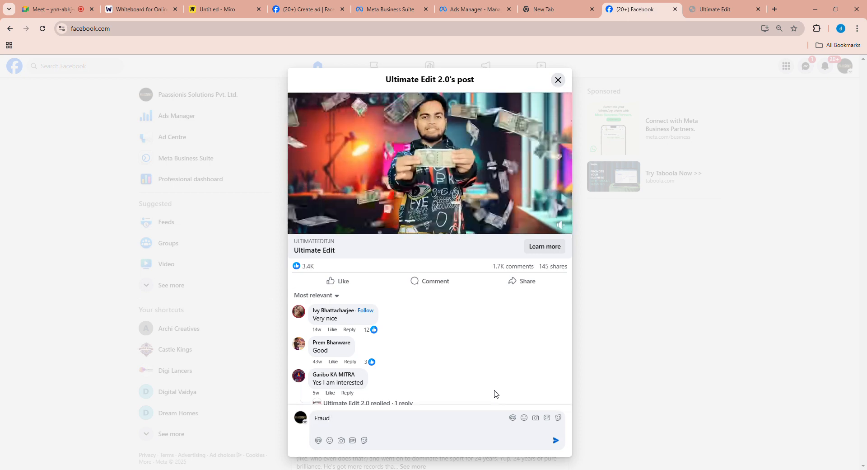
type("No email got for course")
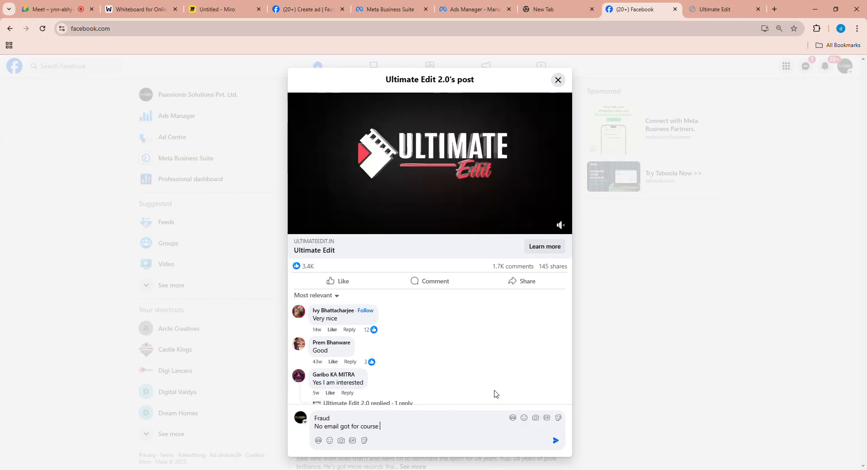
key("shift+Return")
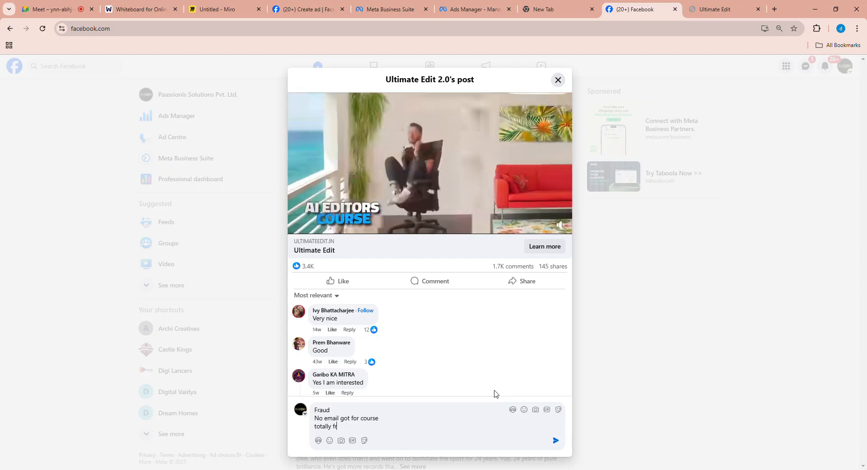
- Add the closing line "contact number , contact email nothing is working" to the comment and post it
key("shift+Return")
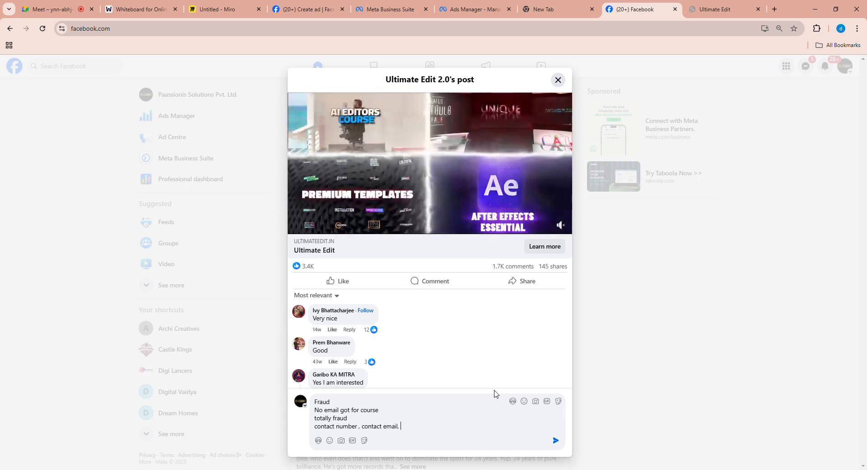
type("no")
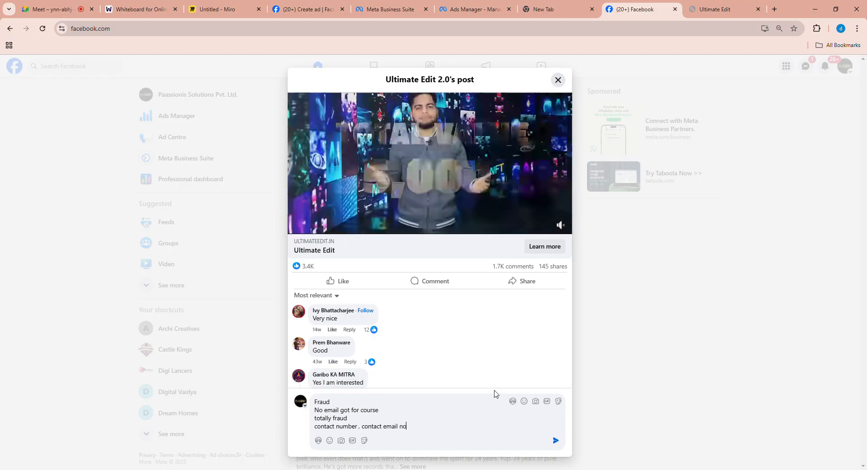
type("thing is ")
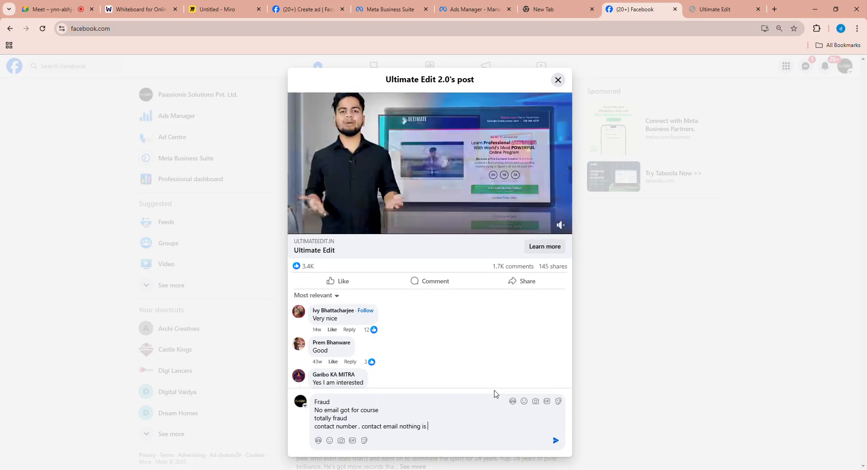
type("wrking an")
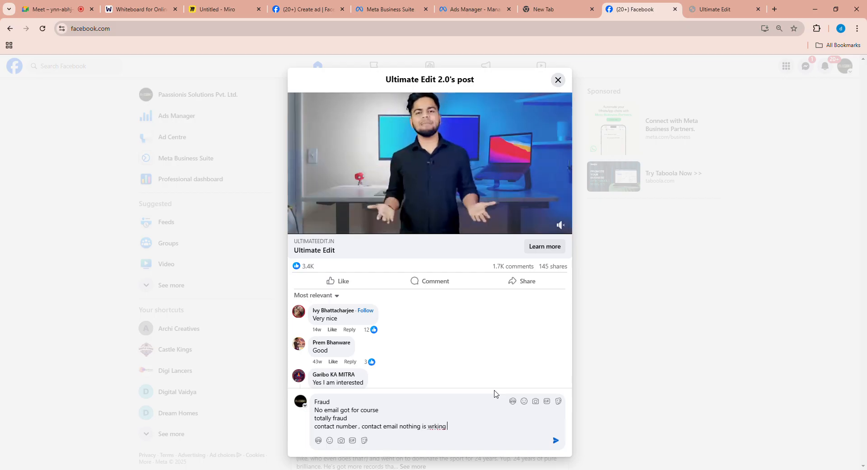
key("BackSpace")
key("BackSpace")
key("BackSpace")
key("BackSpace")
key("BackSpace")
key("BackSpace")
key("BackSpace")
key("BackSpace")
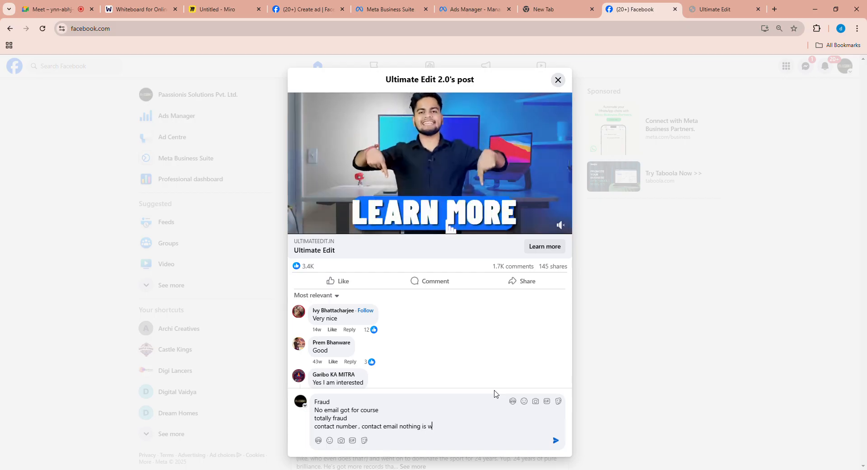
type("orking")
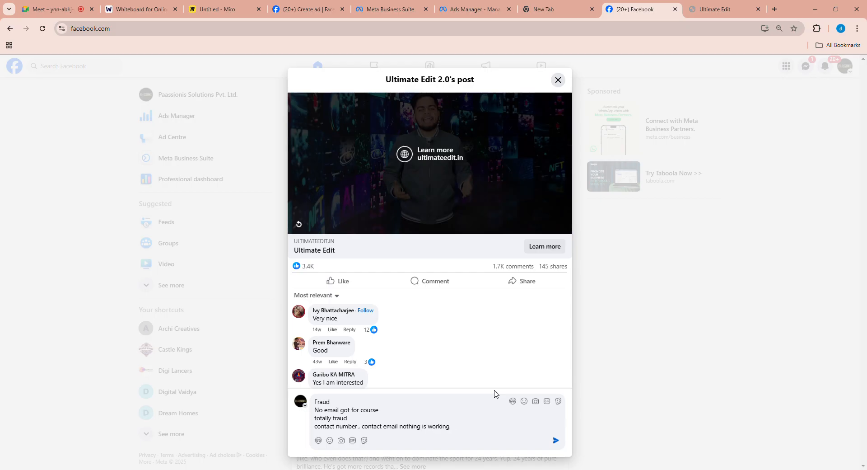
key("shift+Return")
type("gopin")
key("BackSpace")
key("BackSpace")
key("BackSpace")
key("BackSpace")
key("BackSpace")
key("Return")
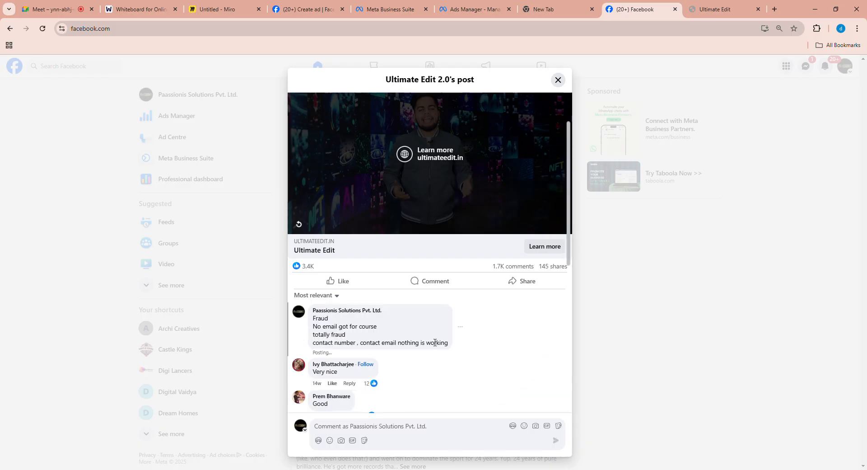
left_click(461, 327)
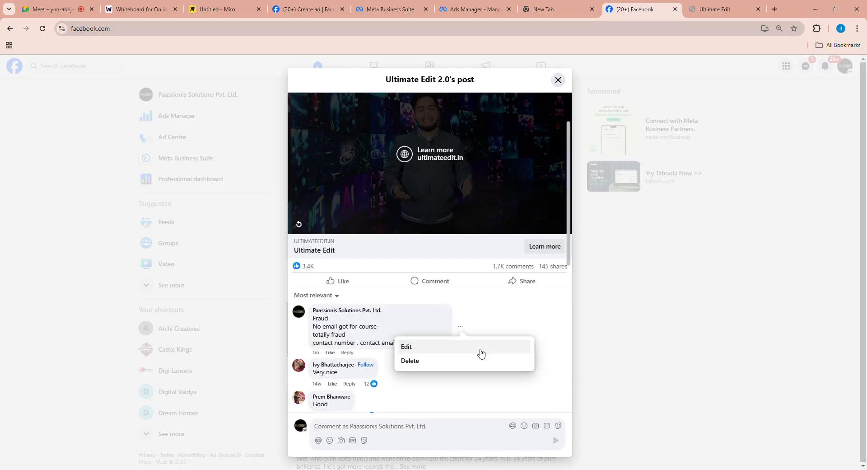
left_click(428, 360)
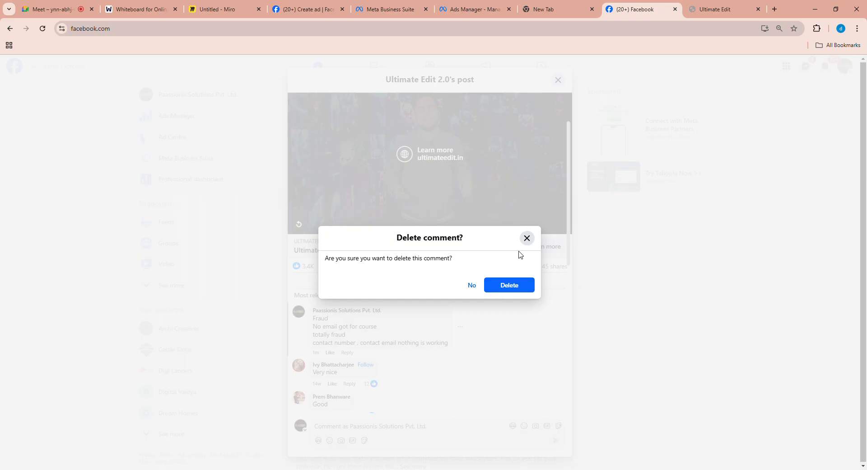
left_click(527, 238)
- Highlight the posted fraud comment's text, delete the comment and close the ad's post view
left_click_drag(451, 349, 316, 324)
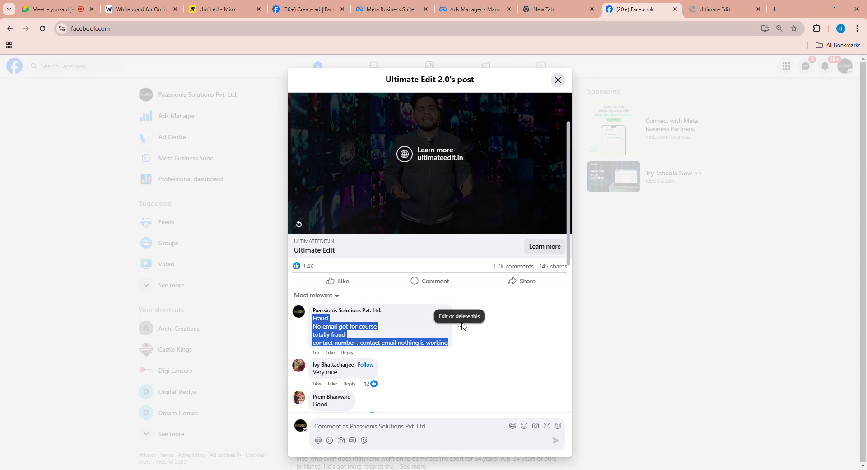
left_click(462, 328)
left_click(436, 361)
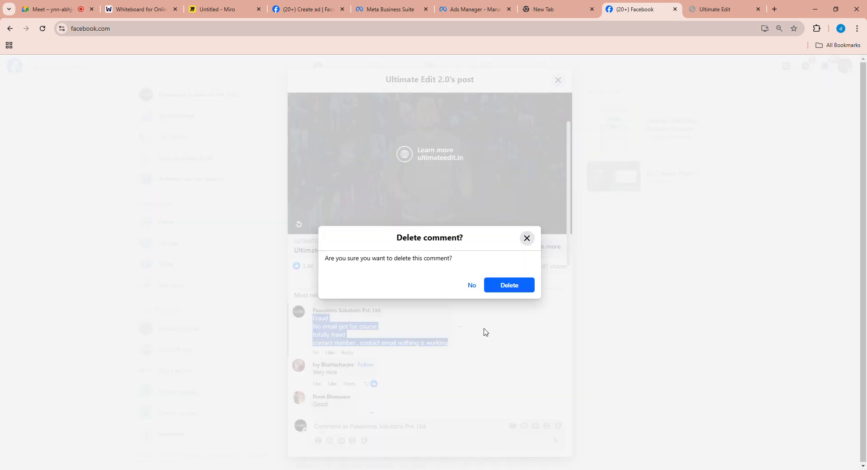
left_click(509, 285)
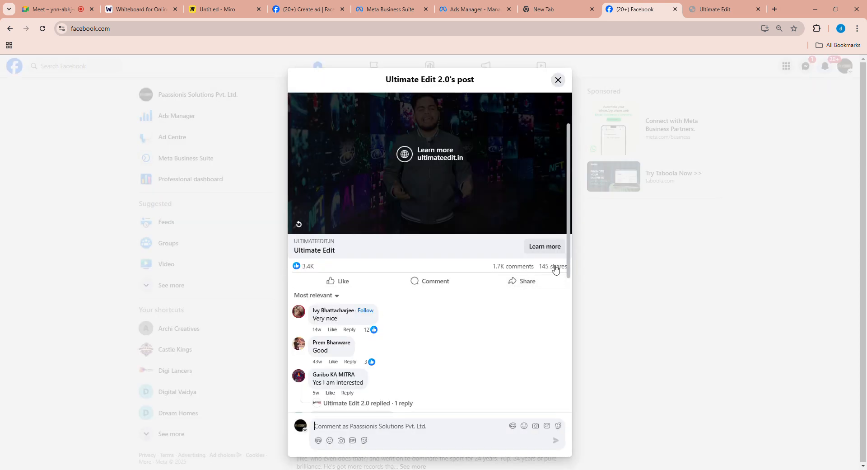
left_click(558, 79)
- Browse the Facebook feed for further sponsored posts and examine the Plasfy and HDFC Bank hiring ads
scroll(585, 242, "down", 15)
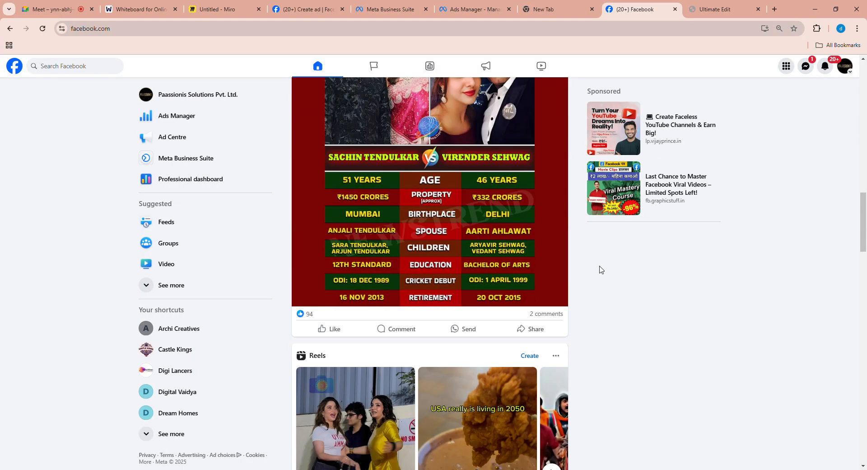
scroll(600, 269, "down", 6)
scroll(600, 270, "down", 10)
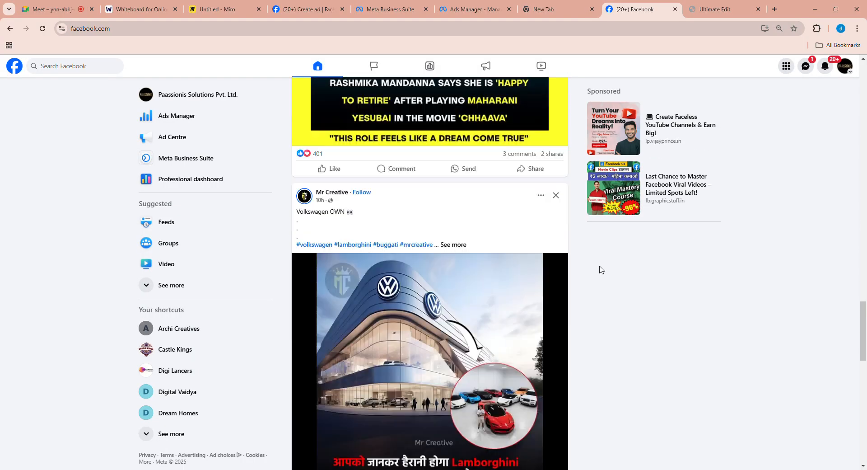
scroll(599, 270, "up", 4)
scroll(600, 270, "down", 8)
scroll(600, 269, "down", 7)
scroll(600, 269, "up", 3)
scroll(600, 270, "up", 4)
scroll(600, 269, "down", 12)
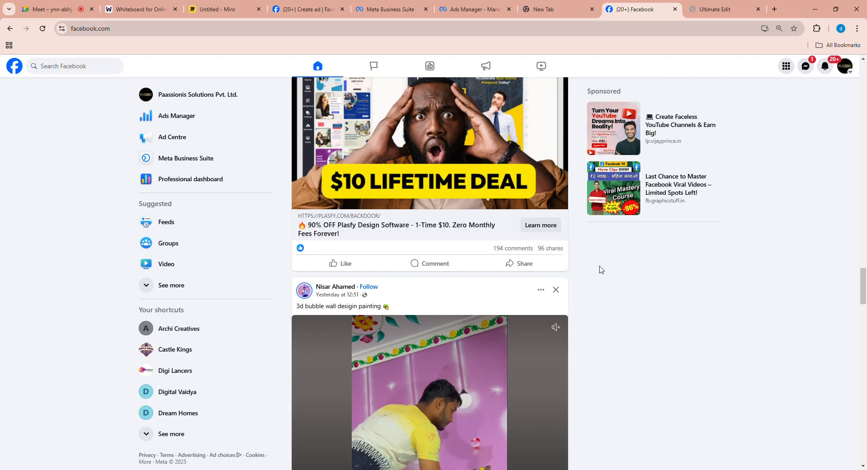
scroll(600, 270, "down", 18)
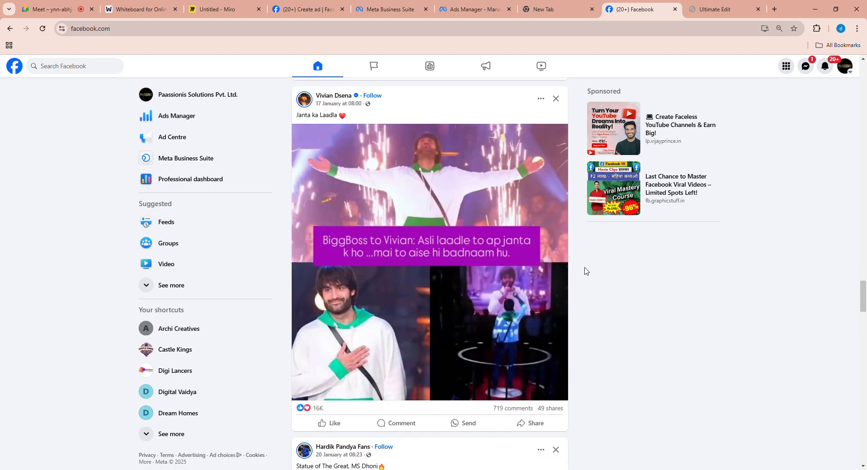
scroll(585, 272, "up", 4)
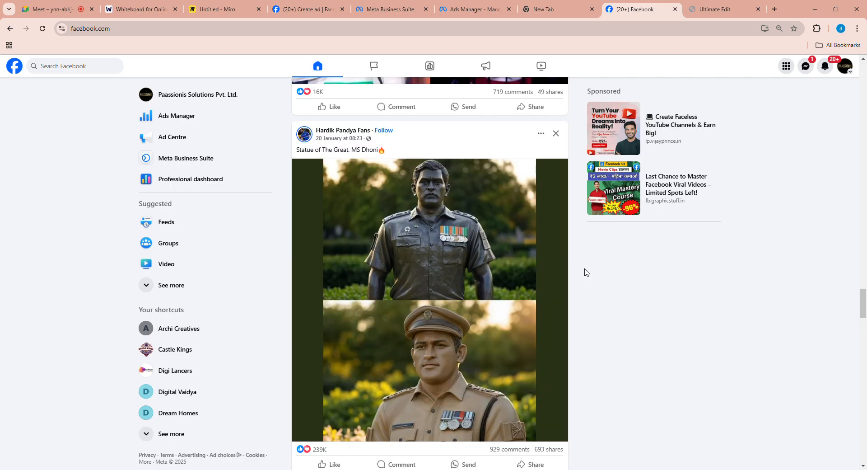
scroll(586, 272, "down", 8)
scroll(585, 272, "down", 7)
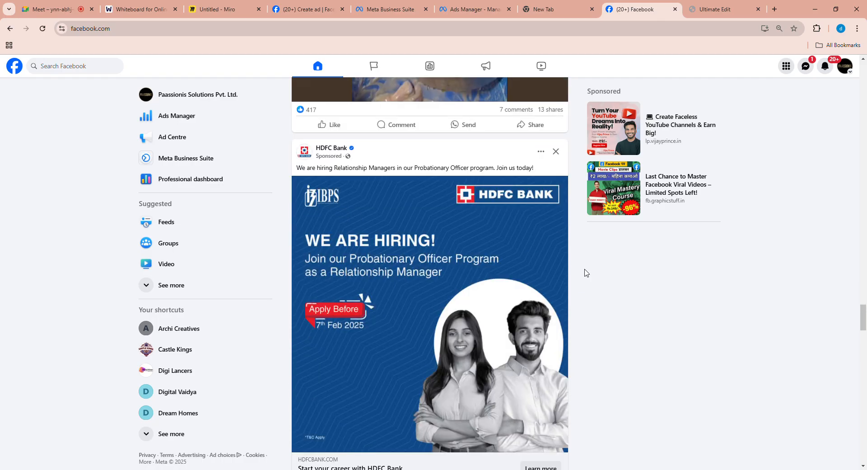
scroll(586, 273, "down", 3)
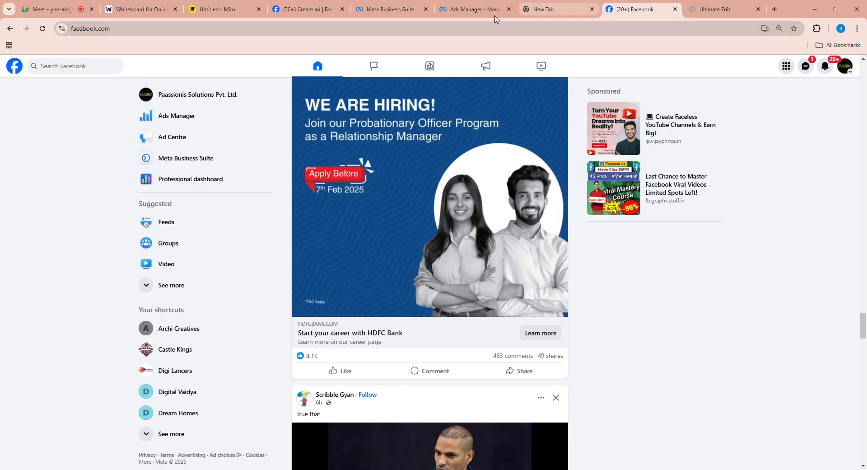
- Switch to the Google Meet call and close the Ultimate Edit page and the empty browser tab
left_click(52, 9)
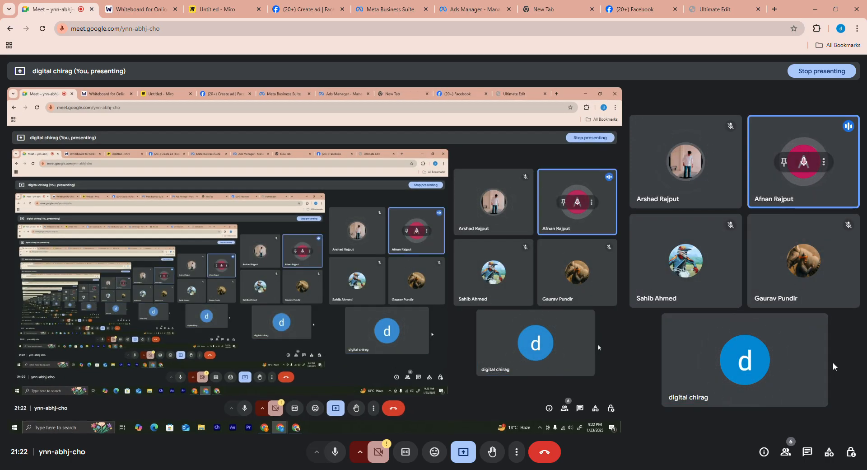
left_click(759, 8)
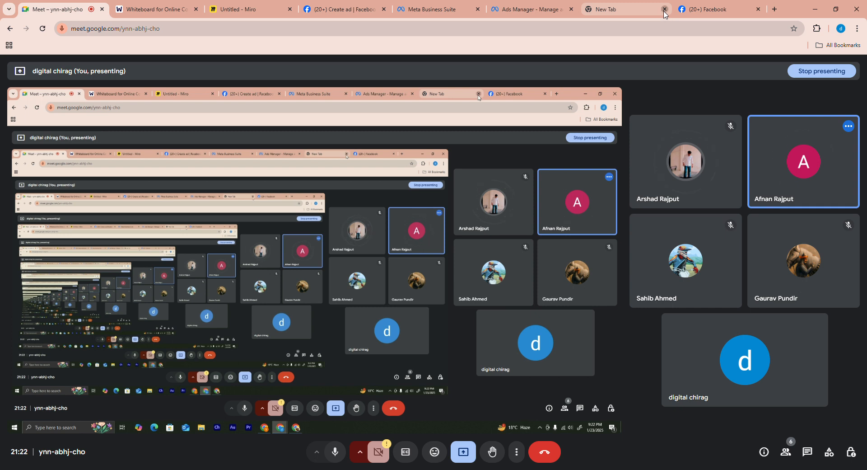
left_click(664, 9)
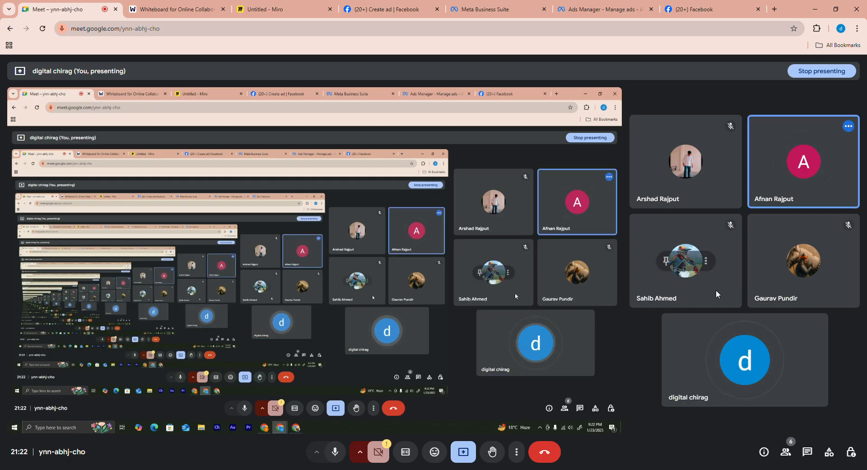
- Switch to Ads Manager, inspect the forest chalet lead ad's cost and ranking columns, and clear the ad selection
left_click(596, 9)
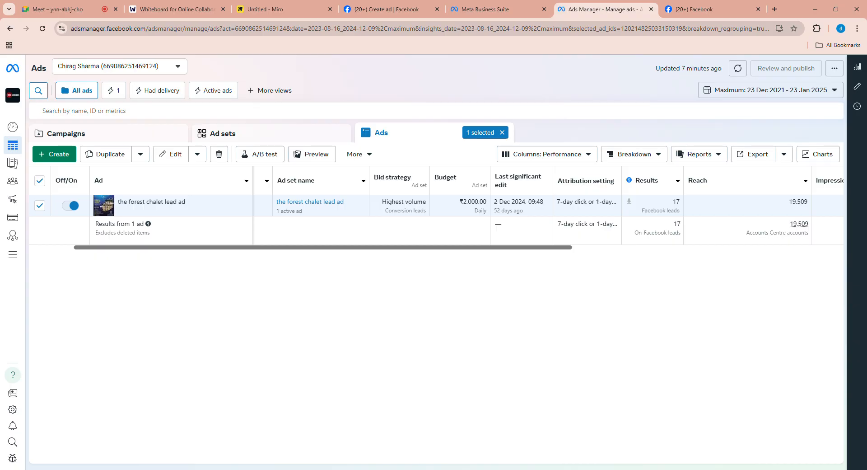
left_click_drag(375, 247, 673, 252)
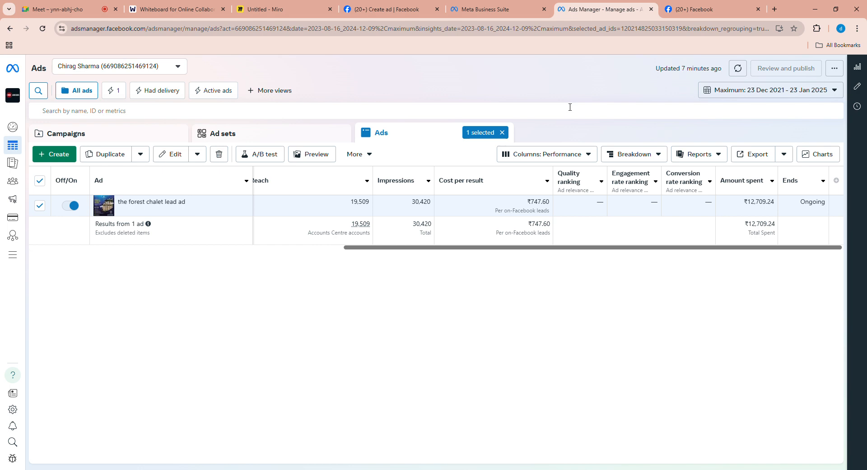
left_click(506, 133)
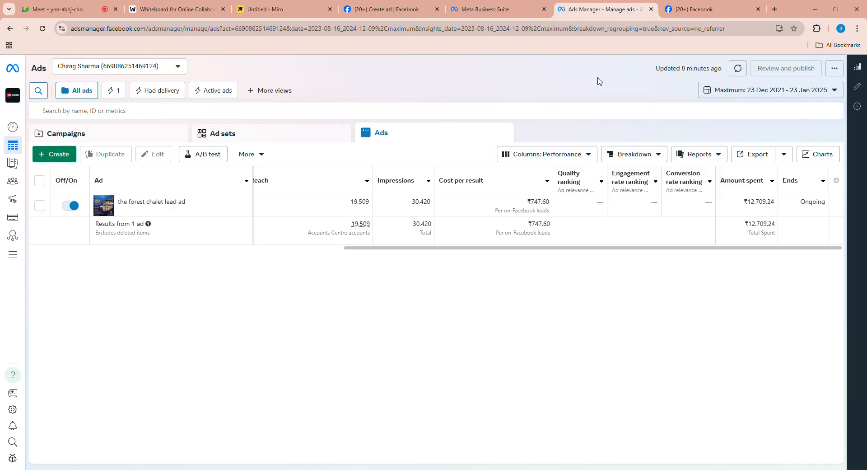
left_click(68, 9)
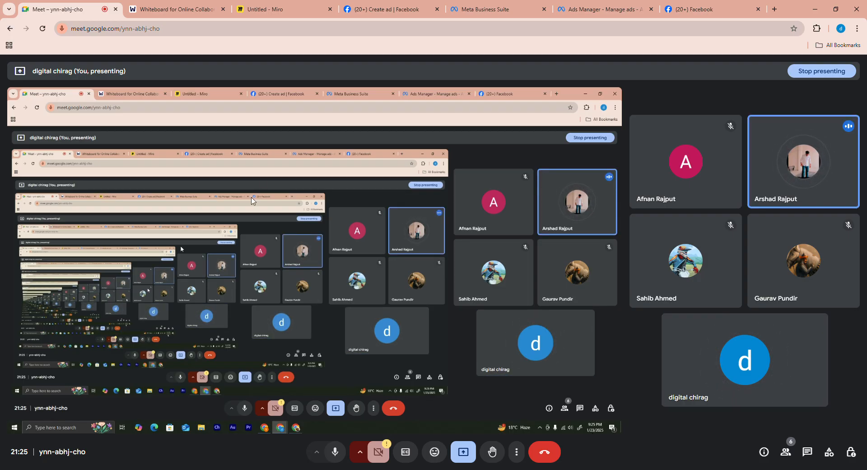
left_click(292, 13)
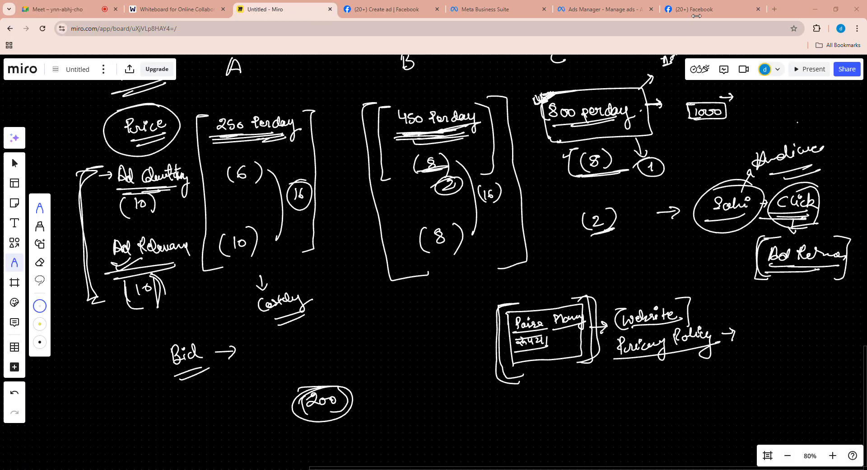
left_click(678, 9)
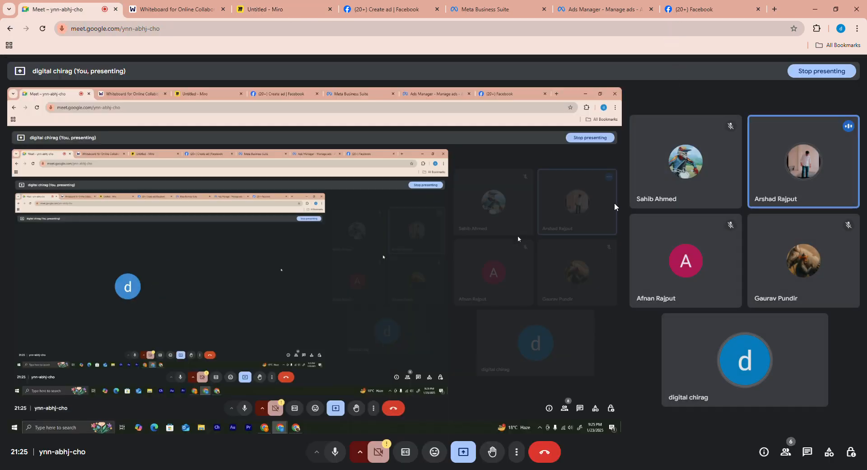
- On the Miro board, circle the handwritten ad quality and ad relevancy labels and underline the relevancy score of 10
left_click(285, 9)
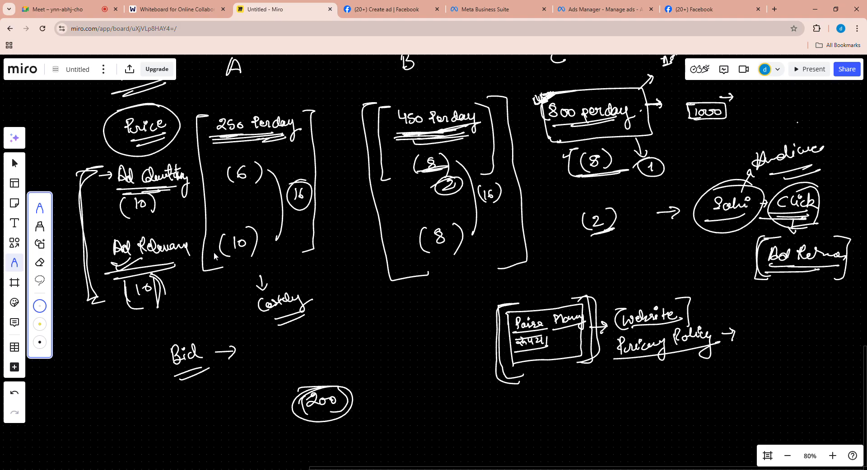
mouse_move(149, 168)
left_mouse_down()
mouse_move(175, 160)
mouse_move(103, 173)
left_mouse_up()
left_click_drag(189, 229, 118, 231)
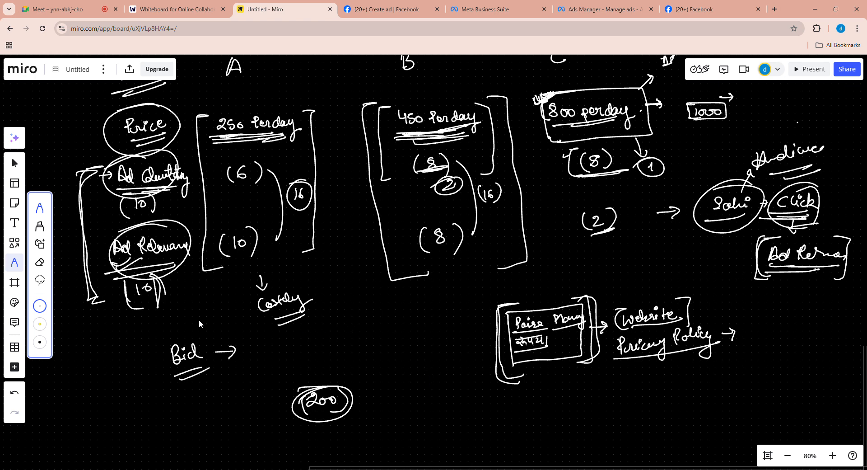
left_click_drag(135, 299, 155, 291)
- Handwrite "Click" with a second short word beneath it, underline both, and retrace the bracket beside the quality and relevancy labels
mouse_move(366, 306)
left_mouse_down()
mouse_move(367, 316)
mouse_move(405, 311)
left_mouse_up()
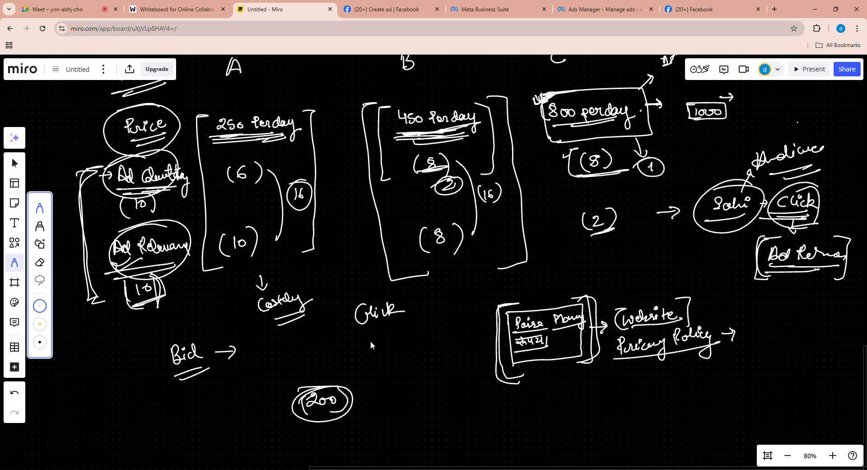
left_click_drag(358, 331, 408, 312)
mouse_move(366, 337)
left_mouse_down()
mouse_move(377, 353)
mouse_move(405, 335)
left_mouse_up()
left_click_drag(374, 364, 408, 348)
left_click_drag(77, 174, 129, 284)
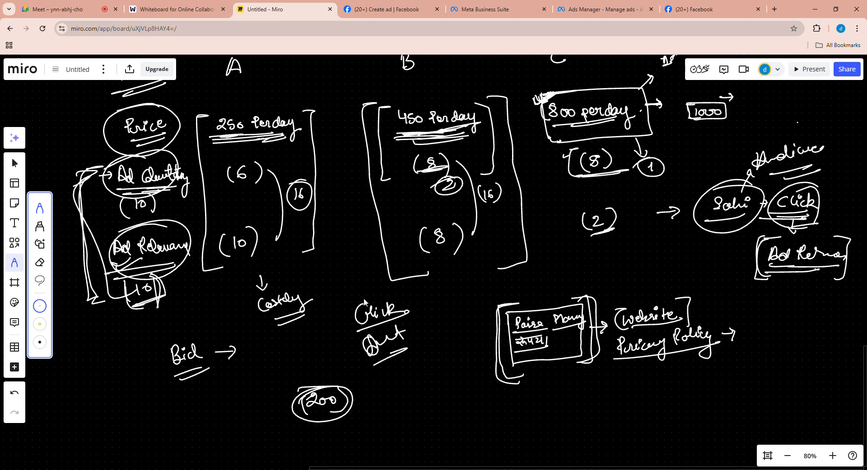
key("v")
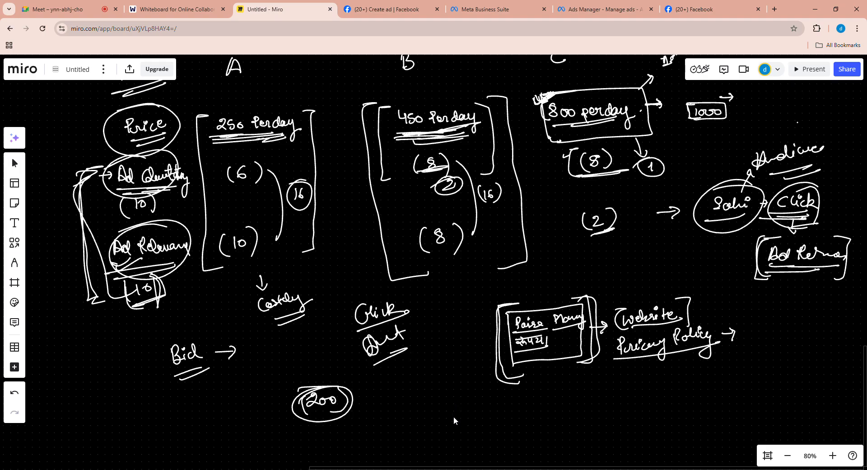
- On an empty area of the board, handwrite the underlined heading "Campaign" with a double-underlined "Goal" and arrows below it
scroll(453, 416, "down", 5)
scroll(430, 315, "down", 5)
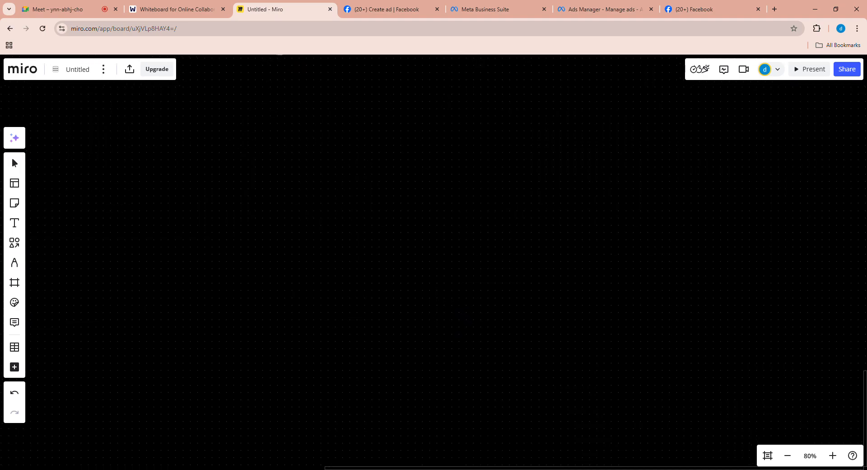
left_click(15, 262)
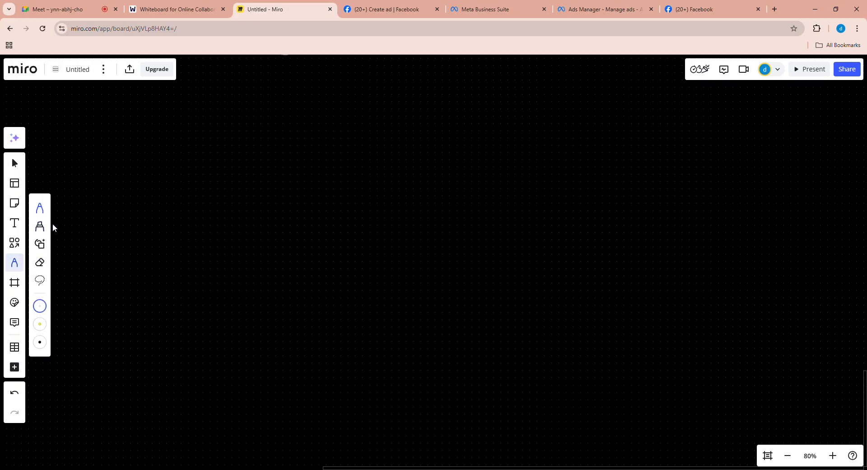
mouse_move(148, 138)
left_mouse_down()
mouse_move(148, 156)
mouse_move(163, 154)
mouse_move(169, 165)
mouse_move(178, 148)
mouse_move(199, 154)
mouse_move(197, 167)
left_mouse_up()
left_click_drag(203, 150, 212, 148)
left_click_drag(139, 170, 217, 154)
left_click_drag(128, 205, 144, 203)
mouse_move(139, 201)
left_mouse_down()
mouse_move(140, 211)
mouse_move(199, 199)
left_mouse_up()
mouse_move(213, 206)
left_mouse_down()
mouse_move(150, 217)
mouse_move(214, 211)
left_mouse_up()
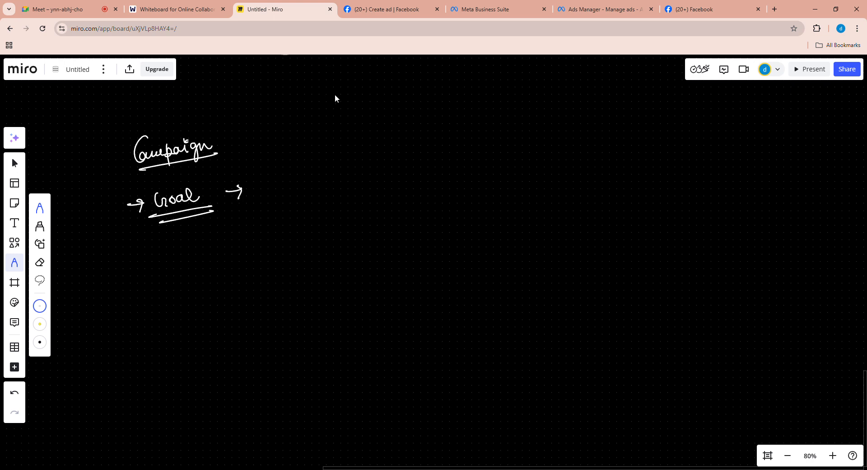
- Switch to Ads Manager and start creating a new campaign
left_click(388, 10)
left_click(476, 9)
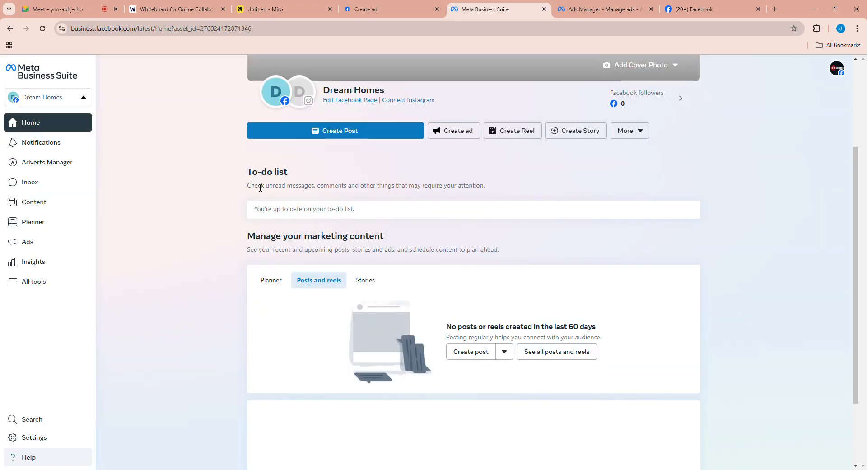
left_click(608, 6)
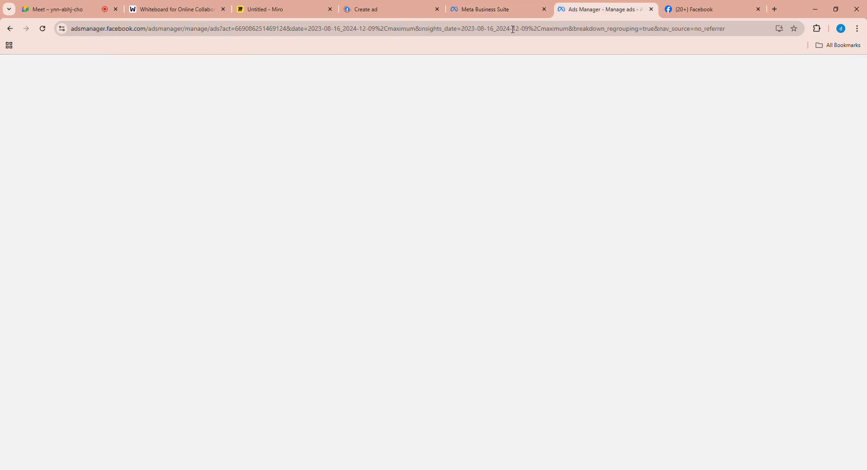
left_click(166, 204)
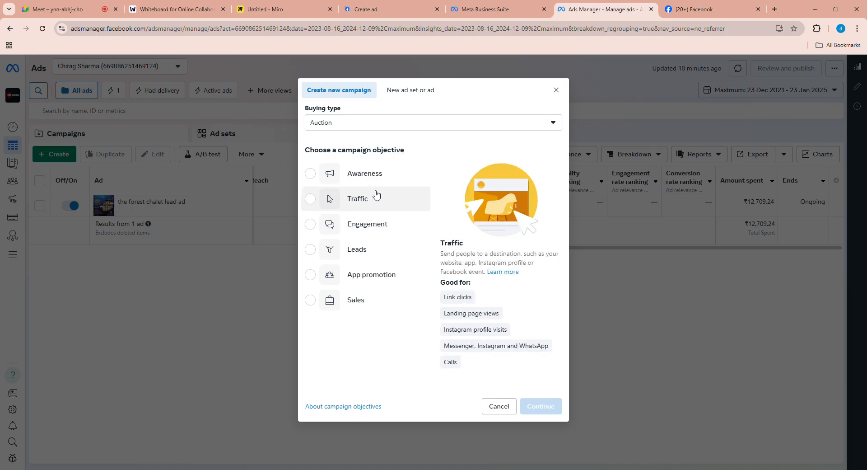
- Choose the Awareness objective, read its brand awareness, video views and store location descriptions, and continue to the campaign draft
left_click(374, 178)
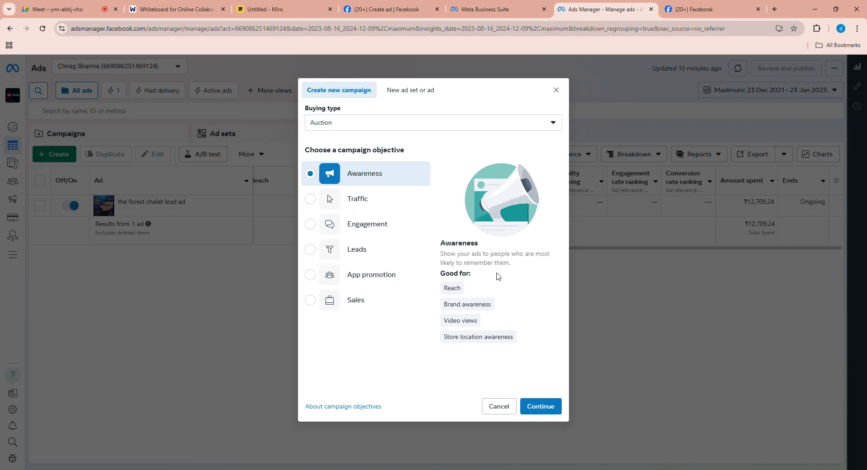
mouse_move(483, 307)
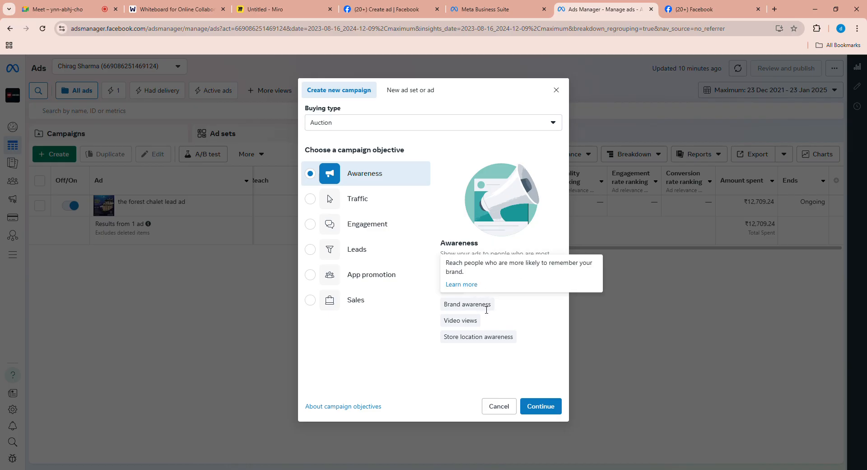
mouse_move(476, 324)
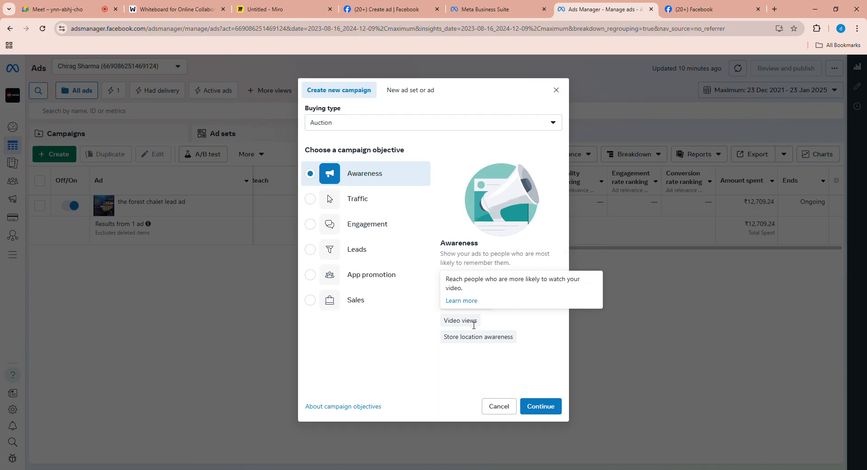
mouse_move(482, 343)
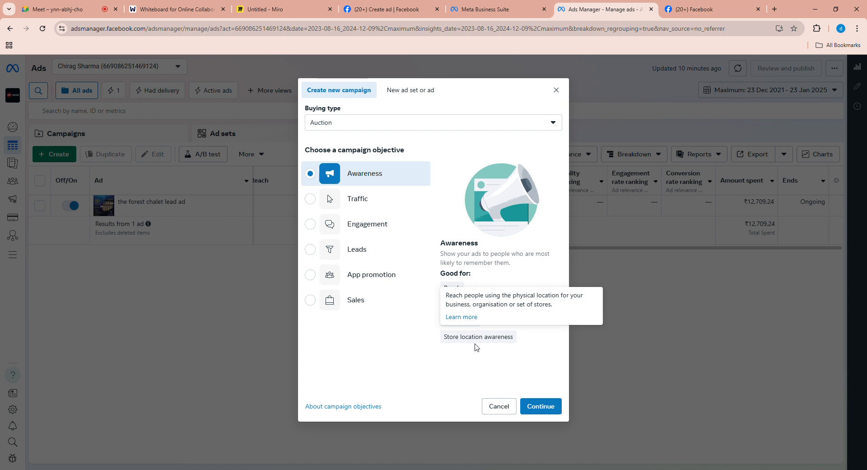
left_click(545, 409)
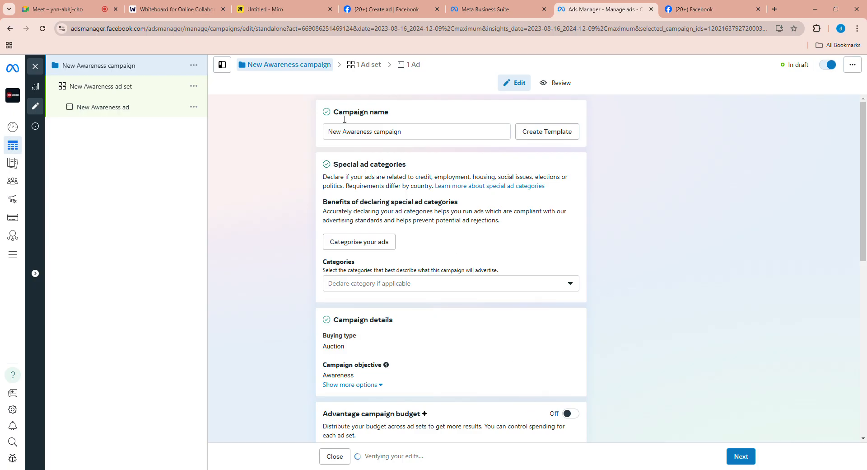
- Rename the new awareness campaign "demo ad"
left_click(402, 143)
key("ctrl+a")
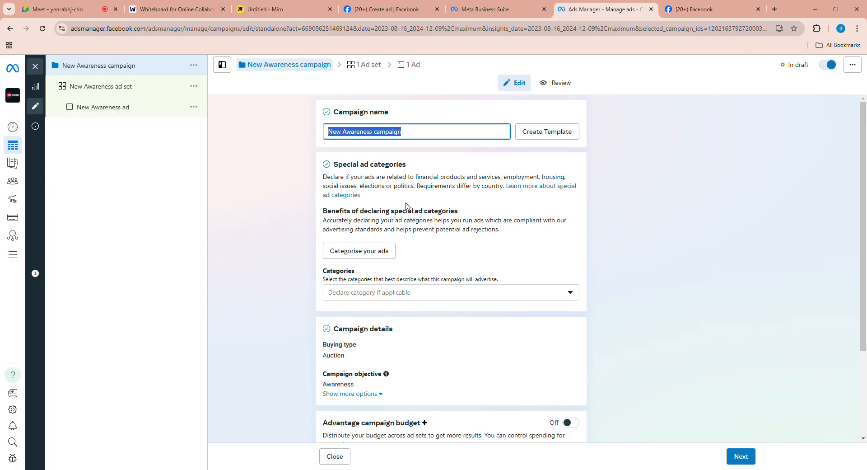
type("demo")
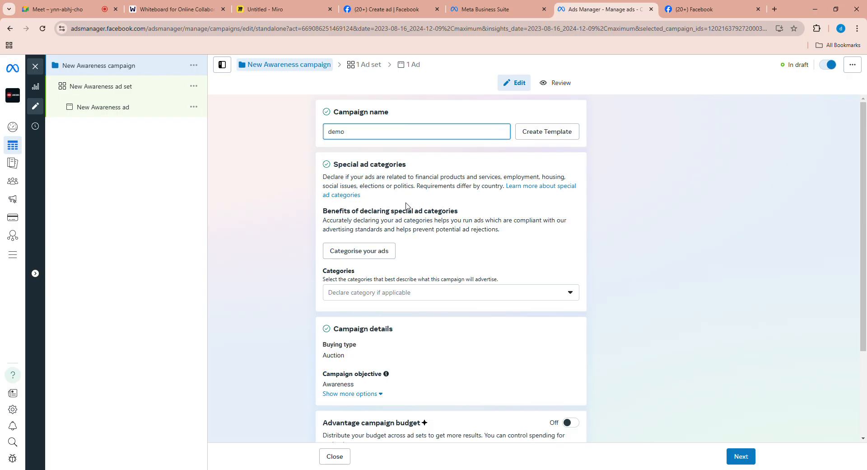
type(" ad")
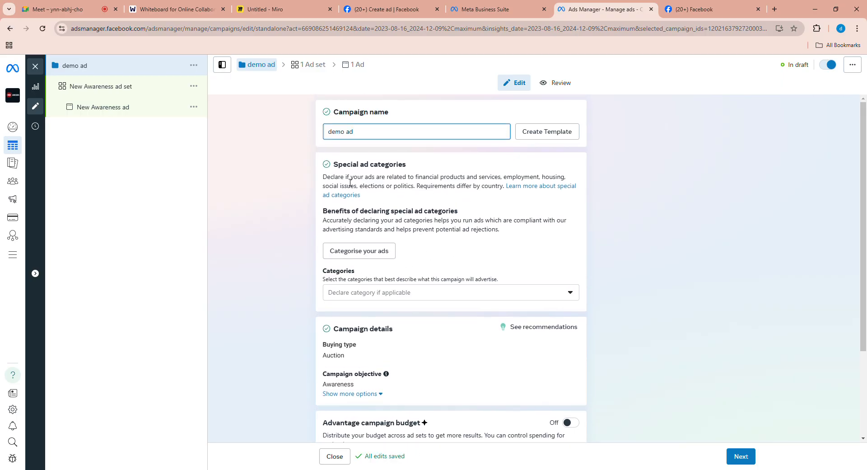
- Review the special ad category choices available for the demo ad campaign without declaring one
scroll(451, 196, "down", 1)
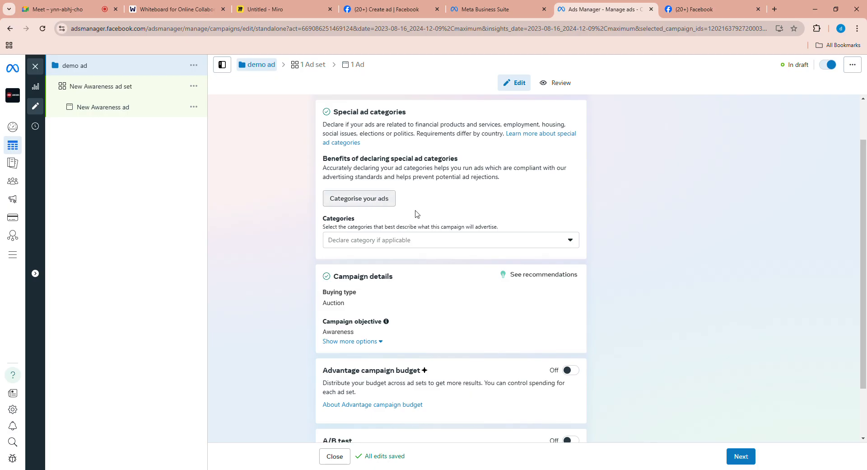
left_click(435, 248)
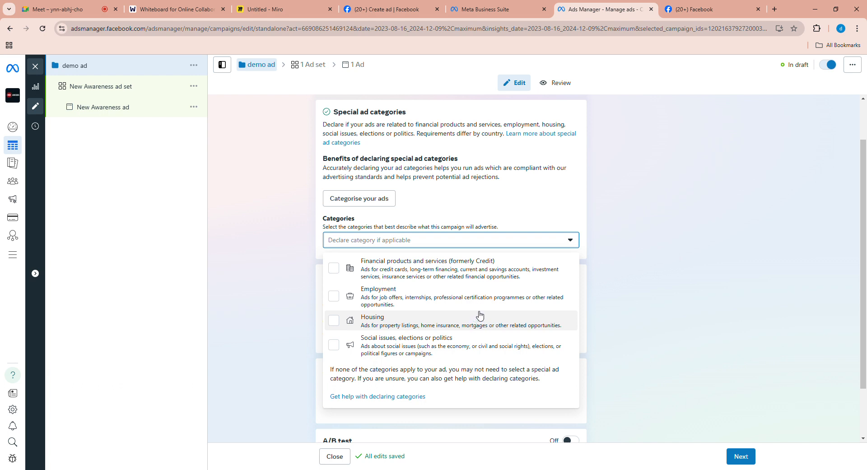
left_click(588, 204)
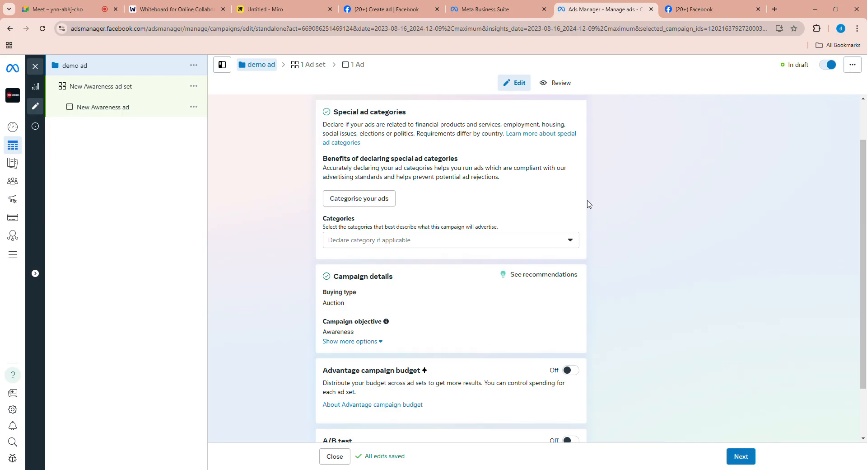
- Change the campaign's buying type to Reservation and check the special ad category choices again
scroll(430, 277, "down", 1)
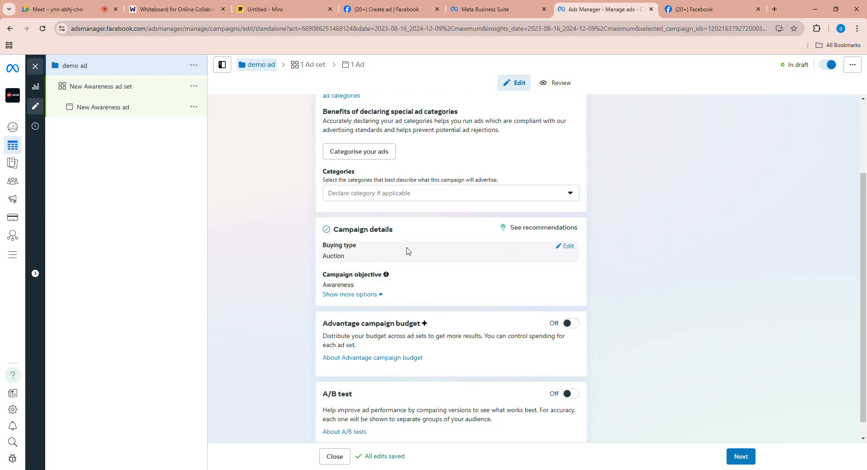
left_click(564, 246)
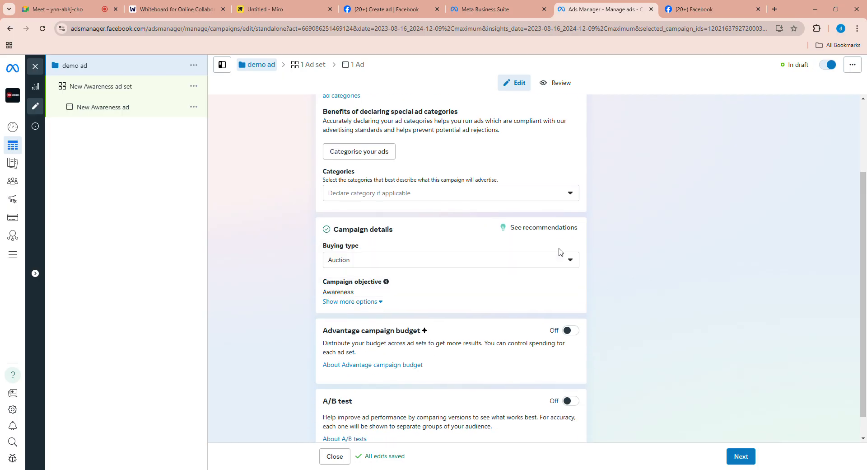
left_click(495, 264)
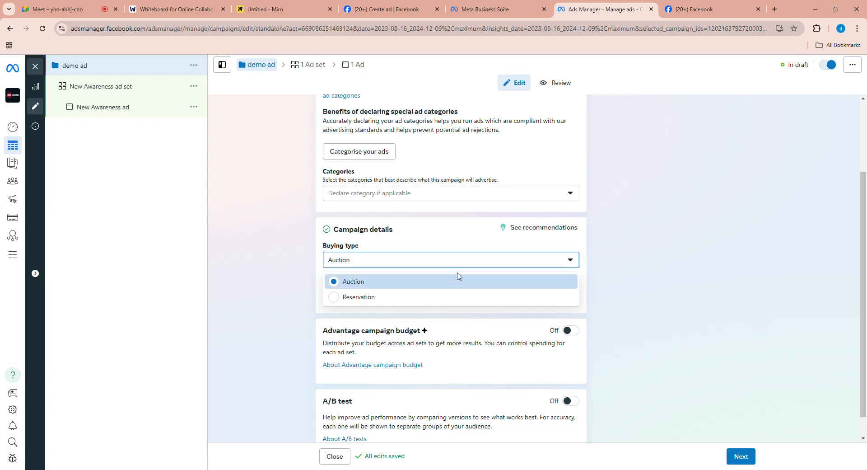
left_click(385, 298)
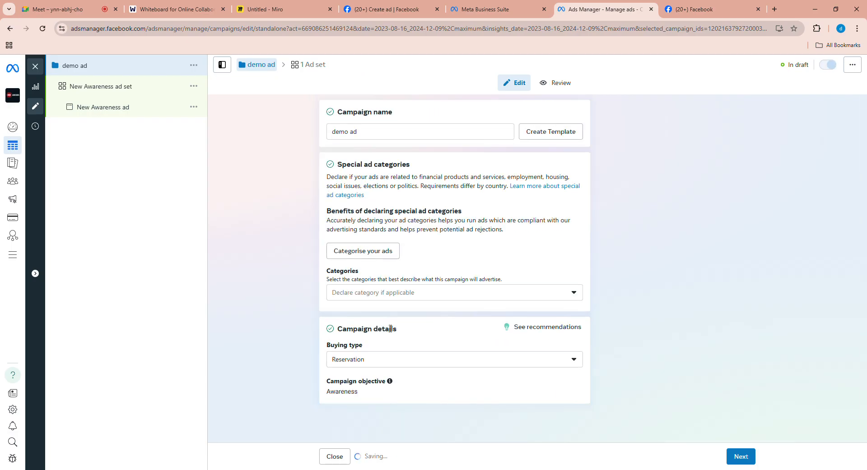
left_click(420, 301)
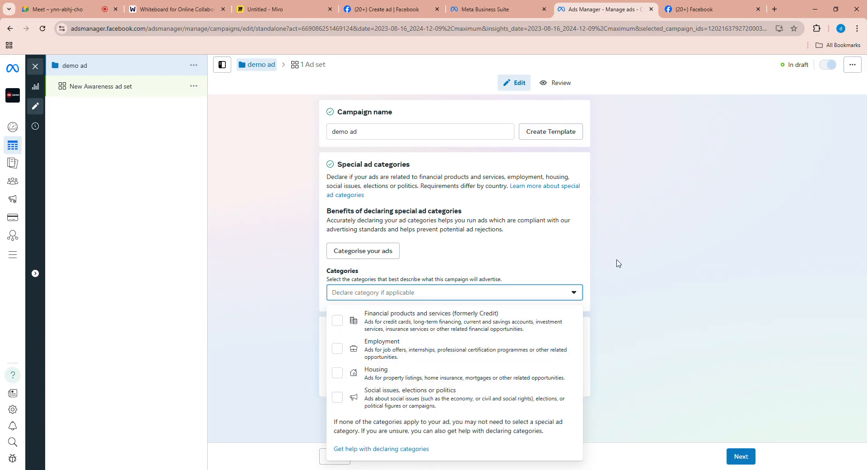
left_click(598, 274)
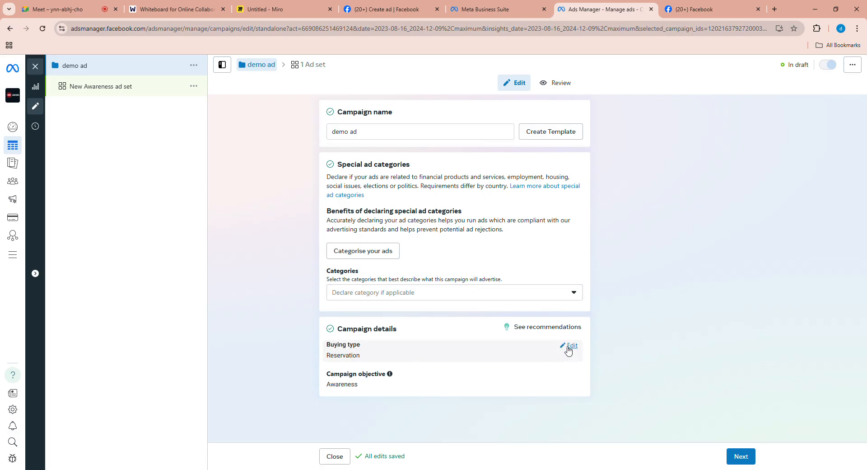
- Set the campaign's buying type back to Auction
left_click(567, 351)
left_click(438, 364)
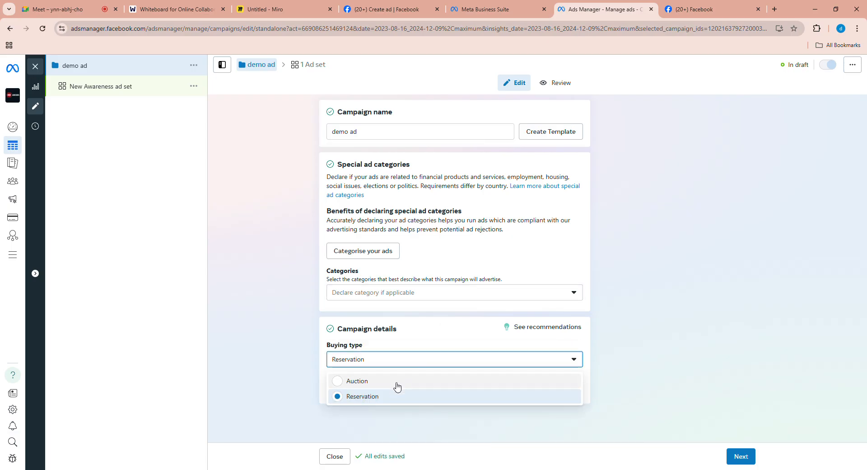
left_click(405, 381)
scroll(599, 357, "down", 1)
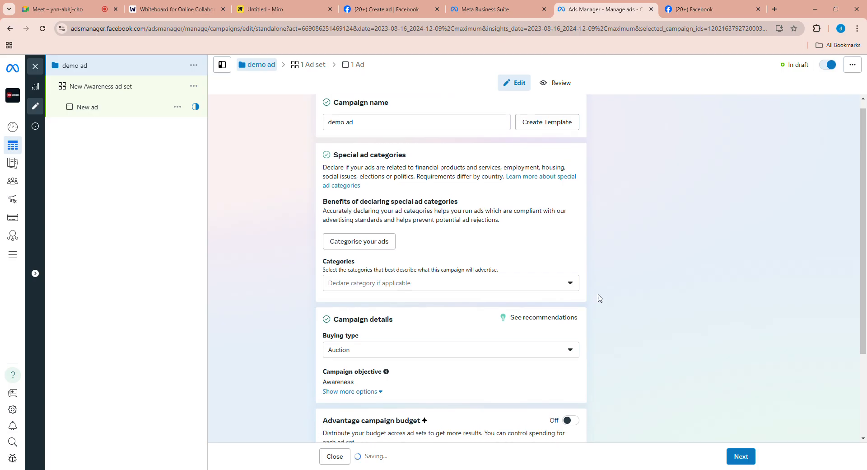
- View the recommendation for the campaign details and the available buying types, keeping Auction
left_click(545, 275)
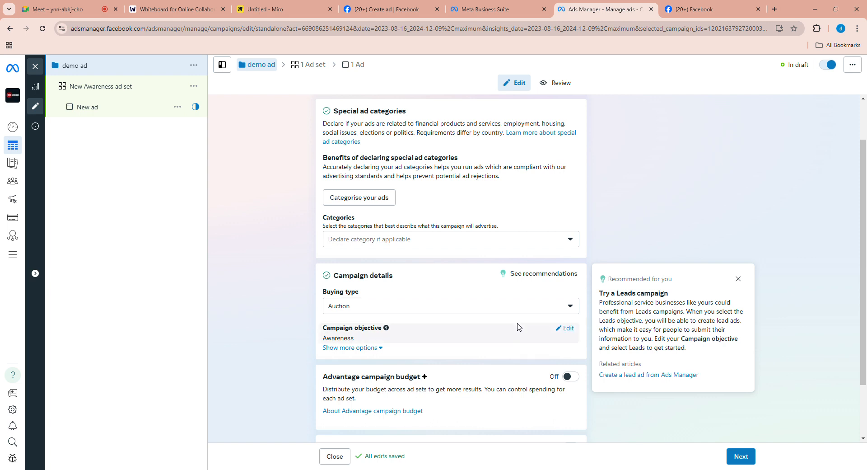
left_click(523, 306)
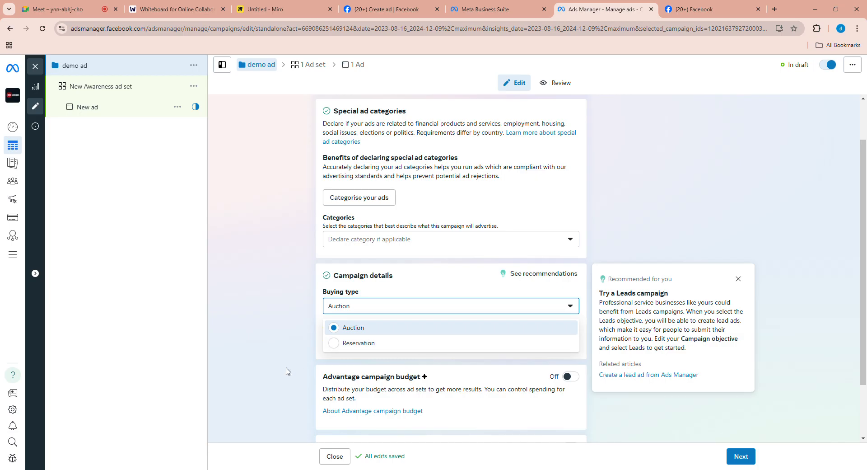
left_click(314, 351)
- Expand the additional campaign options and open the campaign objective for editing to review the objectives from Awareness to Sales
scroll(313, 351, "down", 1)
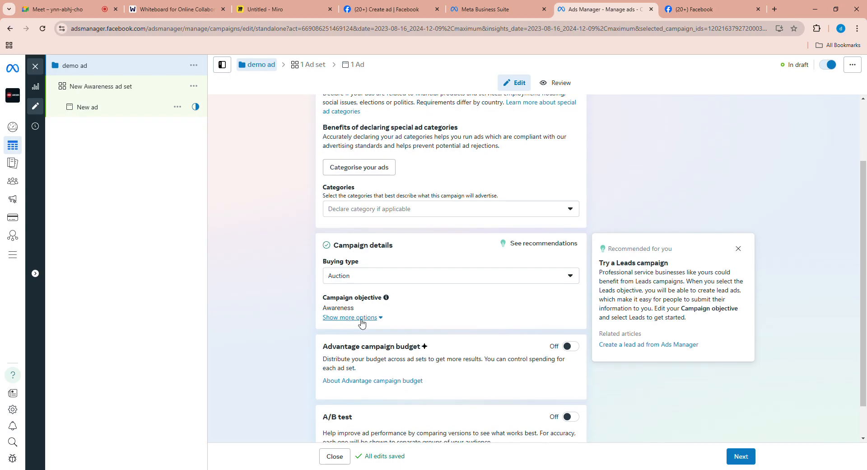
left_click(375, 318)
scroll(501, 271, "down", 1)
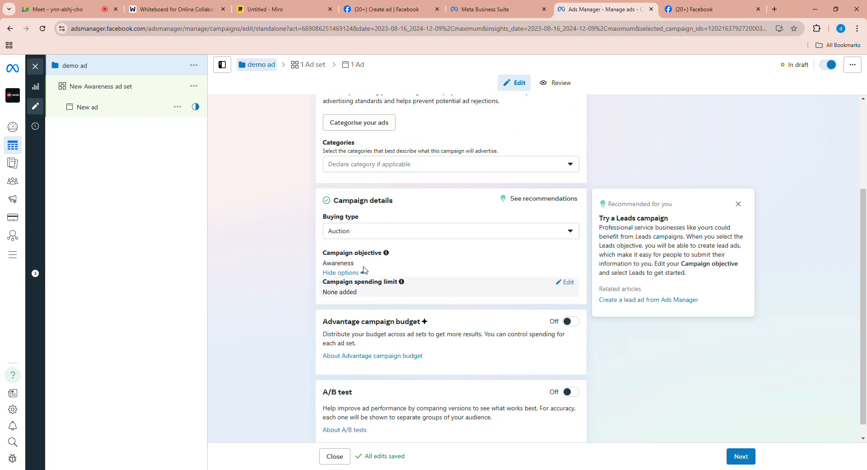
left_click(568, 253)
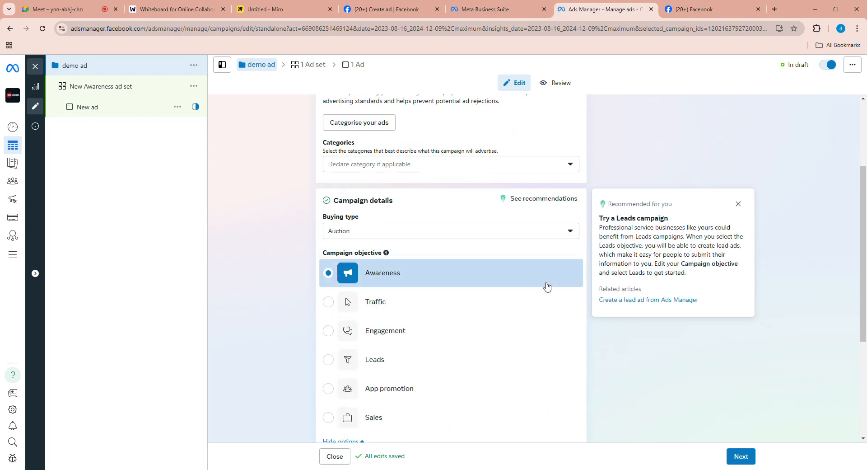
scroll(434, 240, "down", 2)
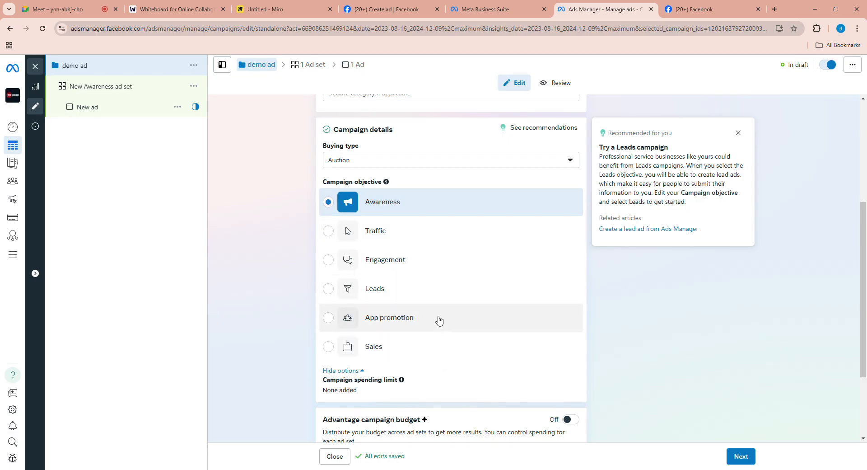
scroll(429, 333, "down", 2)
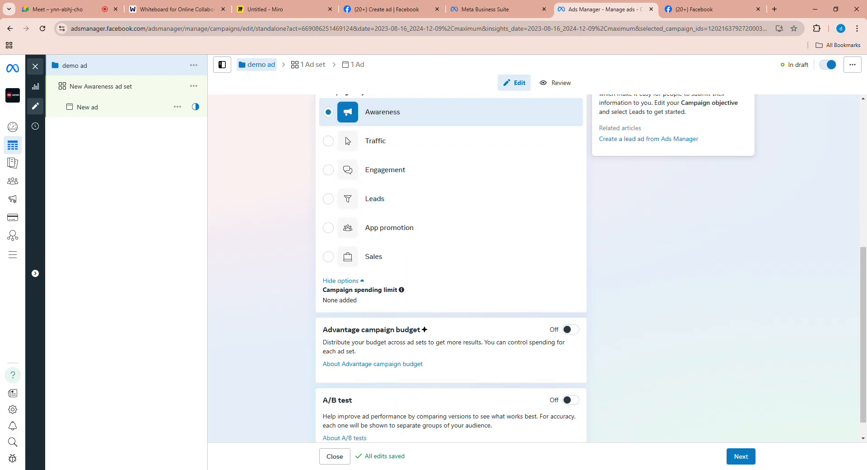
- Add a campaign spending limit and enter ₹5000 as its amount
left_click(564, 280)
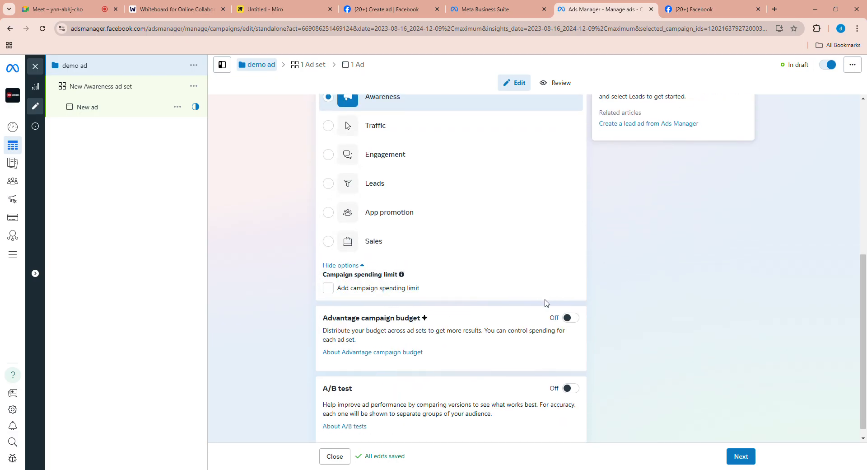
left_click(352, 279)
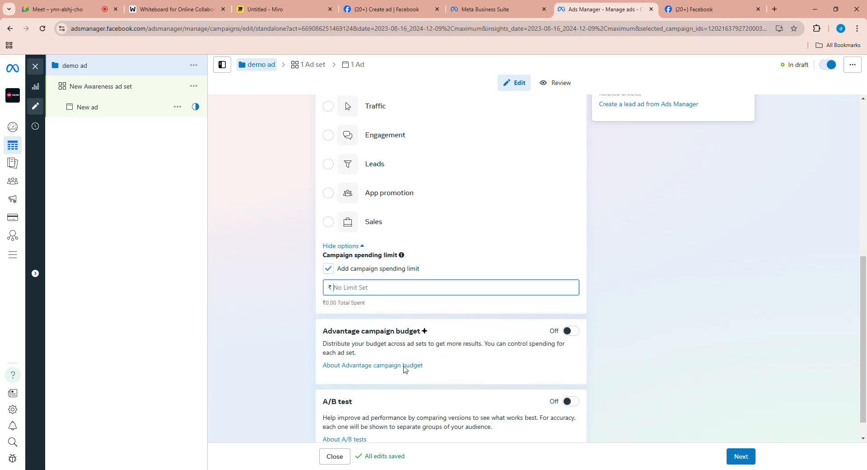
type("5")
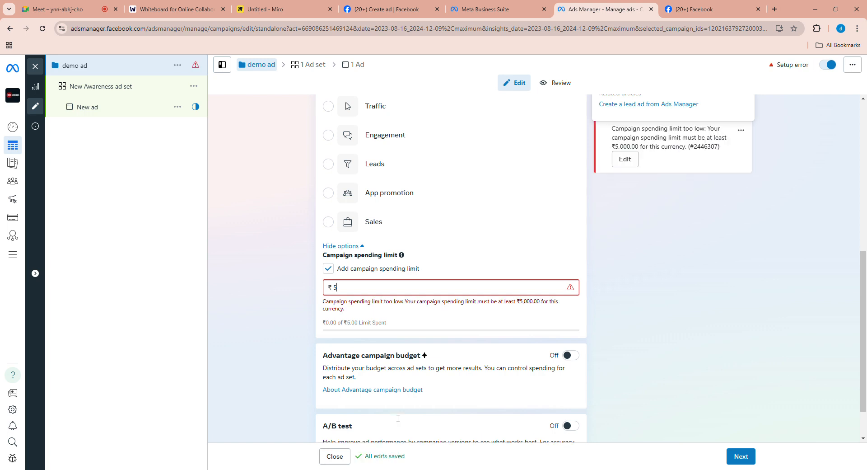
type("000")
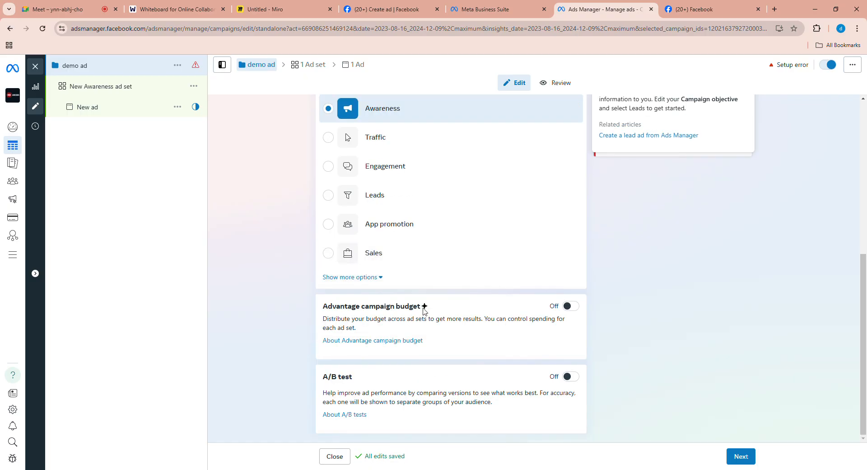
- Change the campaign spending limit to ₹10,000
left_click(388, 289)
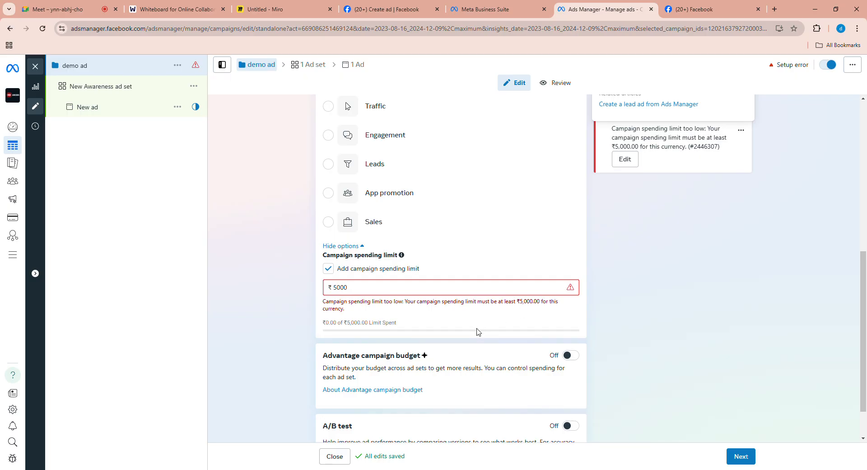
key("BackSpace")
key("BackSpace")
key("BackSpace")
key("BackSpace")
type("10000")
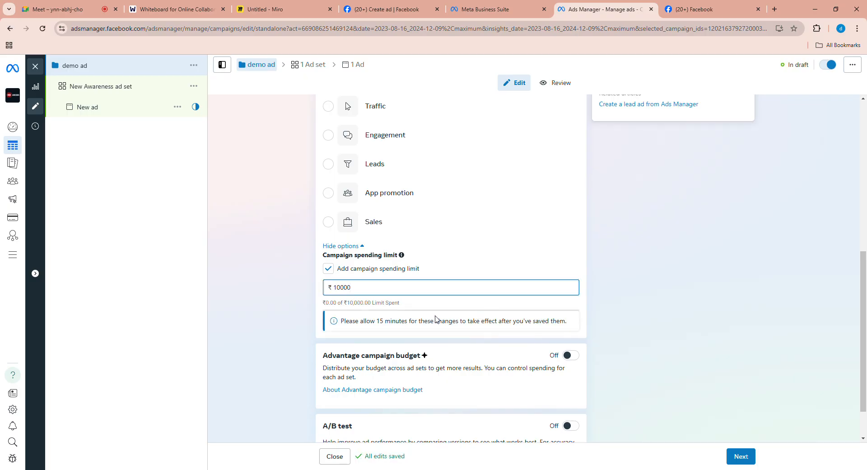
left_click(598, 301)
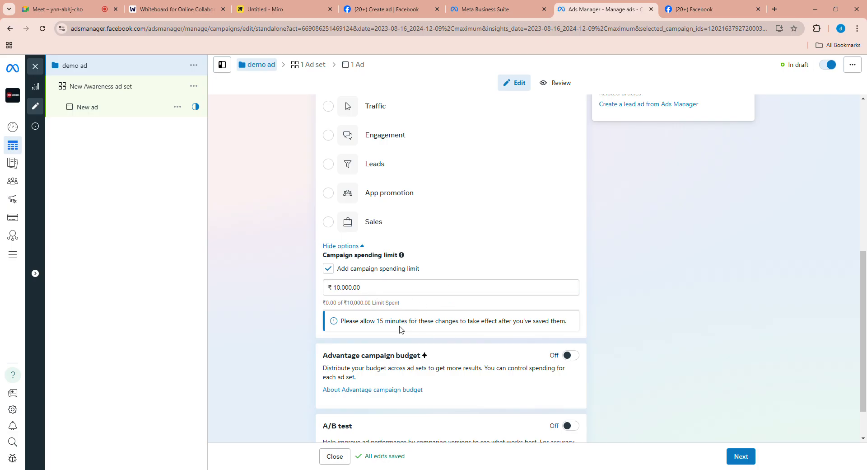
- Switch to the Miro board and handwrite "Client" with the campaign labels A and B beside it
left_click(190, 10)
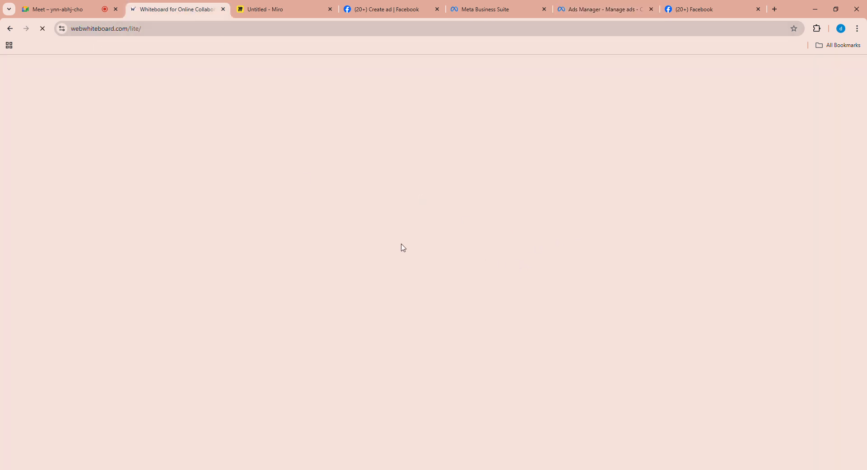
left_click(276, 9)
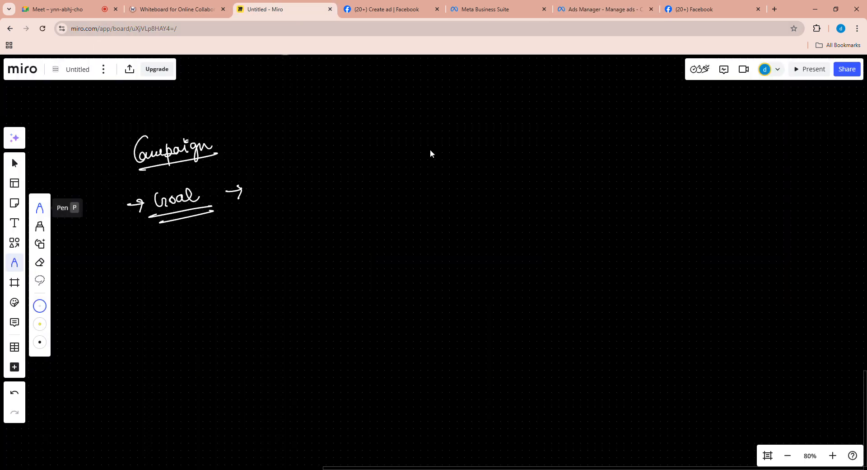
mouse_move(442, 138)
left_mouse_down()
mouse_move(440, 156)
mouse_move(458, 154)
mouse_move(461, 141)
left_mouse_up()
mouse_move(560, 136)
left_mouse_down()
mouse_move(567, 143)
mouse_move(566, 136)
left_mouse_up()
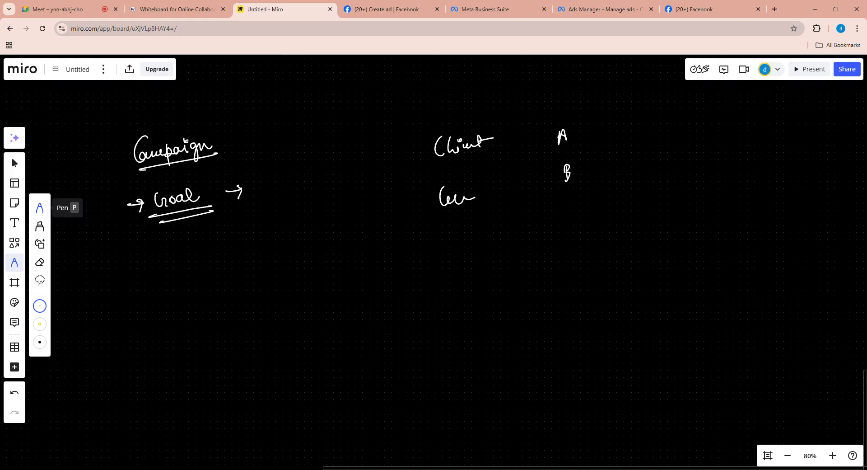
- Add label C, write 10,000, 20,000 and 5,000 with arrows from A, B and C, and bracket the three amounts
left_click_drag(597, 129, 611, 124)
left_click_drag(657, 105, 655, 113)
left_click_drag(658, 107, 684, 95)
left_click_drag(638, 145, 647, 155)
left_click_drag(651, 145, 685, 132)
left_click_drag(611, 203, 624, 201)
mouse_move(655, 175)
left_mouse_down()
mouse_move(649, 187)
mouse_move(667, 180)
left_mouse_up()
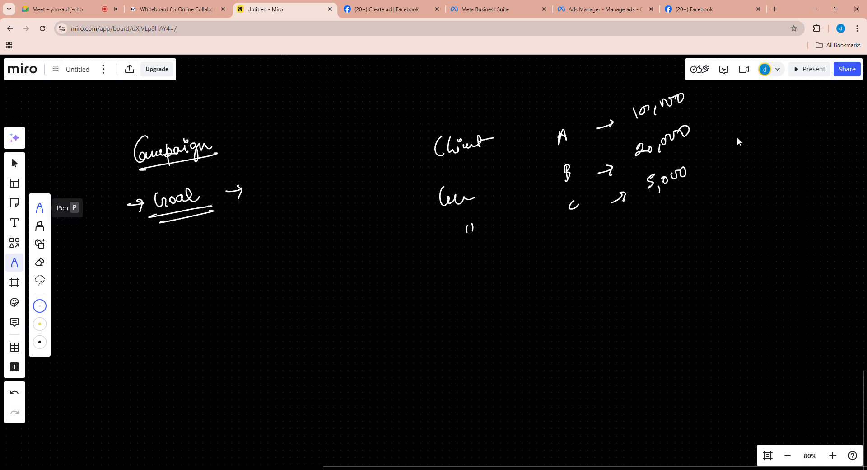
mouse_move(703, 90)
left_mouse_down()
mouse_move(713, 178)
mouse_move(706, 180)
left_mouse_up()
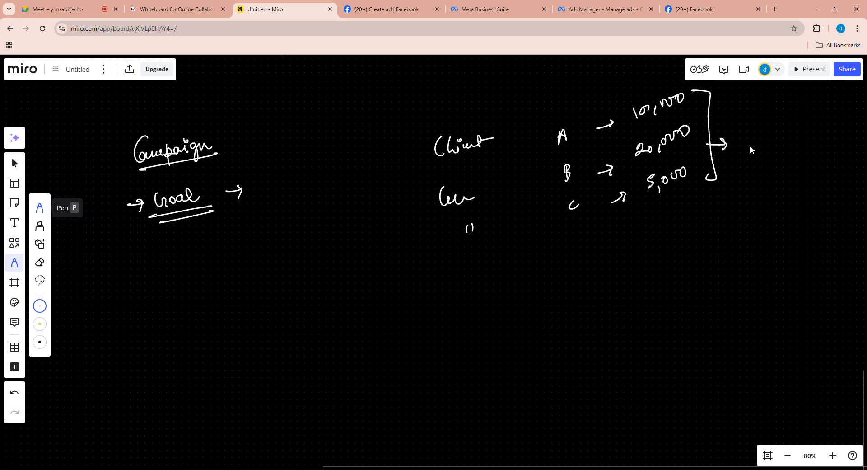
- Handwrite an underlined "Ad Account" below the client budget list
mouse_move(537, 285)
left_mouse_down()
mouse_move(533, 298)
mouse_move(542, 297)
left_mouse_up()
left_click_drag(533, 293, 554, 296)
left_click_drag(531, 307, 560, 299)
mouse_move(564, 280)
left_mouse_down()
mouse_move(571, 291)
mouse_move(624, 277)
left_mouse_up()
left_click_drag(560, 298, 618, 286)
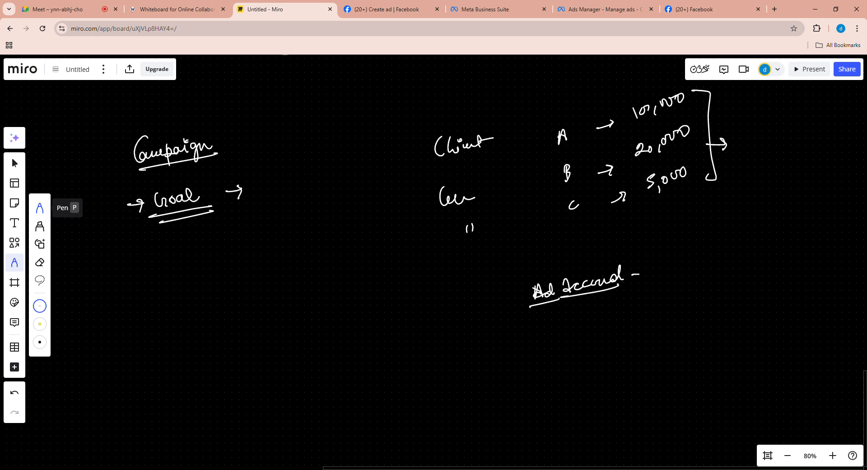
- Handwrite a second underlined phrase beside "Ad Account", linked to it by an arrow
left_click_drag(667, 253, 664, 271)
mouse_move(667, 253)
left_mouse_down()
mouse_move(672, 271)
mouse_move(671, 263)
left_mouse_up()
left_click_drag(670, 270, 678, 261)
left_click_drag(700, 242, 693, 249)
mouse_move(694, 256)
left_mouse_down()
mouse_move(698, 246)
mouse_move(733, 239)
mouse_move(739, 260)
mouse_move(748, 247)
left_mouse_up()
left_click_drag(672, 273, 701, 263)
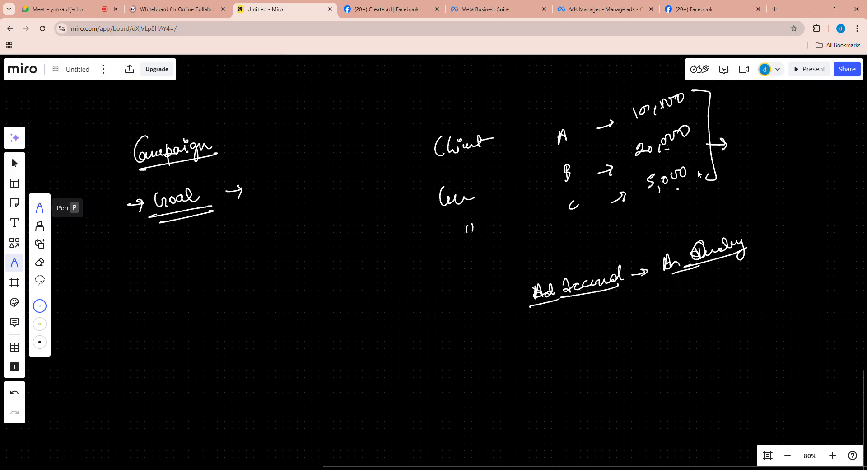
- Handwrite the underlined total 35000 beside the bracketed client budgets
left_click_drag(750, 134, 748, 147)
left_click_drag(762, 134, 756, 147)
left_click_drag(767, 137, 786, 135)
left_click_drag(747, 157, 789, 157)
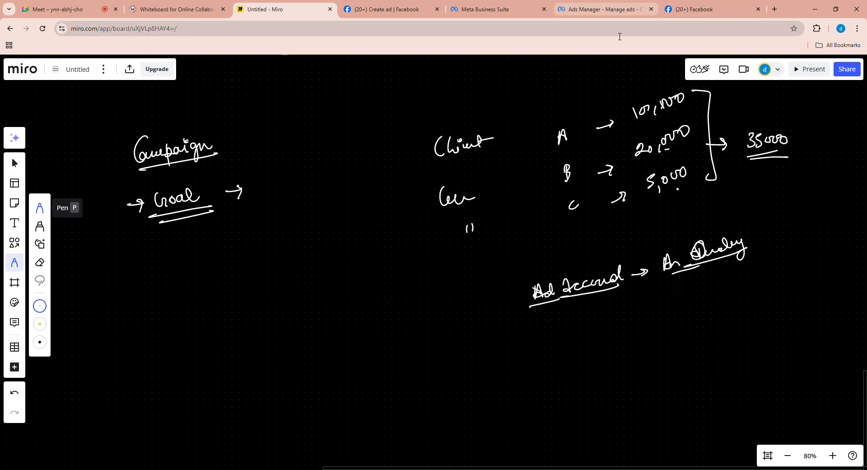
- Switch back to Ads Manager and review the demo ad campaign's settings down to the Advantage campaign budget and A/B test sections
left_click(617, 7)
scroll(352, 180, "up", 8)
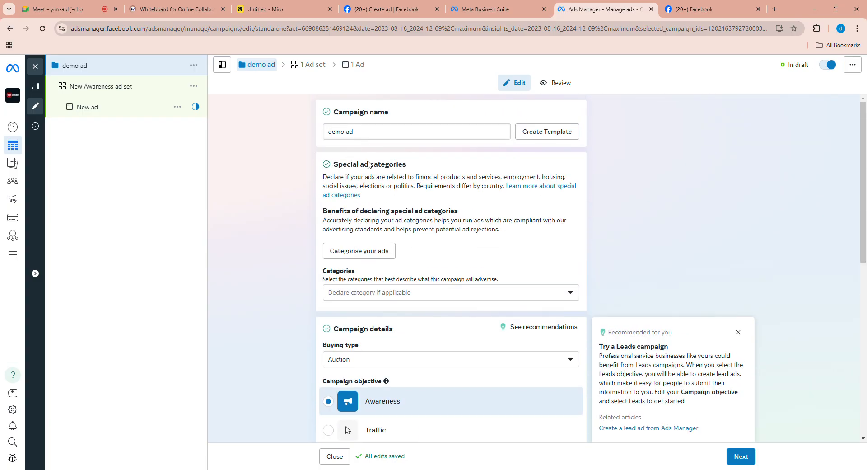
scroll(437, 181, "down", 8)
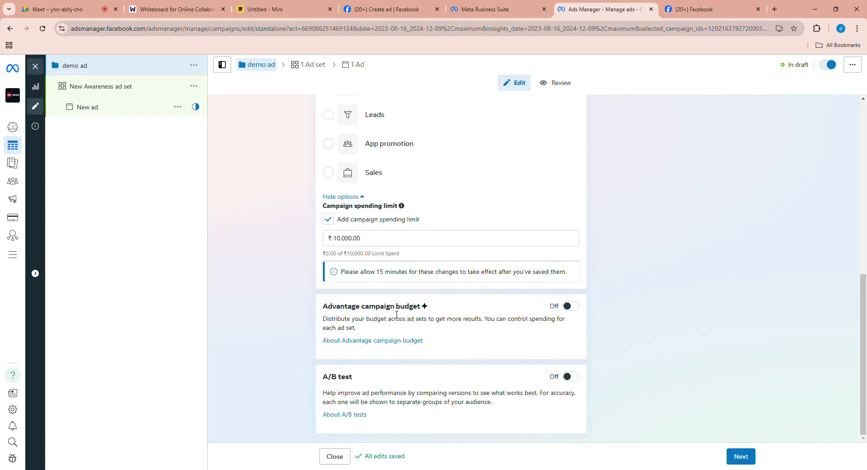
- Turn on Advantage campaign budget to view its budget and bid strategy options, and turn it back off
left_click(571, 306)
scroll(510, 338, "down", 1)
scroll(503, 287, "down", 1)
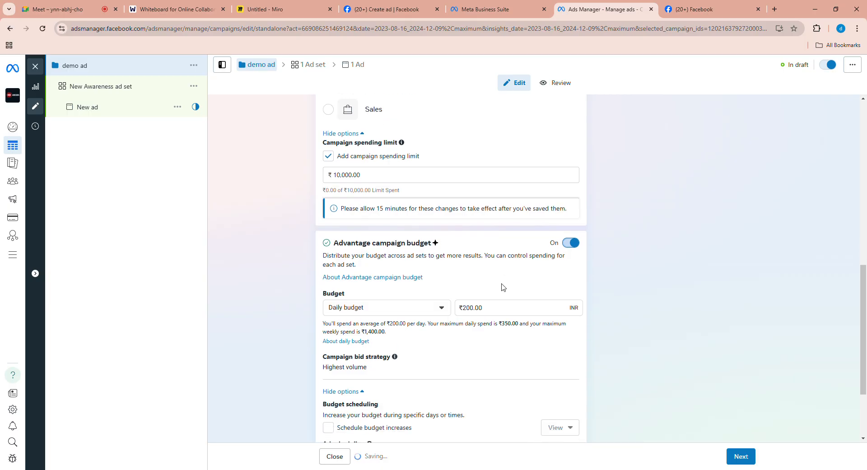
left_click(570, 243)
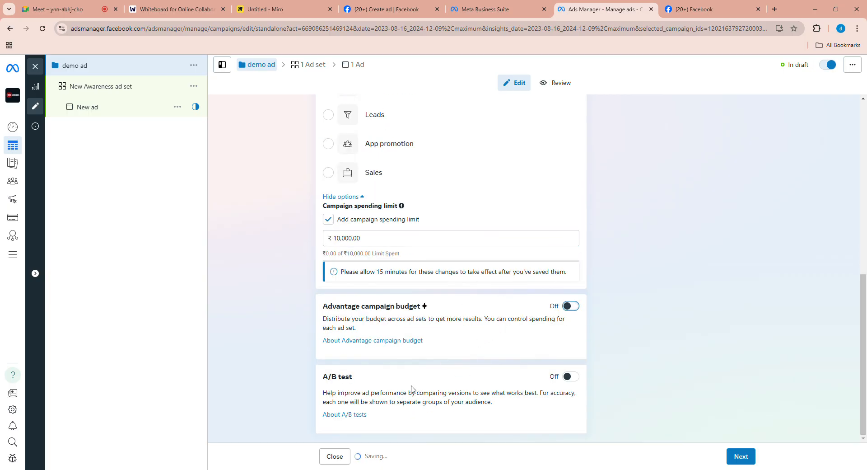
scroll(422, 195, "up", 4)
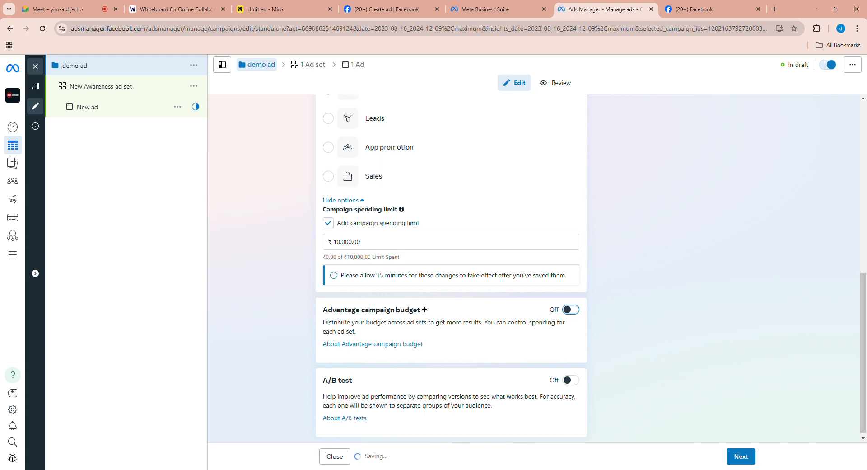
scroll(497, 294, "down", 4)
- Proceed to the ad set level and rename the awareness ad set as "demo ad set"
left_click(740, 456)
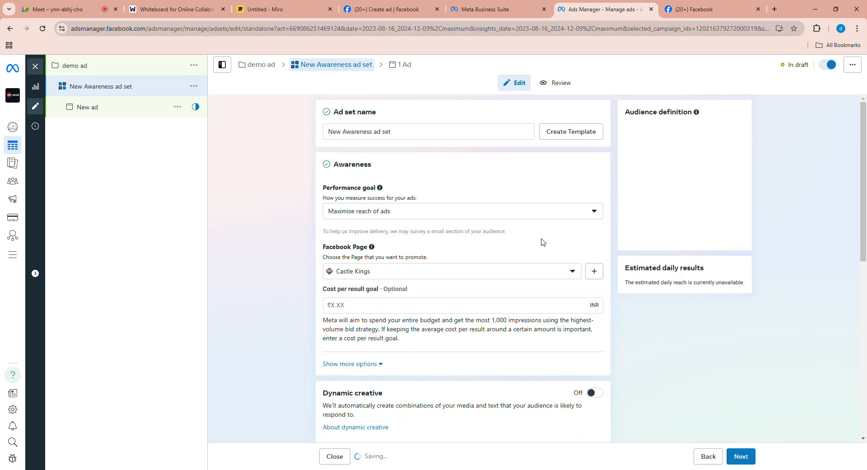
left_click(371, 132)
key("BackSpace")
key("BackSpace")
key("BackSpace")
key("BackSpace")
key("BackSpace")
key("BackSpace")
key("BackSpace")
key("BackSpace")
key("BackSpace")
key("BackSpace")
key("BackSpace")
key("BackSpace")
key("BackSpace")
type("demo")
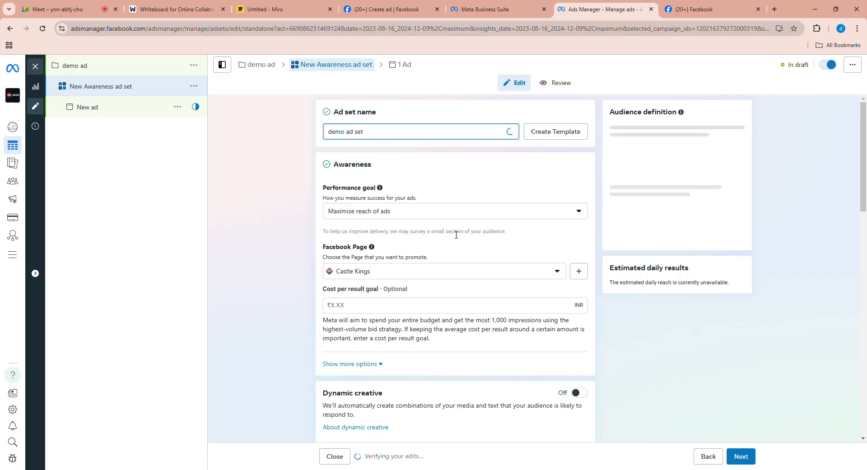
- Examine the awareness and video view options for the performance goal, keeping Maximise reach of ads selected
scroll(447, 244, "down", 1)
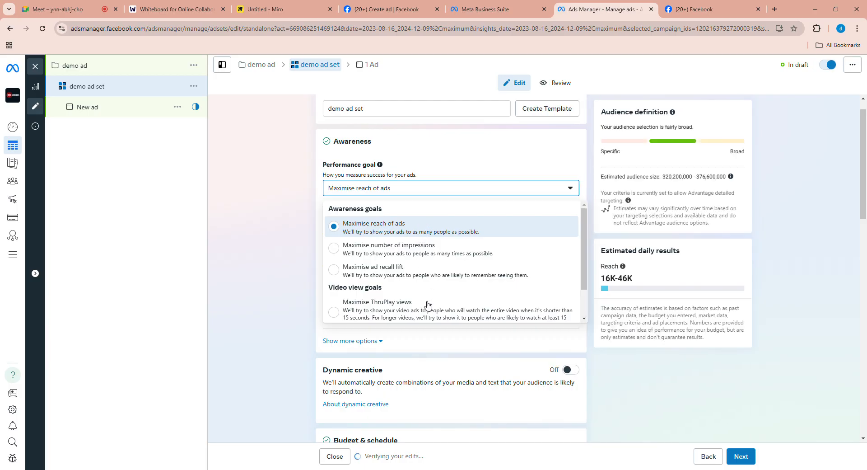
scroll(425, 303, "down", 1)
scroll(420, 249, "up", 2)
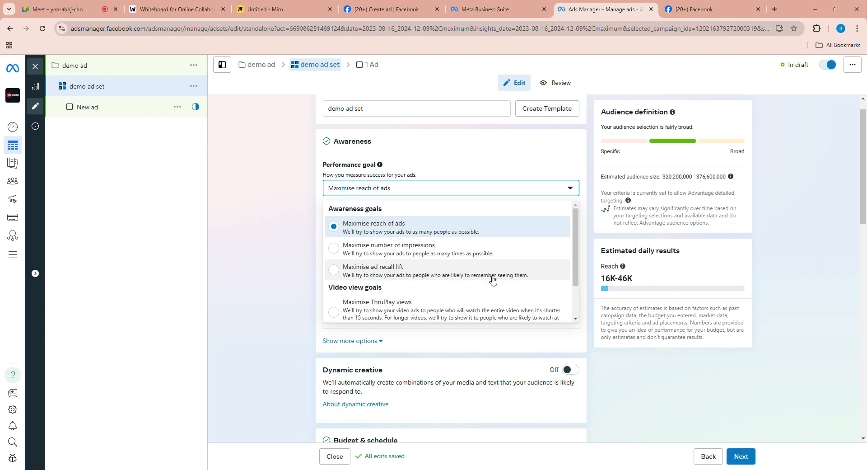
scroll(501, 275, "down", 1)
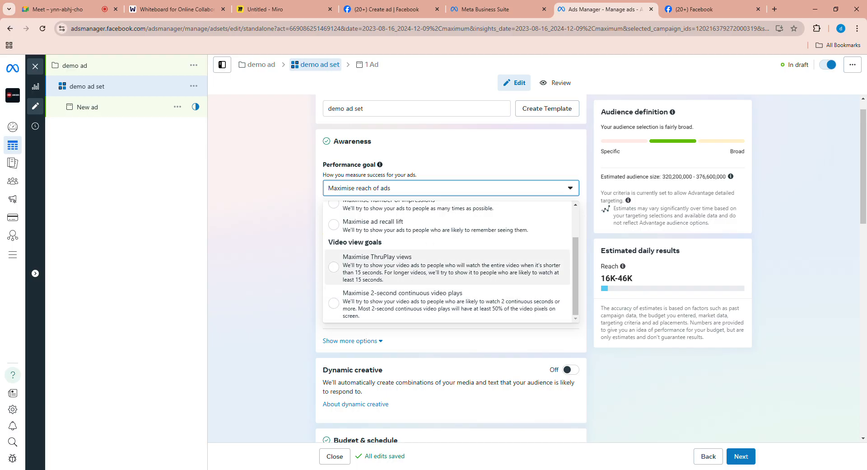
scroll(412, 294, "up", 1)
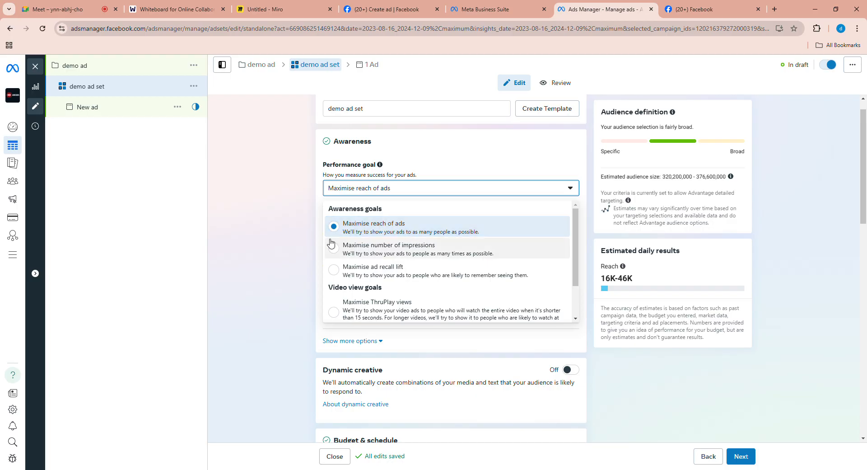
left_click(324, 251)
scroll(408, 271, "down", 1)
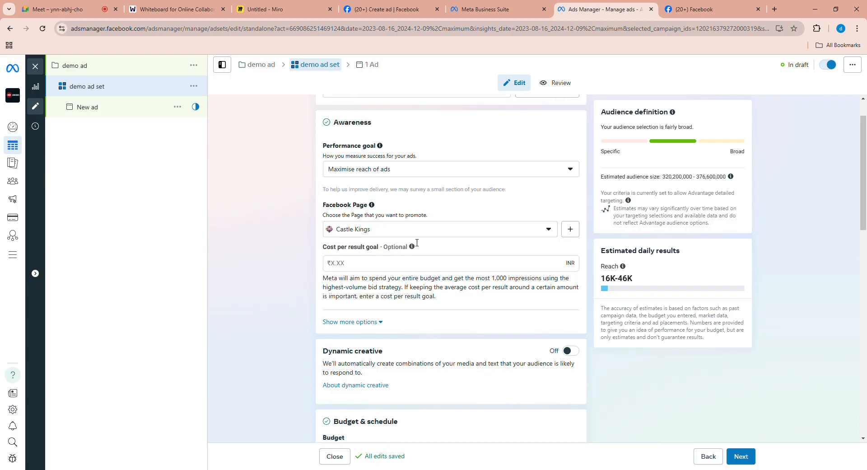
- Look through the Facebook Pages available for promotion, keeping Castle Kings selected, and bring the cost per result goal into view
left_click(438, 210)
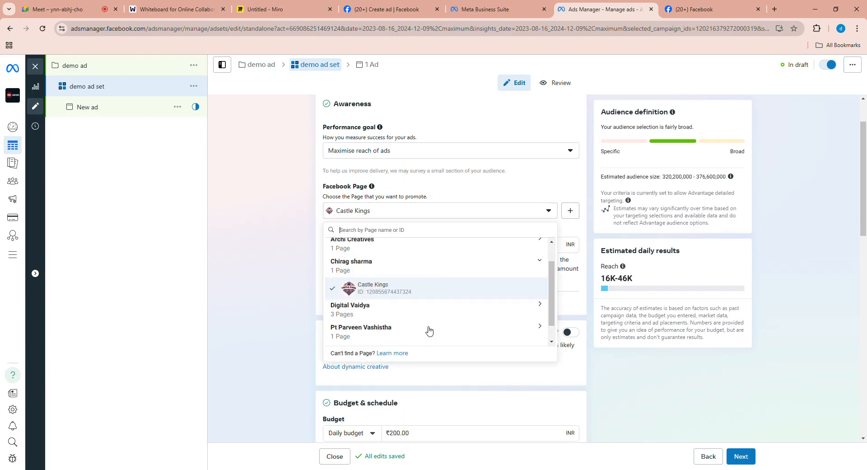
left_click(320, 236)
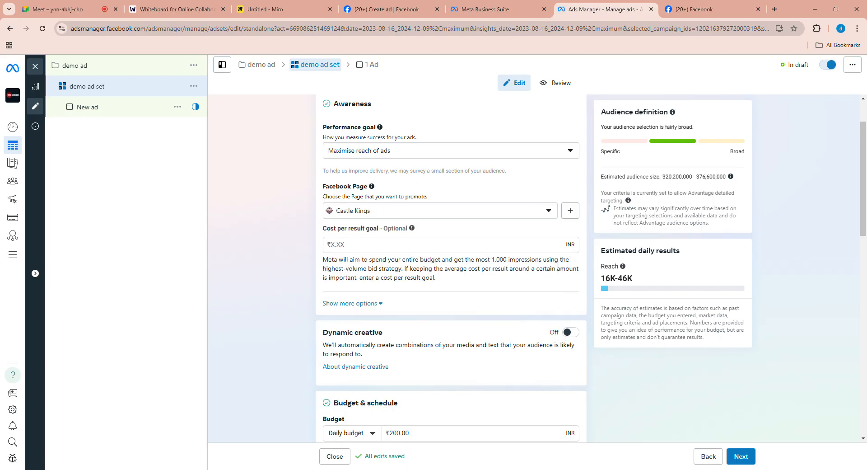
scroll(340, 226, "down", 1)
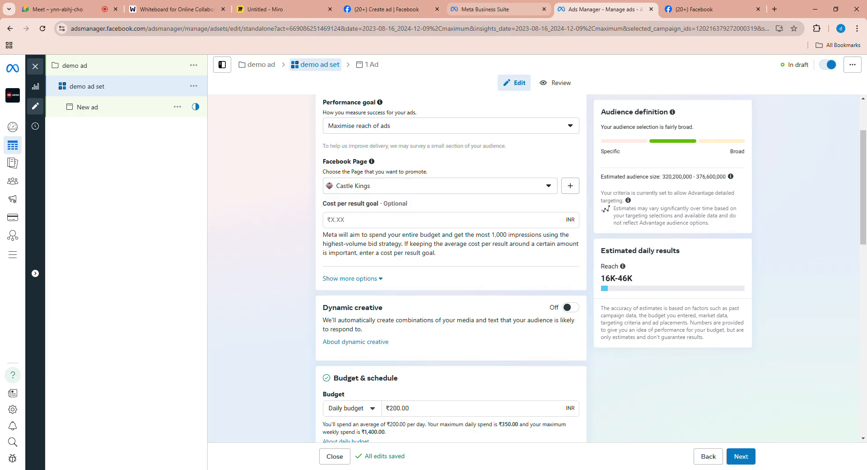
- Switch to the Miro board, draw a vertical line down from "Goal", and handwrite an underlined "CPRG" below it
left_click(483, 10)
left_click(276, 8)
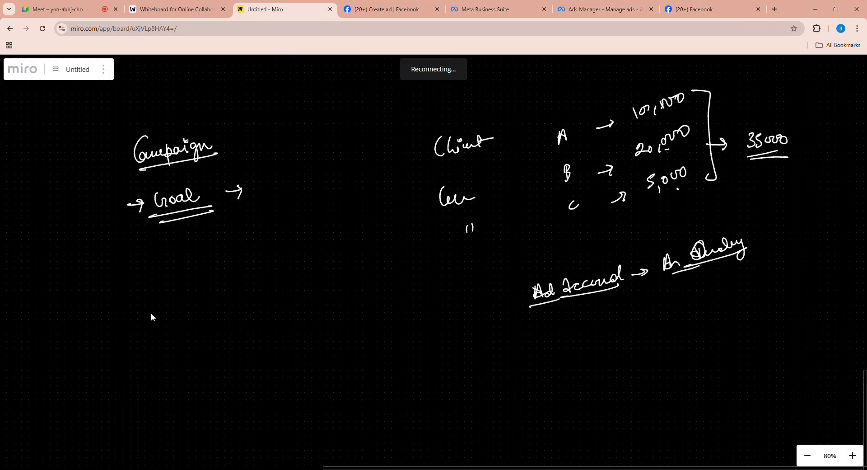
left_click_drag(164, 297, 162, 243)
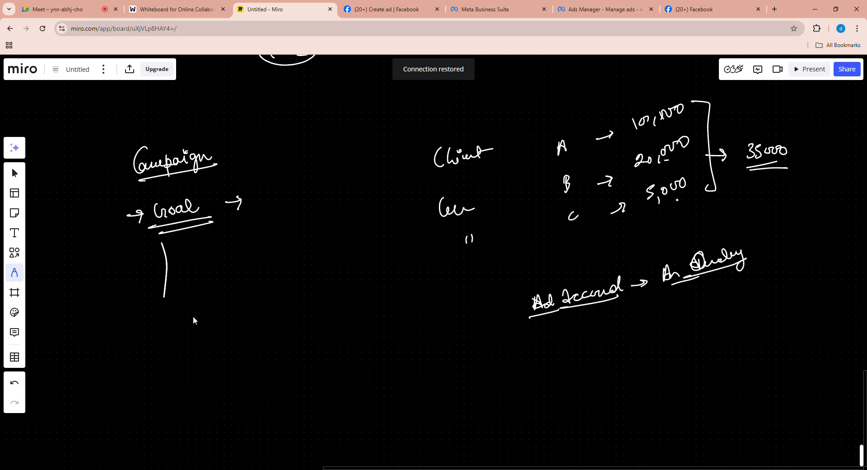
mouse_move(161, 326)
left_mouse_down()
mouse_move(164, 335)
mouse_move(169, 329)
left_mouse_up()
mouse_move(175, 319)
left_mouse_down()
mouse_move(179, 332)
mouse_move(192, 325)
left_mouse_up()
left_click_drag(192, 319, 206, 330)
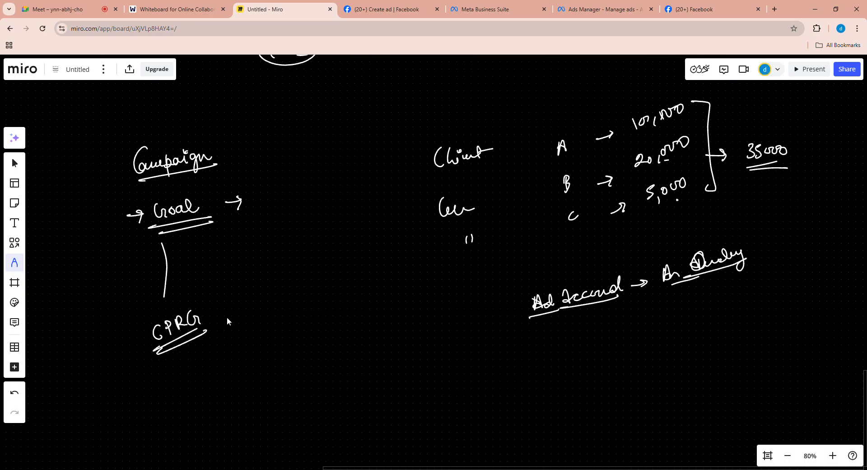
- Handwrite an underlined "Cost Per Result Goal" beside "CPRG", linked to it by an arrow
left_click_drag(277, 308, 292, 317)
left_click_drag(288, 309, 298, 309)
mouse_move(306, 302)
left_mouse_down()
mouse_move(321, 314)
mouse_move(442, 303)
mouse_move(458, 289)
mouse_move(465, 298)
left_mouse_up()
left_click_drag(258, 336, 465, 308)
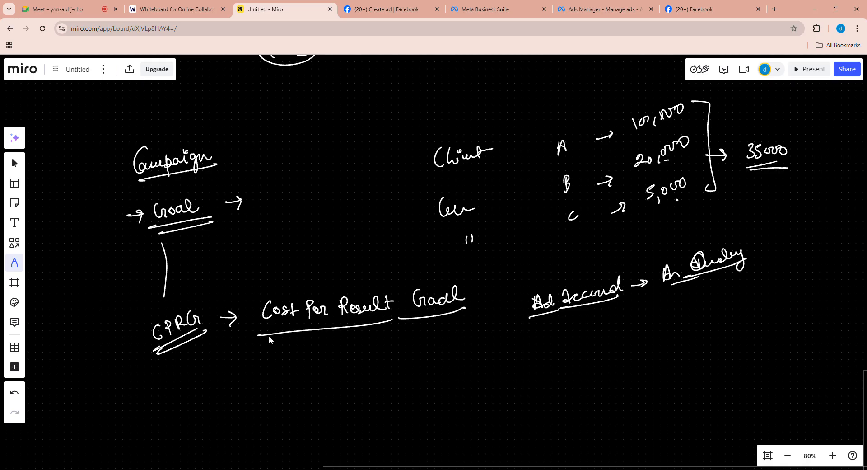
mouse_move(251, 324)
left_mouse_down()
mouse_move(271, 336)
mouse_move(411, 318)
mouse_move(339, 329)
left_mouse_up()
- Handwrite an abbreviated "Brand" and an underlined "Lead" below "Cost Per Result Goal", with an arrow after "Lead"
left_click_drag(263, 355, 266, 367)
left_click_drag(275, 359, 276, 364)
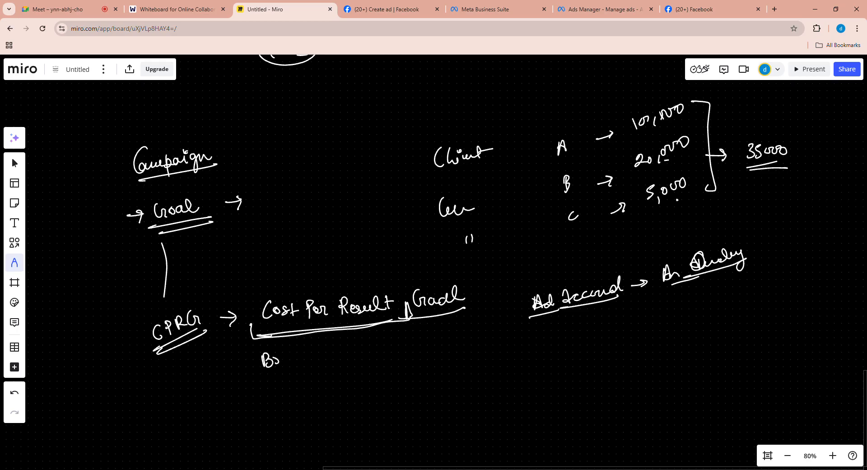
left_click_drag(275, 390, 308, 382)
left_click_drag(252, 412, 310, 398)
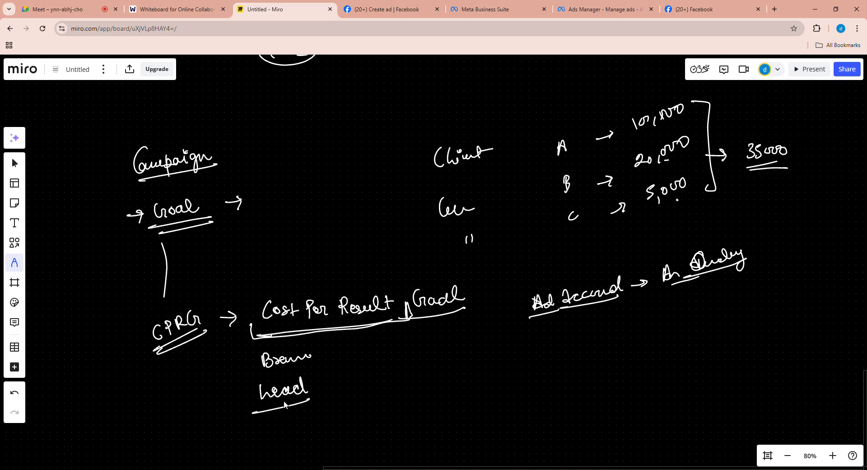
left_click_drag(253, 339, 349, 325)
left_click_drag(254, 407, 339, 384)
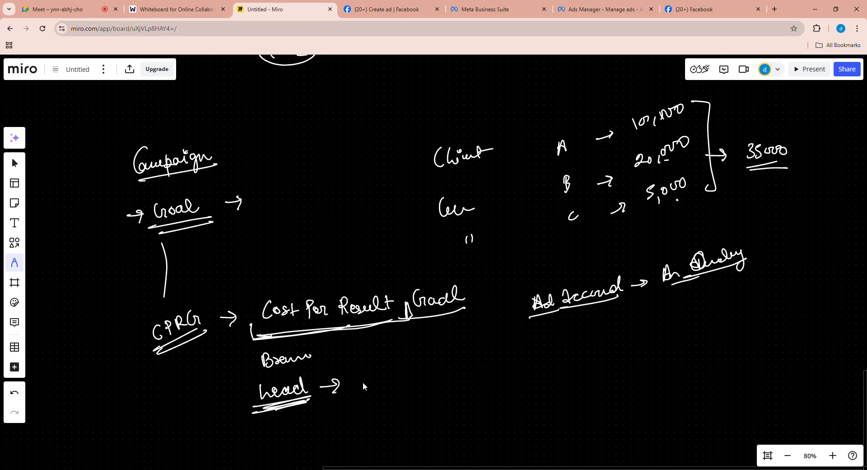
- Handwrite an underlined "Rs 200" beside "Lead", close it with a bracket, and point an arrow to a boxed "201"
left_click_drag(409, 311, 436, 317)
mouse_move(370, 376)
left_mouse_down()
mouse_move(381, 385)
mouse_move(400, 380)
mouse_move(386, 394)
mouse_move(408, 390)
mouse_move(354, 388)
mouse_move(400, 396)
left_mouse_up()
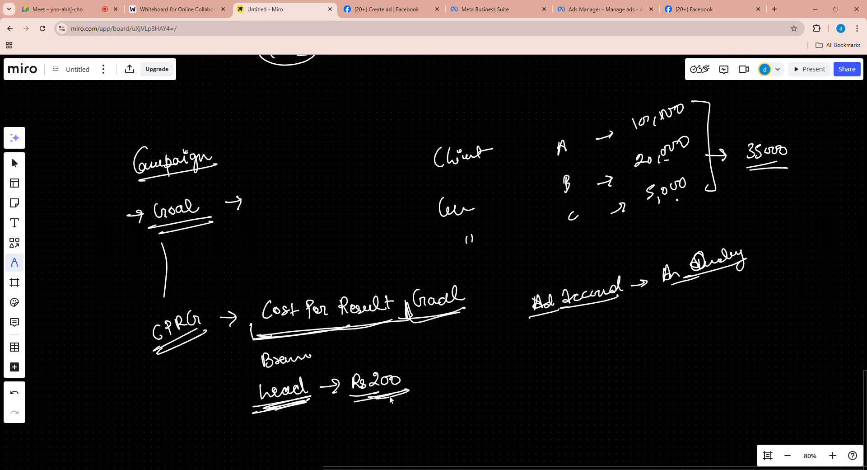
left_click_drag(414, 361, 411, 388)
mouse_move(358, 399)
left_mouse_down()
mouse_move(400, 392)
mouse_move(392, 397)
left_mouse_up()
left_click_drag(424, 373, 444, 370)
left_click_drag(438, 367, 439, 376)
mouse_move(461, 362)
left_mouse_down()
mouse_move(468, 371)
mouse_move(493, 366)
mouse_move(491, 379)
left_mouse_up()
mouse_move(453, 379)
left_mouse_down()
mouse_move(451, 358)
mouse_move(495, 352)
mouse_move(460, 380)
left_mouse_up()
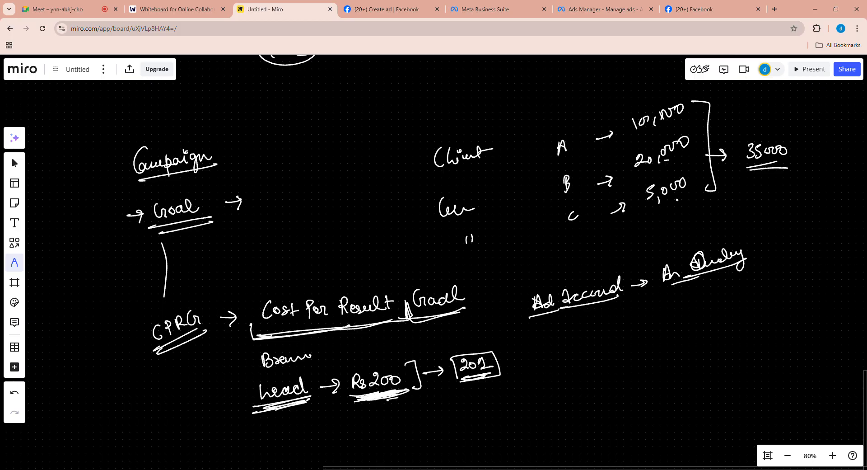
- Handwrite a boxed "1000" beside the brand entry, with an arrow leading to the underlined figures 10, 12 and 20
left_click_drag(333, 333, 375, 328)
left_click_drag(323, 350, 333, 349)
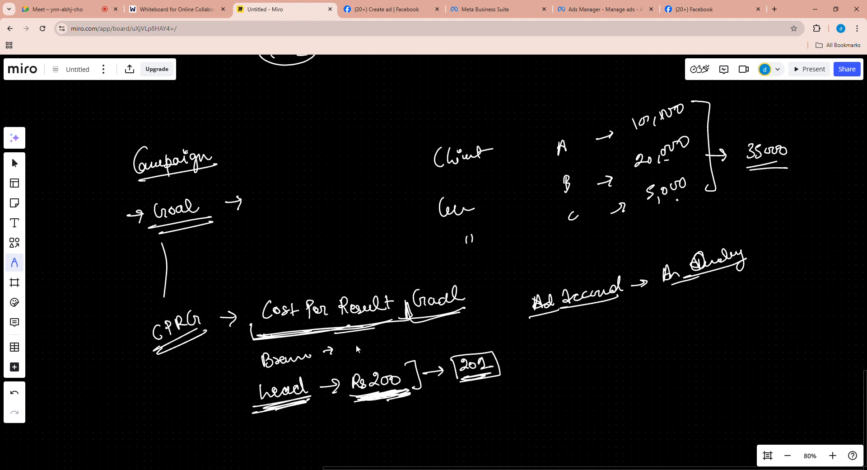
left_click_drag(371, 312, 361, 306)
mouse_move(373, 340)
left_mouse_down()
mouse_move(383, 343)
mouse_move(357, 356)
left_mouse_up()
mouse_move(382, 328)
left_mouse_down()
mouse_move(393, 347)
mouse_move(356, 354)
mouse_move(428, 331)
left_mouse_up()
left_click_drag(435, 326, 459, 326)
left_click_drag(467, 317, 474, 323)
left_click_drag(427, 342, 488, 323)
mouse_move(267, 334)
left_mouse_down()
mouse_move(380, 317)
mouse_move(379, 324)
left_mouse_up()
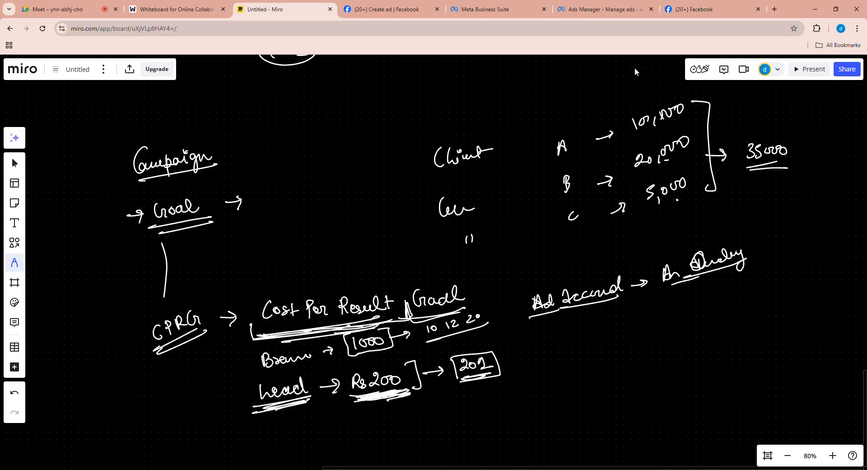
- Switch back to Ads Manager and set the demo ad set's cost per result goal to ₹20
left_click(587, 8)
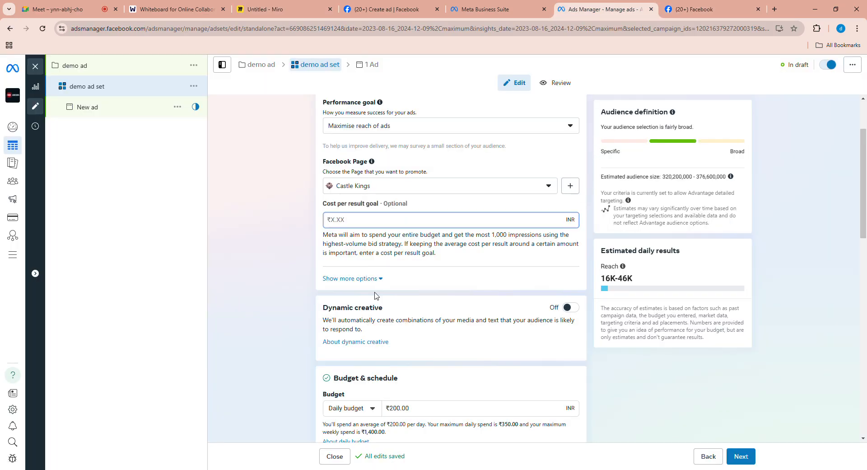
type("20")
left_click(332, 244)
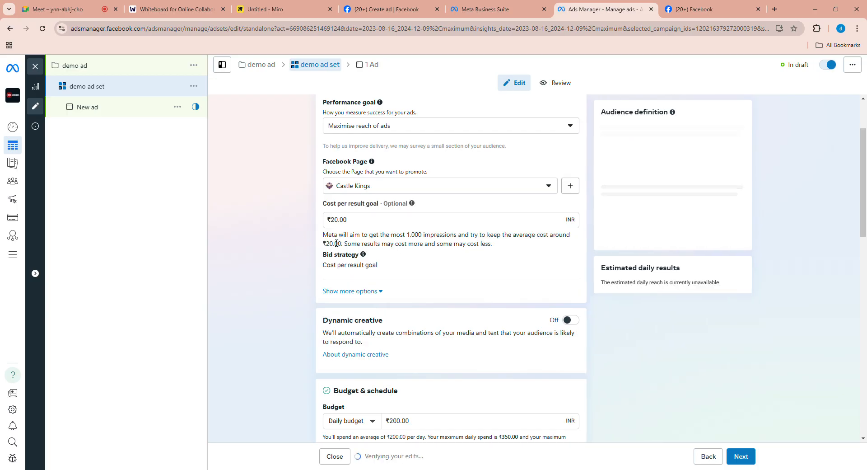
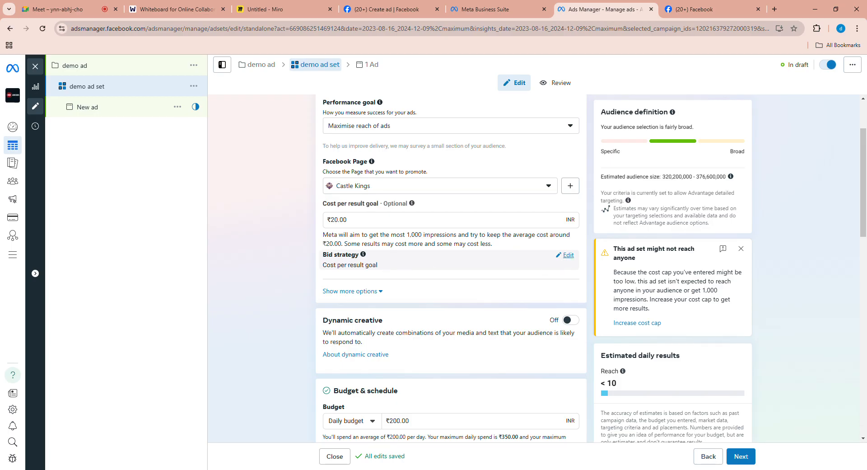
- Edit the ad set's bid strategy, switching it to Bid cap and back to Cost per result goal
left_click(563, 255)
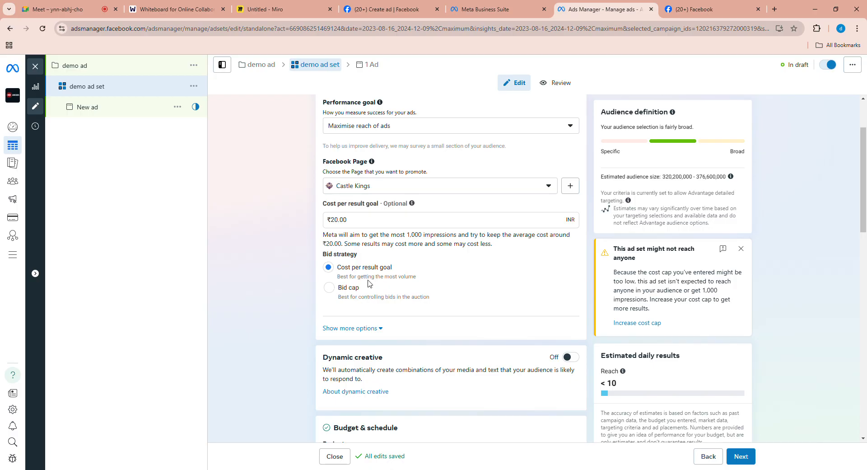
left_click(329, 288)
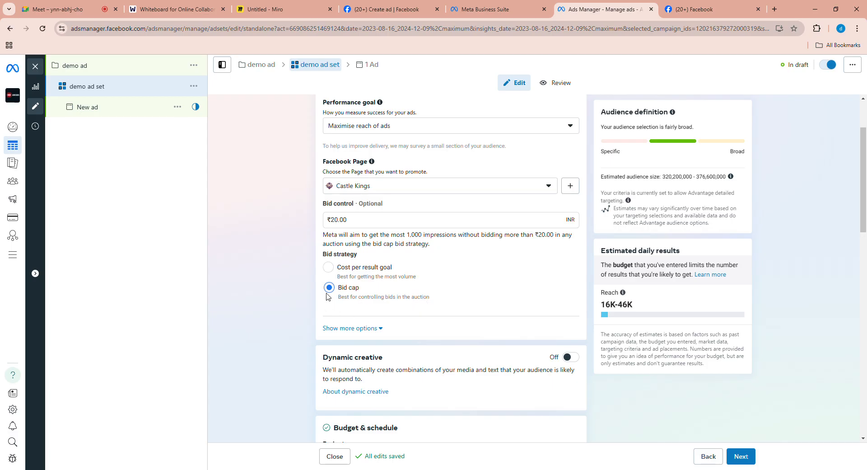
left_click(328, 267)
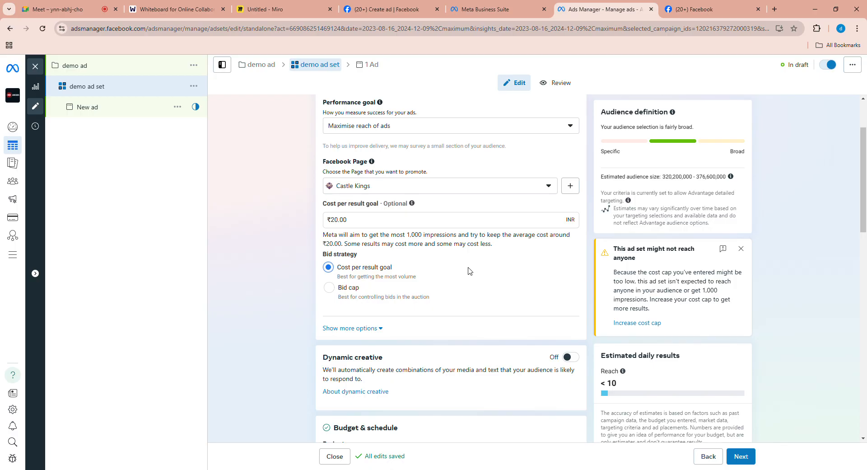
- Expand the additional options below the bid strategy and open the frequency cap for editing
scroll(454, 266, "down", 3)
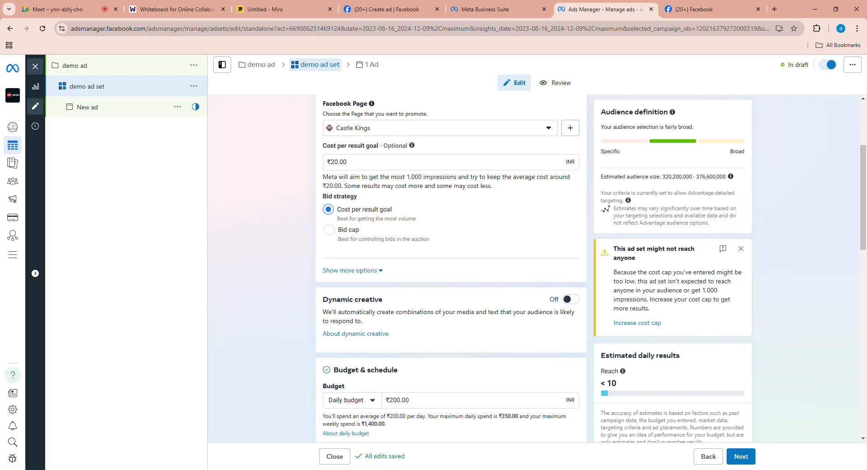
scroll(454, 266, "up", 2)
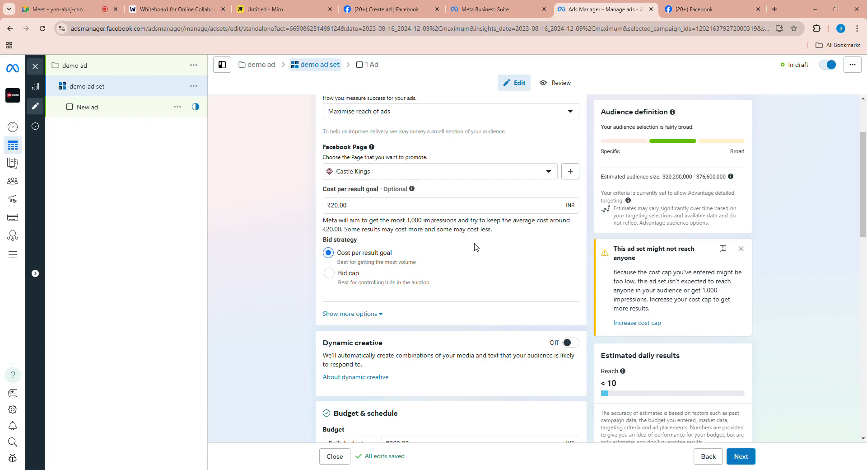
scroll(476, 266, "up", 2)
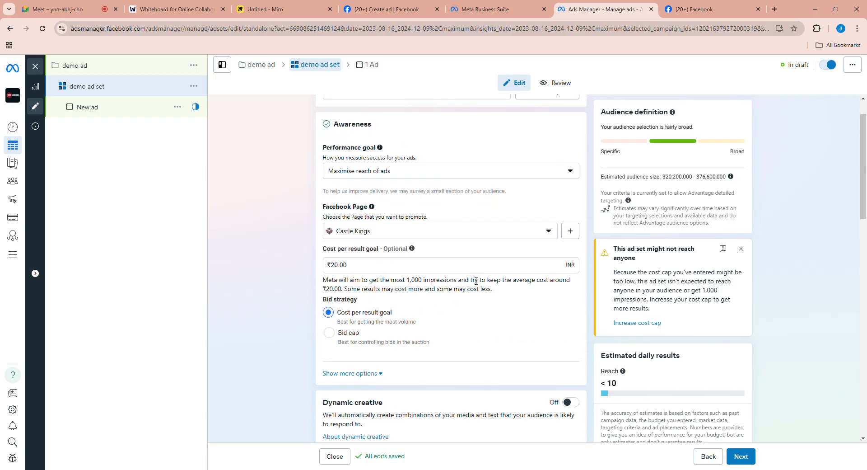
scroll(478, 284, "down", 2)
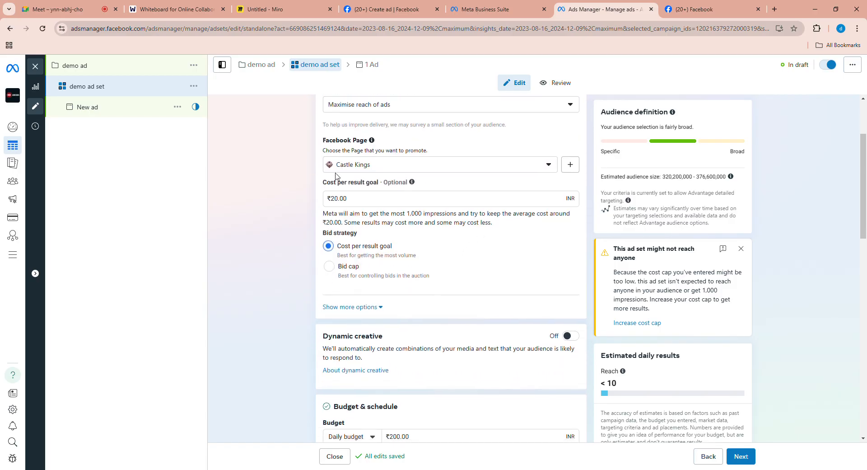
scroll(470, 267, "down", 1)
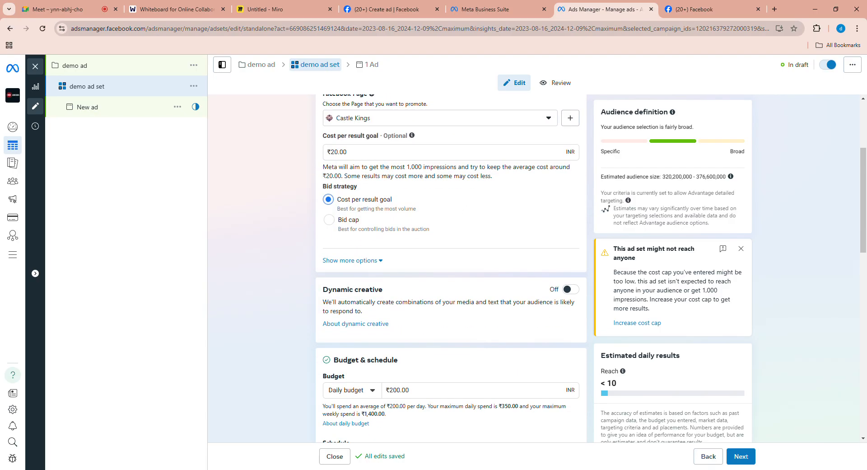
left_click(380, 261)
scroll(438, 280, "down", 1)
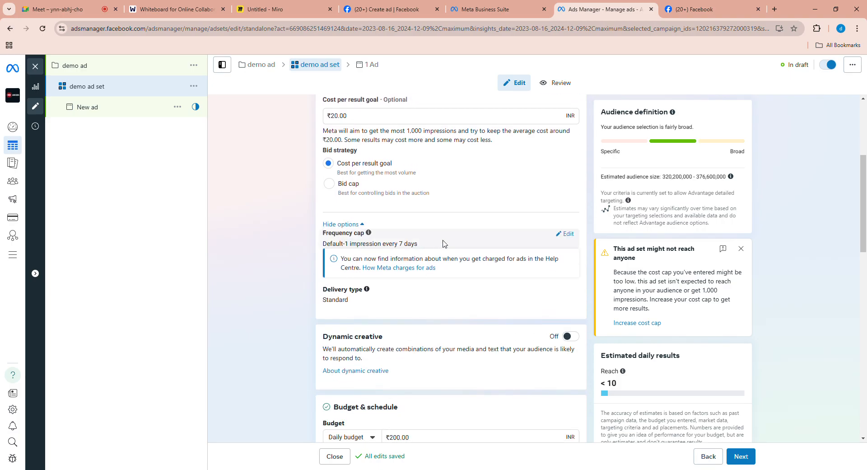
left_click(566, 234)
scroll(483, 243, "down", 1)
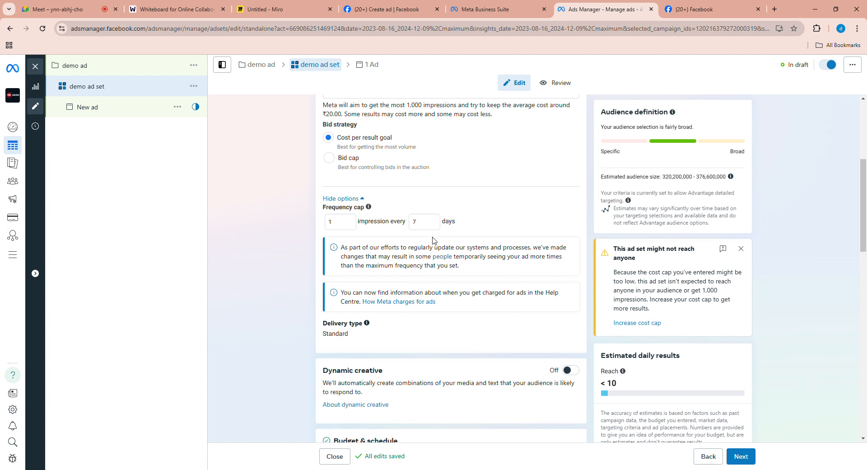
- Switch to the Miro whiteboard and handwrite an underlined person's name above the campaign notes, with "23 → 1 View" below it
left_click(294, 9)
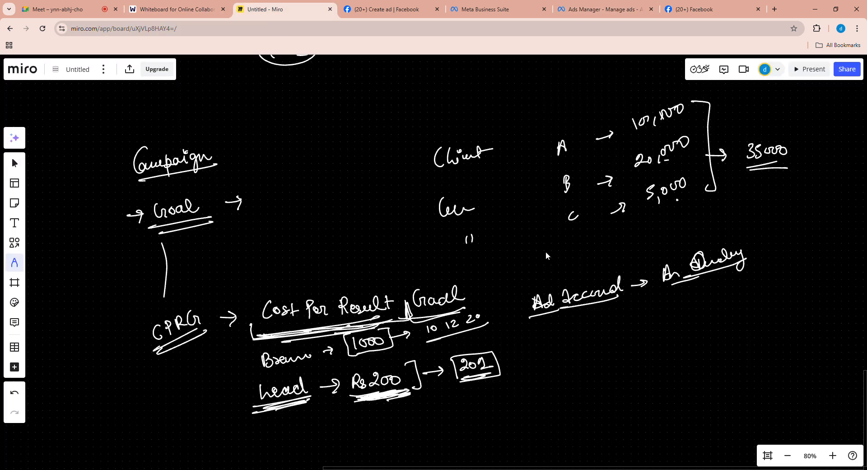
left_click_drag(323, 114, 356, 96)
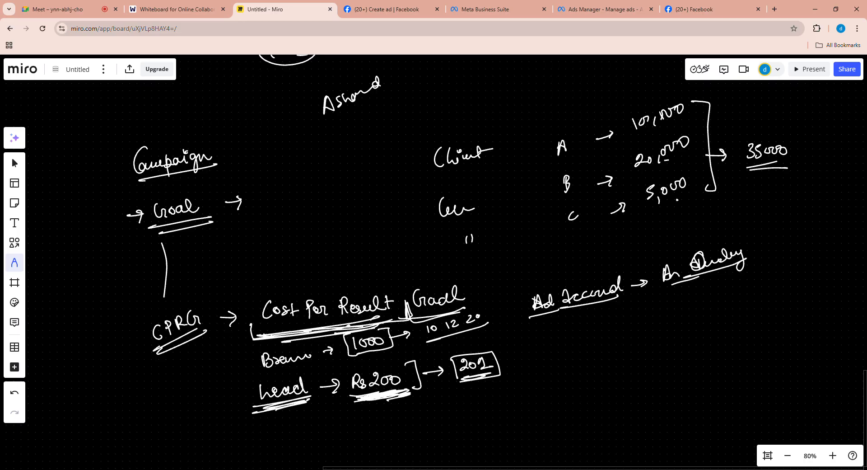
mouse_move(319, 122)
left_mouse_down()
mouse_move(393, 91)
mouse_move(319, 124)
mouse_move(333, 138)
mouse_move(361, 124)
left_mouse_up()
mouse_move(356, 121)
left_mouse_down()
mouse_move(359, 130)
mouse_move(380, 121)
left_mouse_up()
left_click_drag(384, 110, 393, 114)
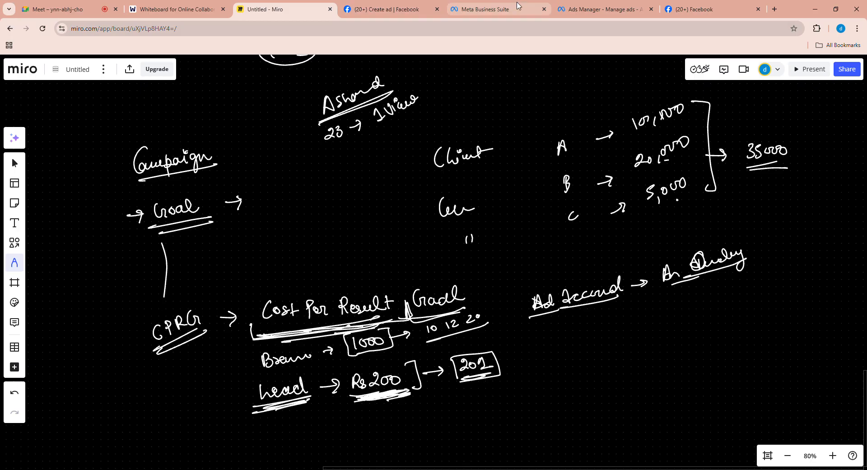
- Switch back to Ads Manager and set the frequency cap's interval to 2 days
left_click(601, 9)
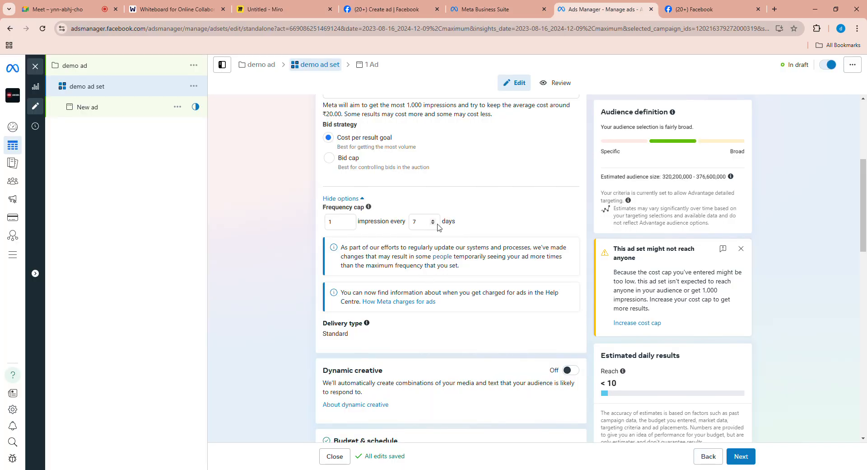
left_click(433, 224)
left_click(433, 224)
left_click(433, 224)
key("BackSpace")
key("BackSpace")
type("2")
- Return to the Miro whiteboard and handwrite "25 → 1 View" below the "23" entry, underlining the view count
left_click(488, 9)
left_click(291, 13)
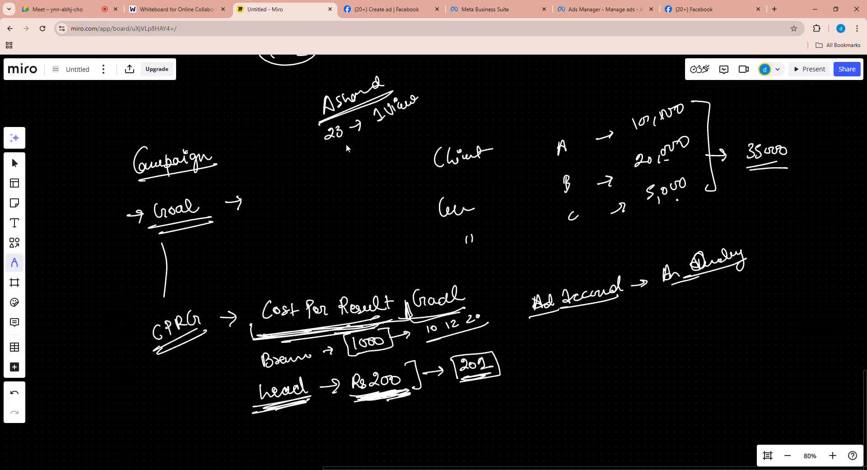
mouse_move(330, 157)
left_mouse_down()
mouse_move(342, 166)
mouse_move(348, 150)
left_mouse_up()
left_click_drag(359, 149, 371, 144)
mouse_move(365, 144)
left_mouse_down()
mouse_move(391, 139)
mouse_move(405, 119)
mouse_move(410, 131)
mouse_move(430, 128)
left_mouse_up()
left_click_drag(396, 141, 432, 131)
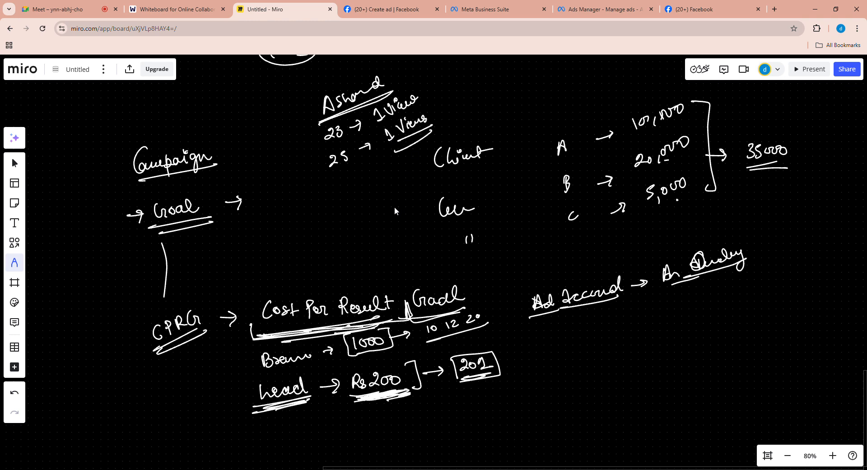
- Go back to Ads Manager and set the frequency cap's number of impressions to 3
left_click(485, 9)
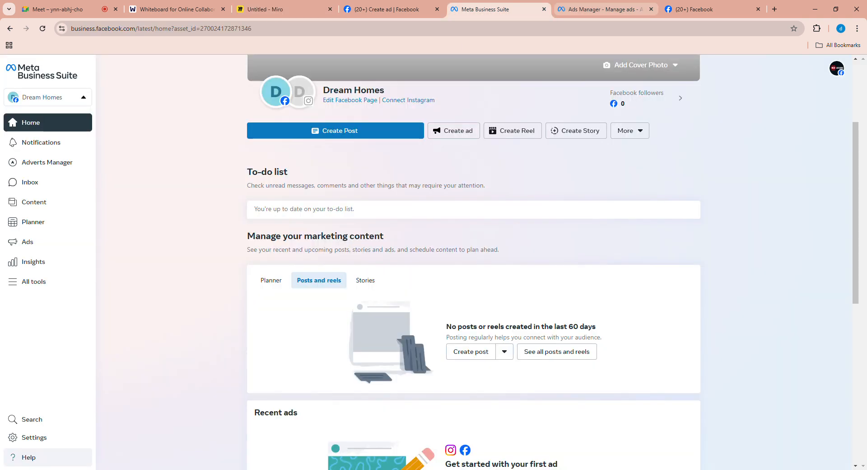
left_click(596, 9)
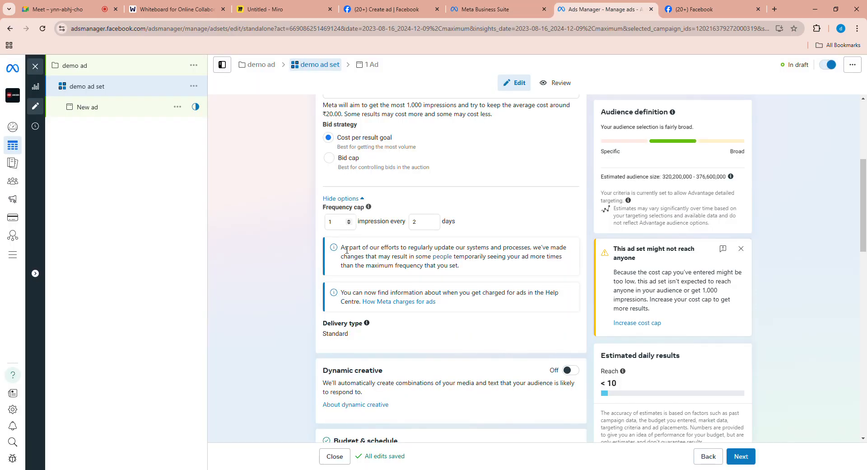
key("BackSpace")
type("3")
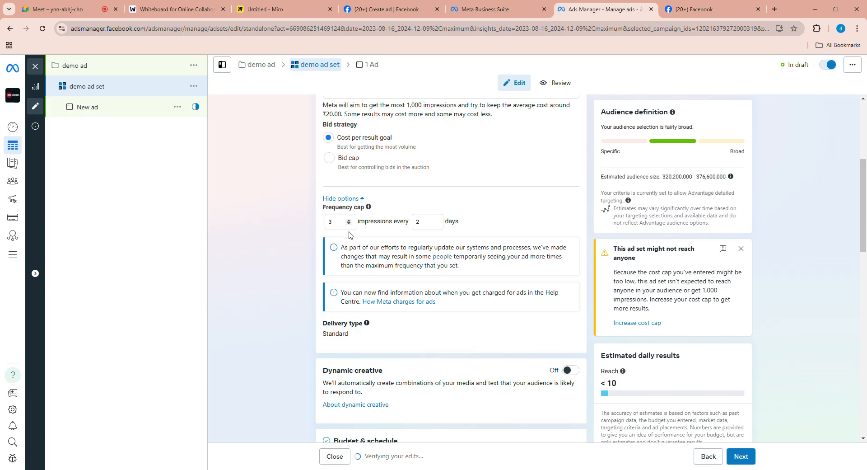
- Switch to the Miro whiteboard and handwrite "27 → 3 View" below the "25" entry, underlining the view count
left_click(404, 13)
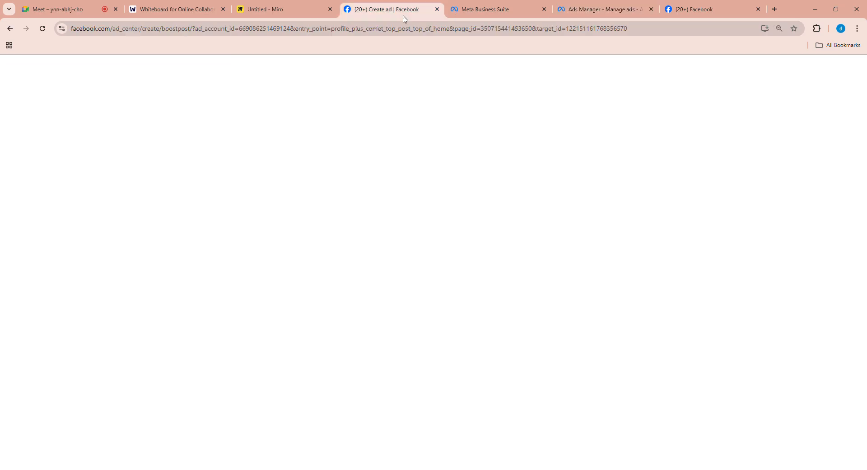
left_click(300, 14)
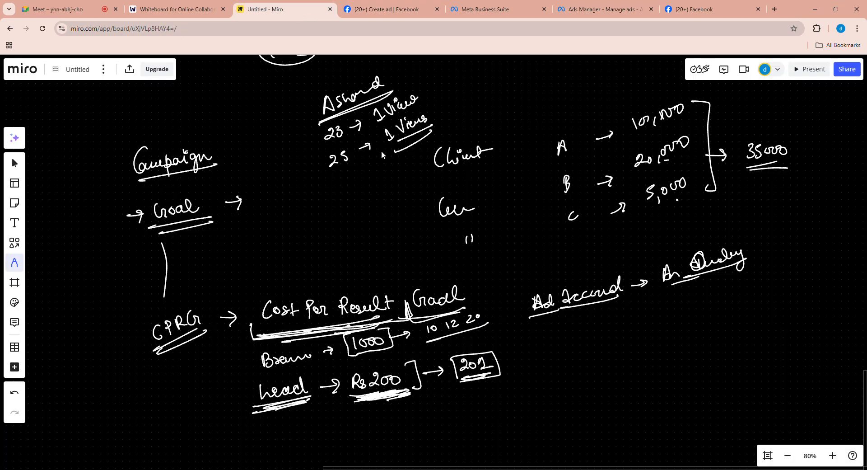
left_click_drag(335, 181, 342, 190)
left_click_drag(342, 180, 348, 180)
mouse_move(390, 161)
left_mouse_down()
mouse_move(392, 171)
mouse_move(409, 153)
mouse_move(410, 165)
left_mouse_up()
left_click_drag(413, 153, 414, 155)
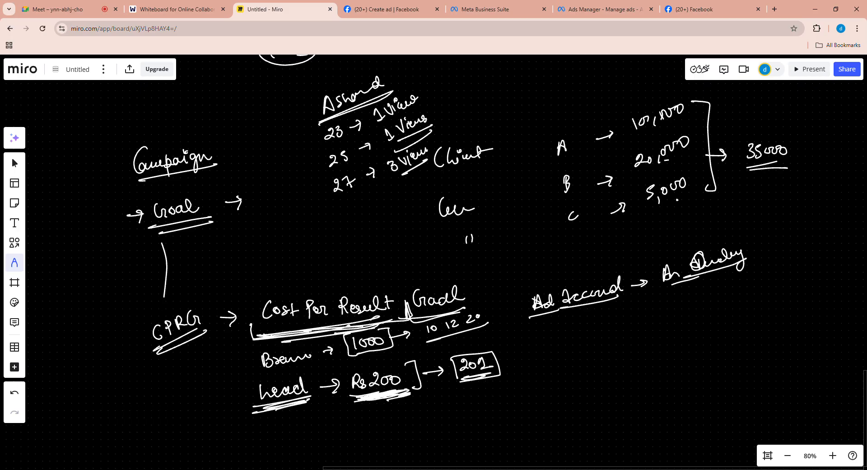
- Return to Ads Manager and set the frequency cap to 1 impression every 7 days
left_click(598, 10)
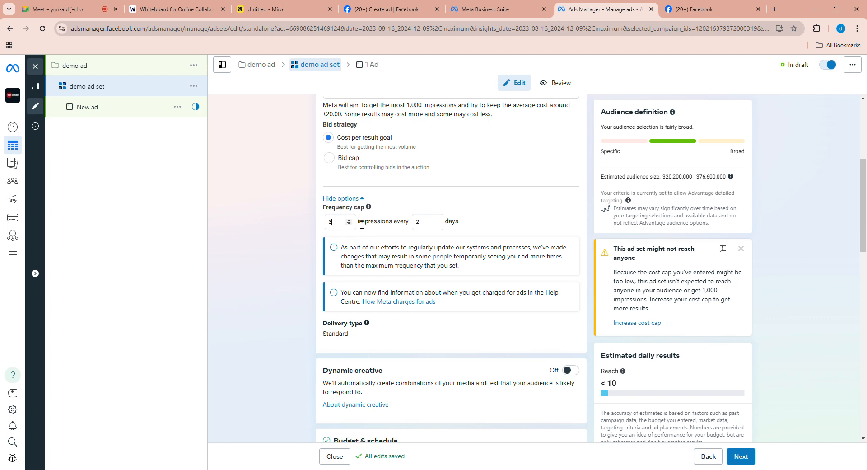
left_click(424, 223)
key("BackSpace")
left_click(346, 224)
key("BackSpace")
type("1")
left_click(417, 228)
key("BackSpace")
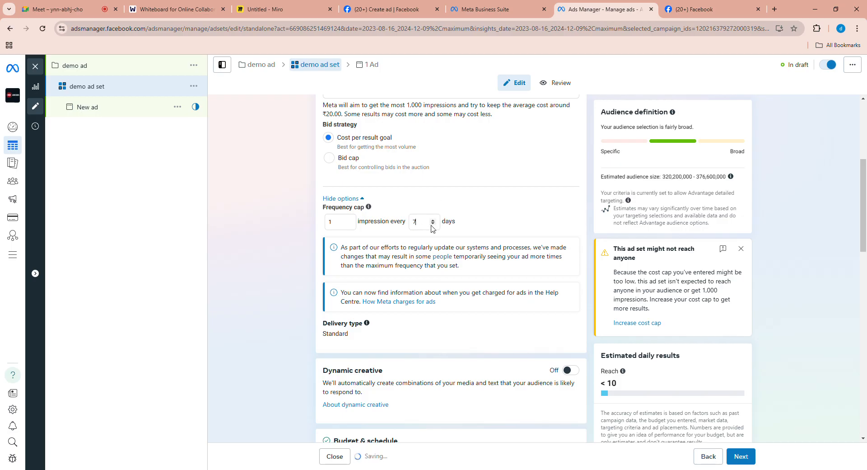
- Collapse the additional options and clear the ad set's cost per result goal
left_click(359, 199)
scroll(425, 212, "down", 1)
scroll(420, 216, "up", 3)
scroll(398, 216, "up", 1)
left_click(380, 206)
key("BackSpace")
key("BackSpace")
key("BackSpace")
key("BackSpace")
key("BackSpace")
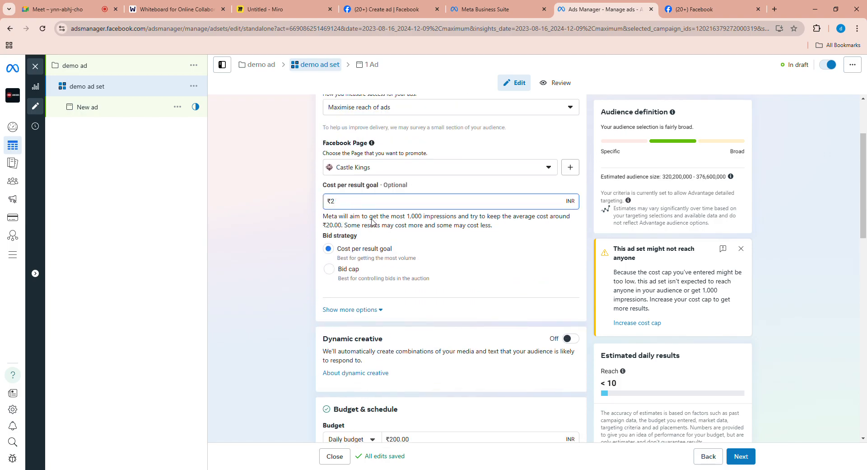
left_click(330, 231)
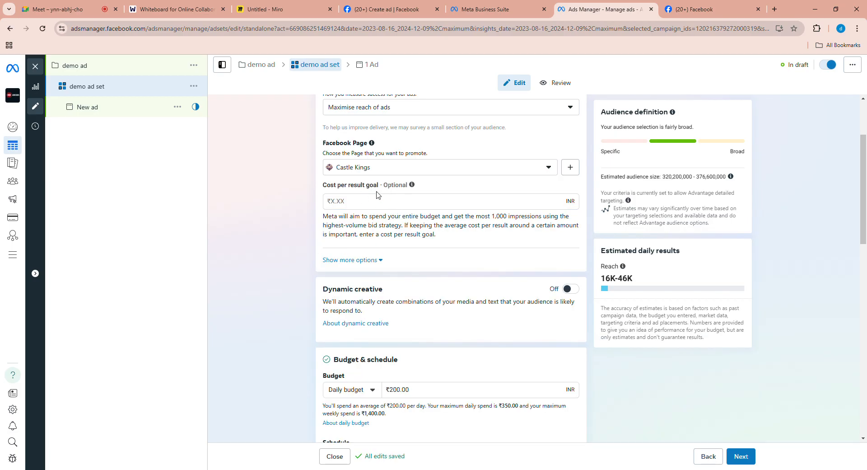
- Examine the ad set's Dynamic creative section and its Budget & schedule settings
scroll(443, 255, "down", 3)
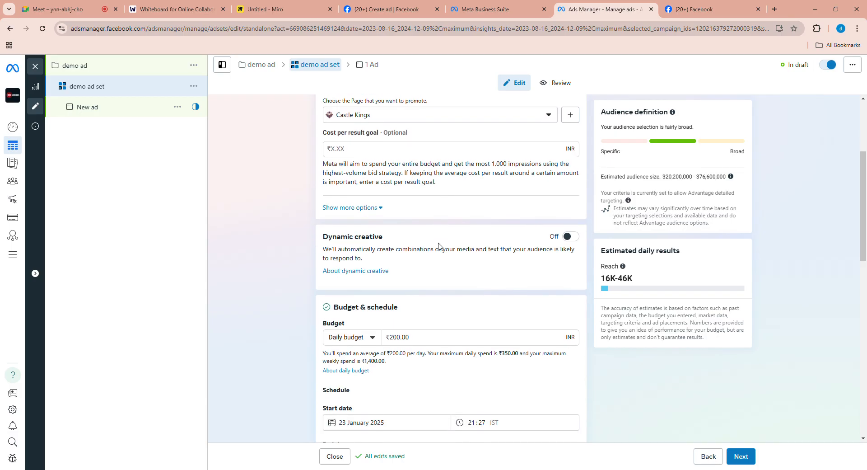
scroll(443, 254, "up", 3)
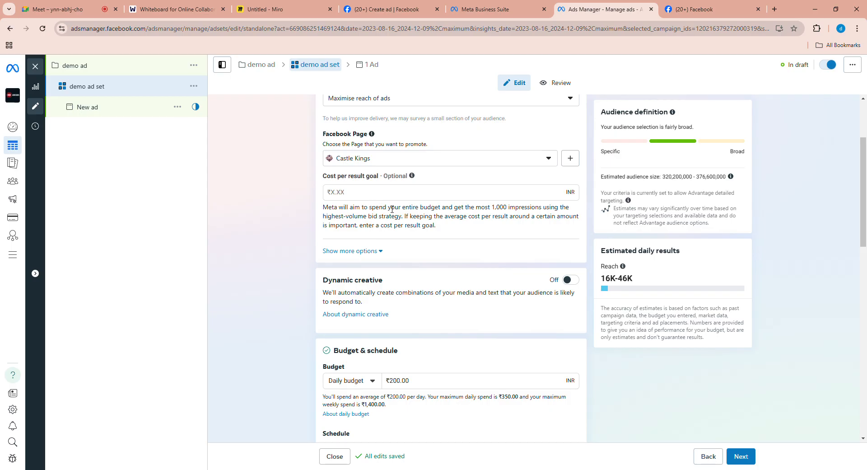
scroll(452, 244, "down", 3)
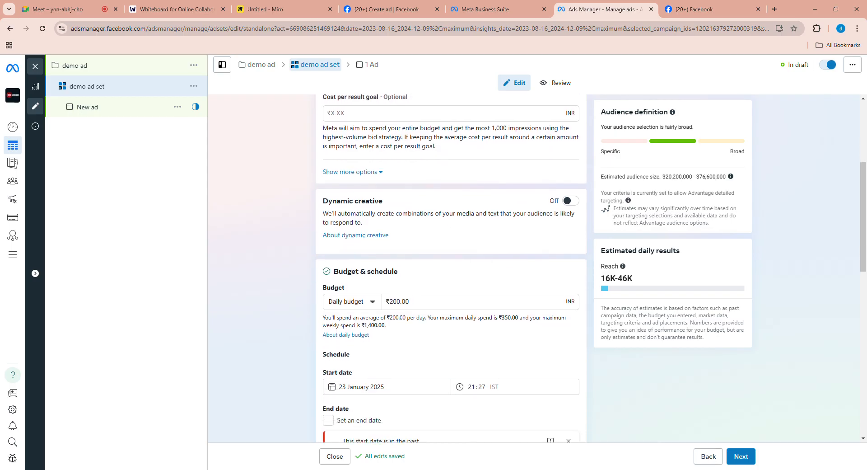
scroll(338, 213, "down", 3)
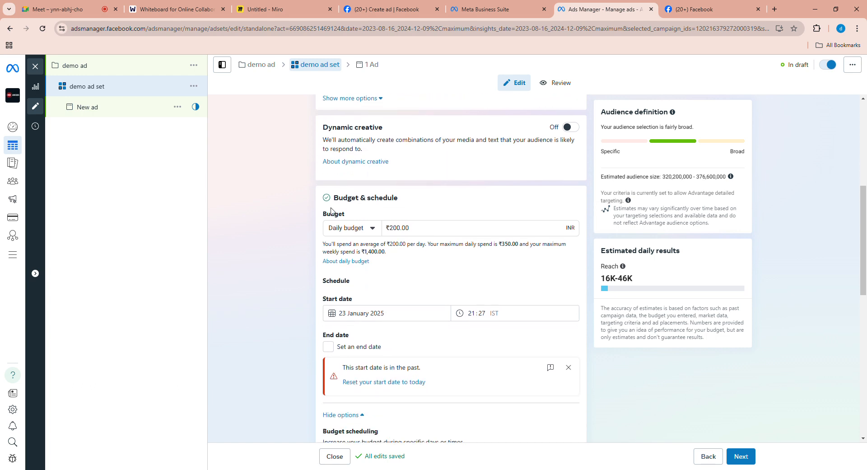
scroll(428, 203, "up", 1)
scroll(452, 158, "down", 2)
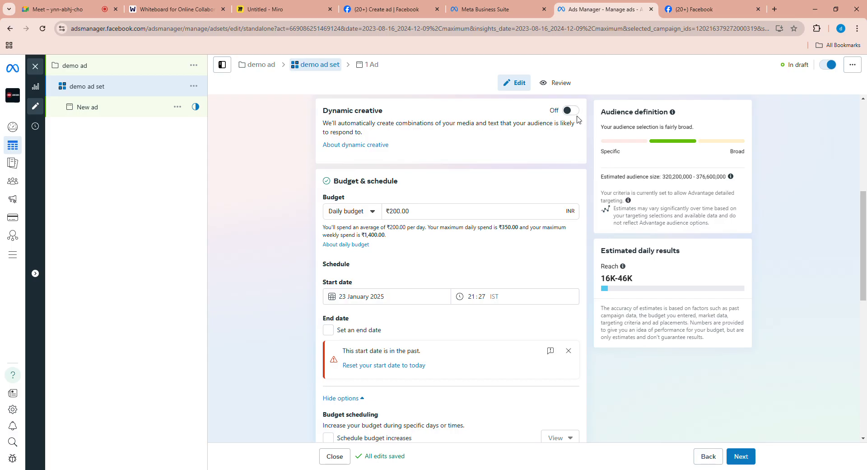
scroll(426, 191, "down", 1)
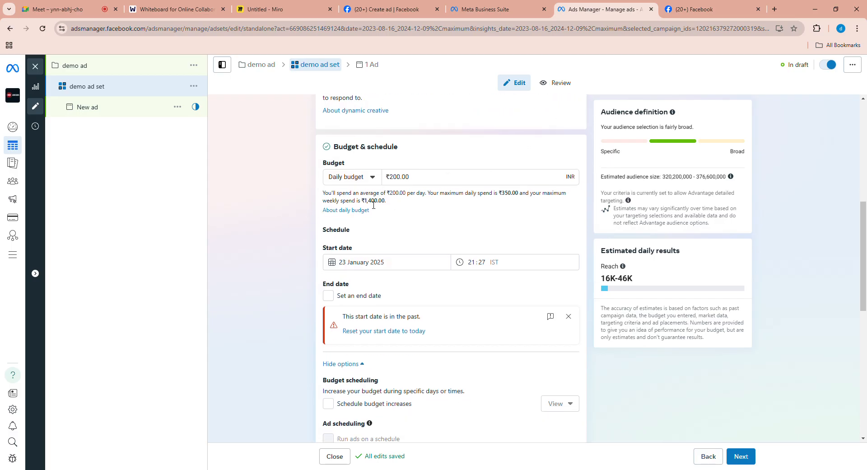
scroll(403, 203, "down", 1)
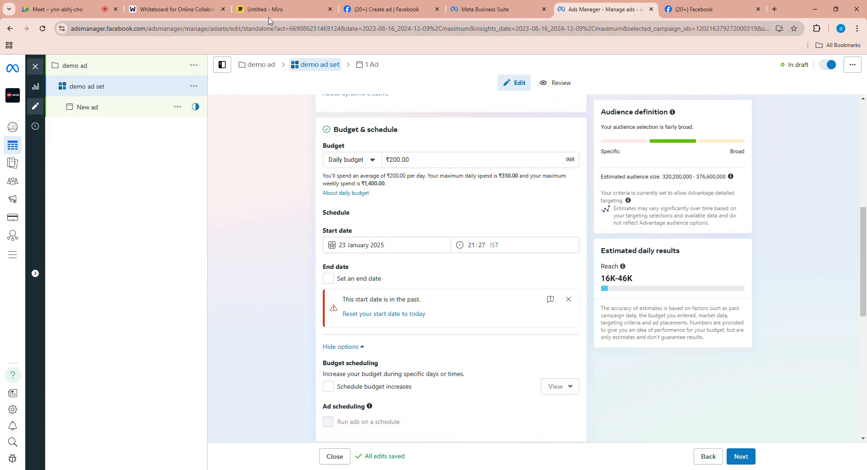
- Switch to a blank area of the Miro whiteboard and handwrite an underlined "Budget" with an arrow pointing to "Daily"
left_click(280, 9)
key("v")
left_click_drag(803, 255, 724, 261)
key("p")
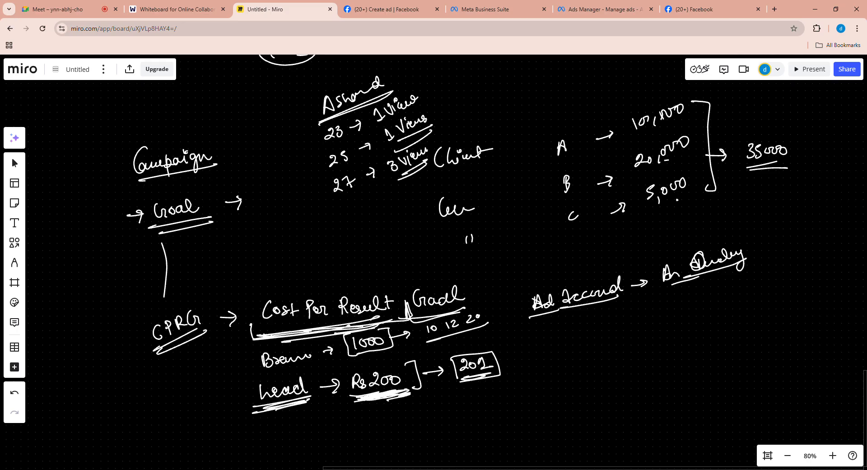
scroll(560, 280, "right", 15)
scroll(561, 285, "right", 5)
key("p")
key("Escape")
mouse_move(94, 120)
left_mouse_down()
mouse_move(92, 135)
mouse_move(84, 127)
mouse_move(142, 133)
left_mouse_up()
left_click_drag(84, 145, 189, 127)
mouse_move(182, 123)
left_mouse_down()
mouse_move(183, 131)
mouse_move(220, 141)
mouse_move(239, 127)
left_mouse_up()
left_click_drag(248, 129, 274, 144)
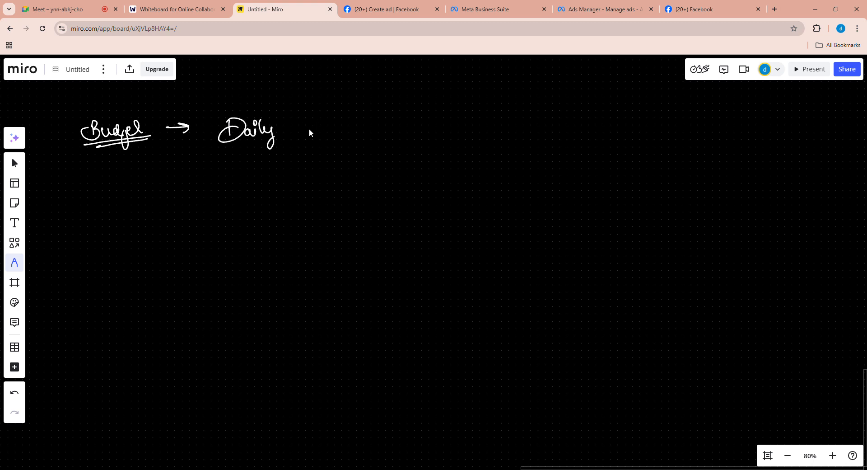
- Handwrite "Lifetime" below "Daily" as the second budget type on the whiteboard
mouse_move(216, 213)
left_mouse_down()
mouse_move(228, 212)
mouse_move(229, 201)
left_mouse_up()
mouse_move(240, 193)
left_mouse_down()
mouse_move(239, 231)
mouse_move(255, 206)
left_mouse_up()
left_click_drag(253, 194, 286, 197)
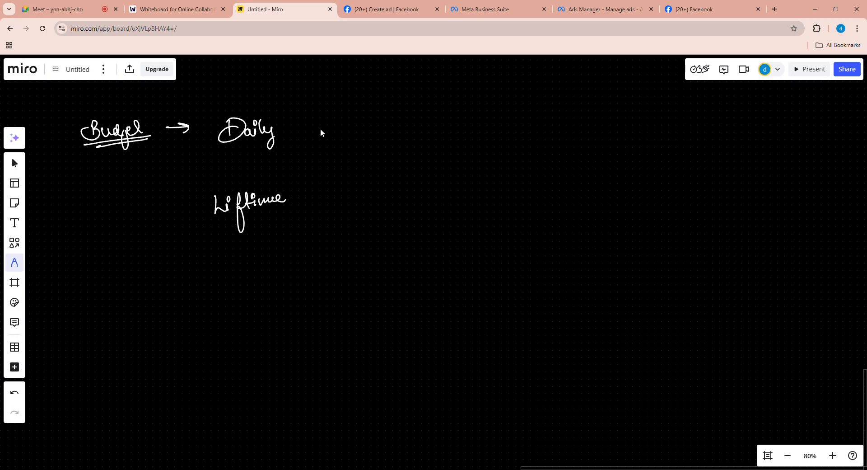
- Handwrite an arrow from "Daily" to an underlined "100 Rs." and enclose the amount in brackets
left_click_drag(297, 121, 313, 128)
left_click_drag(380, 112, 406, 119)
left_click(413, 118)
left_click_drag(353, 132, 415, 125)
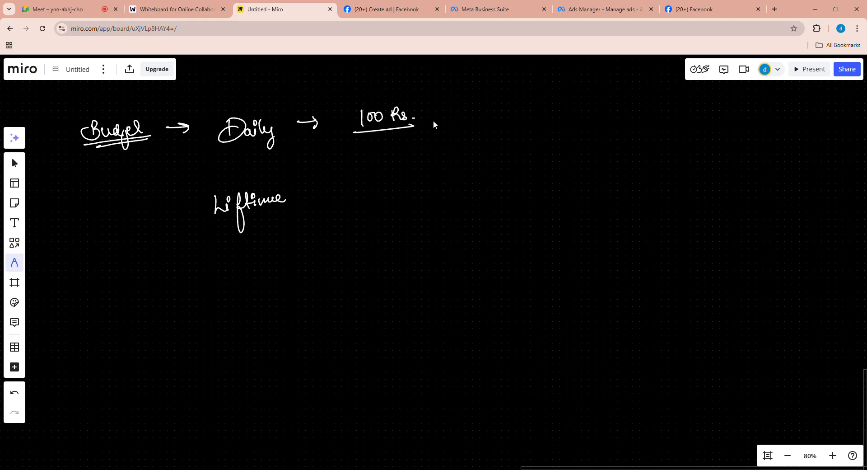
mouse_move(357, 103)
left_mouse_down()
mouse_move(349, 142)
mouse_move(376, 141)
left_mouse_up()
left_click_drag(409, 97, 425, 115)
- Switch to Ads Manager and try a daily budget of ₹80 for the ad set
left_click(593, 13)
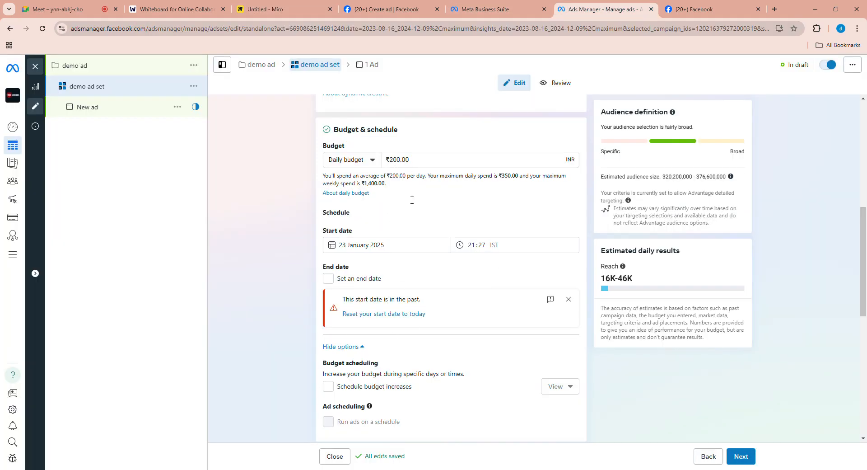
left_click(400, 163)
key("BackSpace")
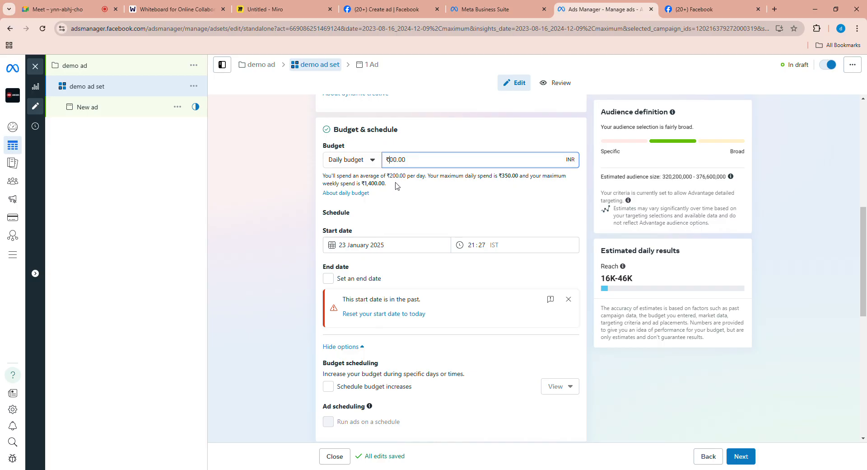
type("1")
key("BackSpace")
type("8")
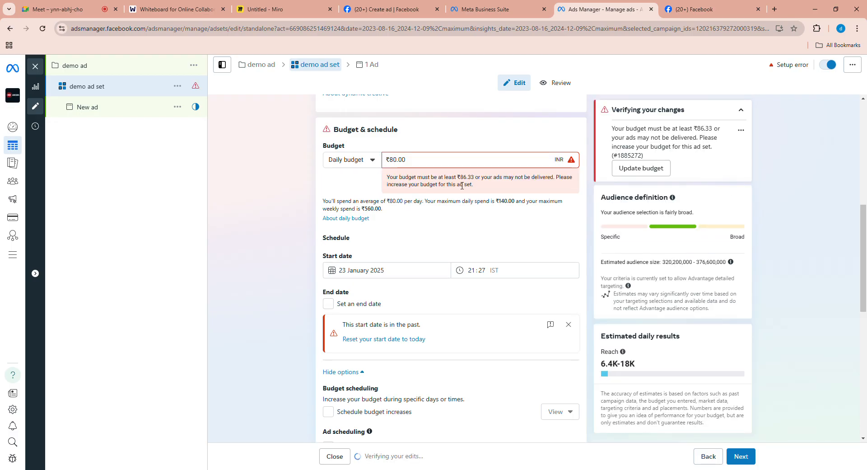
- Set the ad set's daily budget to ₹100
left_click(405, 172)
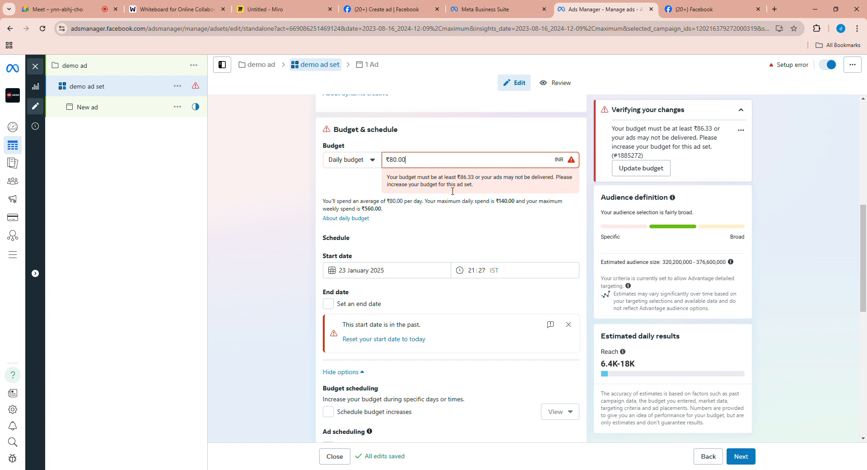
key("BackSpace")
key("BackSpace")
key("BackSpace")
type("100")
left_click(516, 211)
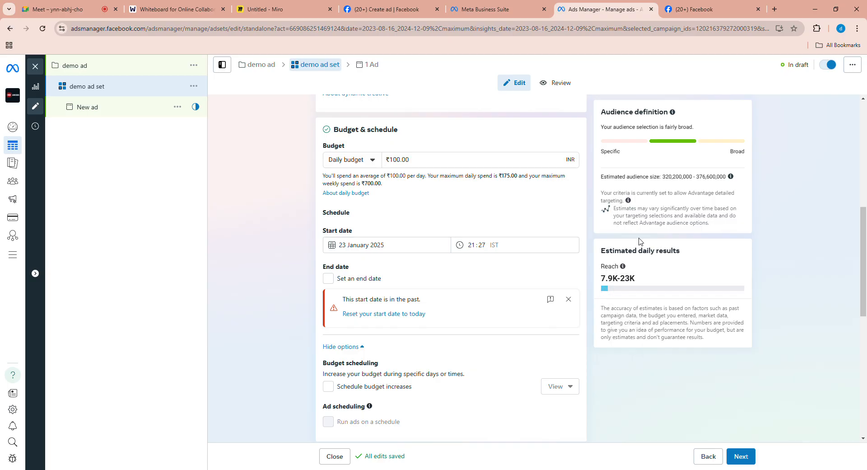
scroll(643, 267, "up", 1)
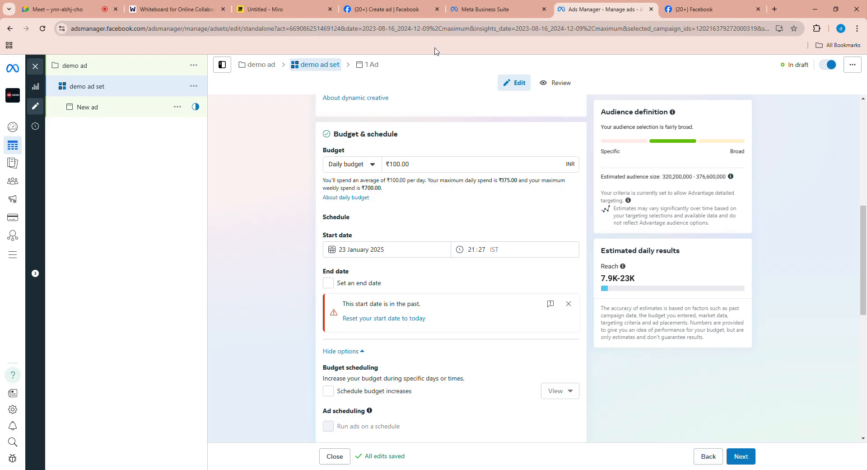
- Switch to Miro and handwrite an underlined "Views" with an arrow to a boxed "175", and an arrow from "Lifetime" to an underlined "10,000"
left_click(283, 12)
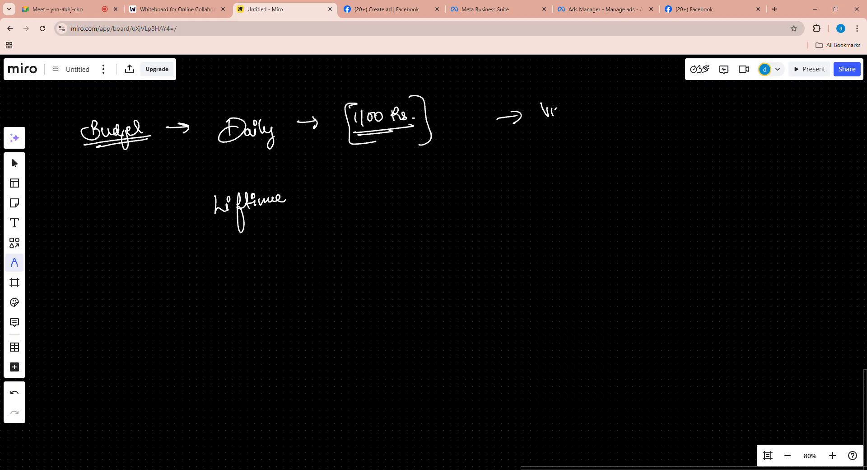
left_click_drag(569, 111, 588, 106)
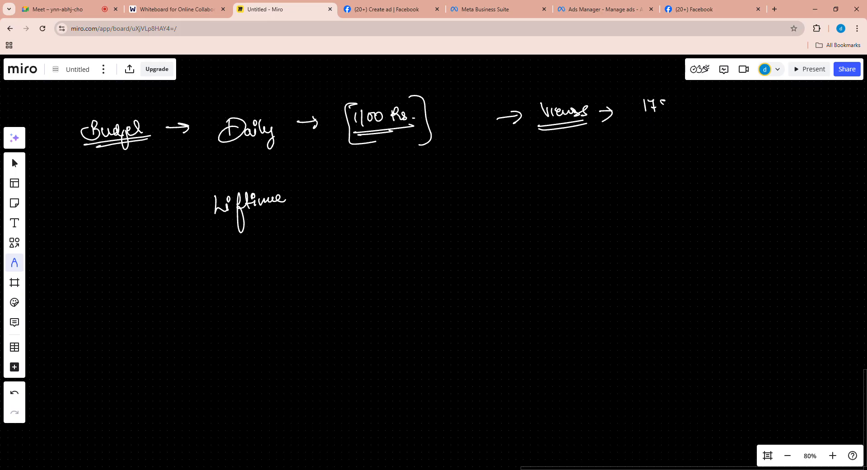
left_click_drag(632, 120, 676, 116)
left_click_drag(635, 91, 648, 122)
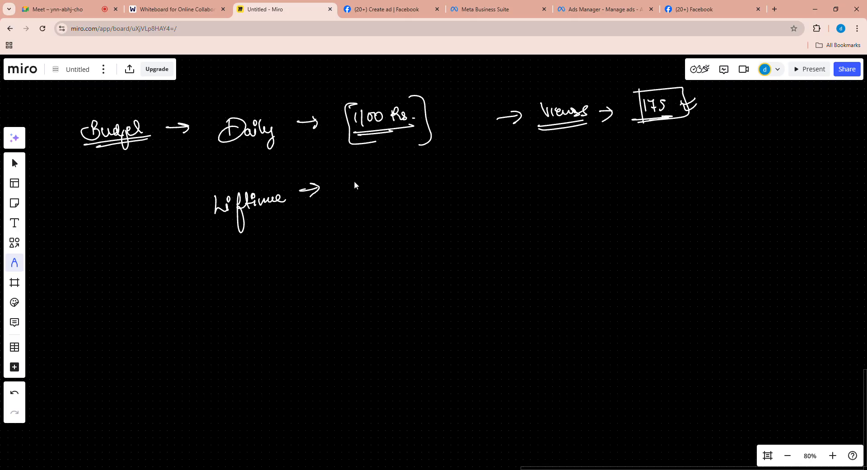
left_click_drag(366, 182, 397, 181)
left_click_drag(336, 204, 395, 199)
- Switch to Ads Manager, change the ad set's budget type to Lifetime budget and set the amount to ₹14
left_click(590, 14)
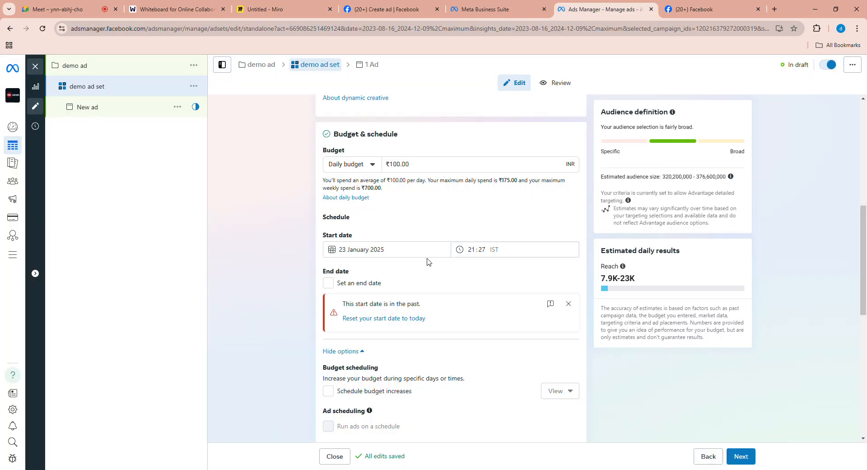
left_click(362, 171)
left_click(361, 199)
left_click(423, 171)
key("BackSpace")
key("BackSpace")
key("BackSpace")
key("BackSpace")
key("BackSpace")
key("BackSpace")
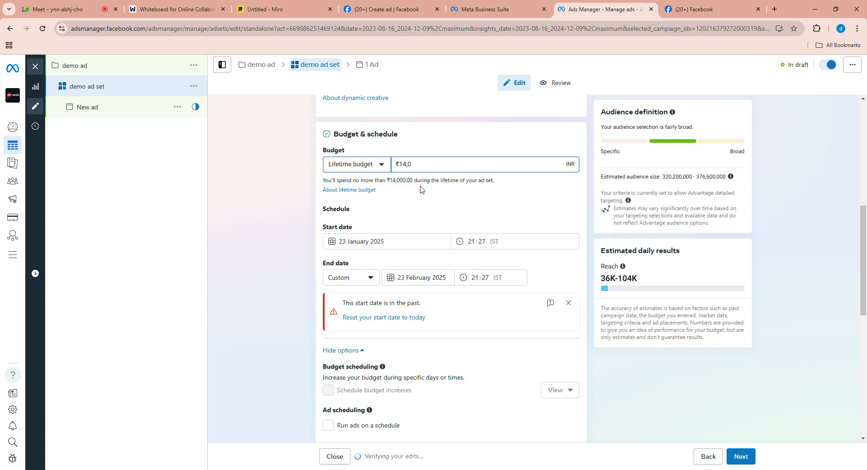
left_click(474, 200)
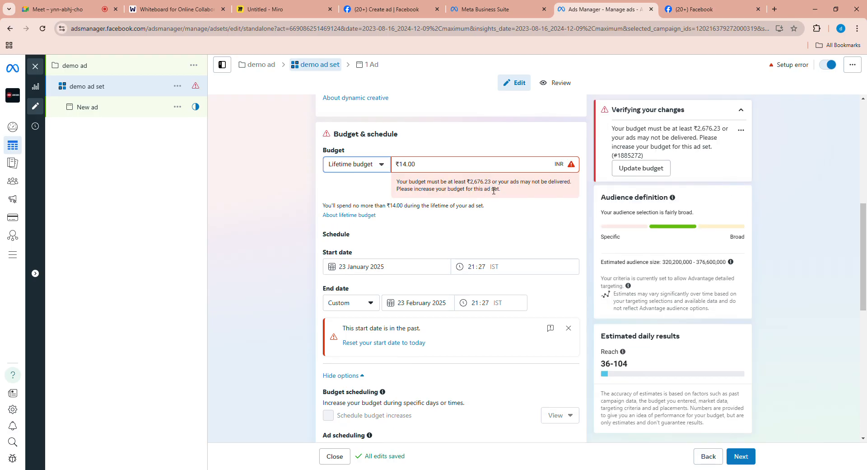
- Set the ad set's lifetime budget to ₹3,000
left_click(445, 171)
key("BackSpace")
key("BackSpace")
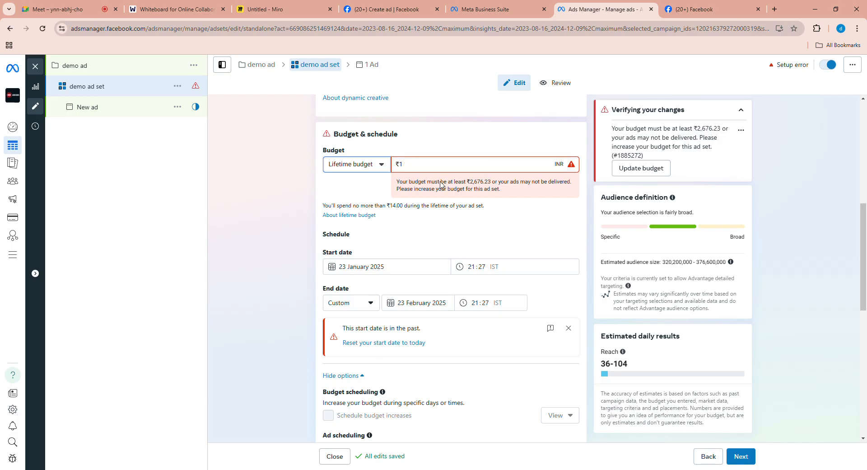
type("3")
left_click(348, 234)
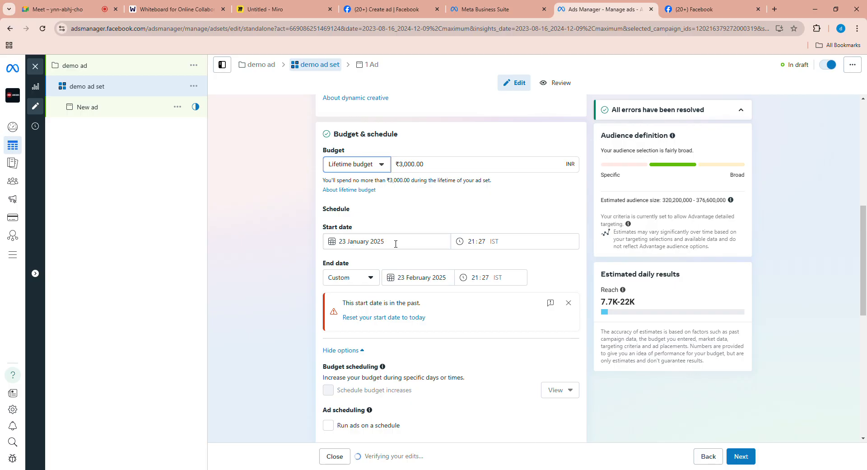
- Set the ad set's custom end date to 10 March 2025
left_click(370, 277)
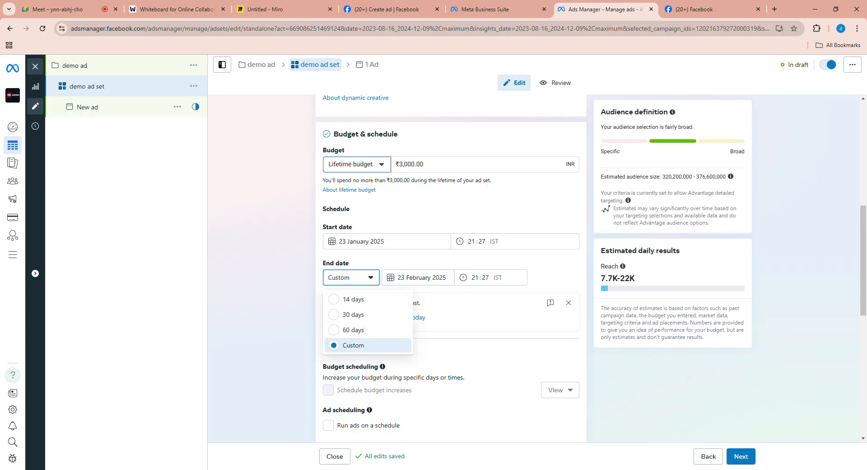
left_click(409, 277)
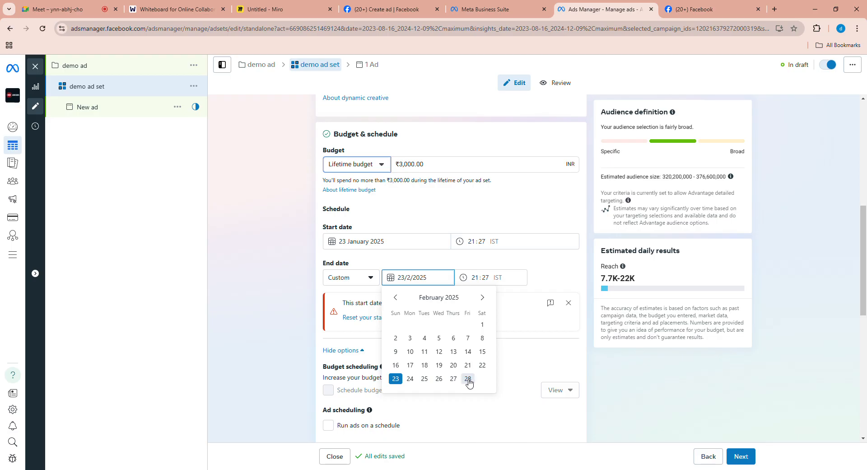
left_click(482, 297)
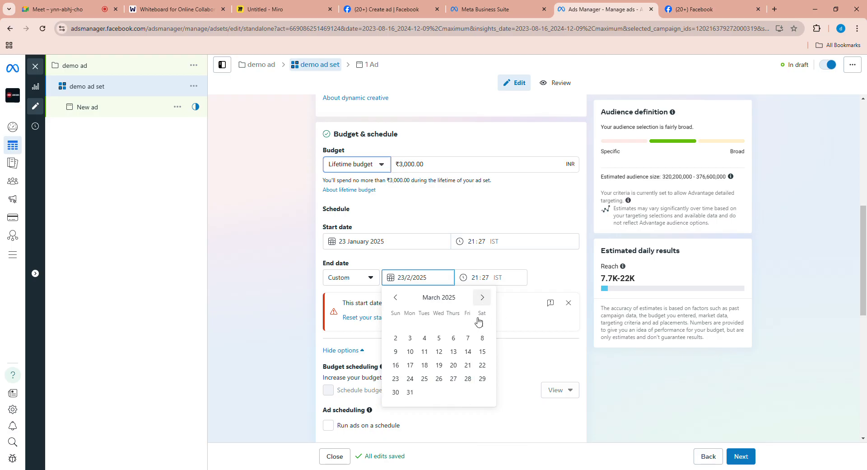
left_click(411, 351)
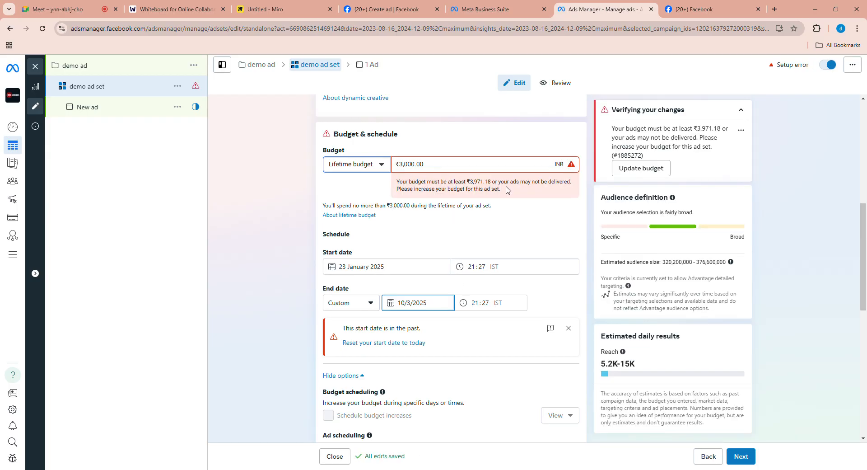
- Change the ad set's end date to 4 March 2025
left_click(434, 171)
left_click(434, 309)
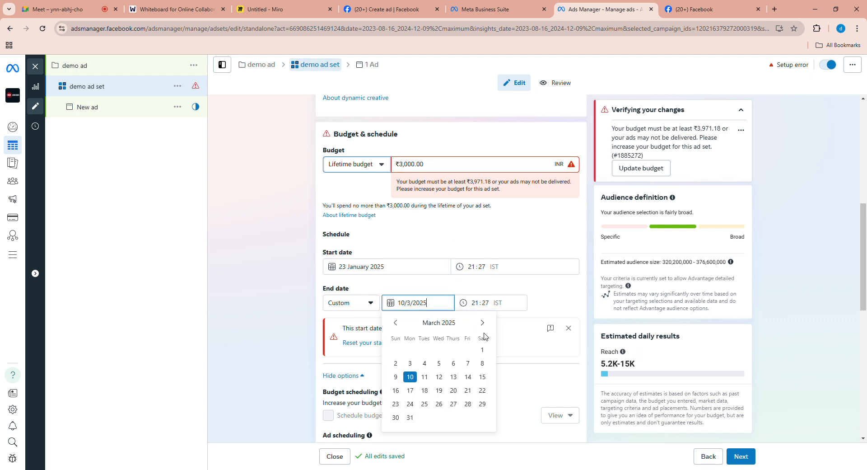
left_click(425, 364)
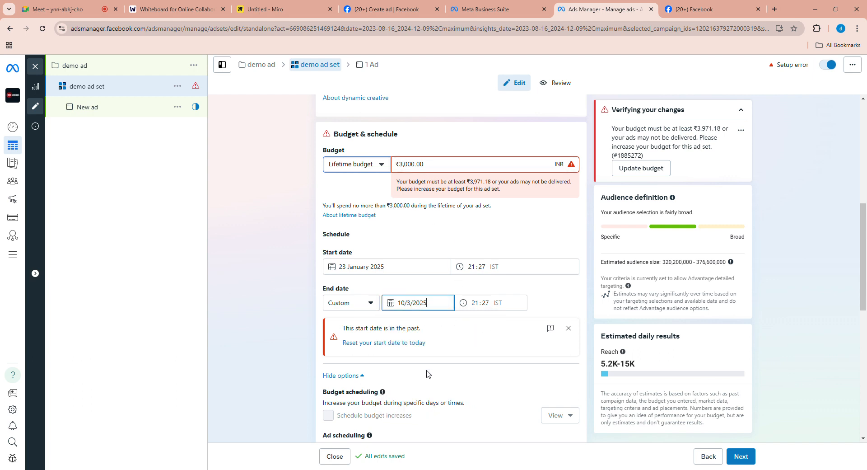
left_click(481, 237)
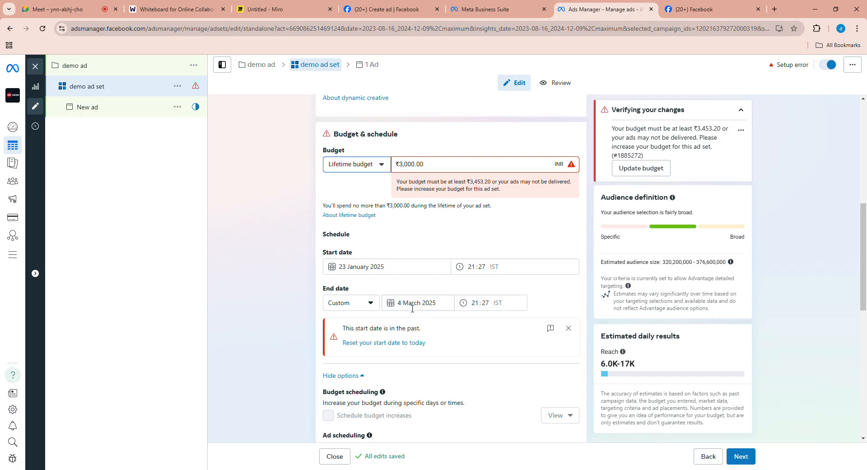
- Reset the ad set's start date to today and set its end date to 1 March 2025
left_click(387, 345)
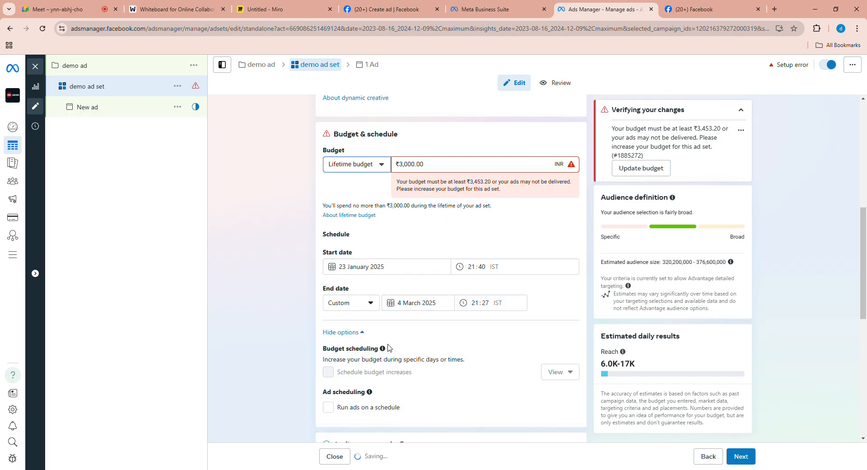
left_click(417, 308)
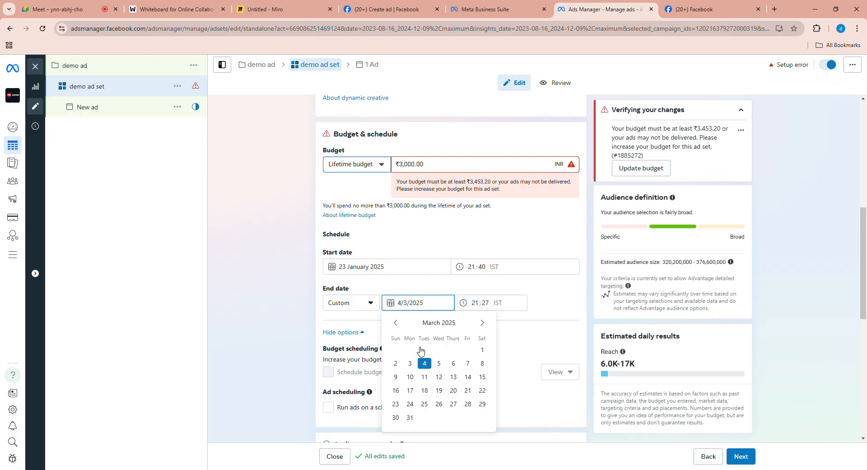
left_click(482, 350)
left_click(449, 247)
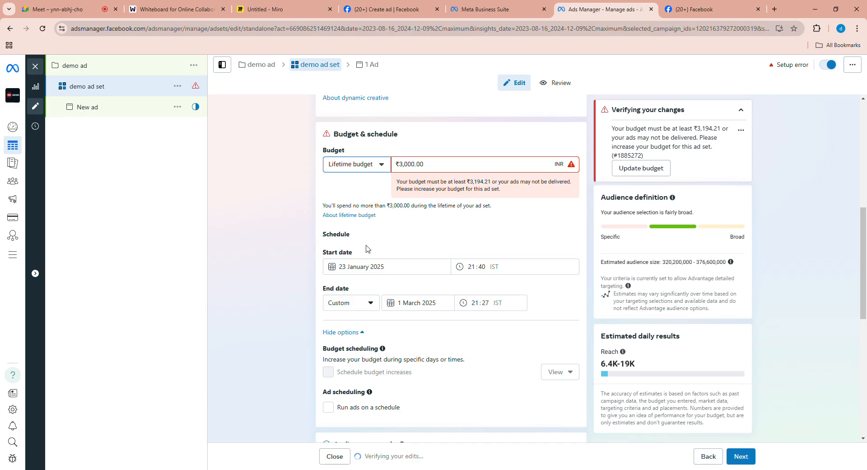
- Set the ad set's lifetime budget to ₹4,000
left_click(431, 172)
key("BackSpace")
key("BackSpace")
key("BackSpace")
key("BackSpace")
key("BackSpace")
key("BackSpace")
type("4000")
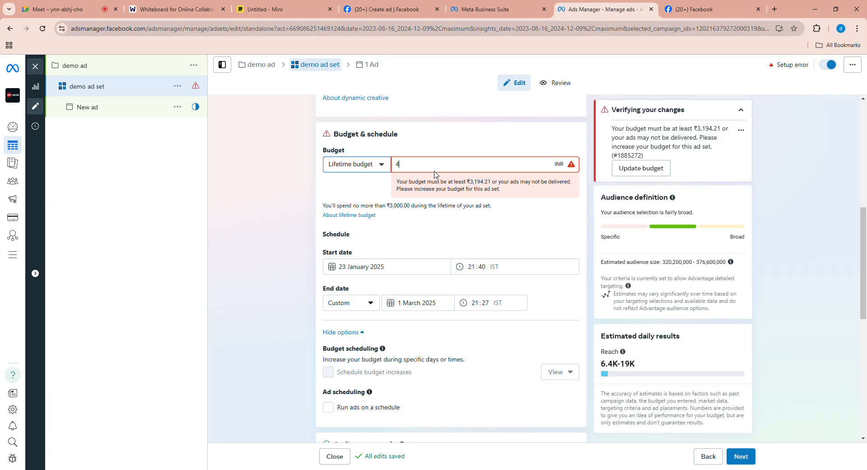
left_click(425, 241)
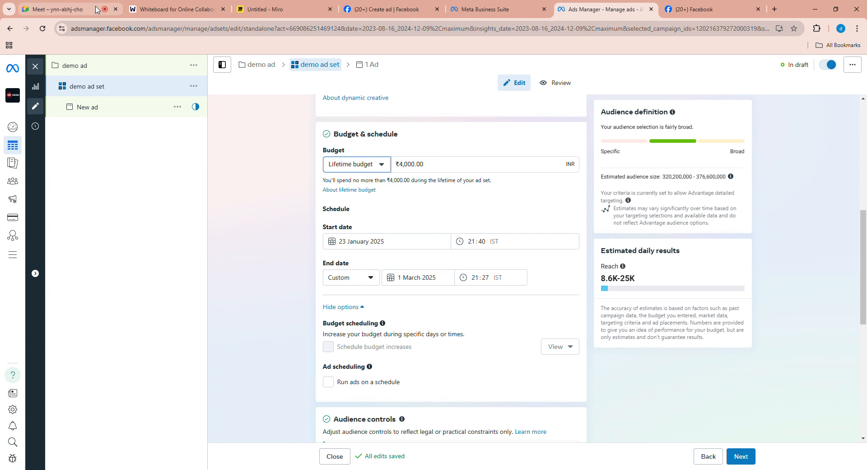
- Check the Google Meet call and examine the ad set's Budget & schedule section in Ads Manager
left_click(58, 9)
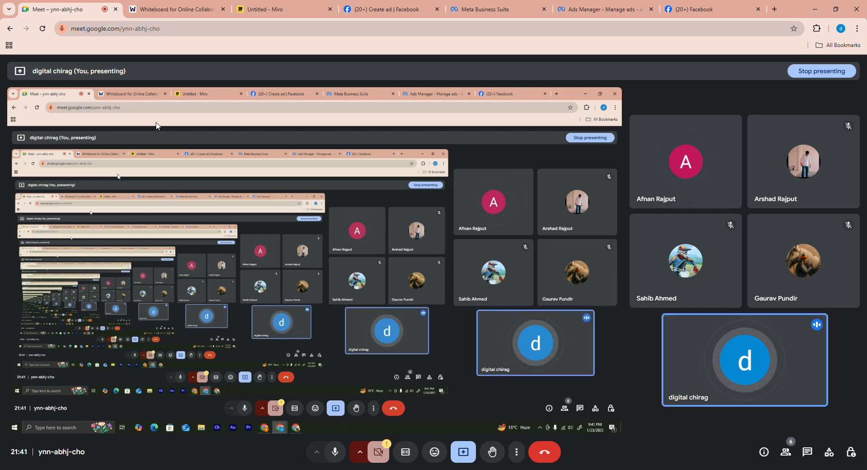
left_click(593, 17)
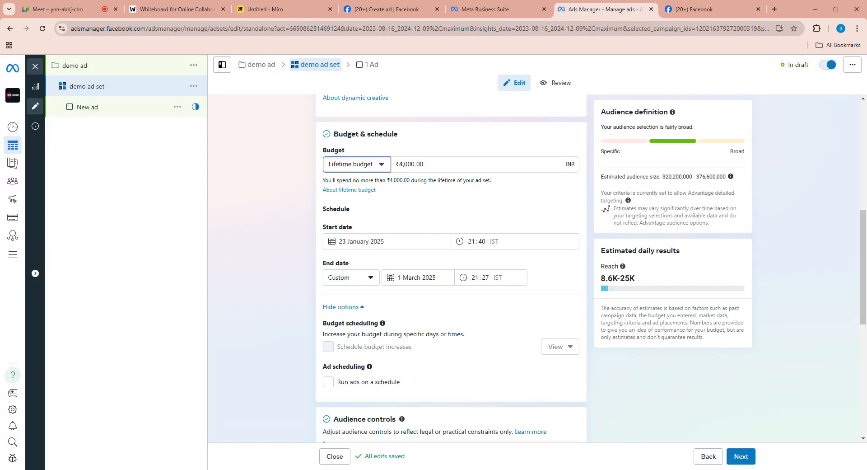
scroll(519, 311, "down", 1)
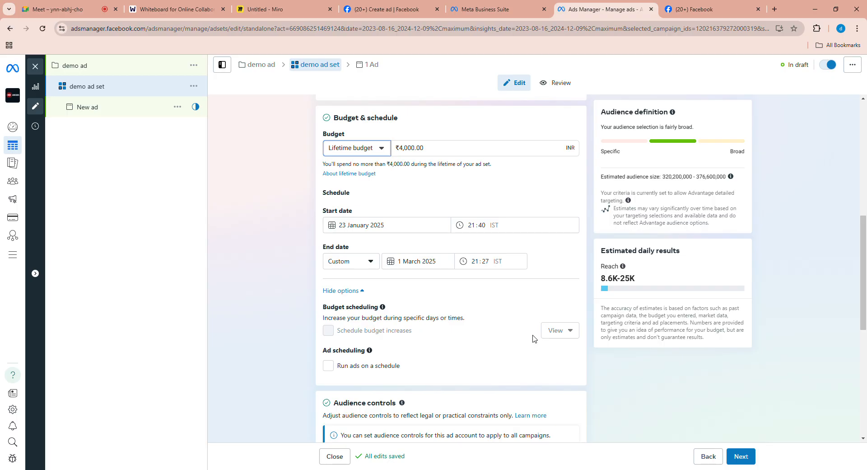
scroll(546, 257, "up", 1)
scroll(542, 280, "up", 1)
scroll(529, 235, "up", 1)
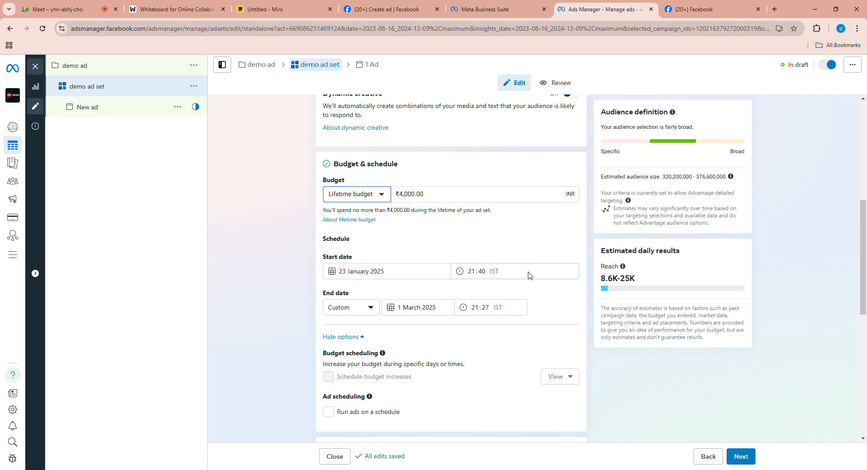
left_click(57, 6)
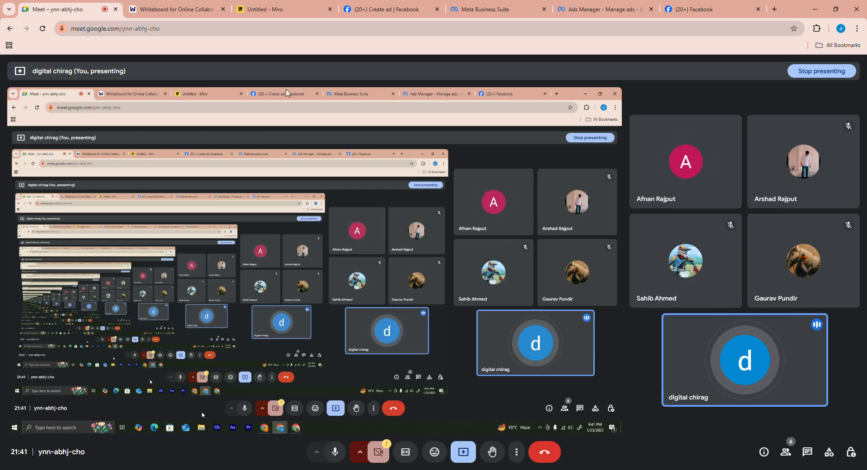
- Switch to Miro and handwrite a "30%" ad-spend note with "10,000" leading to a circled "3000", and write over the percentage's first digit
left_click(287, 5)
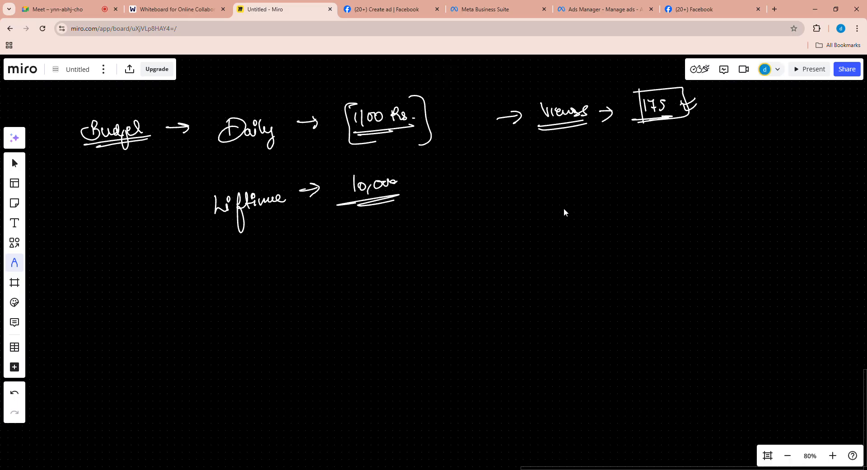
mouse_move(564, 202)
left_mouse_down()
mouse_move(564, 212)
mouse_move(578, 204)
mouse_move(627, 222)
mouse_move(656, 189)
mouse_move(669, 200)
mouse_move(700, 190)
left_mouse_up()
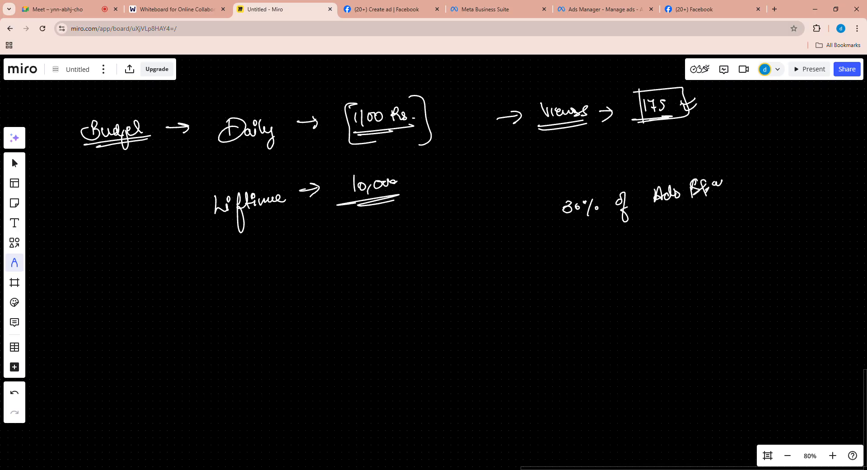
left_click_drag(684, 247, 686, 248)
left_click_drag(694, 248, 806, 232)
mouse_move(807, 241)
left_mouse_down()
mouse_move(778, 249)
mouse_move(769, 218)
left_mouse_up()
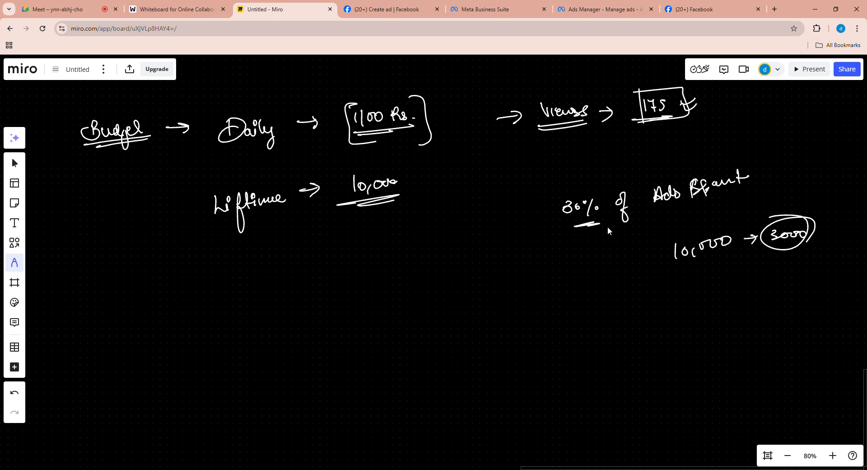
mouse_move(565, 203)
left_mouse_down()
mouse_move(568, 213)
mouse_move(561, 204)
left_mouse_up()
- Switch back to Ads Manager and examine the demo ad set's Budget & schedule section
left_click(612, 6)
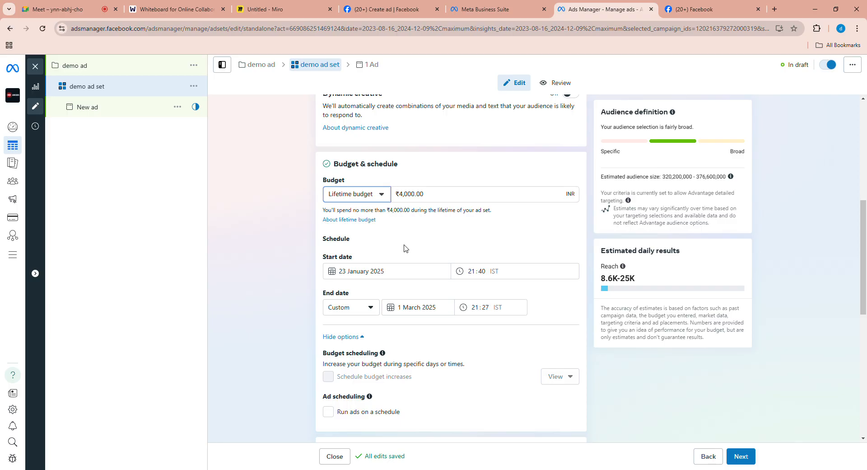
scroll(451, 239, "down", 1)
scroll(453, 228, "down", 1)
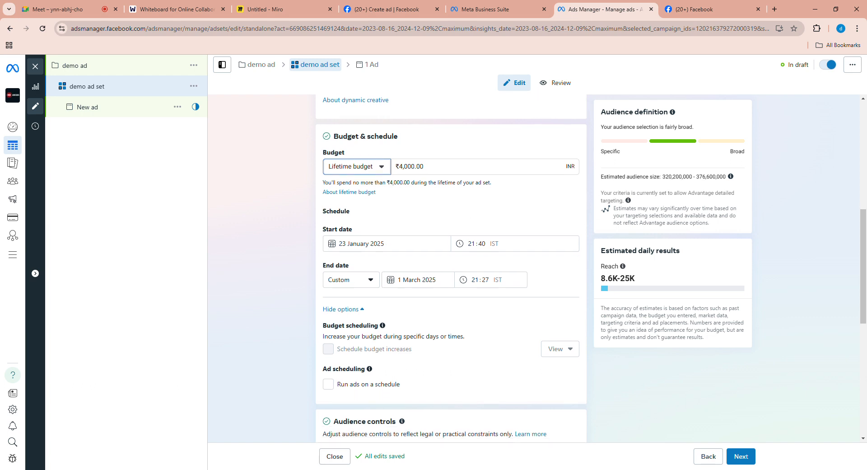
scroll(465, 201, "down", 1)
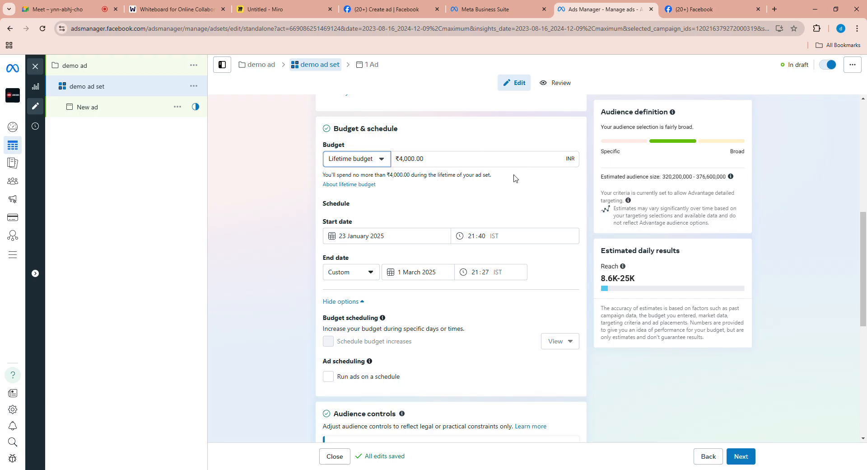
scroll(455, 197, "up", 1)
scroll(455, 196, "down", 1)
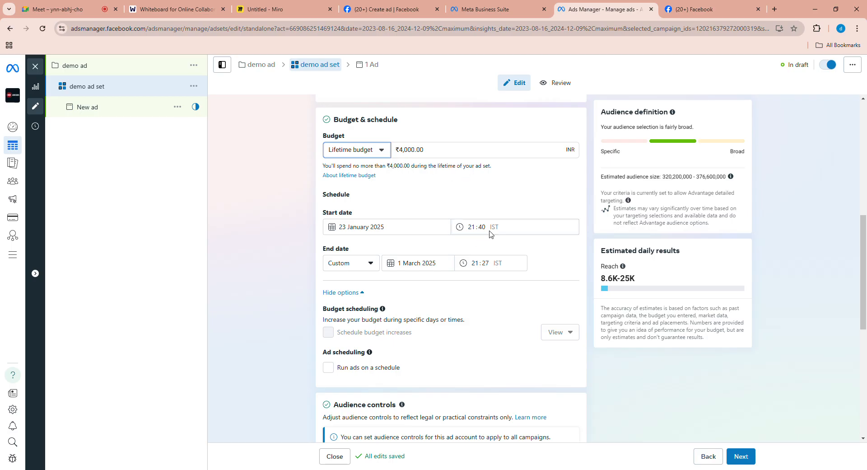
- Examine the ad set's ad scheduling, Audience controls, Advantage+ audience and Placements sections
scroll(519, 219, "down", 1)
scroll(545, 226, "down", 1)
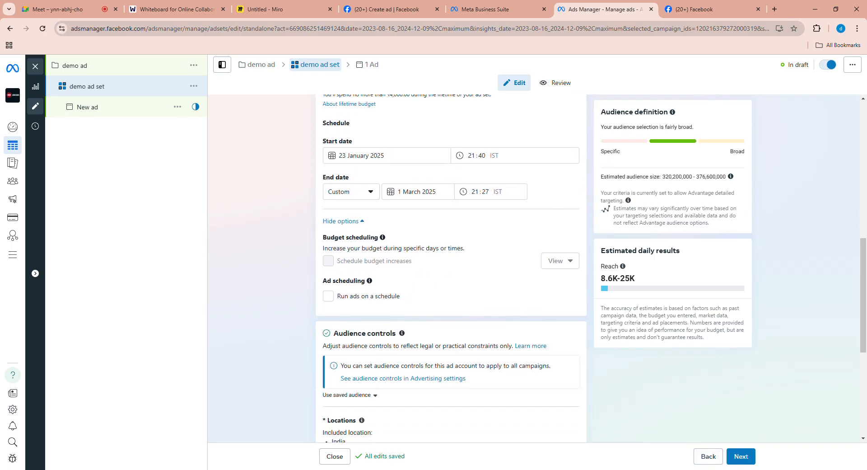
scroll(528, 239, "down", 2)
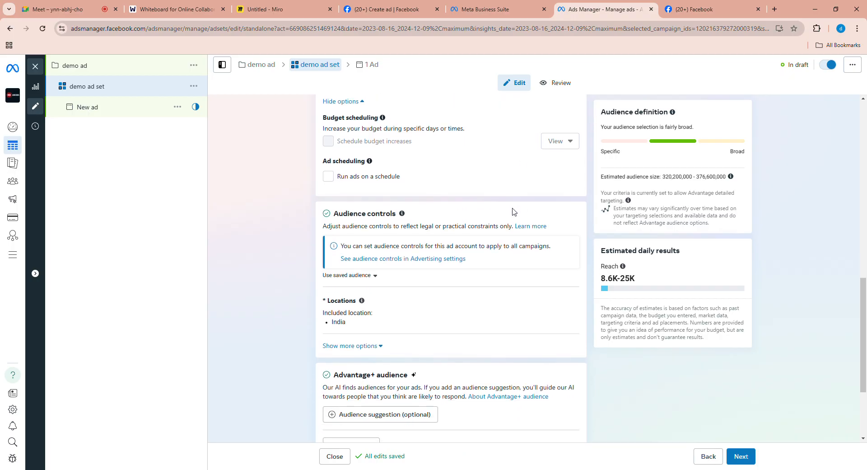
scroll(505, 260, "down", 2)
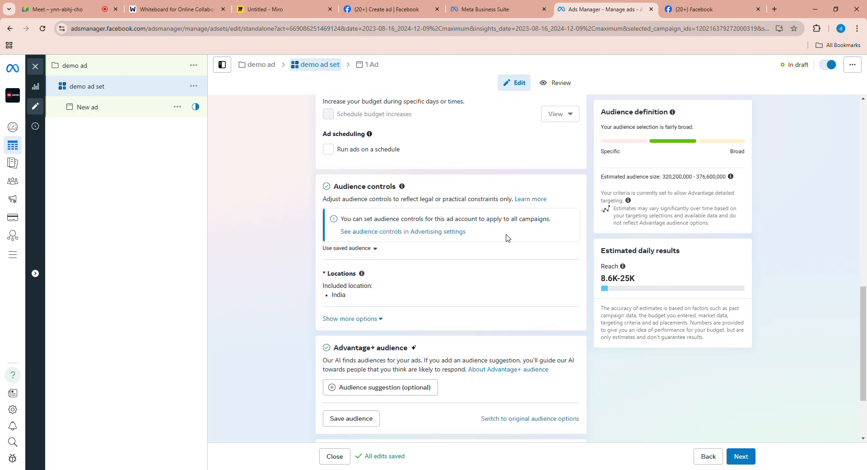
scroll(498, 234, "down", 1)
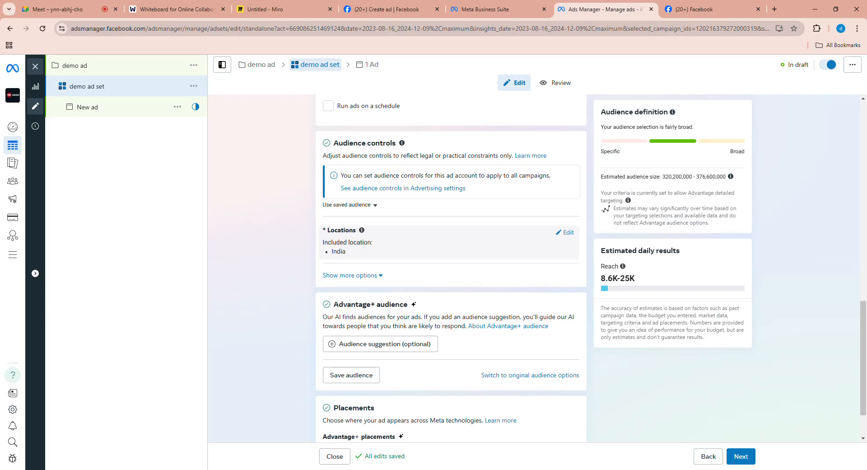
scroll(497, 203, "down", 1)
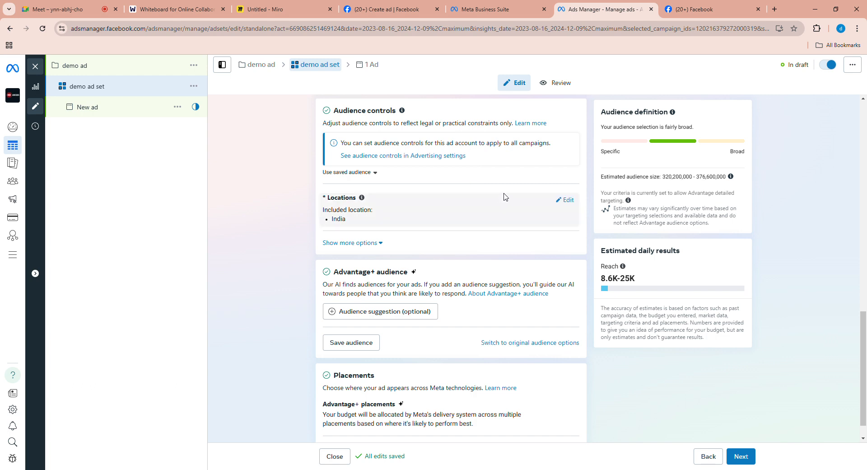
scroll(523, 300, "up", 4)
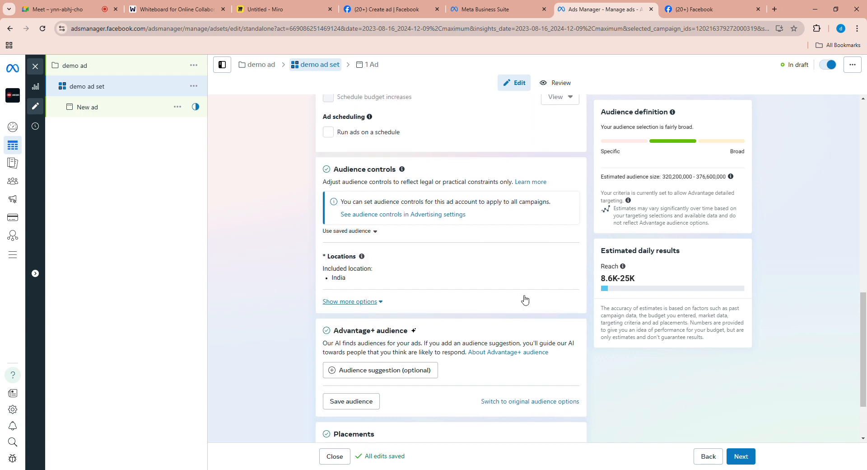
scroll(503, 277, "up", 4)
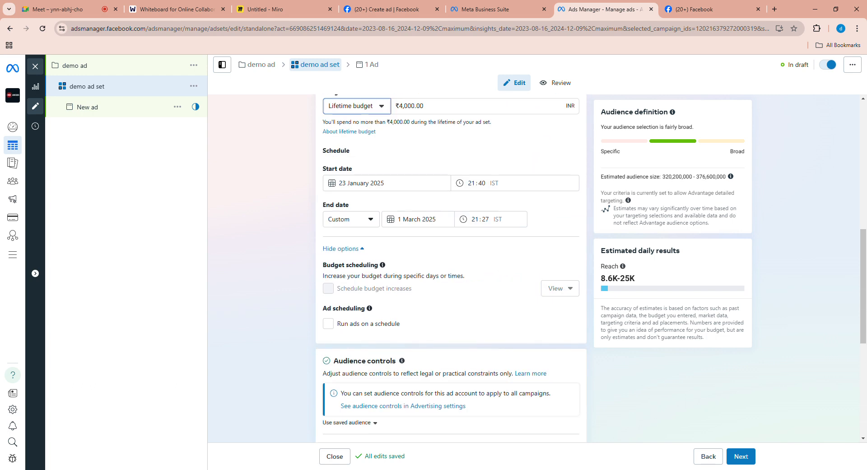
scroll(505, 205, "down", 1)
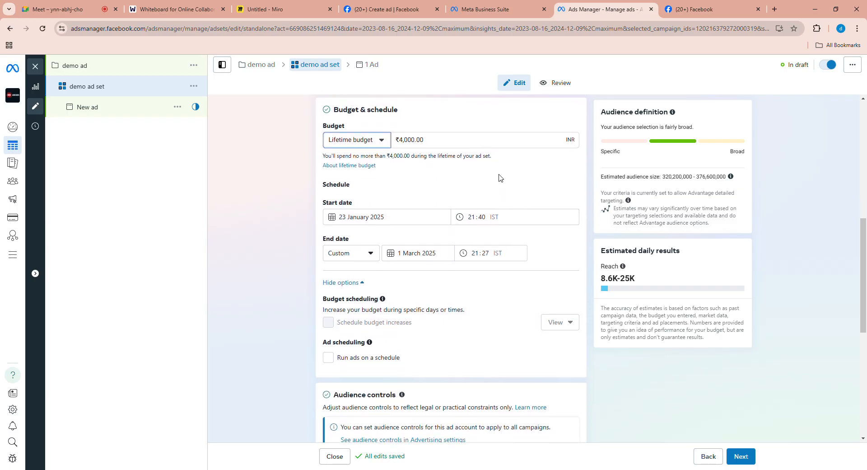
scroll(495, 204, "down", 3)
scroll(491, 265, "down", 4)
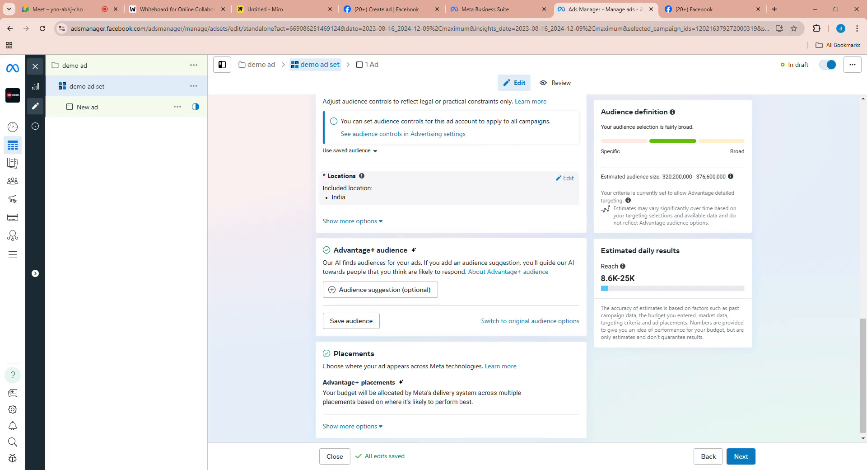
scroll(484, 219, "up", 1)
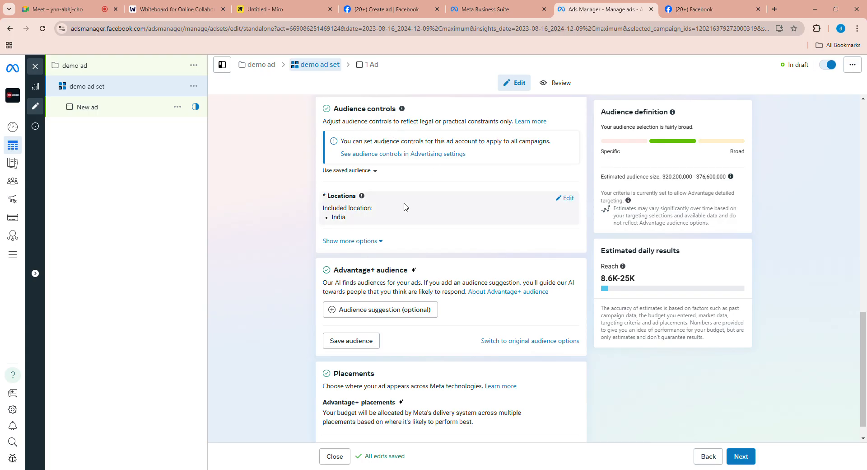
- Edit the audience location and replace India with the city Meerut, Uttar Pradesh
left_click(564, 199)
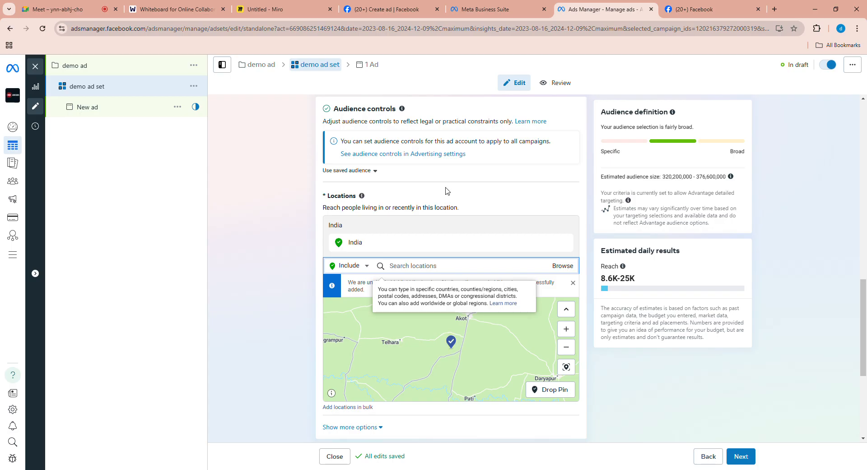
type(",")
key("BackSpace")
type(",")
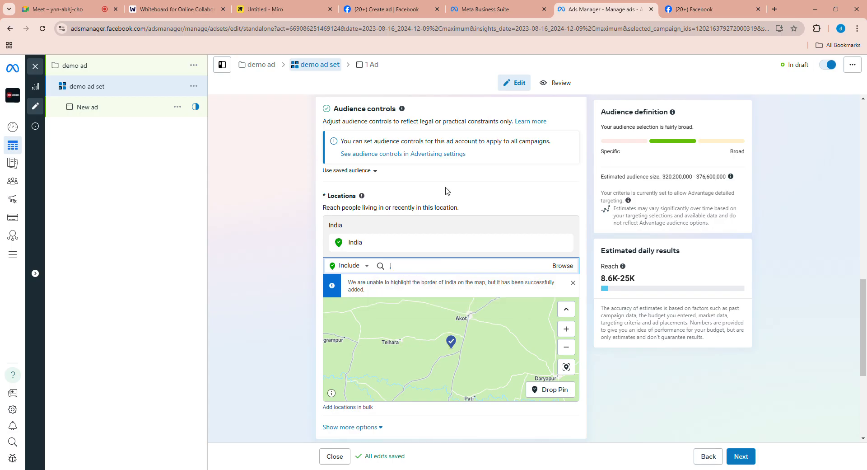
key("BackSpace")
type("meerut")
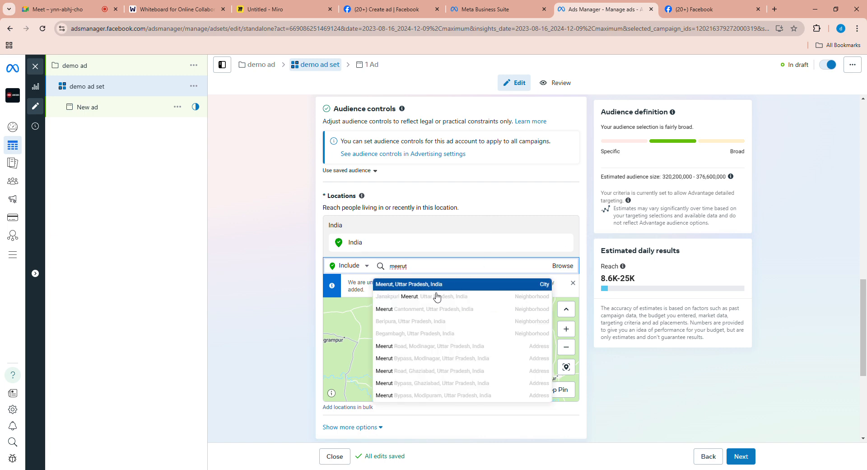
key("Return")
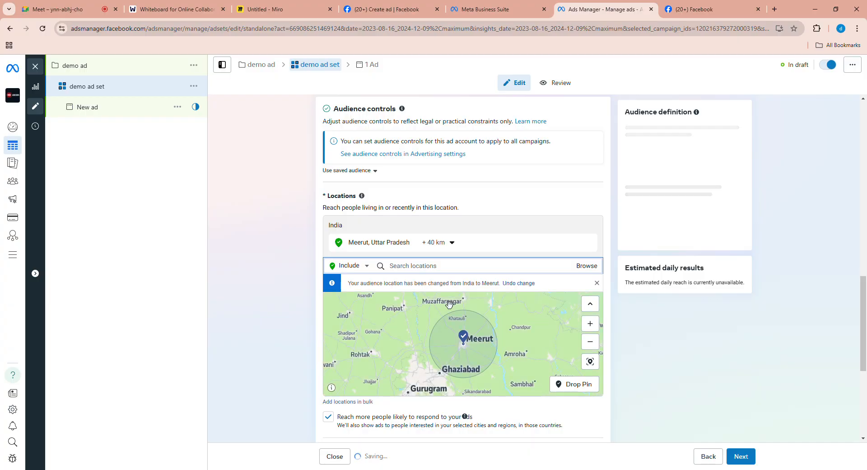
- Set the targeting radius around Meerut to 80 km
left_click(437, 243)
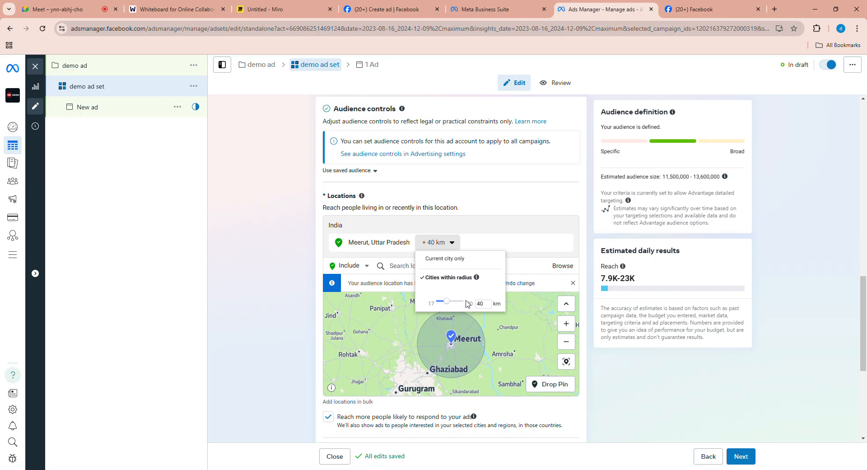
key("Left")
key("Left")
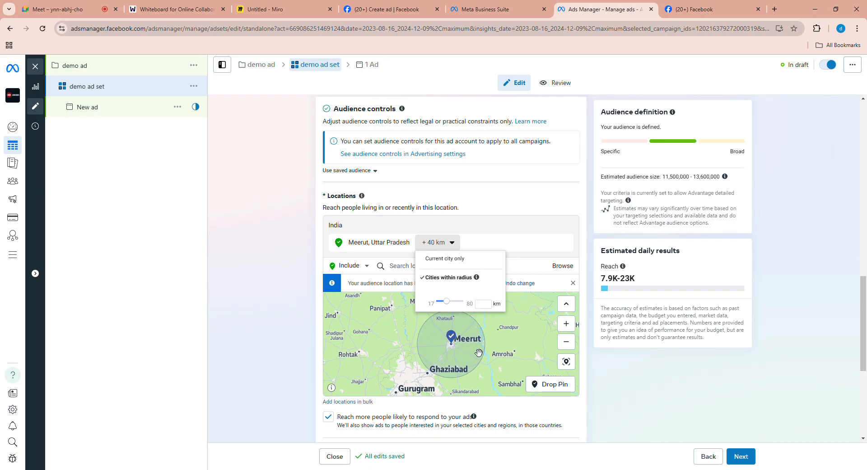
left_click_drag(448, 302, 474, 307)
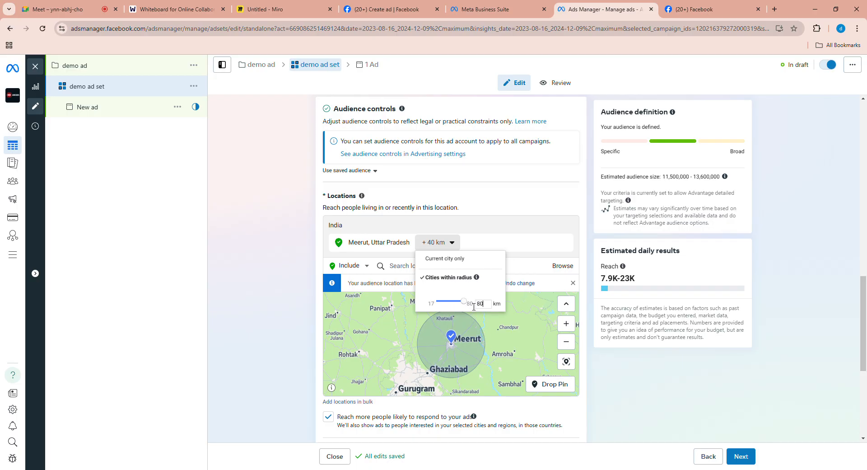
left_click(510, 356)
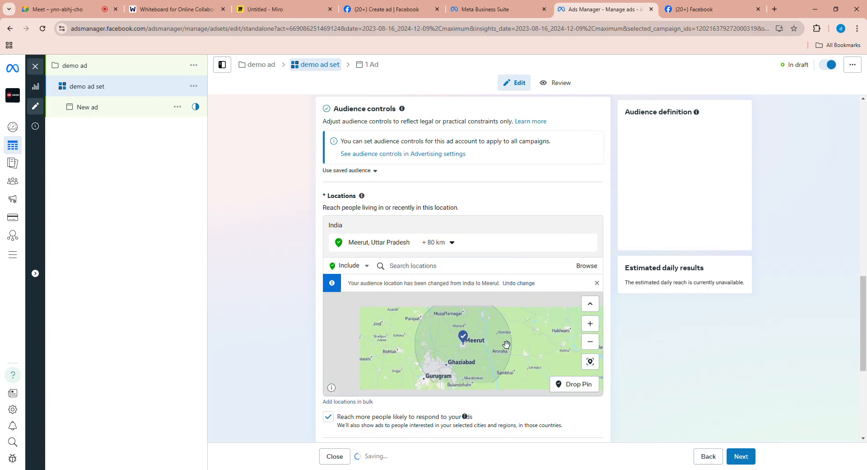
- Reduce the Meerut targeting radius to 29 km
left_click(443, 242)
left_click_drag(467, 304, 447, 306)
left_click(598, 355)
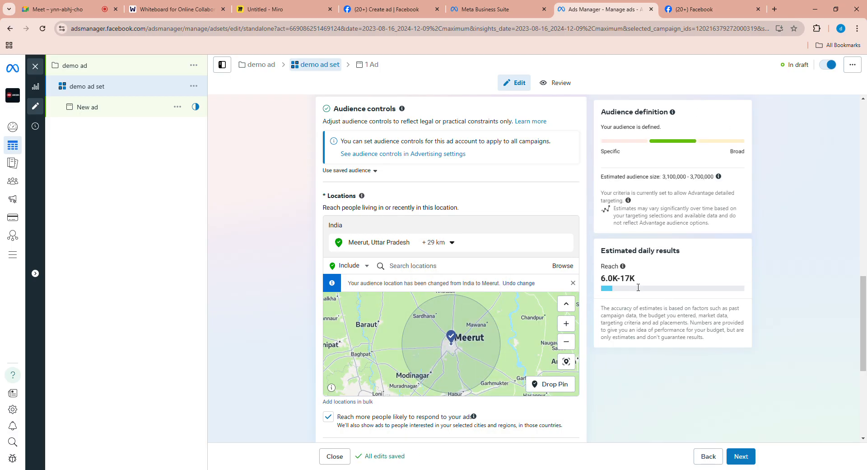
- Increase the Meerut targeting radius to 80 km again
left_click(452, 244)
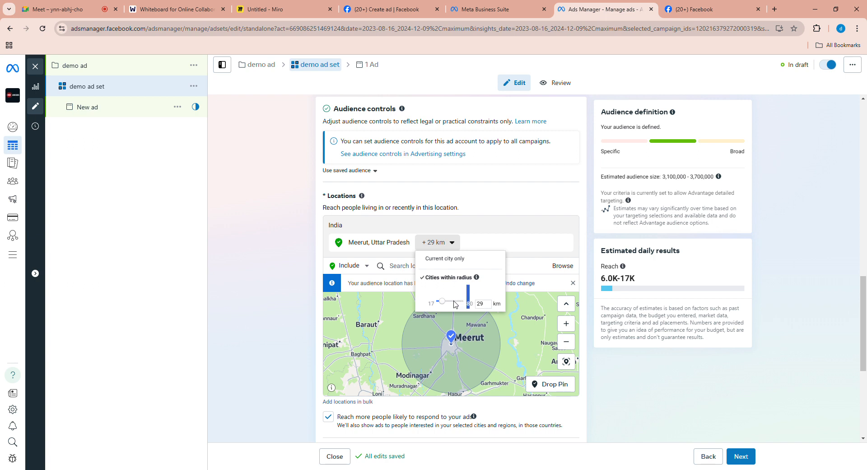
left_click_drag(442, 301, 465, 302)
left_click(594, 299)
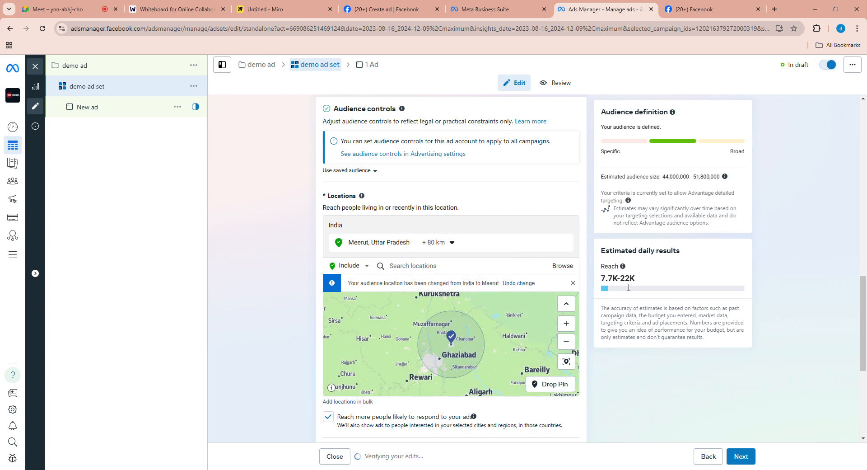
- Add the county Delhi, India, as a second included location
left_click(455, 270)
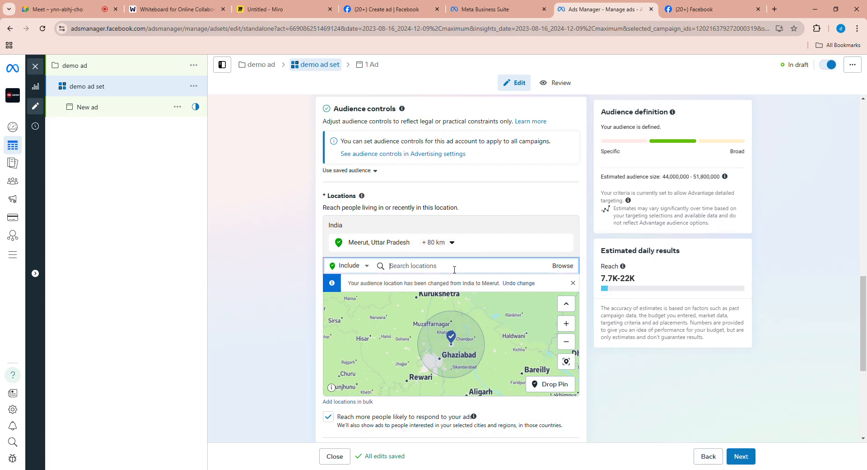
type("delhi")
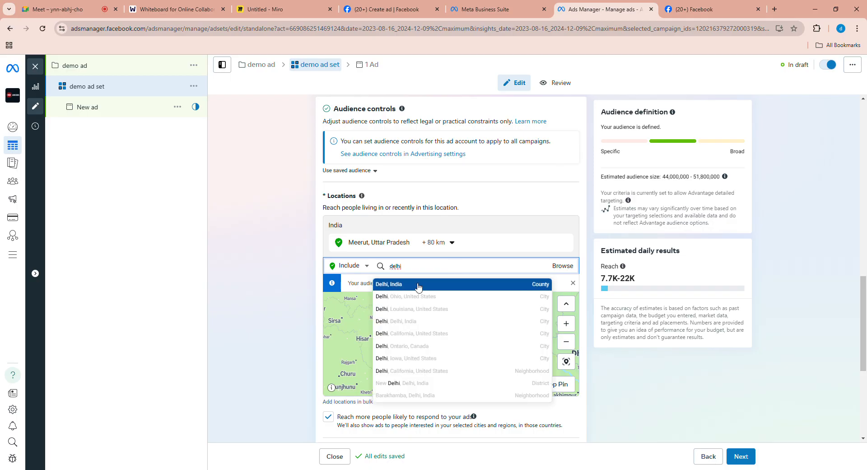
left_click(418, 285)
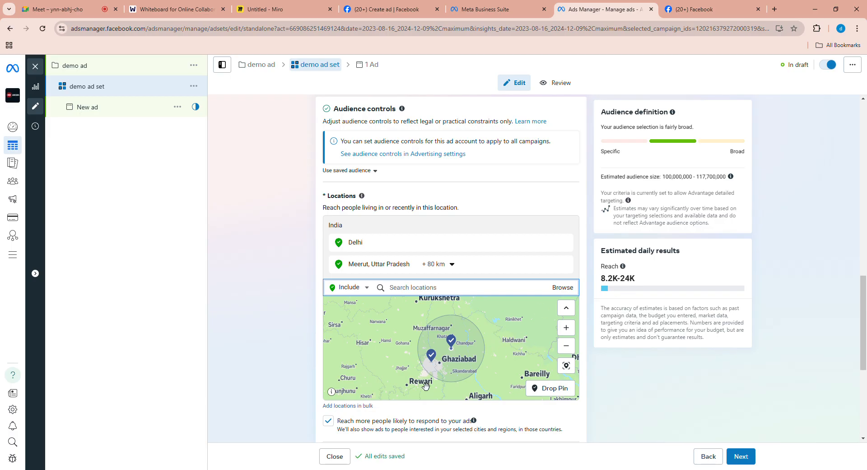
- Examine the Delhi and Meerut pins on the map and remove Delhi from the included locations
left_click(567, 333)
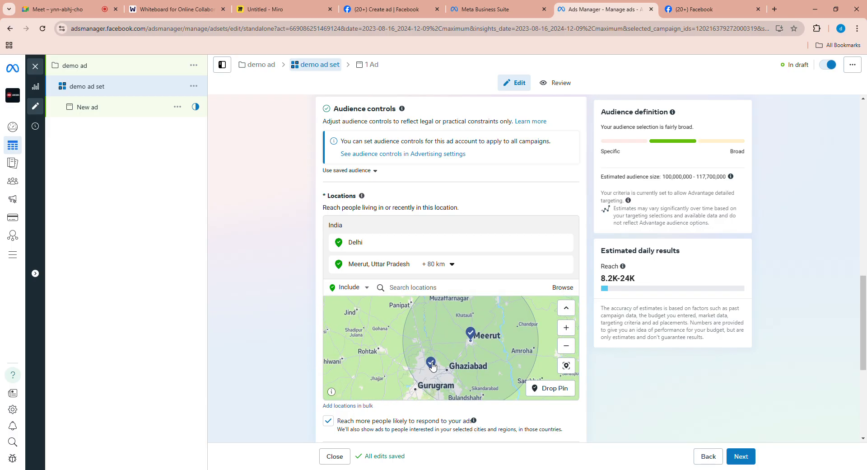
left_click_drag(459, 368, 465, 349)
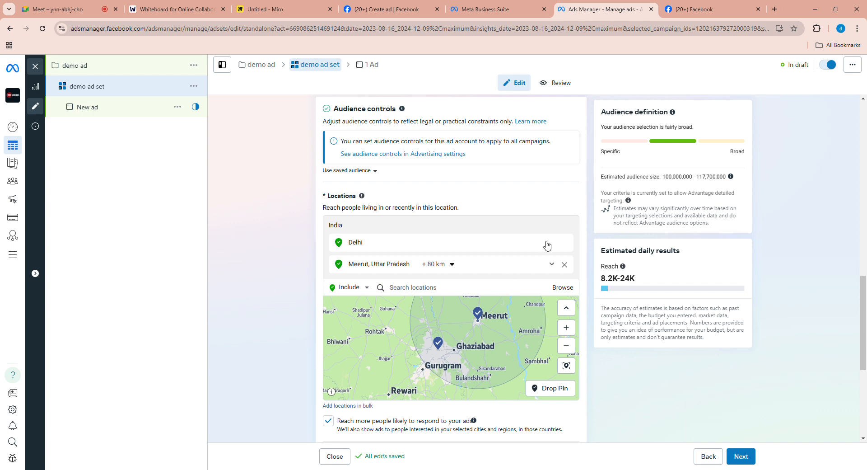
scroll(563, 245, "up", 1)
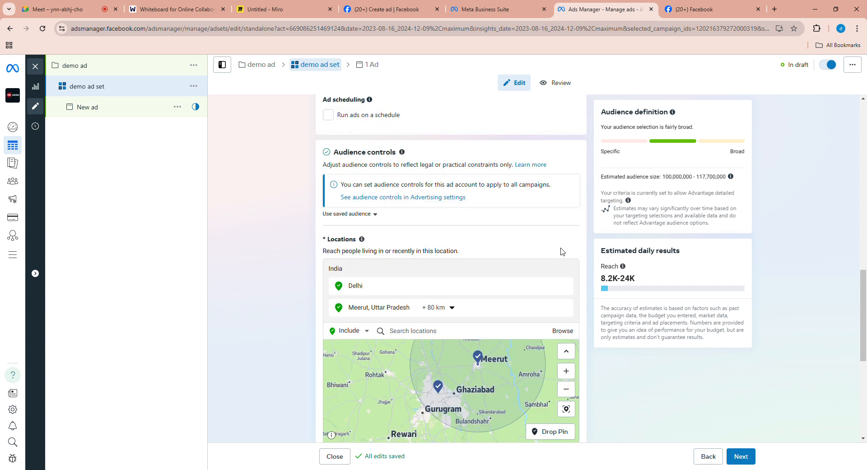
left_click(565, 286)
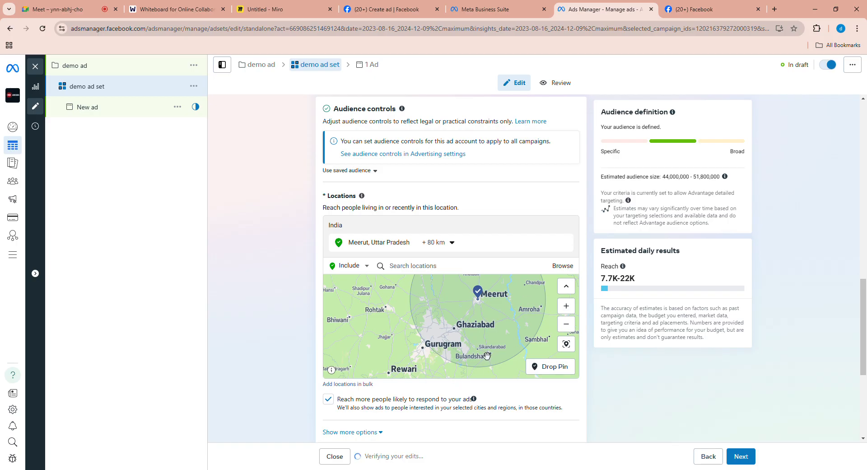
- Find the "Reach more people likely to respond to your ads" option under the location map and highlight its label
scroll(618, 386, "down", 2)
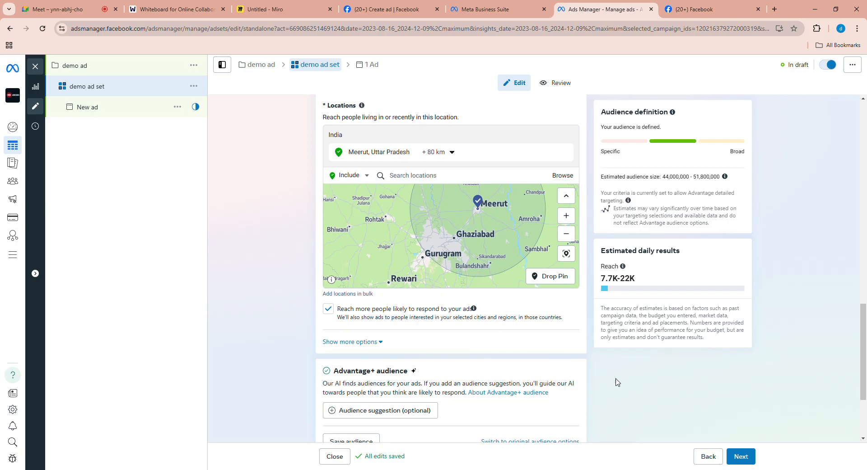
scroll(355, 239, "down", 2)
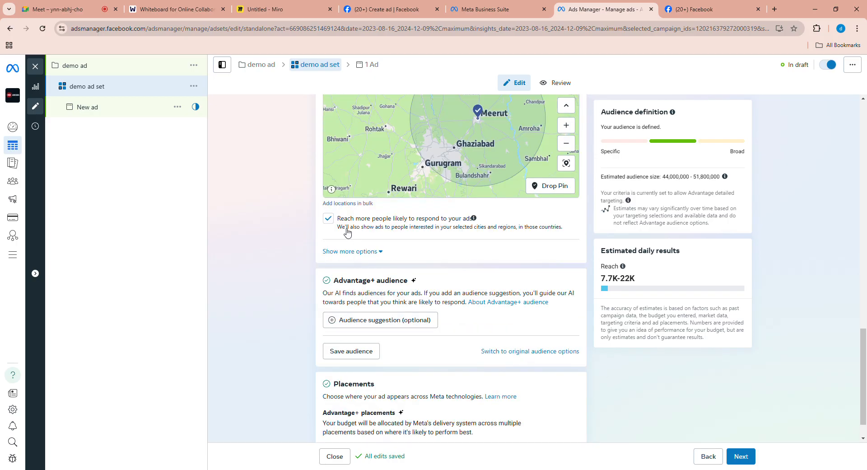
left_click_drag(342, 221, 473, 226)
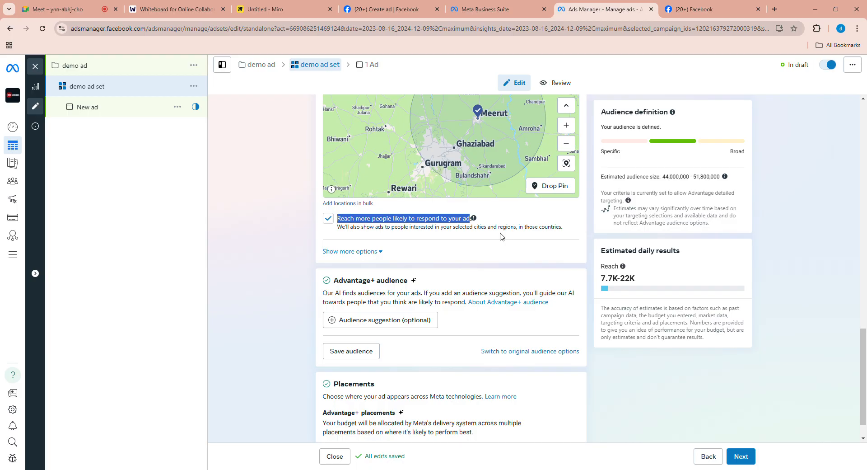
- Look at the participants in the Google Meet call and return to the demo ad set in Ads Manager
left_click(23, 9)
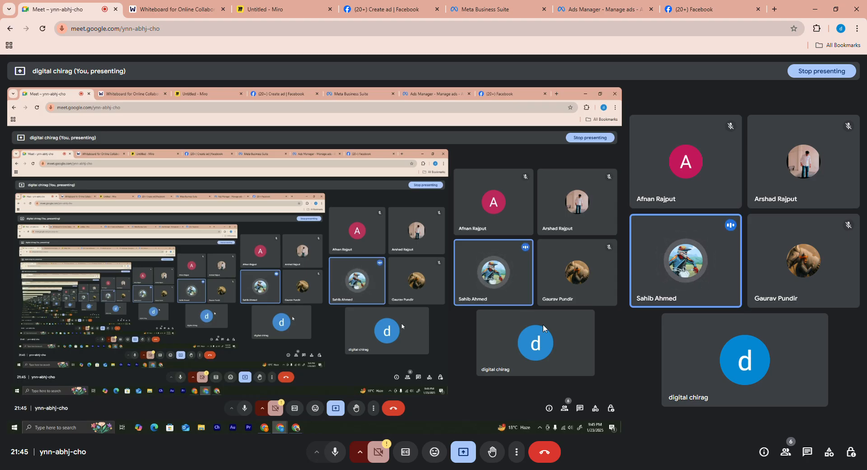
left_click(583, 13)
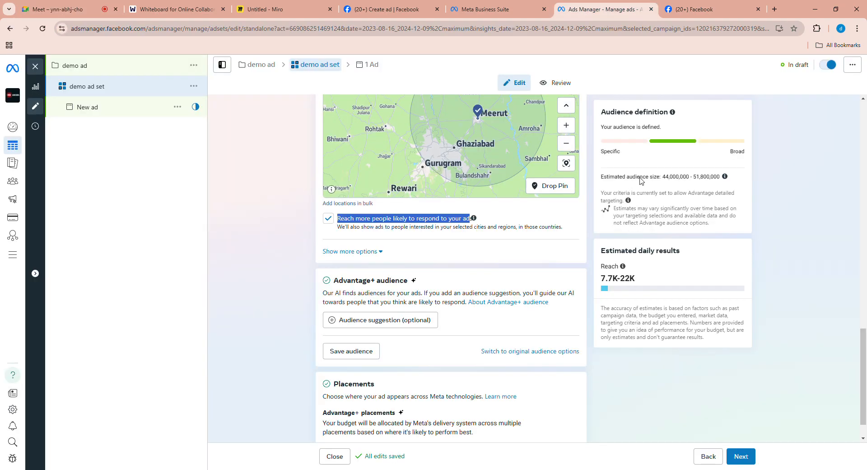
left_click(724, 73)
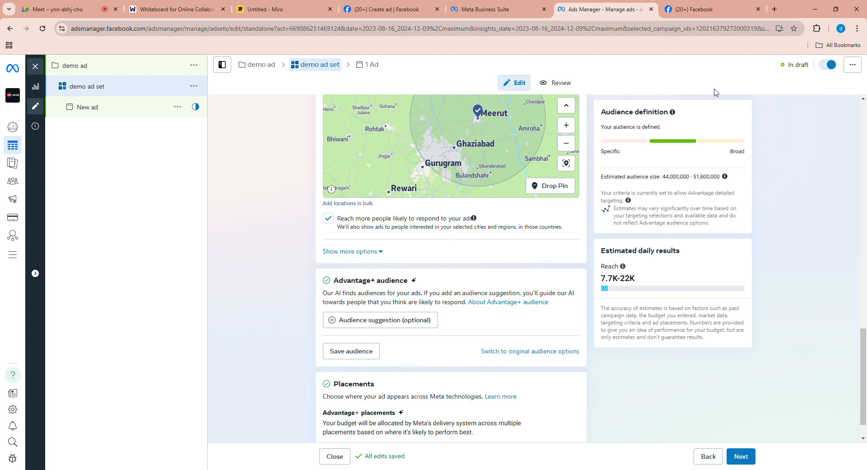
left_click(674, 12)
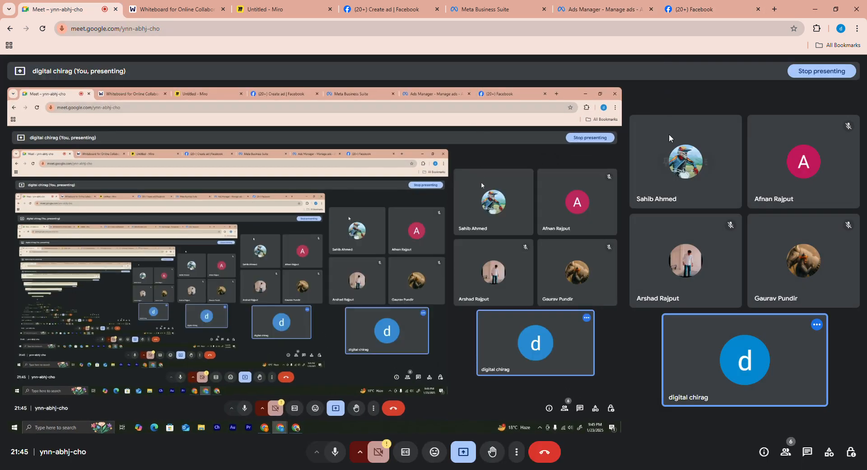
left_click(682, 5)
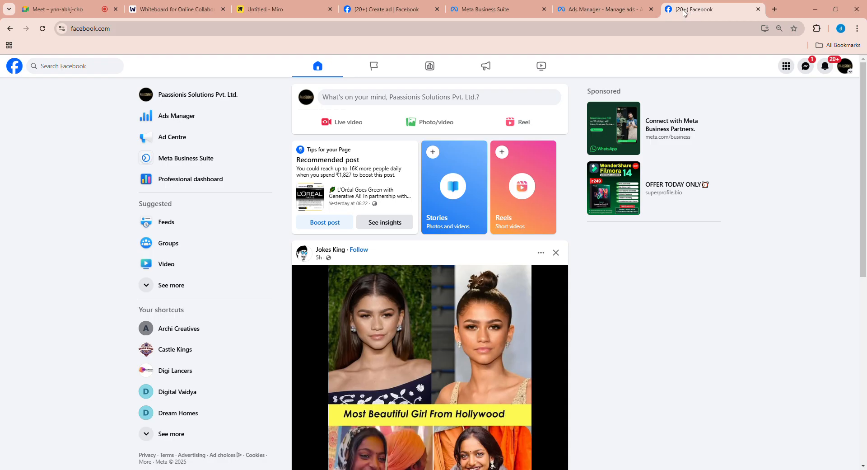
left_click(628, 10)
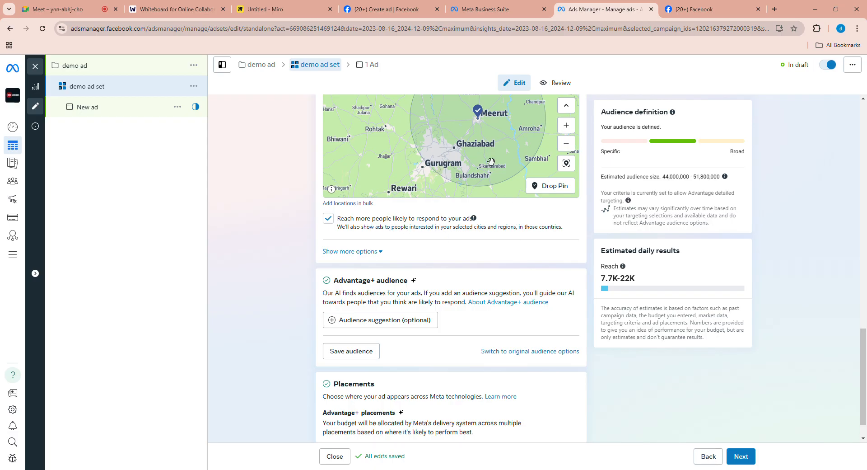
- Turn off "Reach more people likely to respond to your ads" below the location map
scroll(491, 162, "down", 2)
left_click_drag(518, 227, 520, 279)
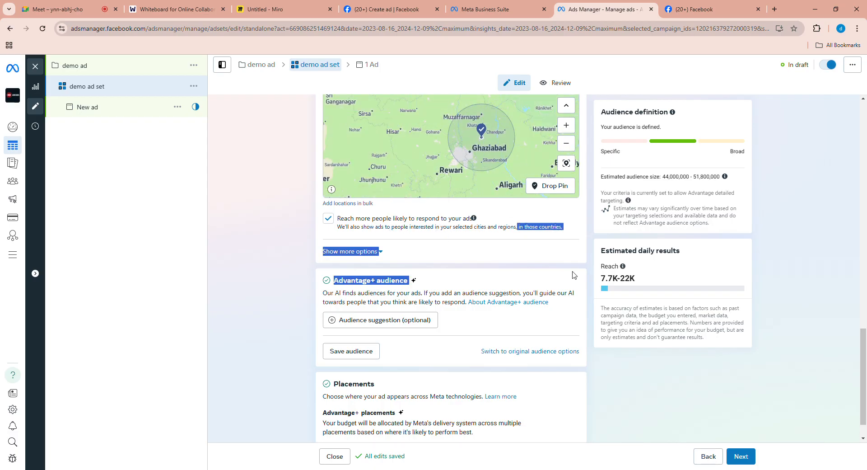
scroll(574, 275, "up", 2)
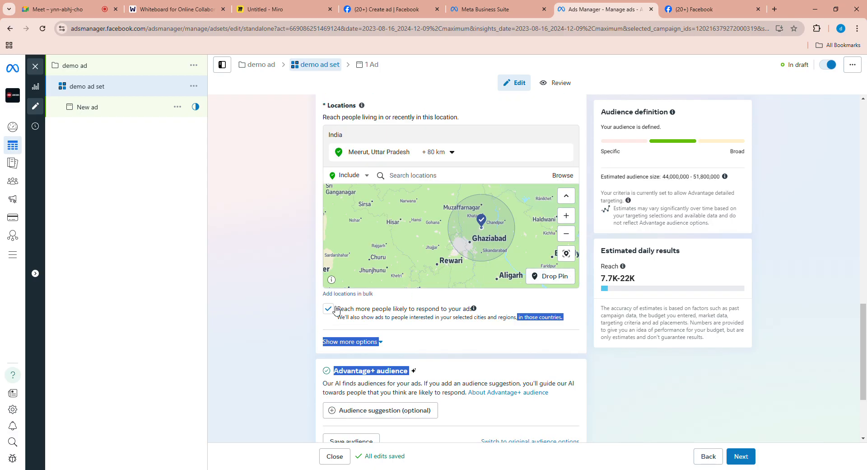
left_click(279, 309)
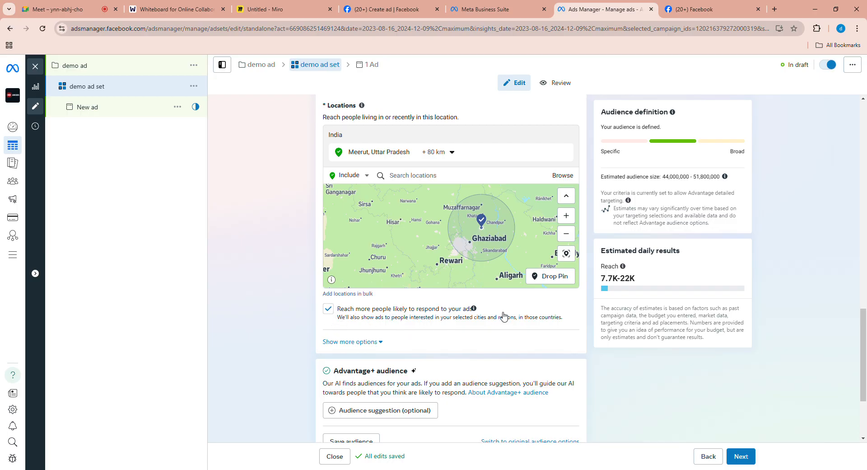
left_click(331, 311)
- Expand the additional audience control options and review the minimum age, custom audience exclusions and languages
scroll(336, 352, "down", 1)
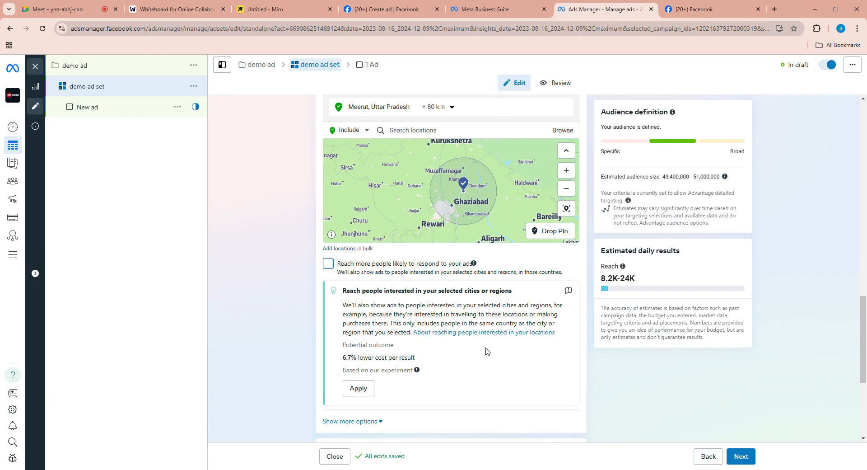
scroll(526, 353, "down", 2)
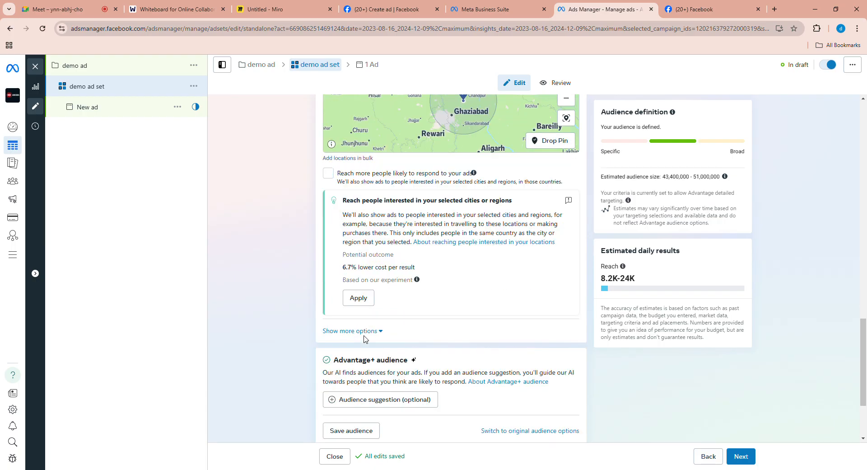
left_click(351, 332)
scroll(445, 340, "down", 1)
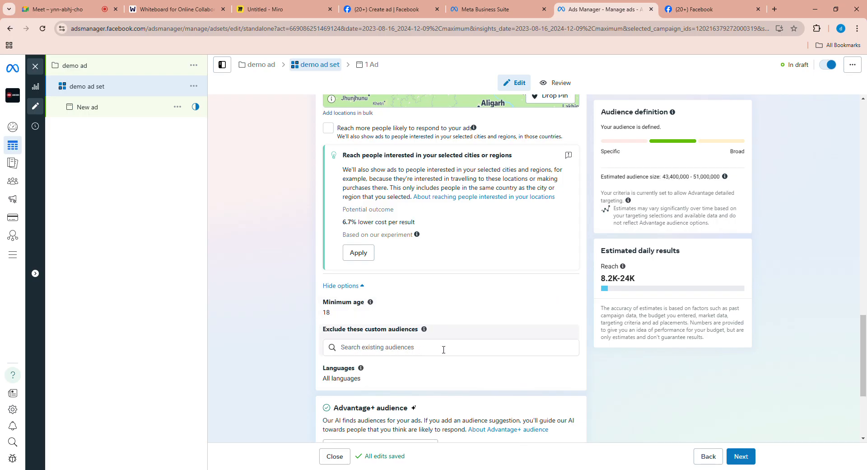
- Exclude the city Ghaziabad, Uttar Pradesh, India, from the audience locations
scroll(424, 350, "up", 3)
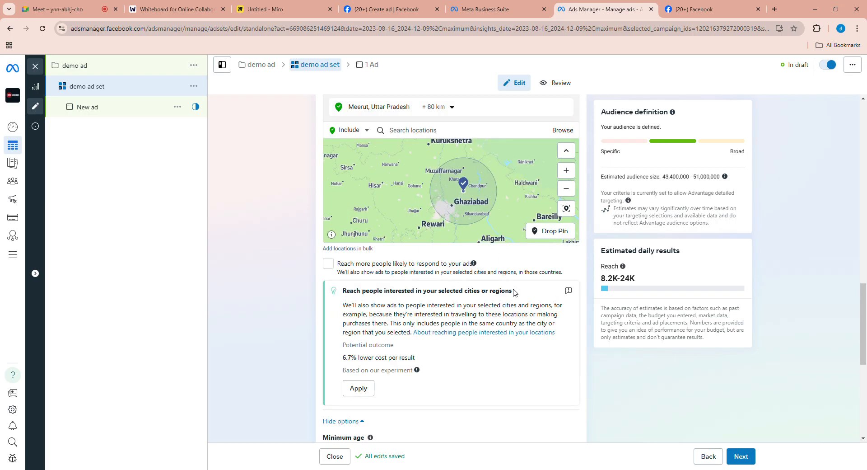
scroll(514, 293, "up", 1)
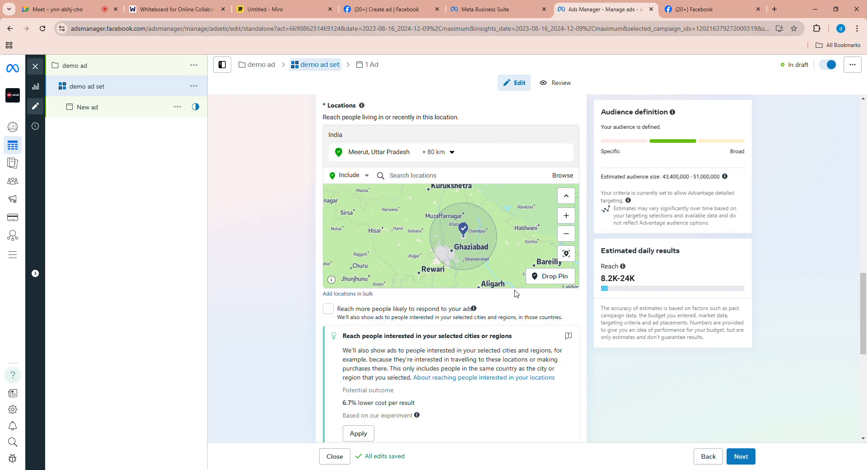
scroll(515, 294, "up", 2)
scroll(497, 298, "down", 2)
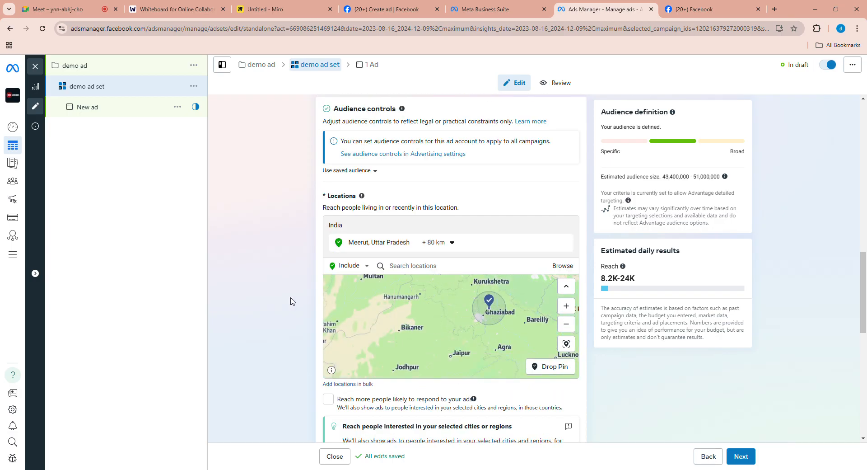
left_click(357, 269)
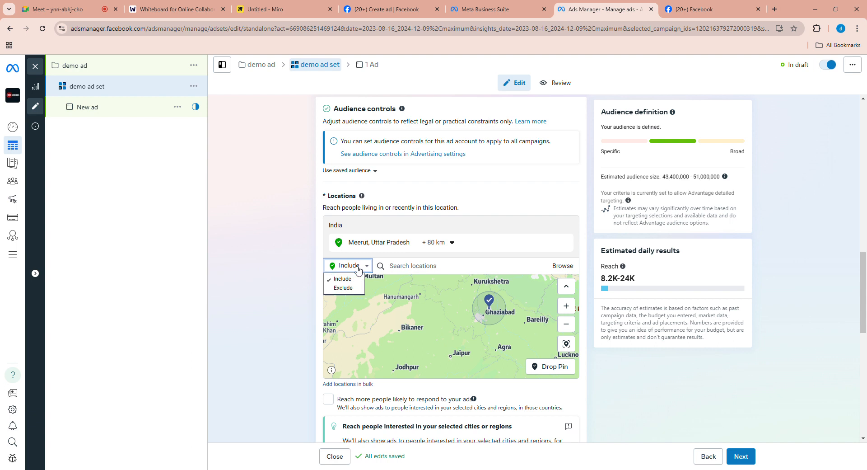
left_click(349, 289)
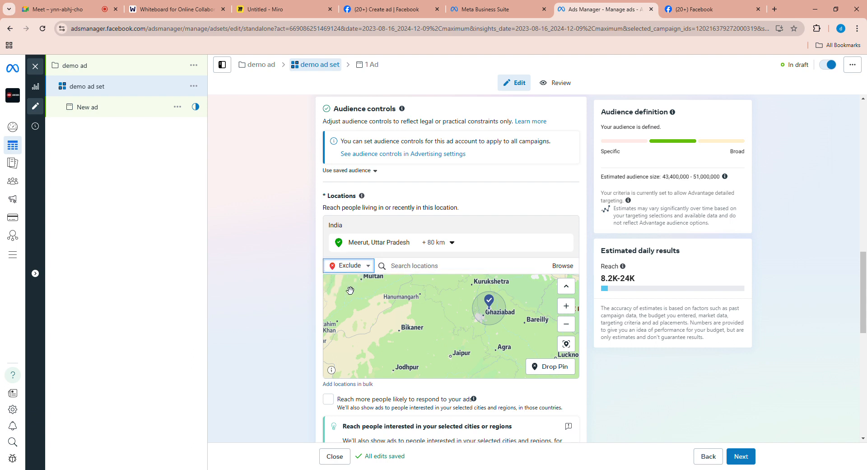
left_click(406, 266)
type("gazia")
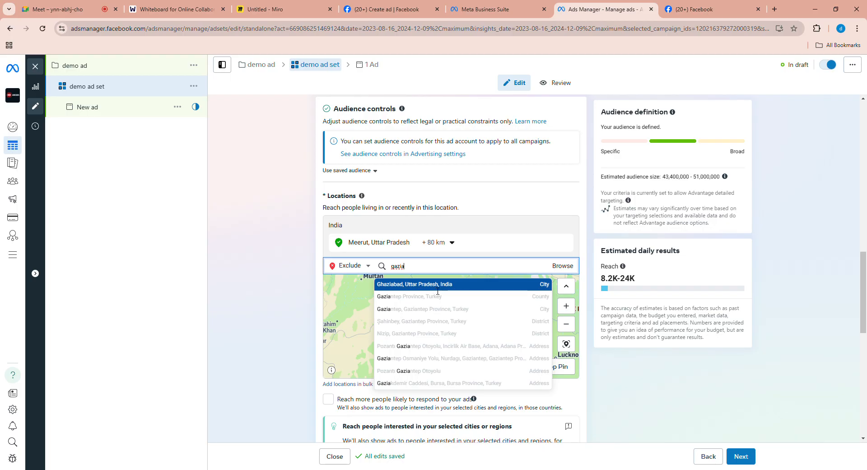
left_click(436, 289)
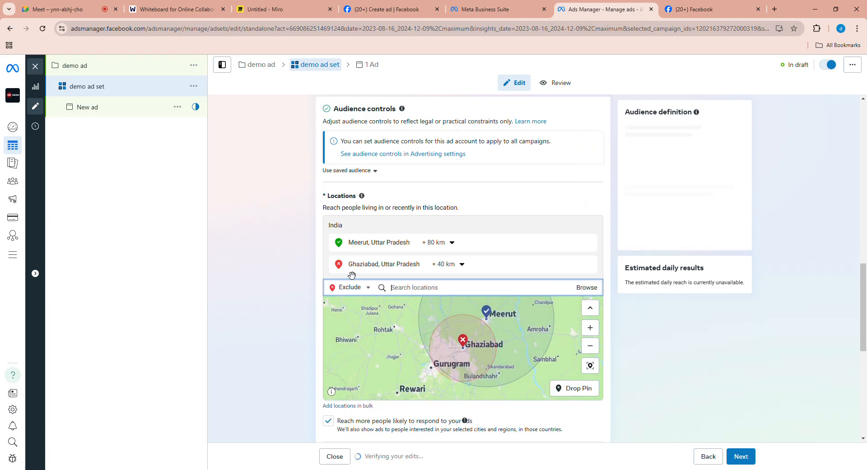
- Set the radius of the excluded Ghaziabad location to 20 km
left_click(460, 264)
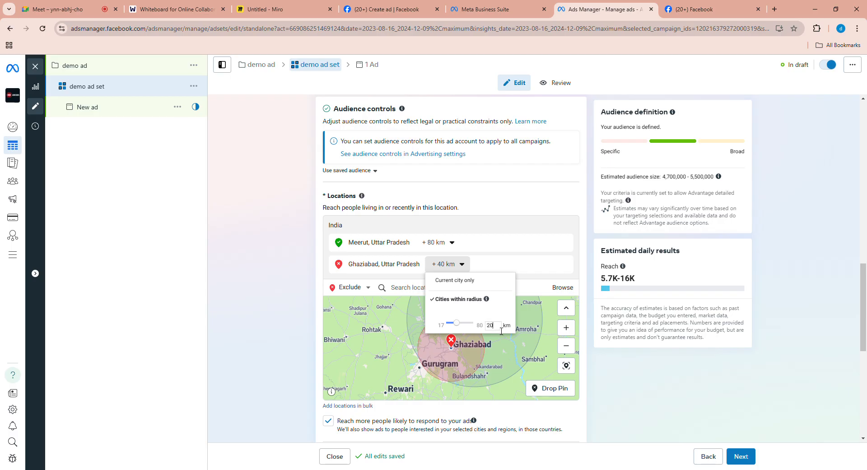
key("Return")
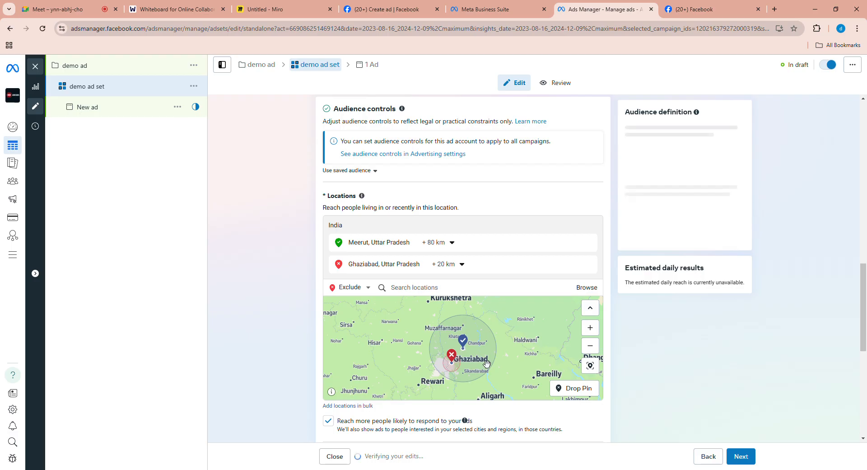
scroll(474, 364, "up", 1)
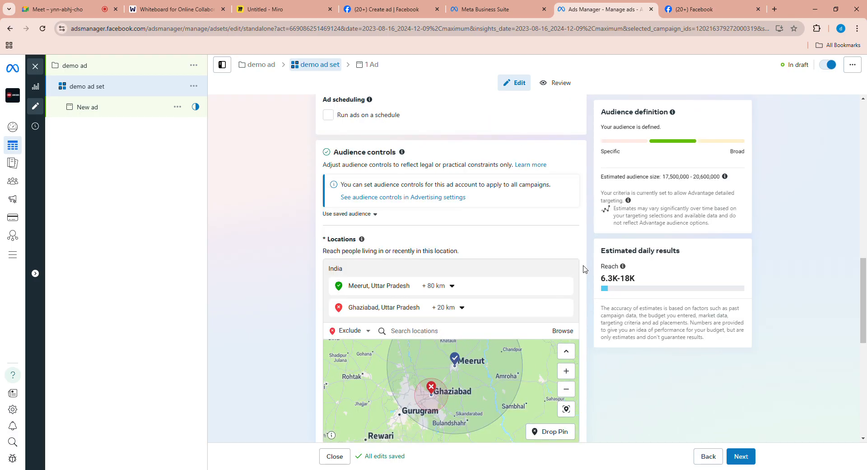
- Start adding locations in bulk with the location type Postal codes and enter 250103 as the first code
scroll(588, 275, "down", 2)
scroll(589, 275, "down", 1)
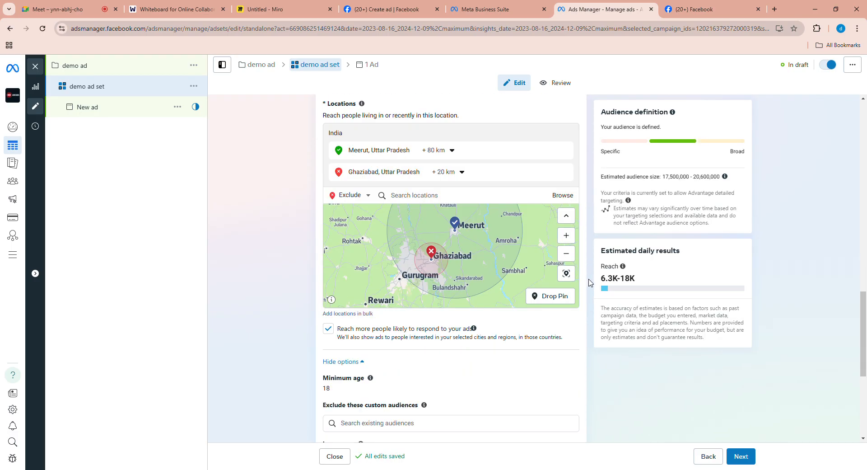
left_click(359, 315)
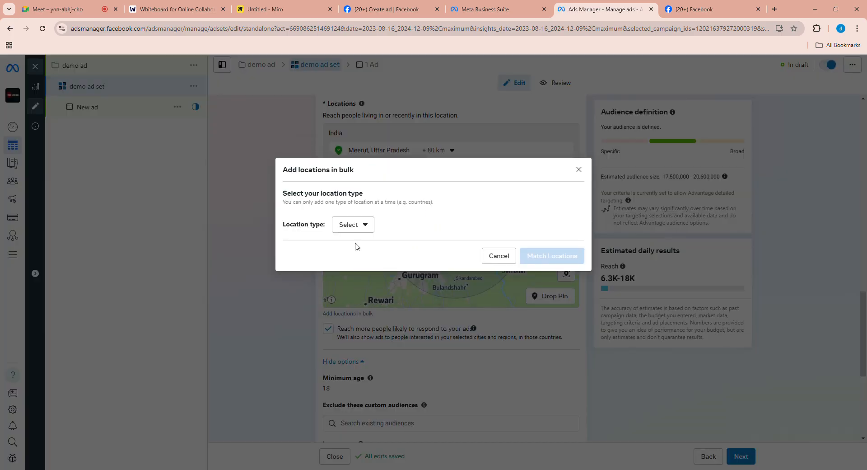
left_click(361, 231)
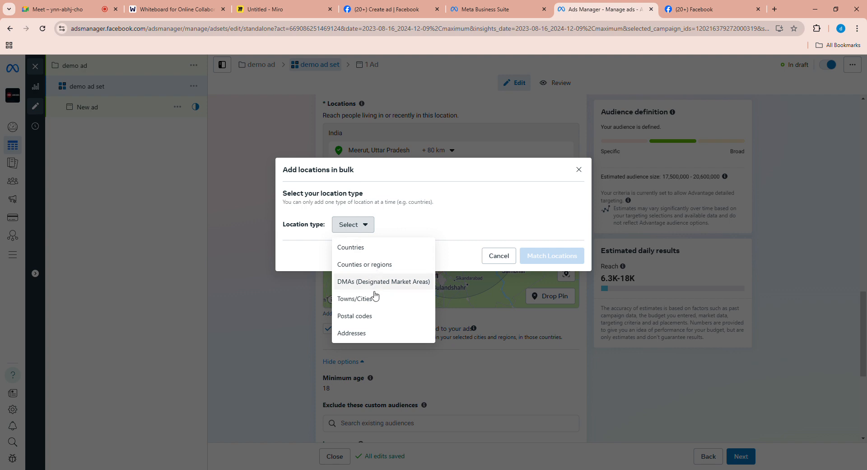
left_click(377, 324)
left_click(330, 227)
type("2")
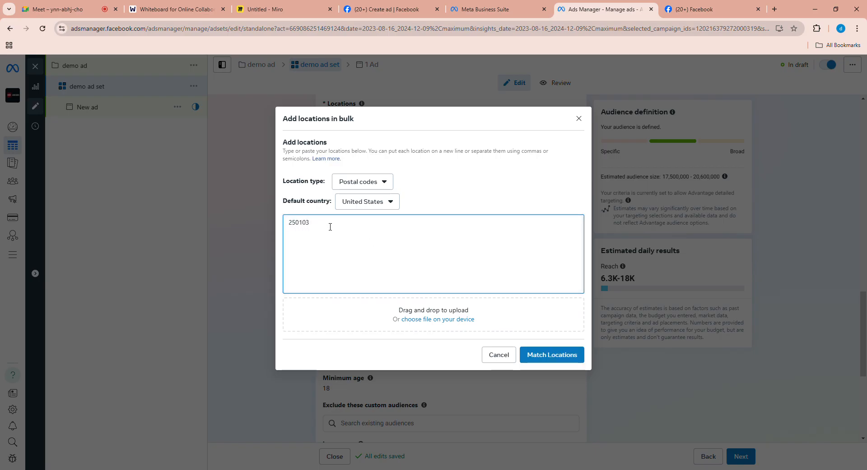
type("50103")
key("Return")
- Set the default country for the bulk postal codes to India
left_click(361, 206)
scroll(388, 246, "down", 10)
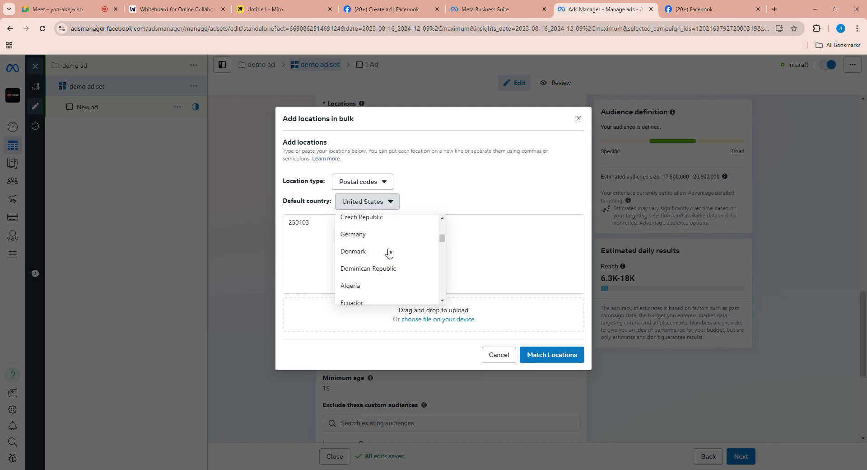
scroll(369, 257, "down", 5)
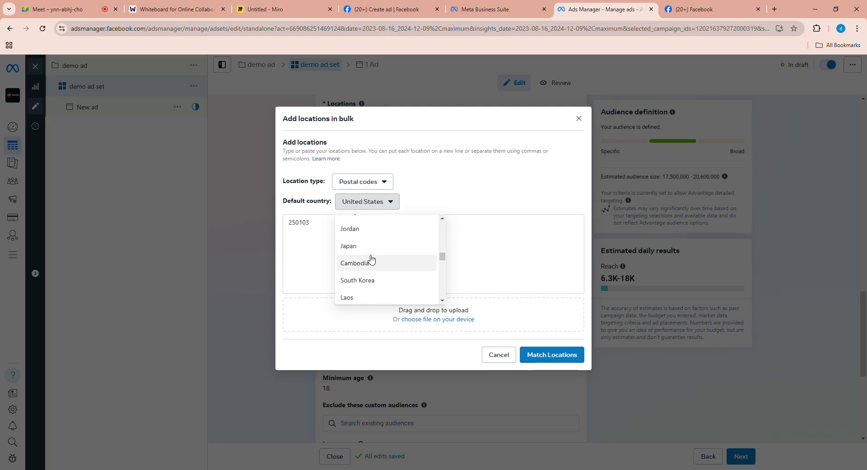
left_click(364, 230)
- Add the postal codes 250222, 110008, 110059 and 110063 to the bulk list and match the locations
left_click(323, 233)
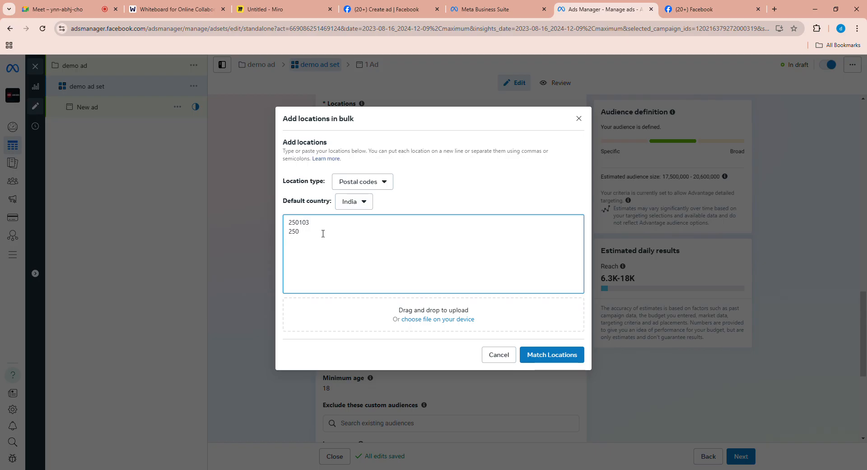
type("250")
type("22")
type("0008")
left_click(552, 355)
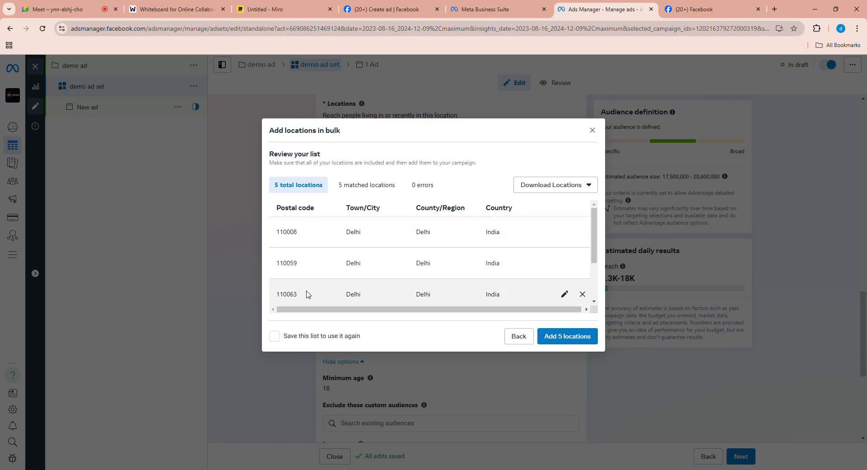
- Review the matched postal codes for Delhi, Meerut and Sardhana and add all five locations as exclusions
scroll(396, 268, "down", 1)
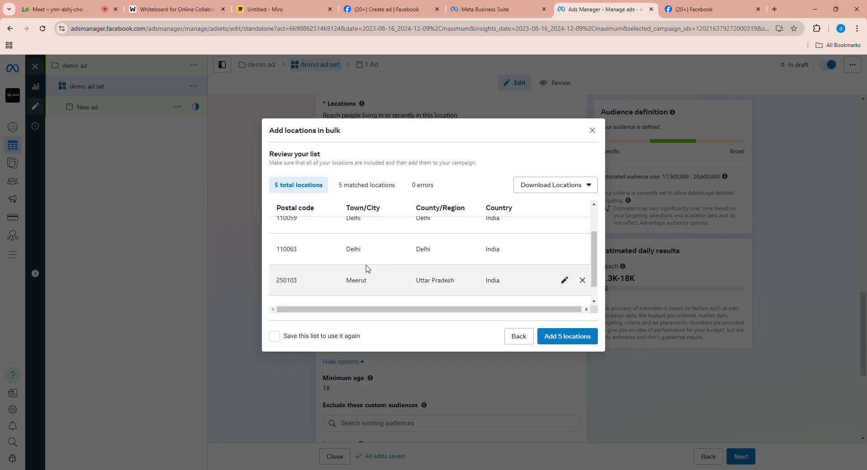
scroll(325, 280, "down", 1)
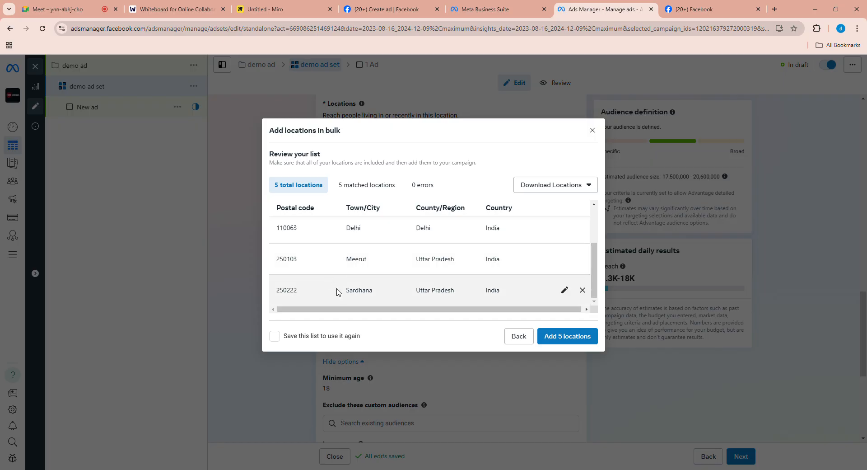
left_click(559, 340)
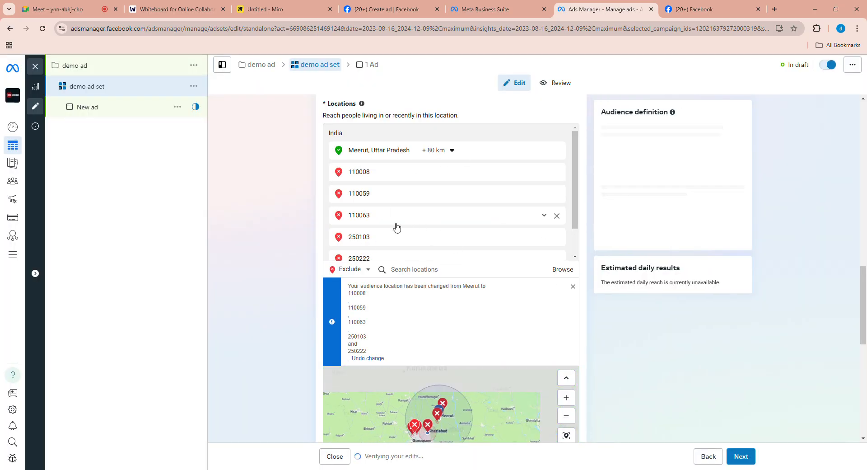
- Check the excluded postal codes on the map and switch the location search mode back to Include
scroll(406, 219, "down", 2)
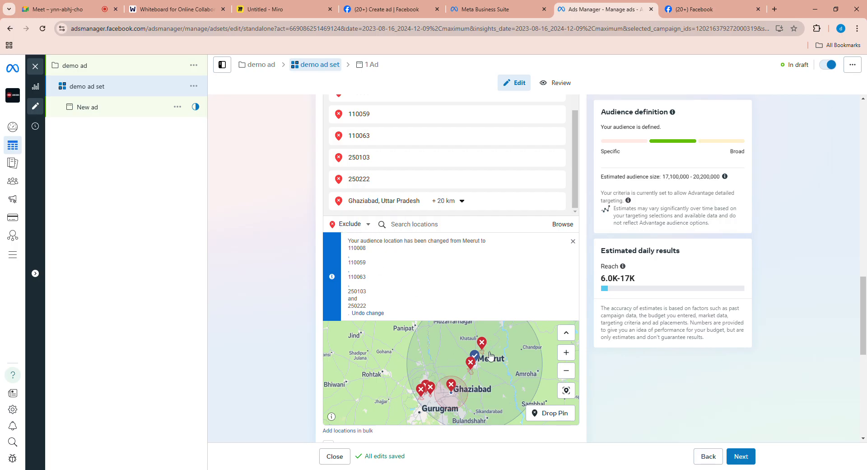
left_click(367, 225)
left_click(353, 235)
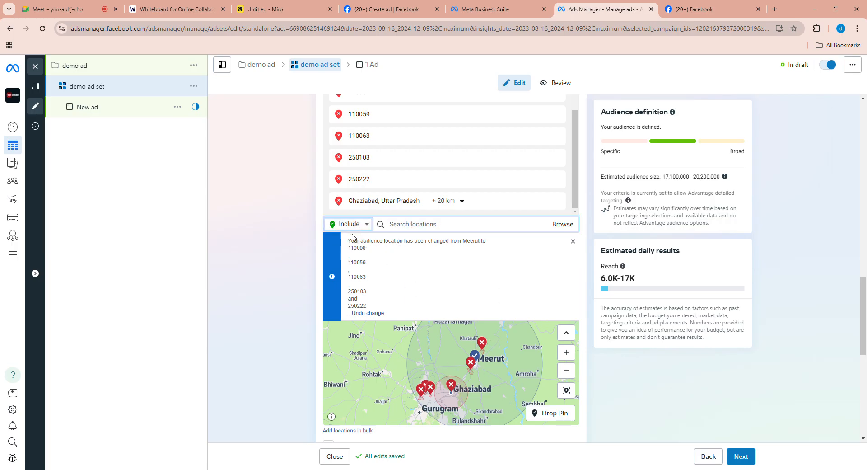
- Remove postal code 110008 from the excluded locations
left_click(406, 224)
scroll(474, 183, "up", 2)
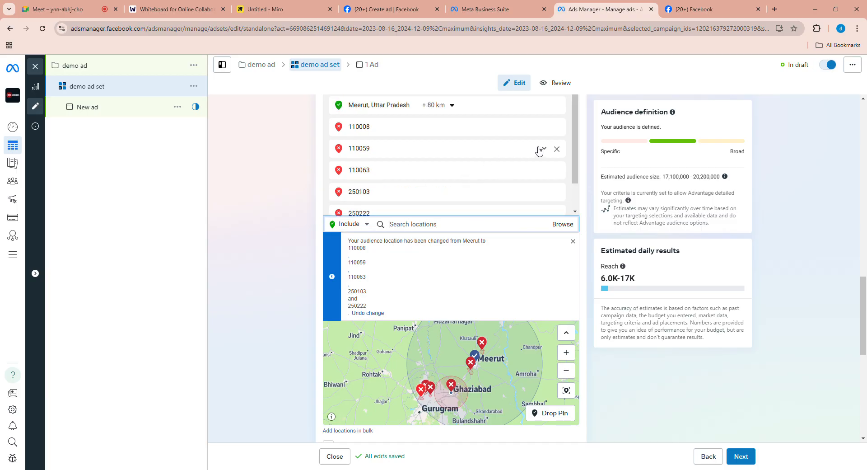
left_click(557, 128)
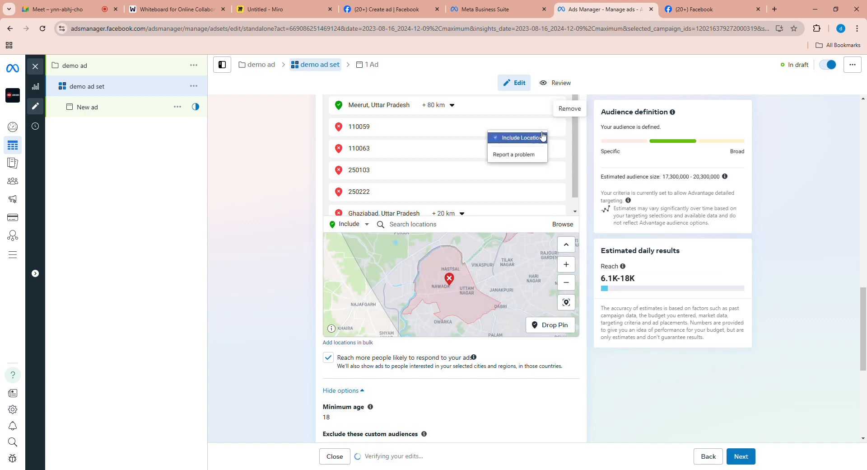
- Switch postal code 110059, Ghaziabad and postal code 110063 from excluded to included locations
left_click(539, 138)
left_click(544, 127)
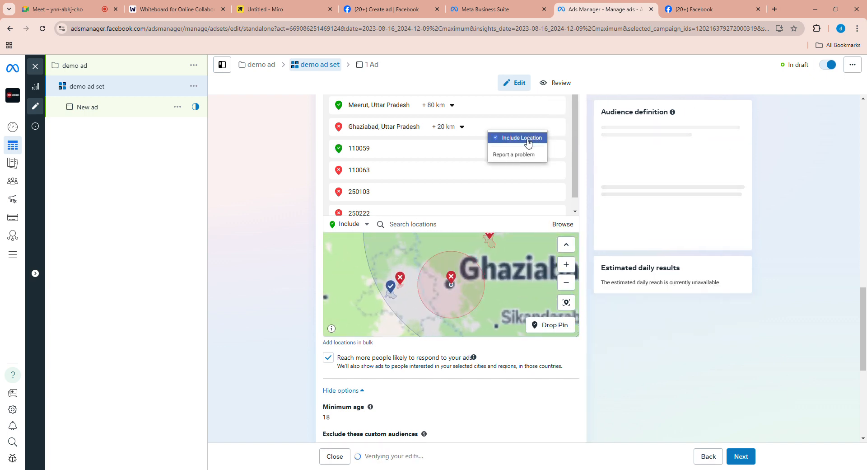
left_click(540, 137)
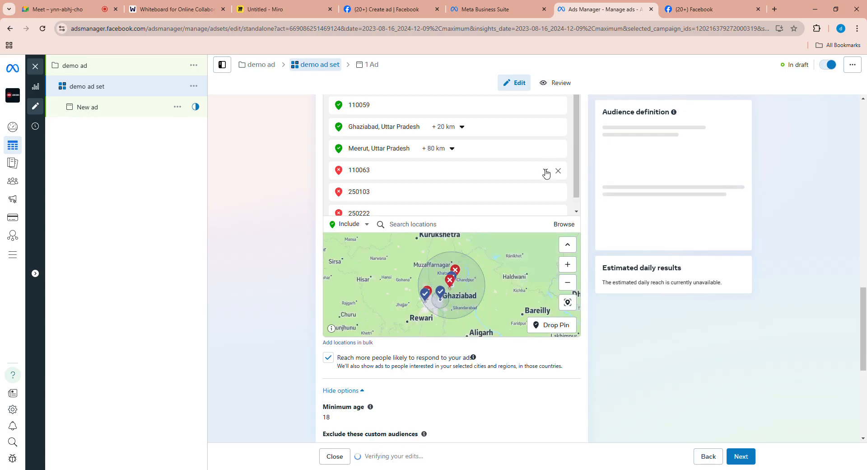
left_click(547, 170)
left_click(532, 186)
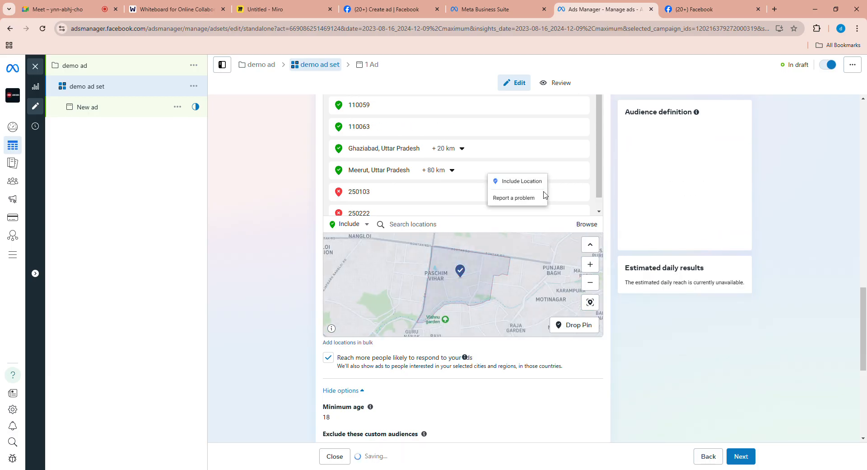
- Switch postal codes 250103 and 250222 from excluded to included locations
left_click(545, 192)
left_click(540, 201)
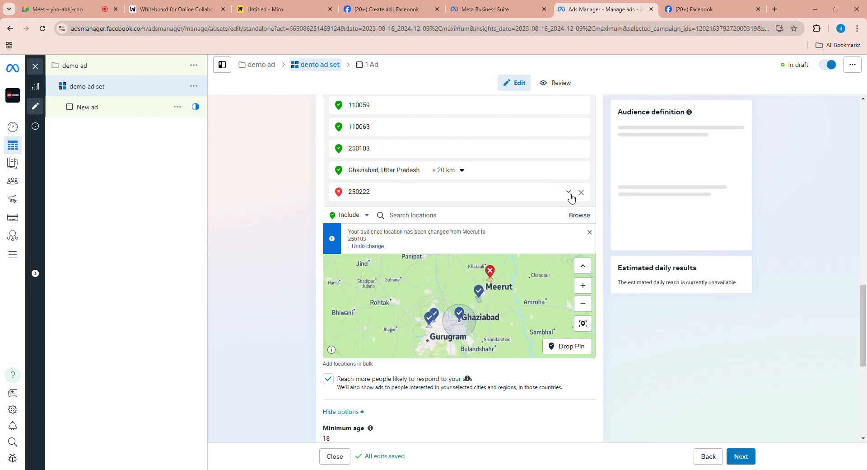
left_click(555, 192)
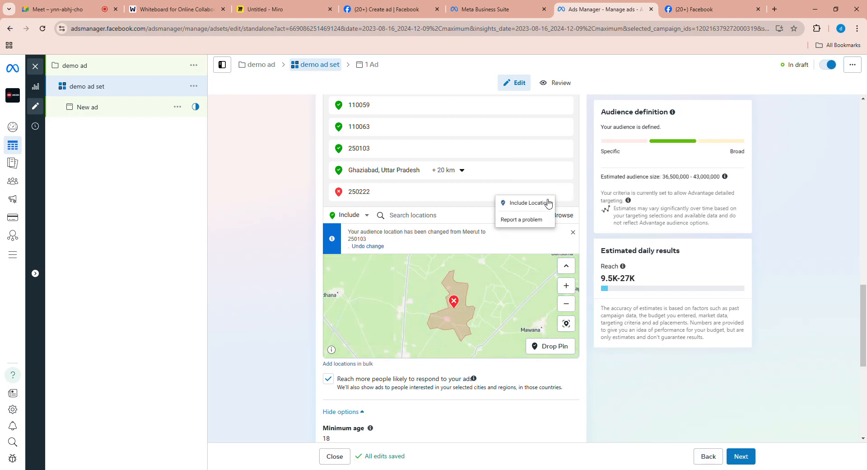
left_click(543, 207)
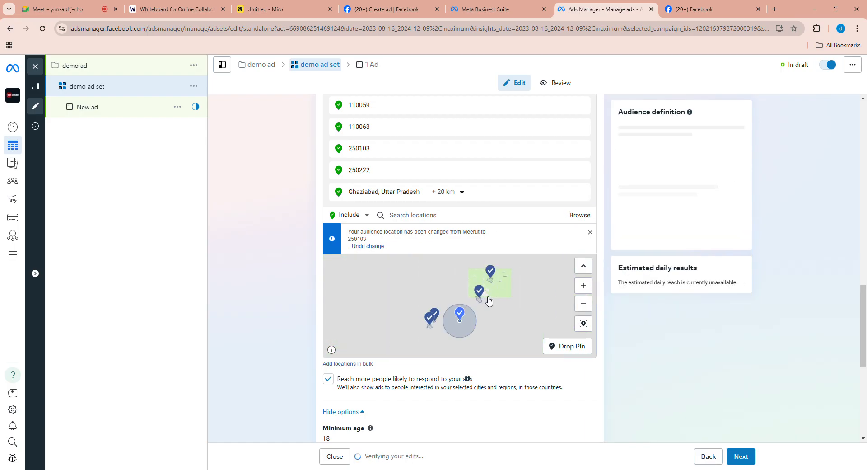
- Inspect the included location pins on the map around Meerut, Ghaziabad and Partapur
scroll(528, 307, "up", 2)
left_click_drag(429, 304, 485, 366)
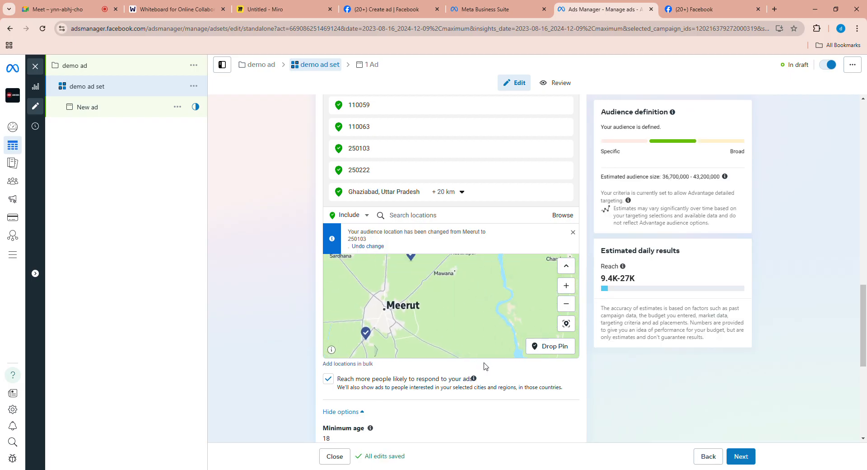
left_click_drag(464, 315, 473, 324)
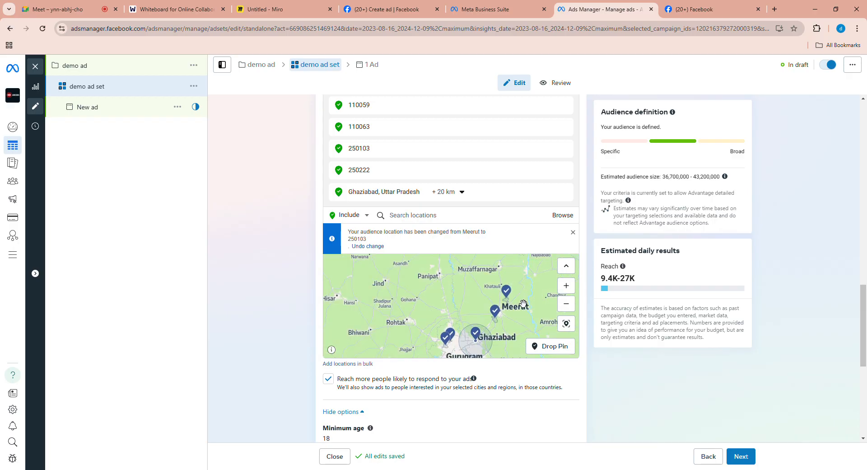
scroll(514, 311, "up", 2)
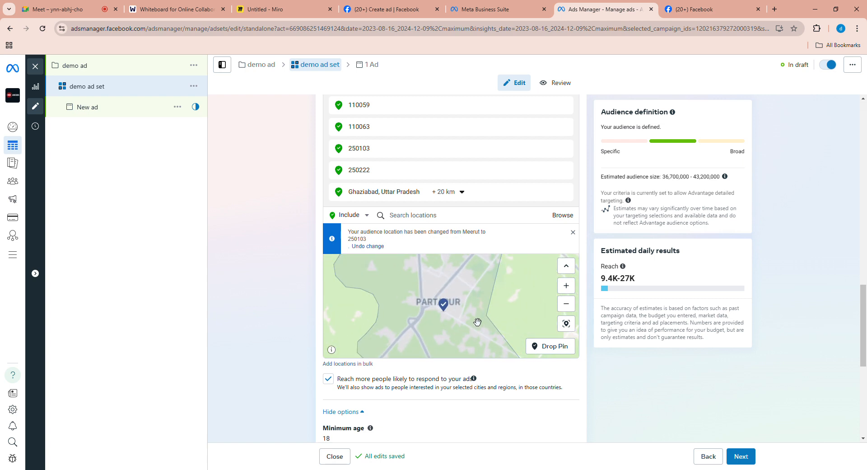
scroll(502, 303, "up", 3)
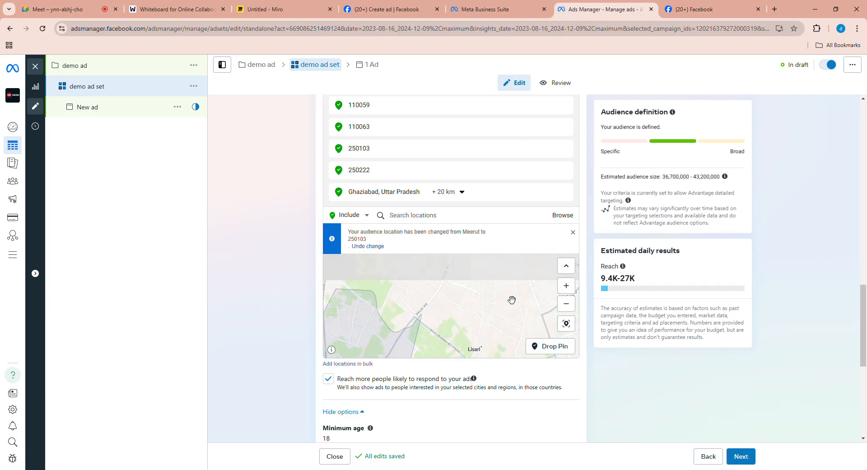
- Examine the boundary of the included postal code area north of Meerut on the map
left_click_drag(498, 304, 459, 351)
left_click_drag(492, 292, 455, 364)
left_click_drag(529, 285, 513, 326)
scroll(508, 318, "down", 3)
scroll(515, 316, "up", 4)
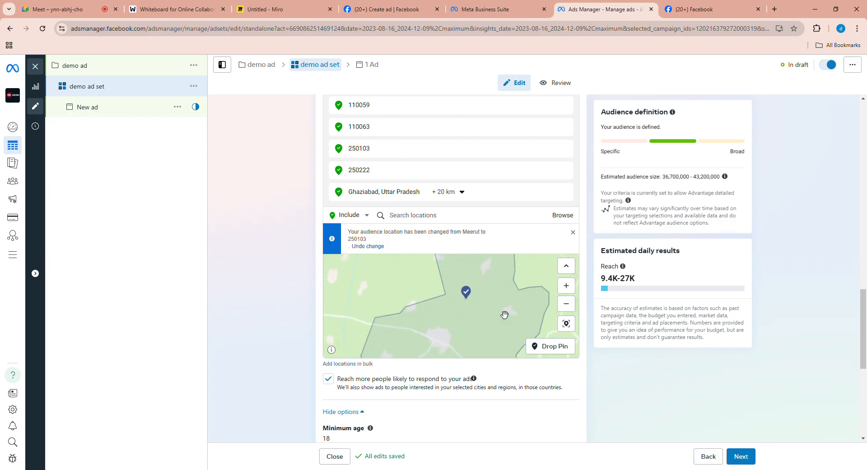
scroll(515, 314, "up", 2)
left_click_drag(484, 313, 494, 301)
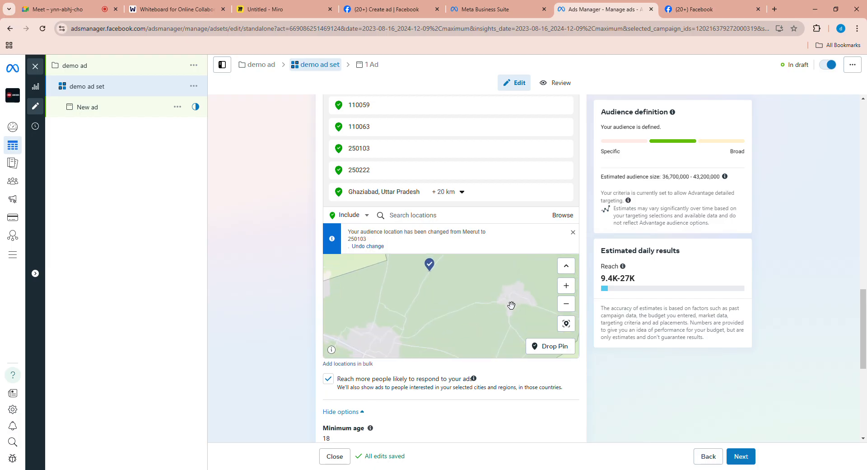
scroll(511, 305, "down", 2)
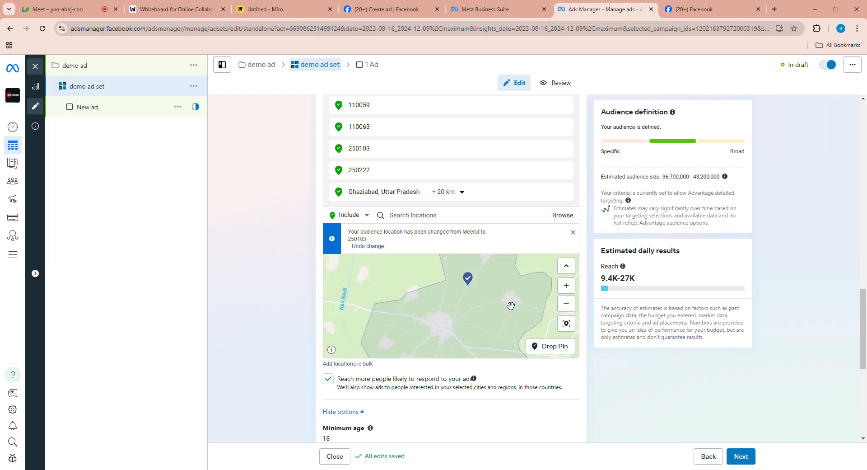
left_click_drag(477, 327, 484, 300)
scroll(488, 309, "down", 2)
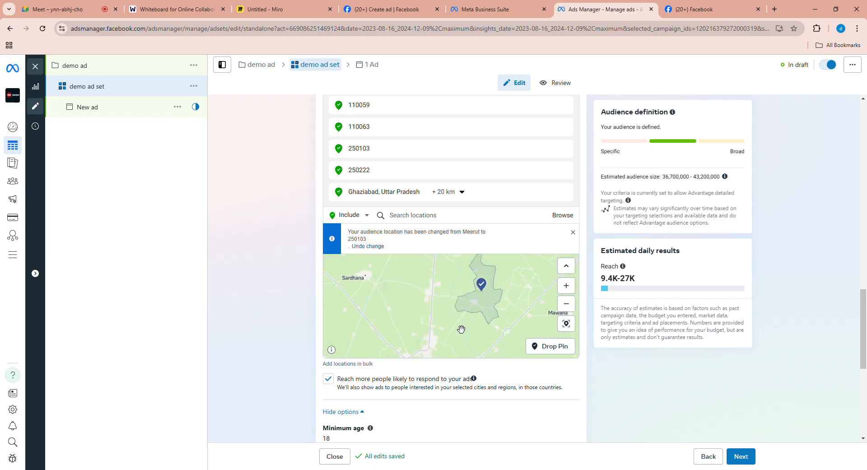
left_click_drag(462, 329, 449, 294)
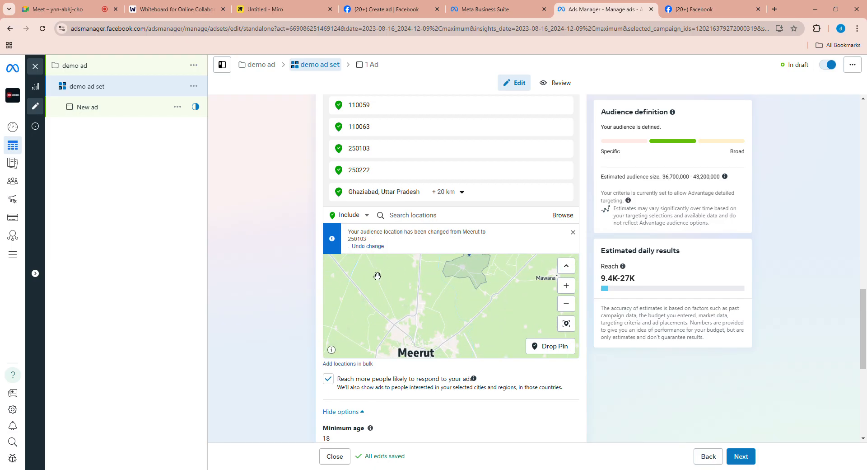
- View the location types available for adding locations in bulk and close the dialog without adding any
left_click(367, 363)
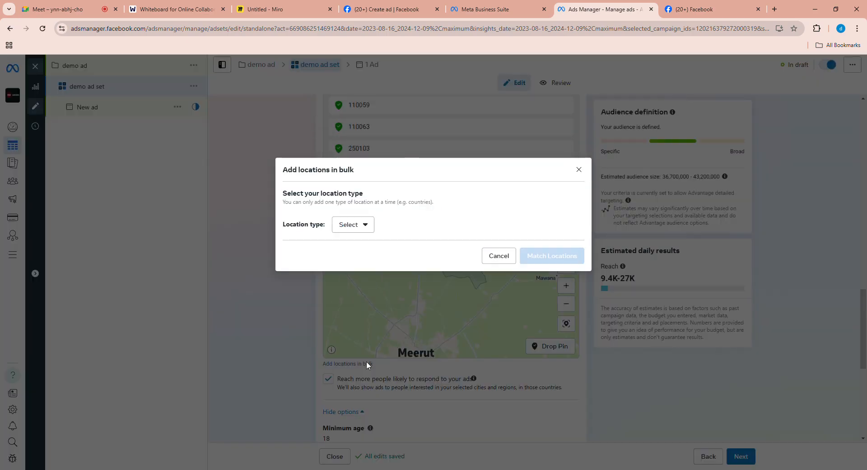
left_click(368, 229)
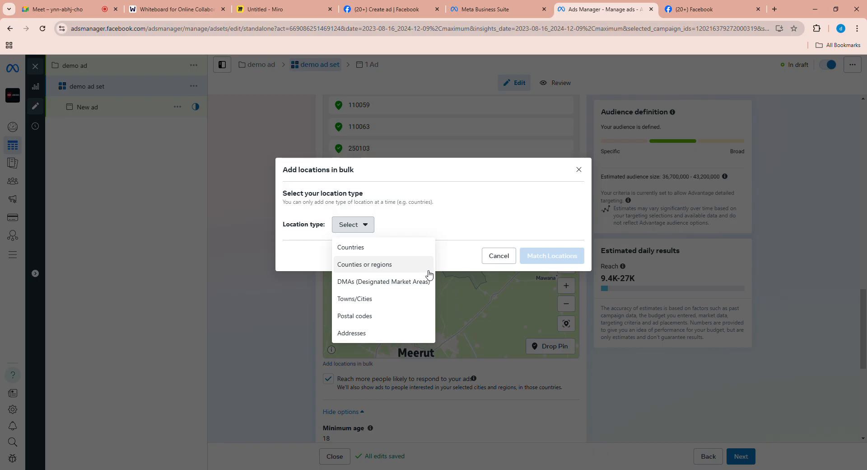
left_click(579, 170)
- View the available minimum age options for the audience without changing the selection
scroll(619, 356, "down", 5)
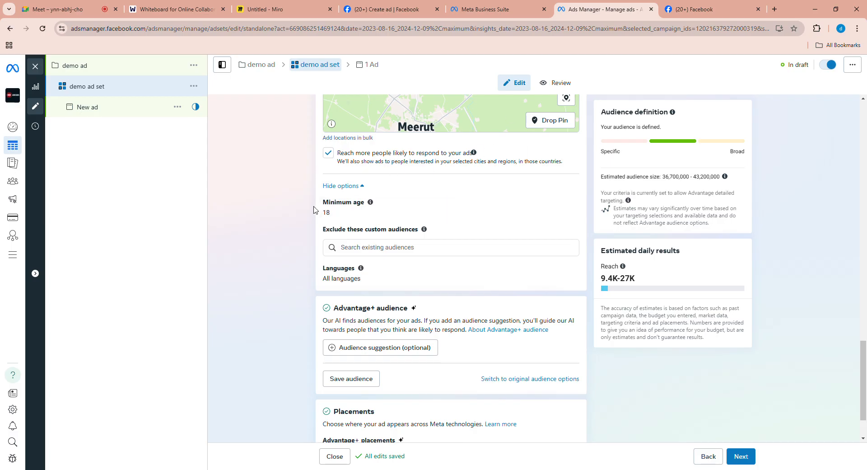
left_click(569, 208)
left_click(366, 215)
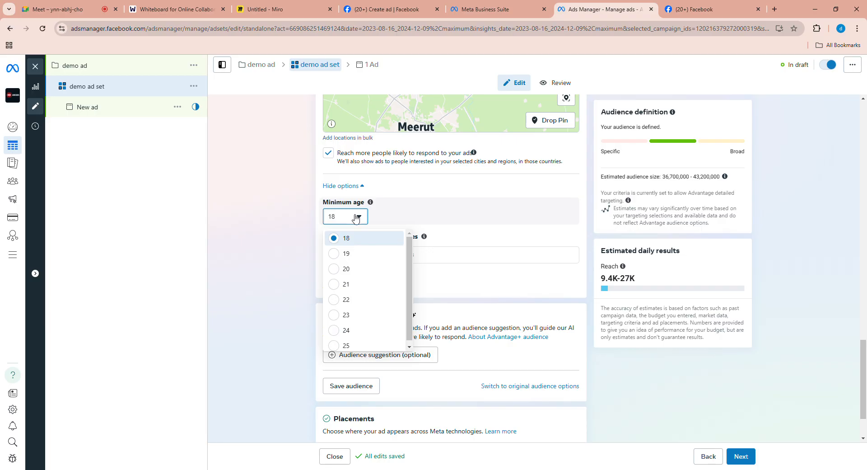
left_click(364, 216)
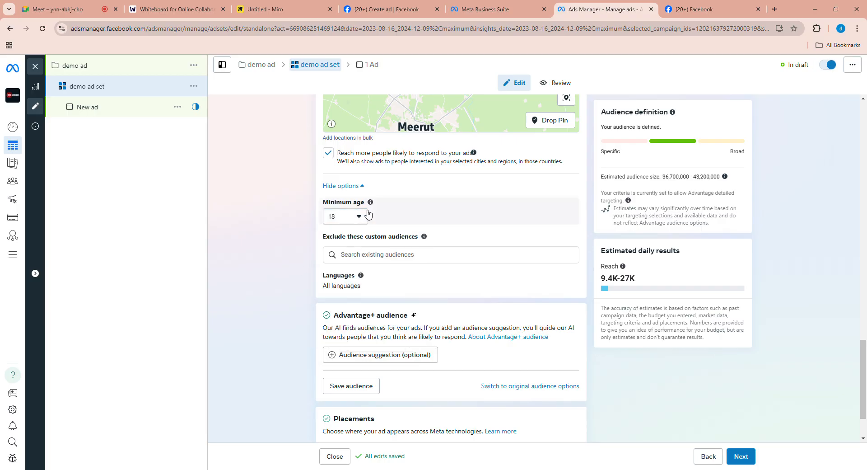
- Add English (All) as an audience language
scroll(433, 285, "down", 1)
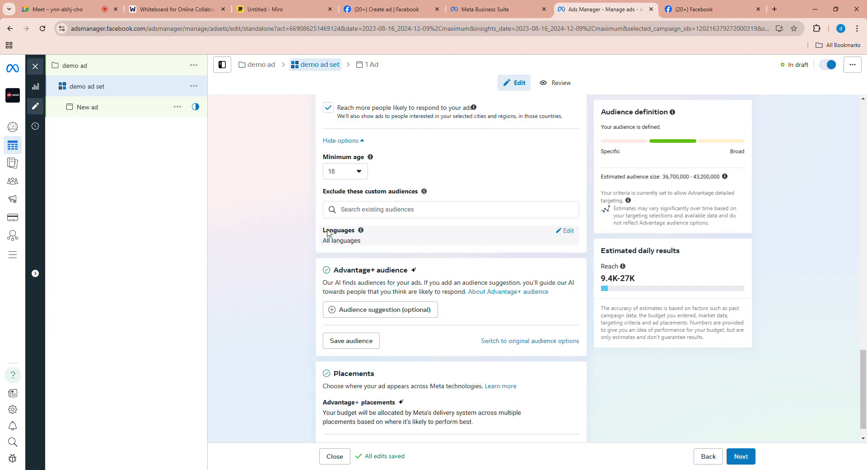
left_click(566, 231)
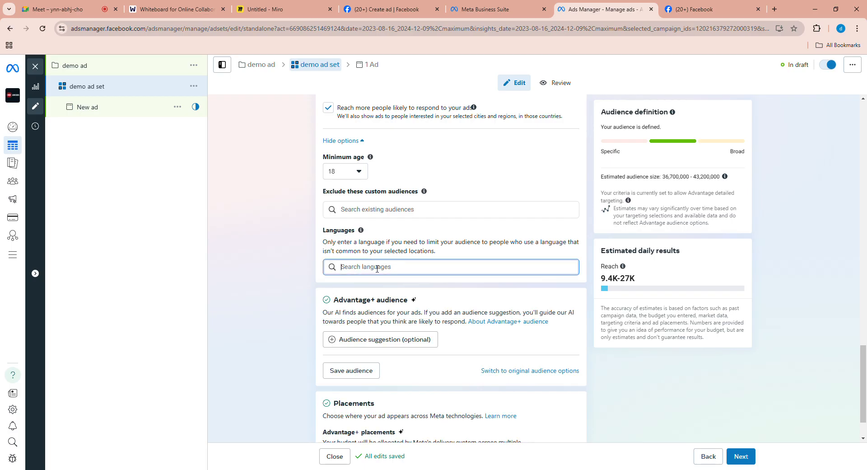
type("english")
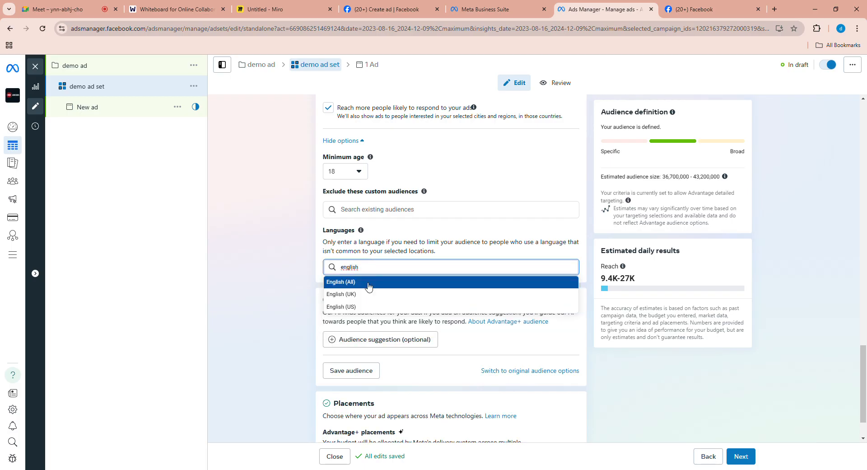
left_click(367, 283)
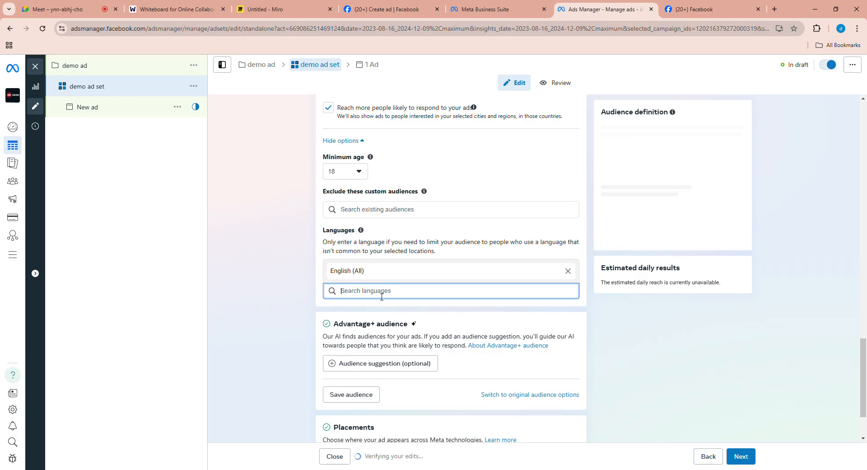
- Add Hindi as a second audience language
type("hinsi")
key("BackSpace")
key("BackSpace")
type("doi")
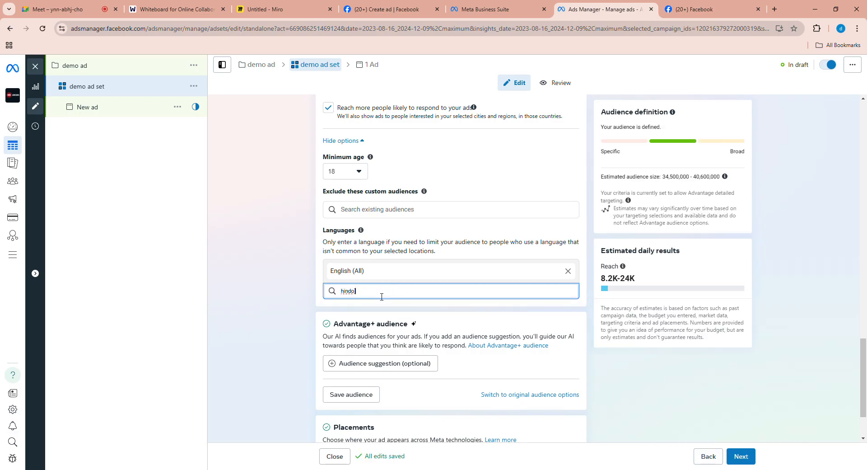
key("BackSpace")
type("i")
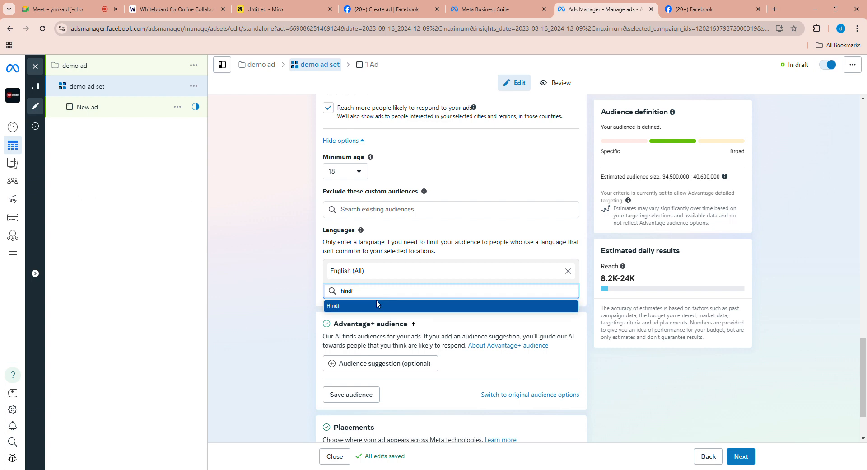
left_click(442, 306)
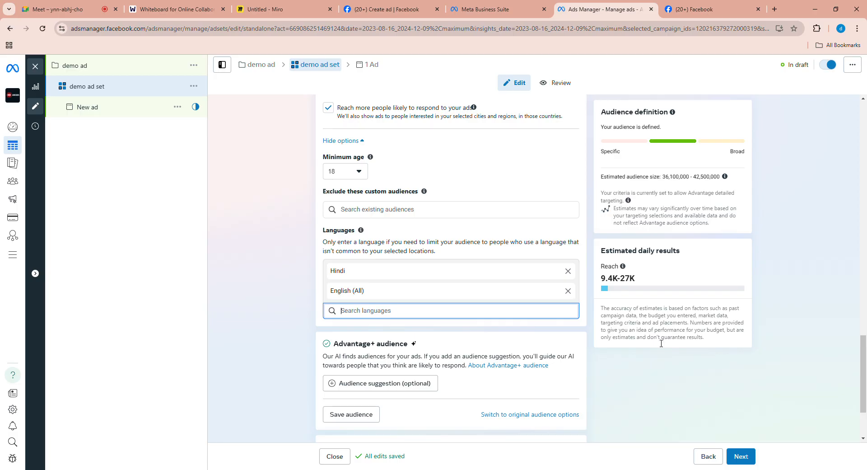
- Open the optional audience suggestion settings for the Advantage+ audience and review the age, gender and detailed targeting options
scroll(655, 346, "down", 2)
scroll(650, 347, "down", 1)
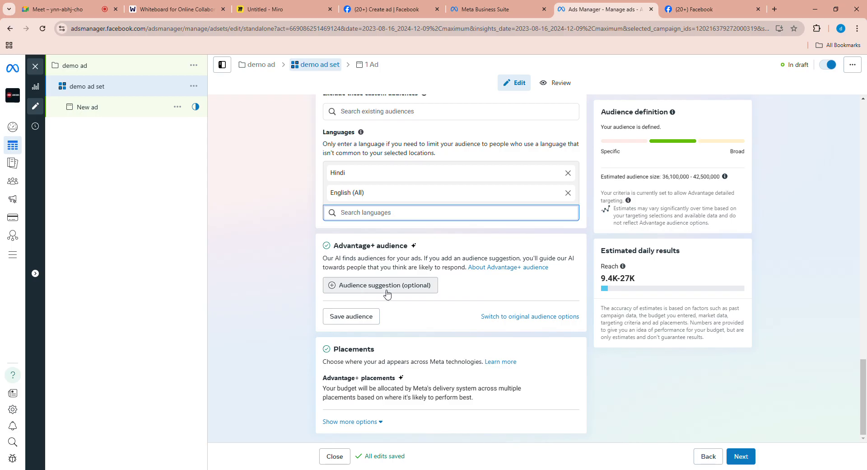
left_click(407, 296)
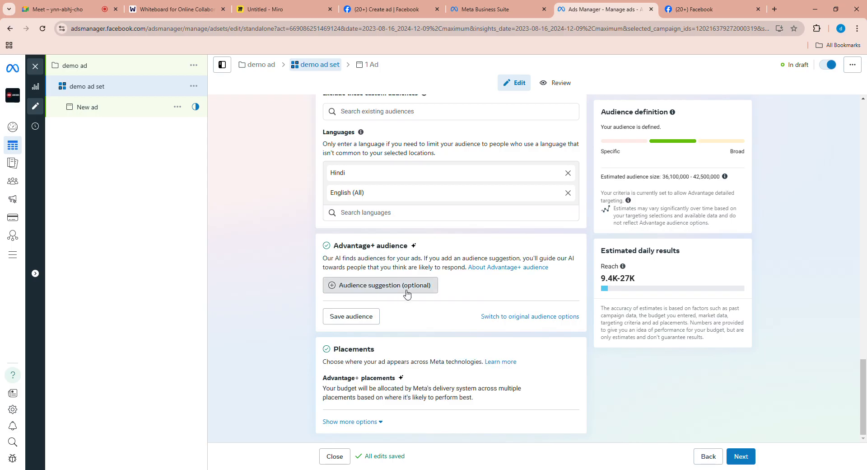
scroll(421, 319, "down", 1)
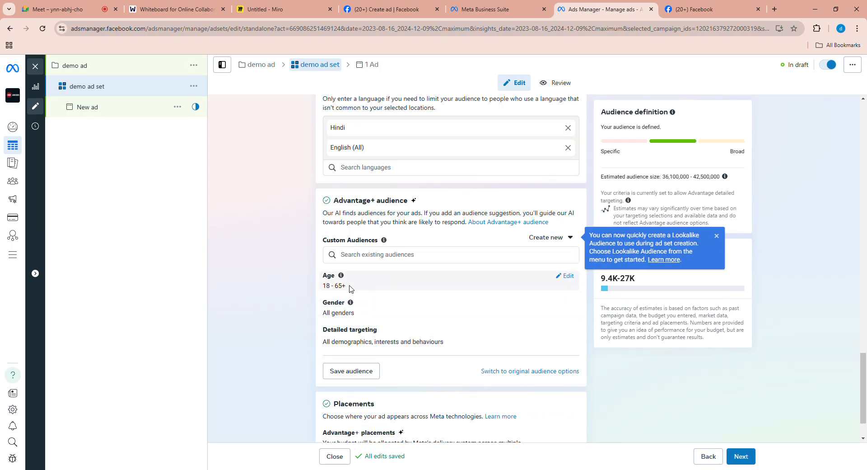
scroll(426, 312, "down", 1)
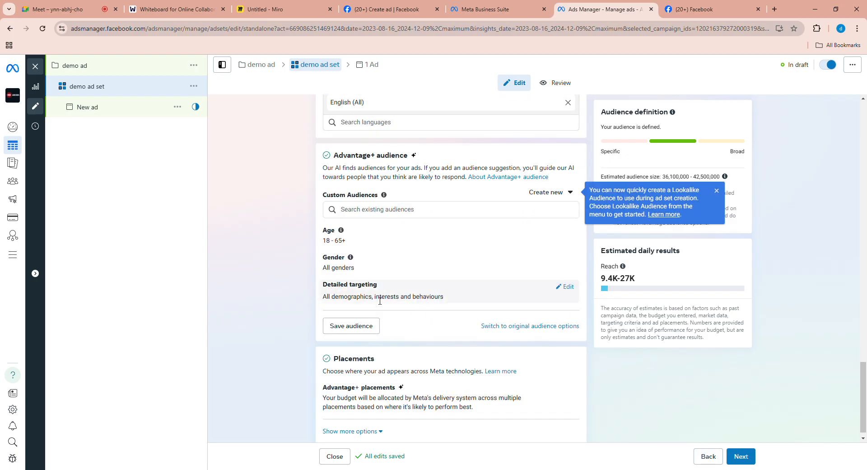
- Open detailed targeting for editing and browse its demographics, interests and behaviours categories
left_click(565, 288)
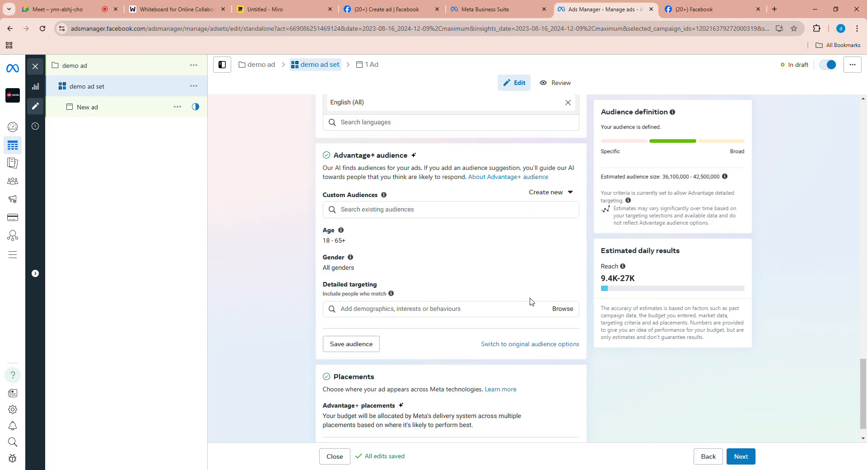
scroll(502, 289, "down", 1)
left_click(565, 288)
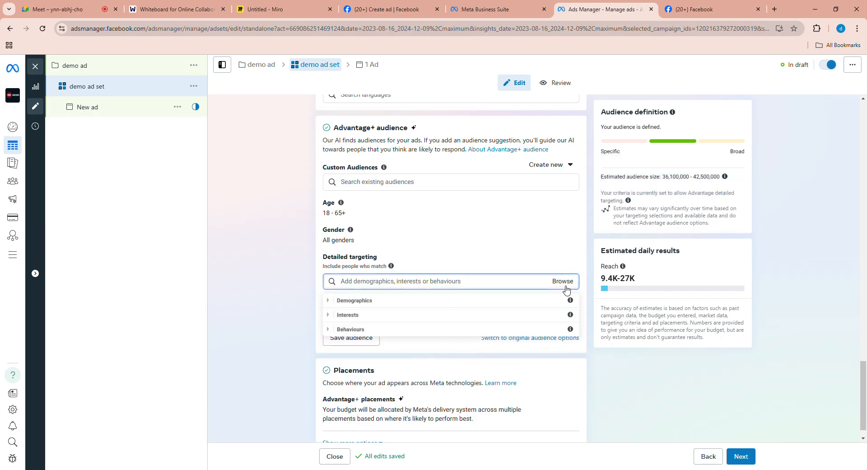
- Browse the subcategories under Demographics, Interests and Behaviours in detailed targeting, closing the list without adding any
left_click(371, 300)
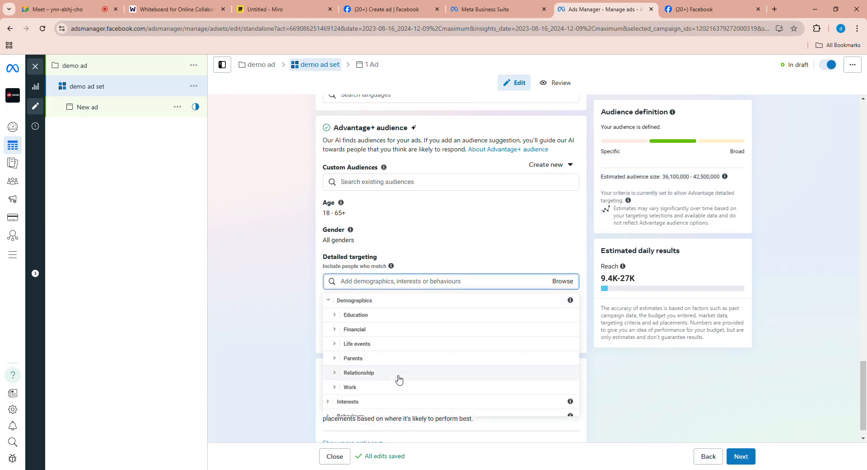
left_click(380, 303)
left_click(378, 314)
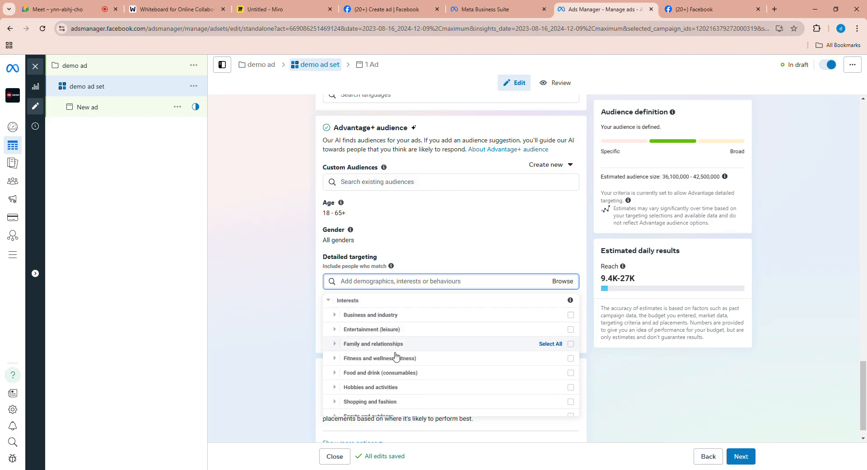
left_click(374, 300)
left_click(372, 330)
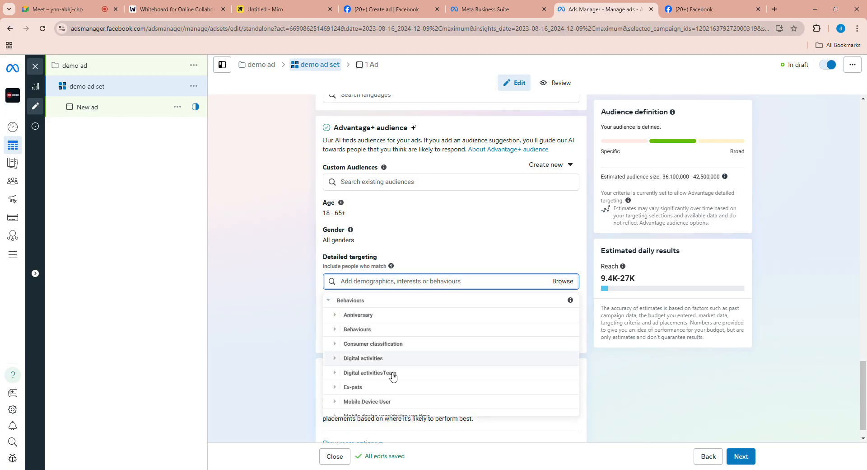
scroll(344, 347, "down", 3)
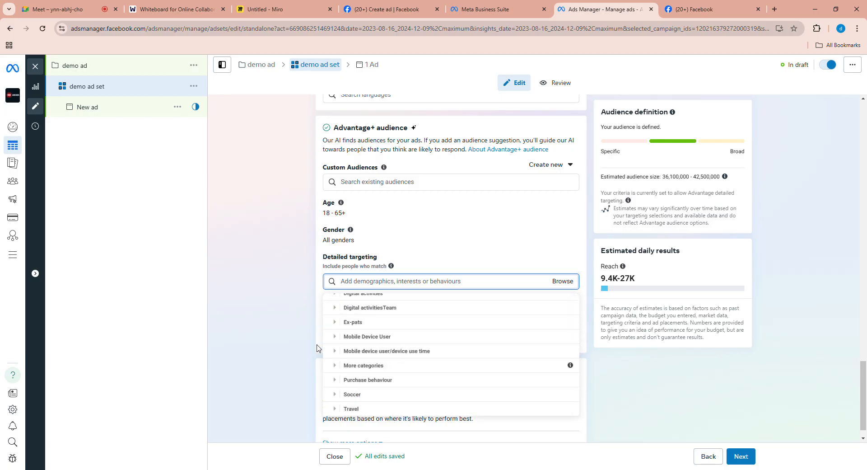
left_click(301, 320)
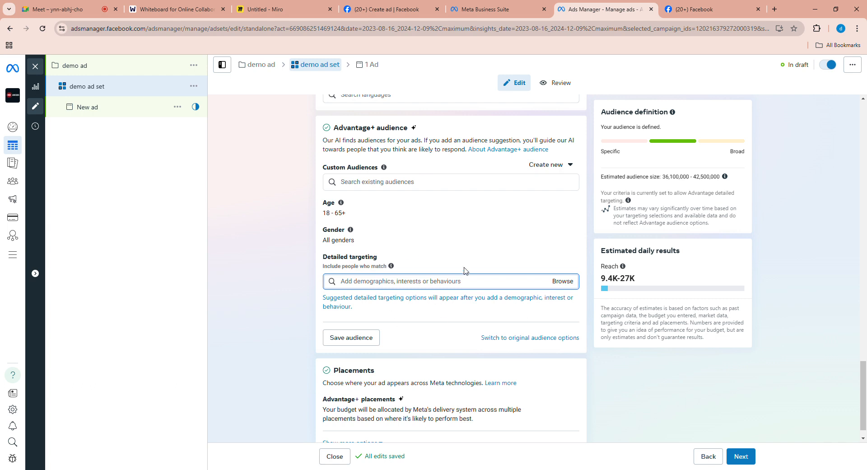
- Switch the ad set to manual placements and remove Audience Network from its platforms
scroll(550, 322, "down", 1)
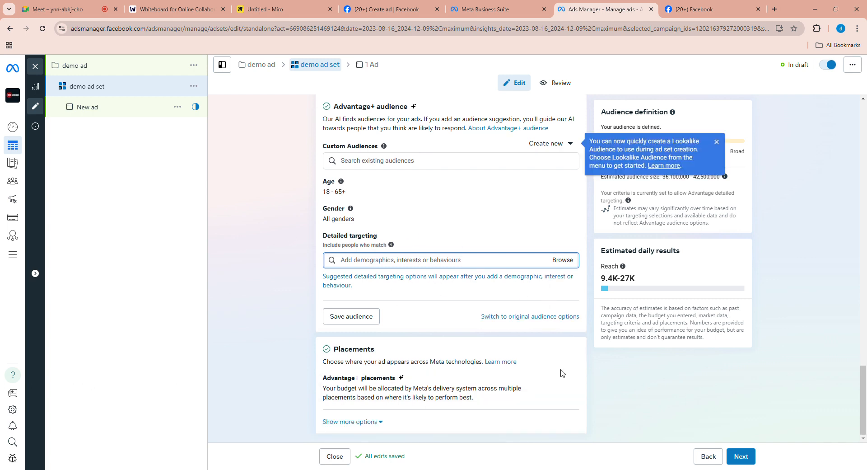
left_click(573, 383)
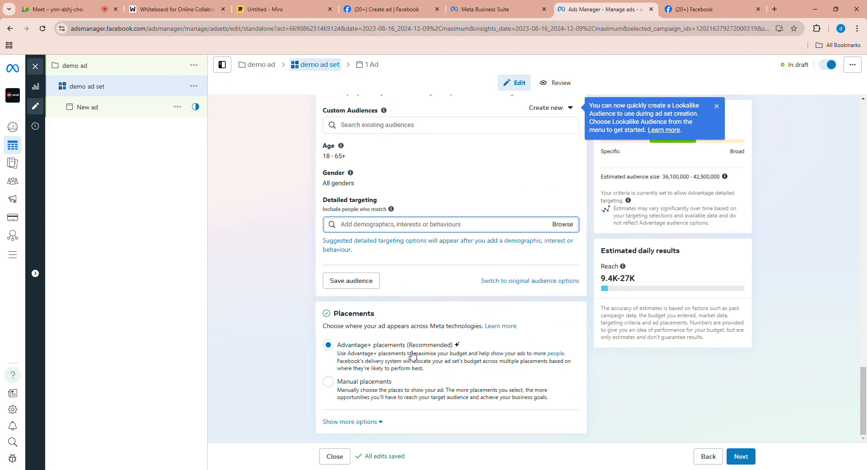
left_click(329, 381)
scroll(470, 316, "down", 5)
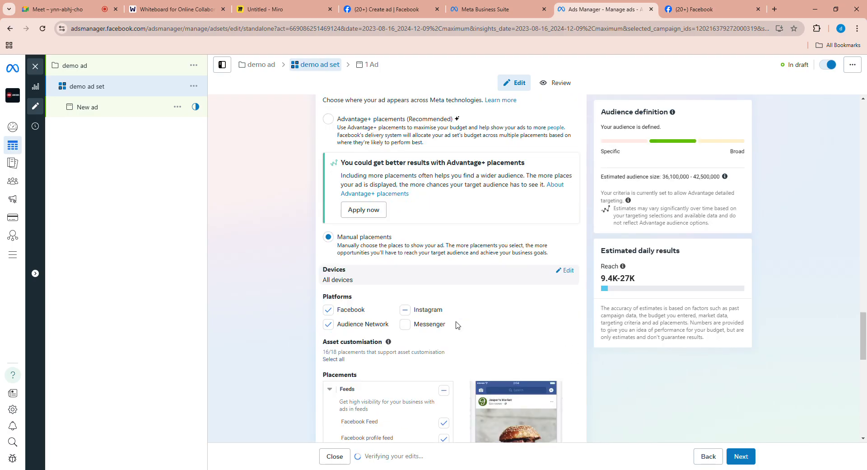
scroll(457, 325, "down", 1)
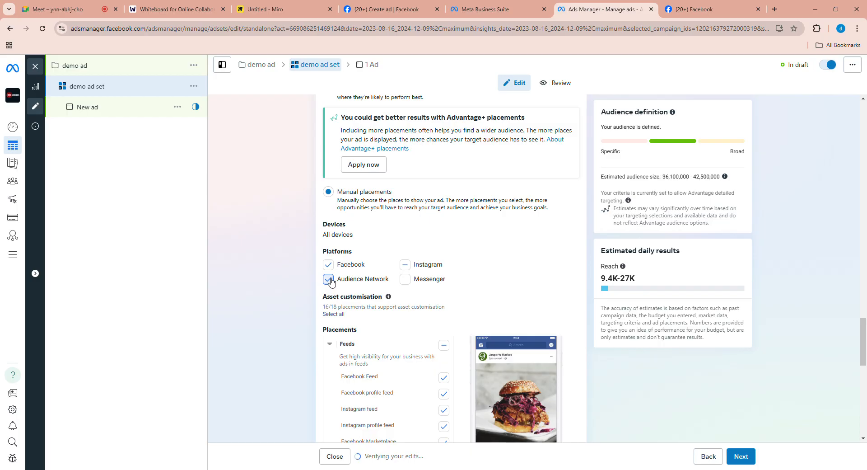
left_click(330, 280)
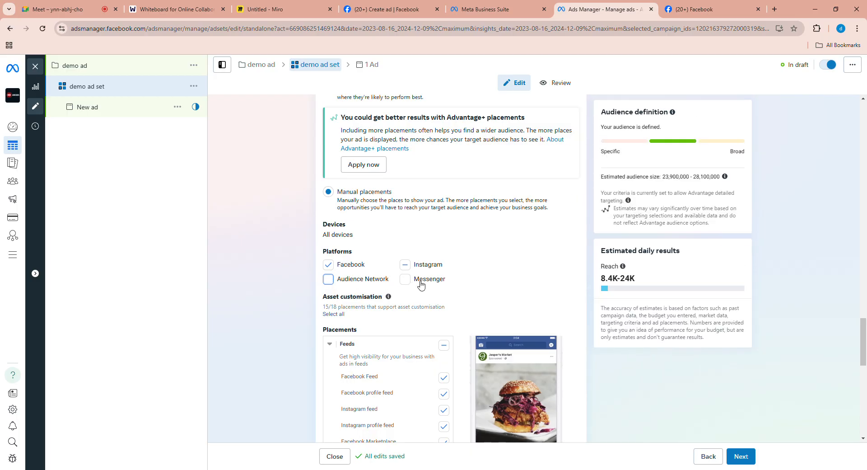
- Switch to the Miro whiteboard and handwrite an underlined "Placement" heading followed by a plus sign below the budget notes
left_click(176, 9)
left_click(271, 9)
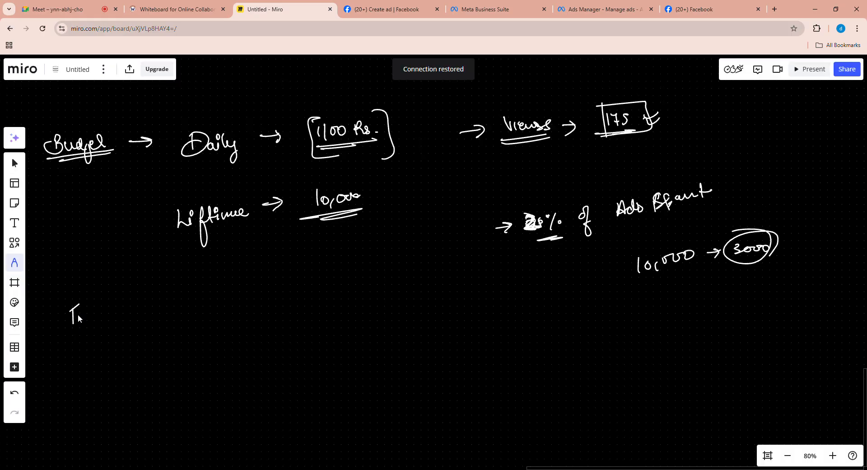
mouse_move(68, 307)
left_mouse_down()
mouse_move(92, 314)
mouse_move(126, 301)
left_mouse_up()
left_click_drag(80, 331, 122, 324)
left_click_drag(144, 309, 154, 309)
left_click_drag(149, 304, 150, 314)
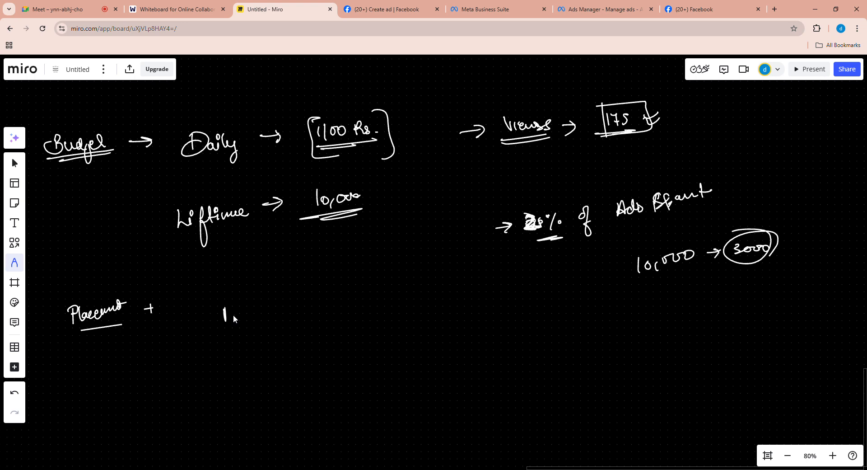
- Handwrite a double-underlined "Facebook" and an "Insta" beside it as placement platforms on the whiteboard
left_click_drag(224, 309, 232, 315)
mouse_move(267, 311)
left_mouse_down()
mouse_move(268, 319)
mouse_move(290, 320)
left_mouse_up()
mouse_move(288, 309)
left_mouse_down()
mouse_move(296, 318)
mouse_move(305, 312)
left_mouse_up()
left_click_drag(230, 333, 288, 326)
mouse_move(360, 304)
left_mouse_down()
mouse_move(369, 304)
mouse_move(364, 316)
left_mouse_up()
left_click_drag(371, 309, 368, 317)
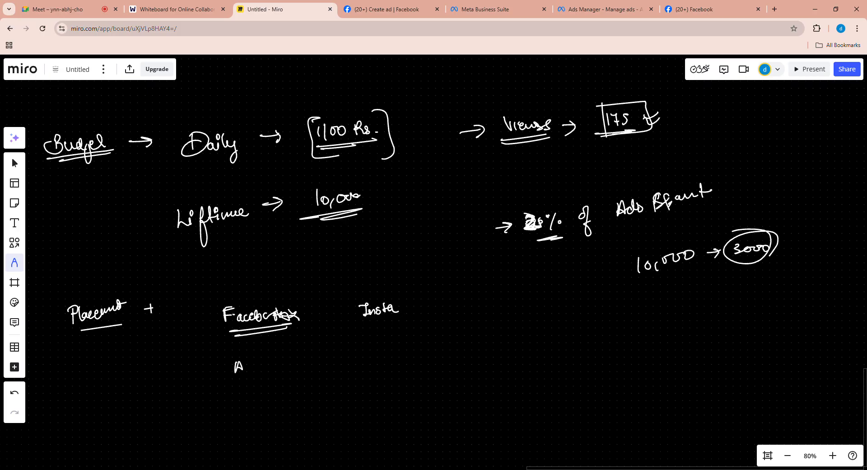
- Add an underlined "Audience" and a boxed Messenger note below the platforms, with an arrow from Audience to a boxed "3rd"
left_click_drag(266, 361, 267, 368)
mouse_move(369, 354)
left_mouse_down()
mouse_move(375, 340)
mouse_move(425, 366)
mouse_move(431, 329)
mouse_move(406, 360)
mouse_move(355, 348)
left_mouse_up()
mouse_move(233, 380)
left_mouse_down()
mouse_move(286, 371)
mouse_move(255, 442)
mouse_move(298, 424)
left_mouse_up()
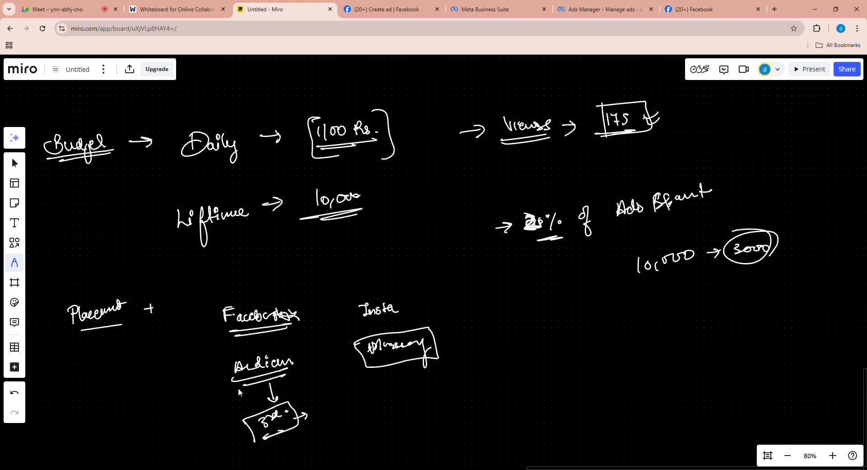
- Draw marks beside the Audience note and above the Facebook and Insta notes on the whiteboard
left_click_drag(221, 372, 226, 397)
mouse_move(211, 365)
left_mouse_down()
mouse_move(287, 345)
mouse_move(214, 400)
mouse_move(224, 372)
mouse_move(216, 384)
left_mouse_up()
left_click_drag(216, 371, 230, 387)
mouse_move(293, 292)
left_mouse_down()
mouse_move(214, 319)
mouse_move(296, 319)
left_mouse_up()
mouse_move(391, 284)
left_mouse_down()
mouse_move(393, 312)
mouse_move(391, 289)
left_mouse_up()
- Return to Ads Manager and examine the manual placements for feeds, stories and reels, in-stream ads, search results, messages and apps
left_click(601, 9)
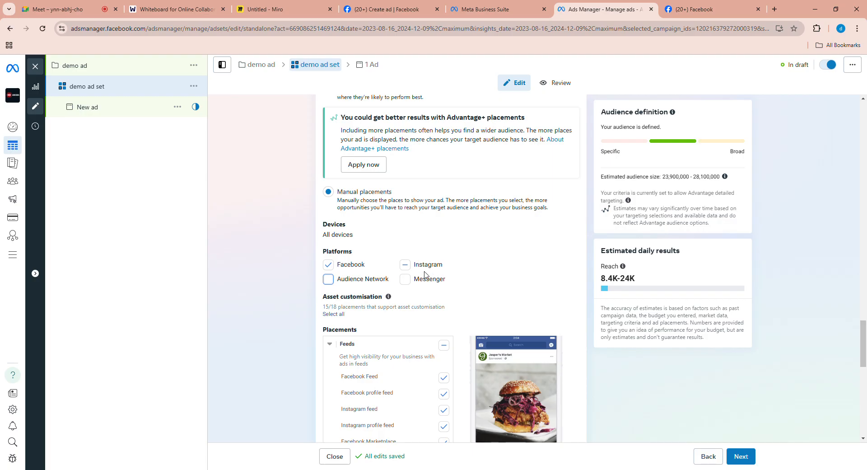
scroll(459, 285, "down", 1)
scroll(509, 218, "down", 5)
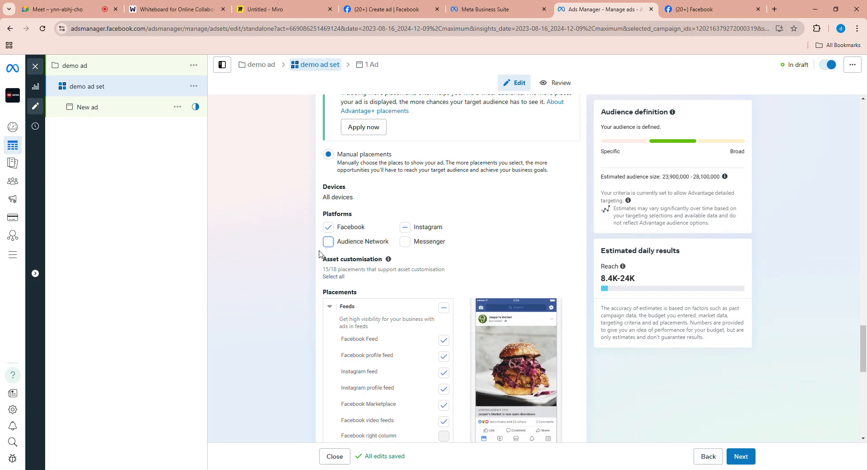
scroll(567, 344, "down", 3)
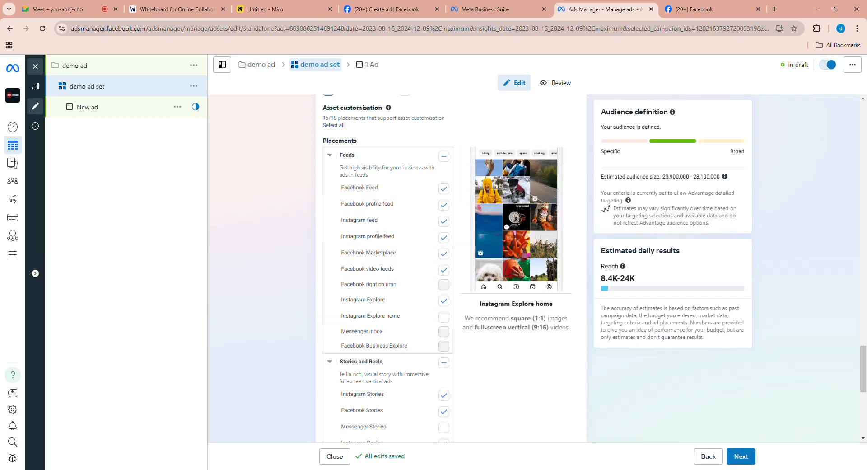
scroll(388, 326, "down", 3)
scroll(447, 312, "down", 2)
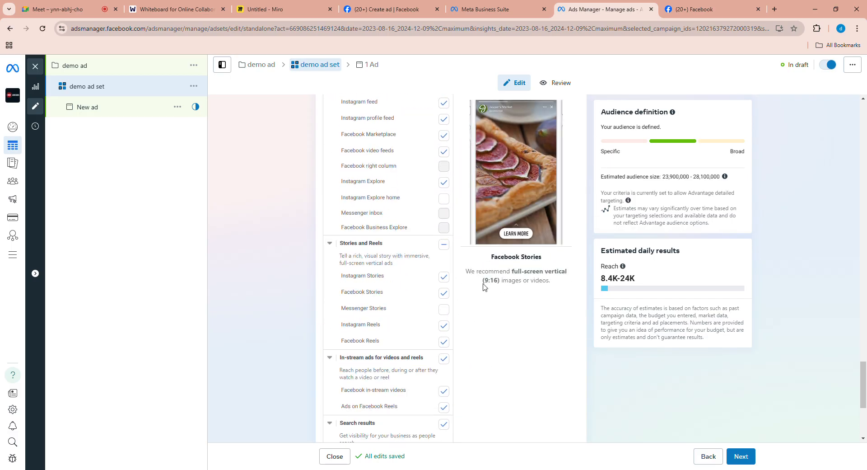
scroll(412, 378, "down", 4)
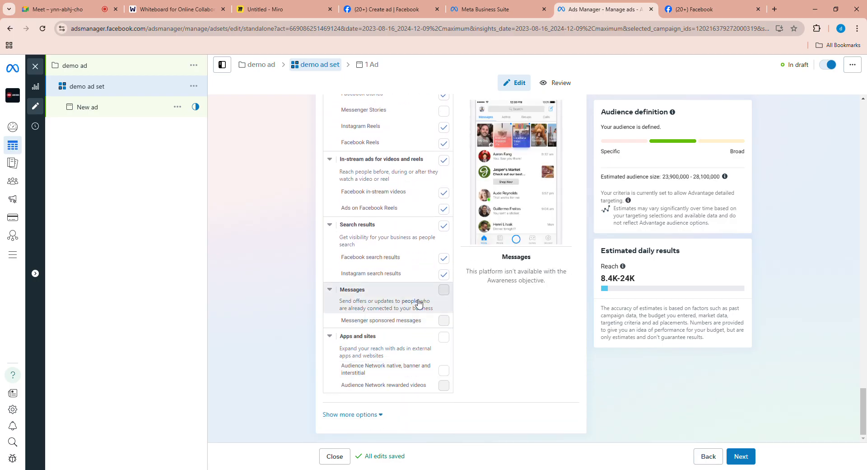
scroll(388, 271, "up", 4)
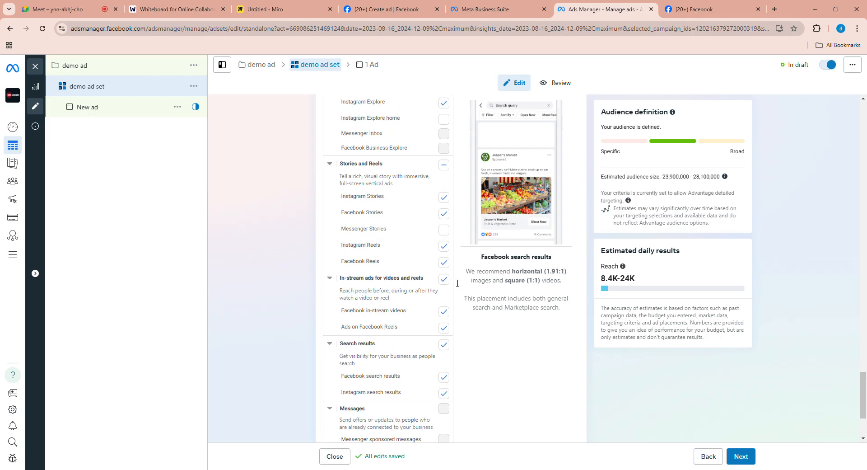
- Review the whole ad set from its performance goal through budget, schedule, locations and languages down to the placements
scroll(397, 244, "up", 15)
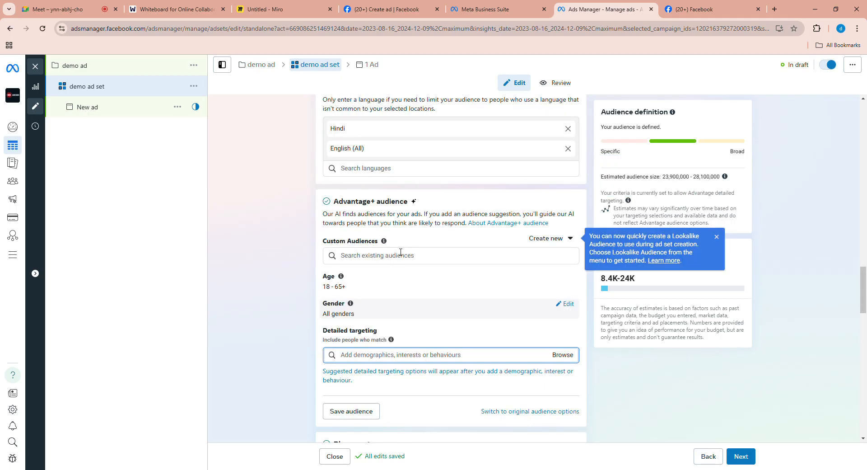
scroll(409, 231, "up", 15)
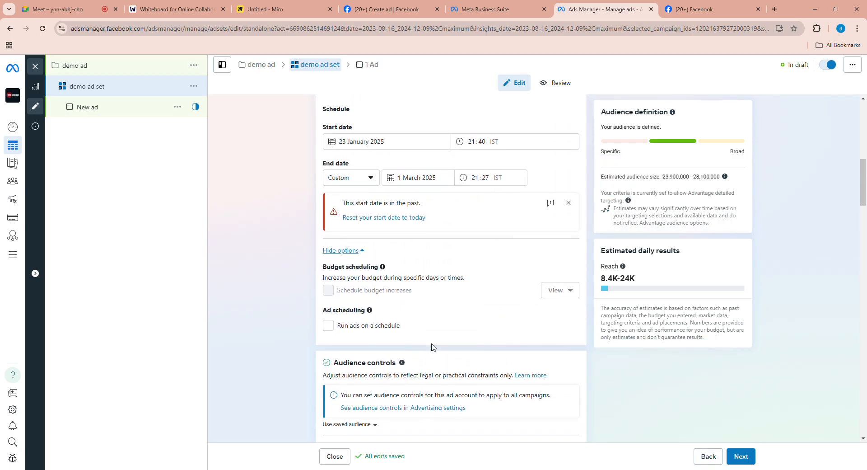
scroll(425, 286, "up", 4)
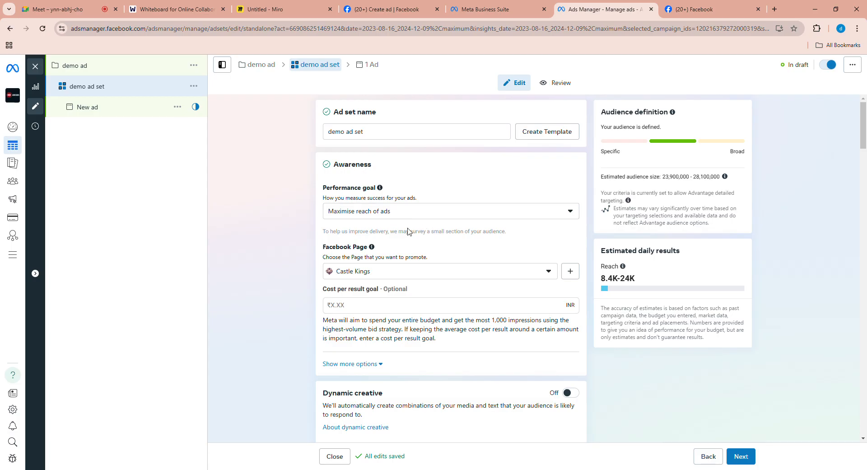
scroll(420, 248, "down", 1)
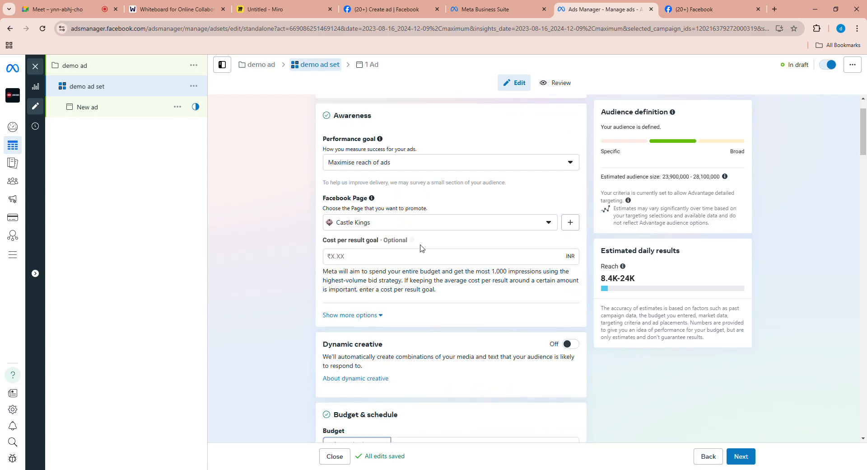
scroll(363, 248, "down", 1)
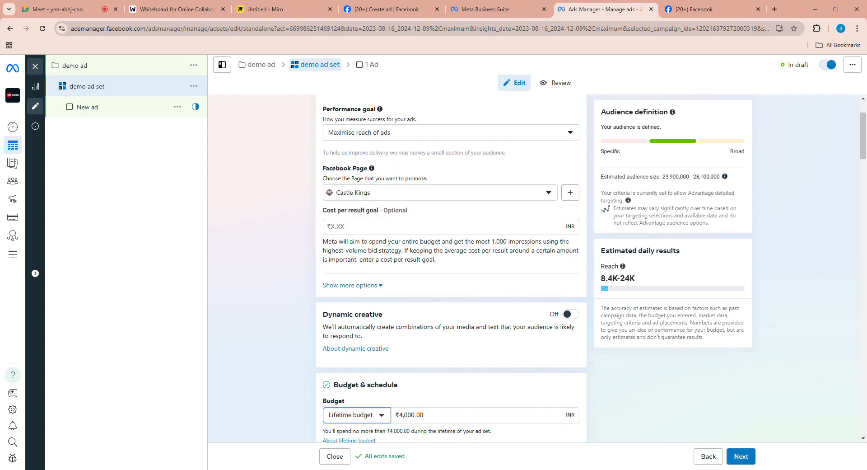
scroll(468, 294, "down", 3)
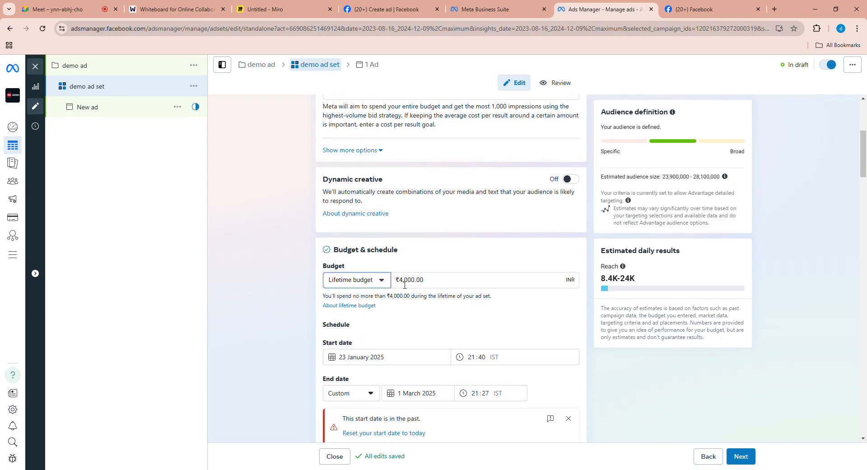
scroll(381, 315, "down", 2)
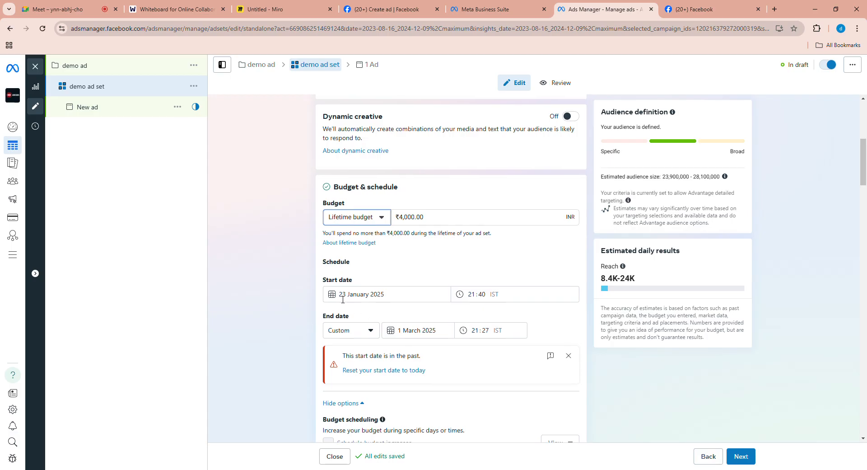
scroll(414, 325, "down", 7)
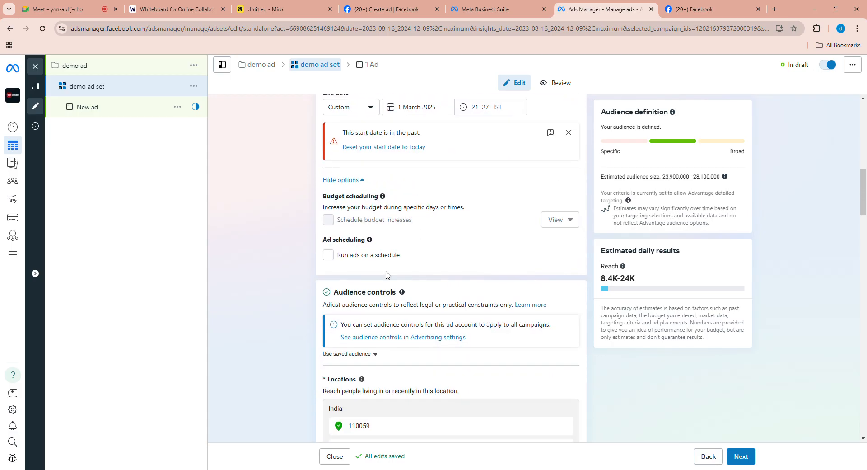
scroll(401, 250, "down", 5)
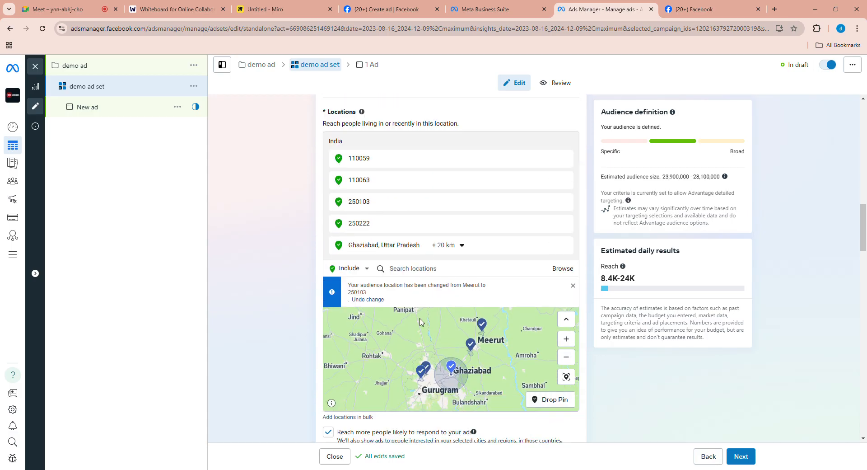
scroll(416, 258, "down", 5)
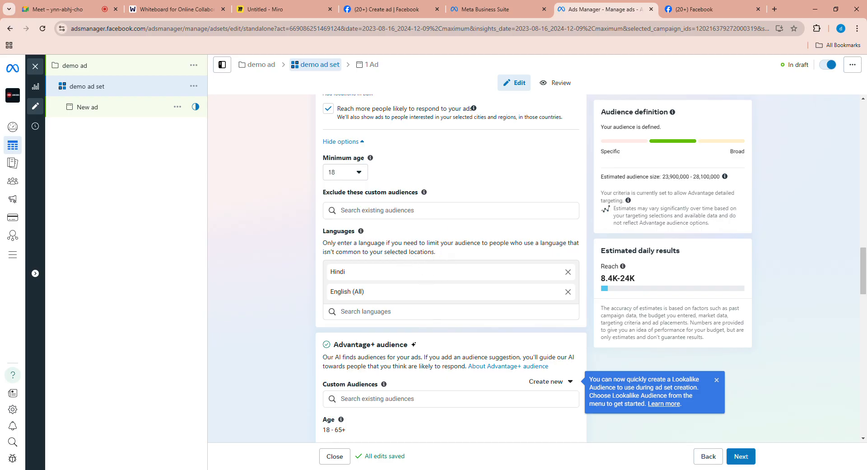
scroll(437, 354, "down", 15)
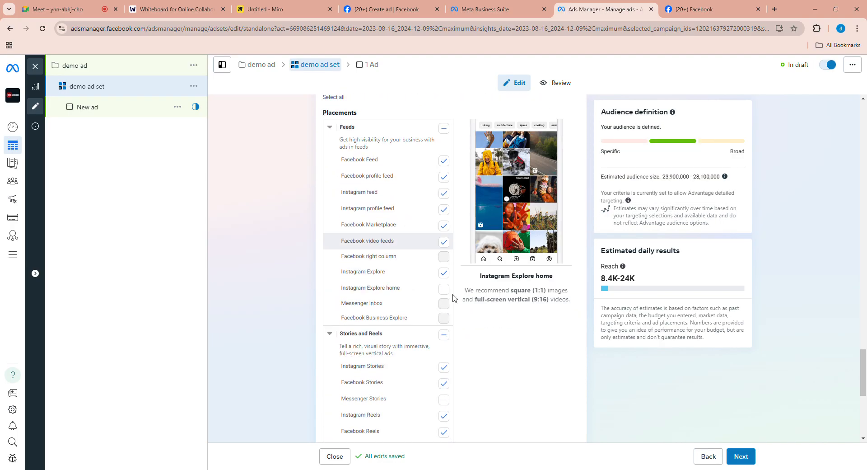
scroll(455, 298, "down", 1)
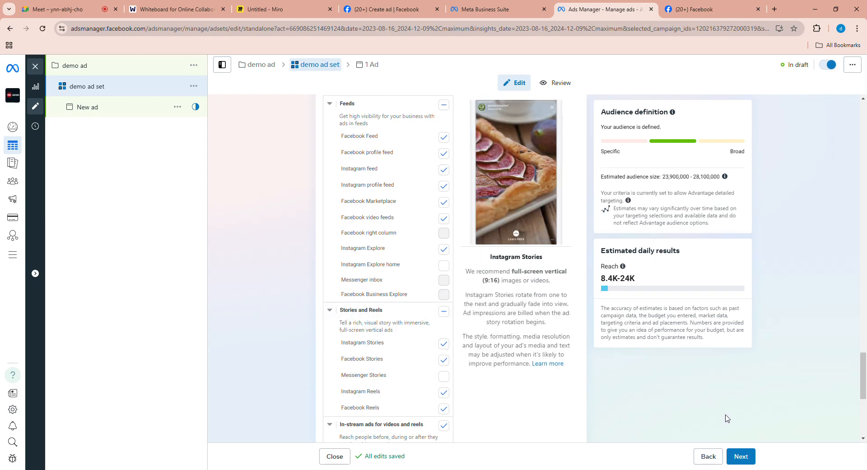
- Continue from the ad set to the ad and choose Castle Kings as its Facebook Page
left_click(744, 457)
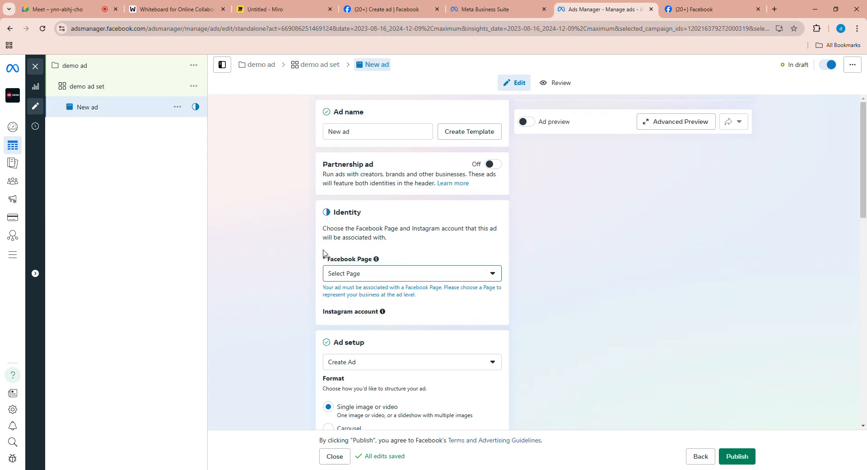
scroll(358, 254, "down", 1)
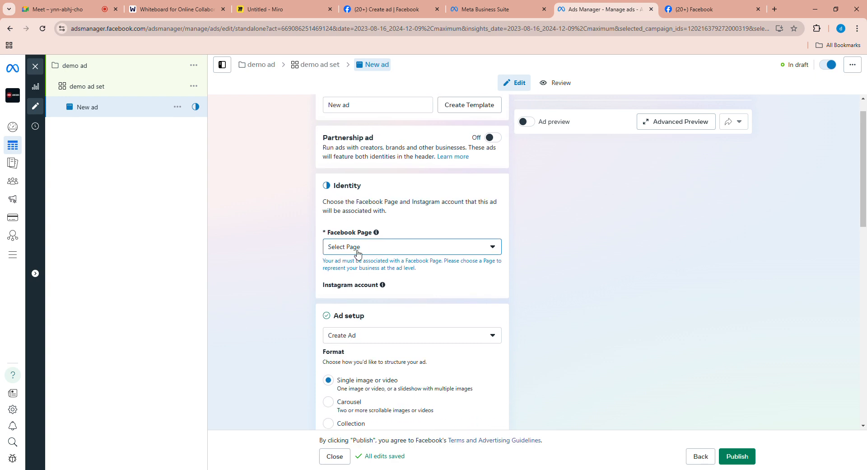
left_click(364, 244)
scroll(411, 325, "down", 1)
left_click(469, 306)
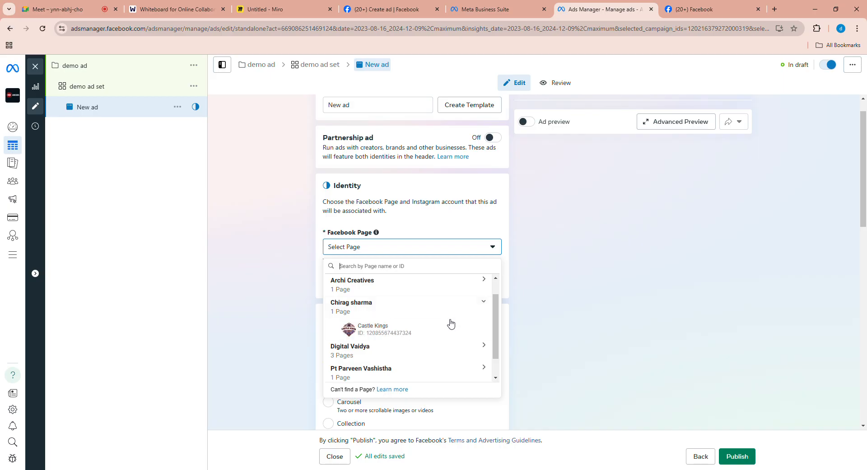
left_click(427, 333)
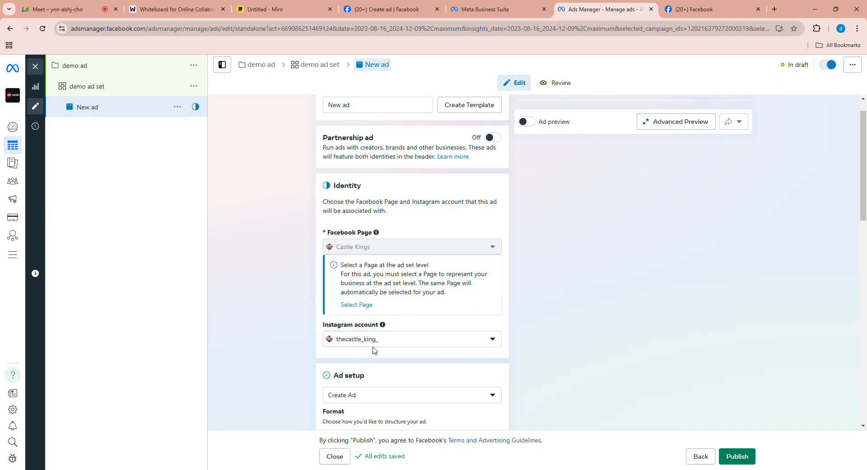
- Examine the ad's Instagram account, format choices and multi-advertiser option down to the ad creative section
scroll(295, 365, "down", 1)
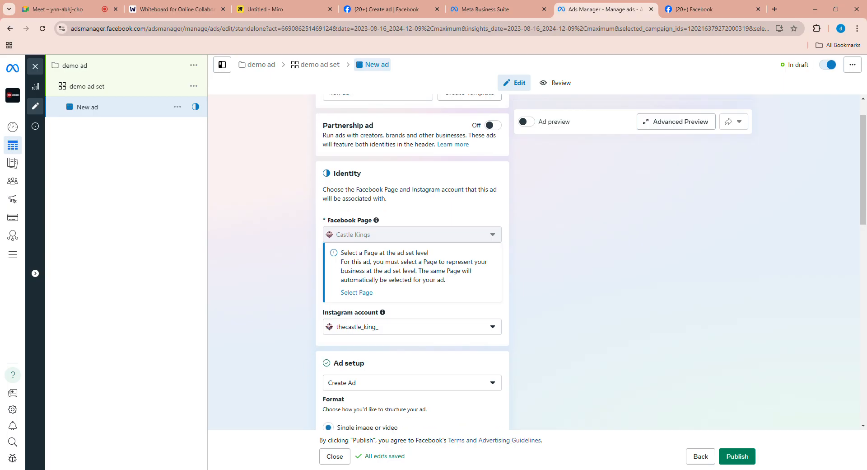
scroll(290, 342, "up", 2)
scroll(303, 362, "down", 4)
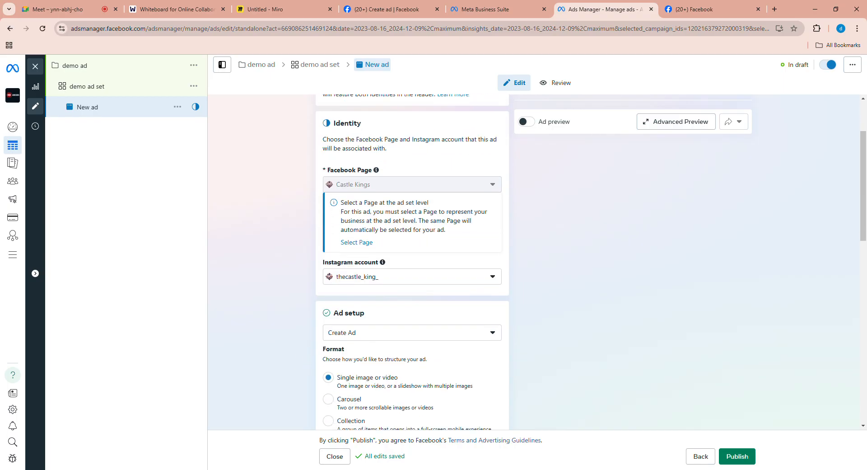
scroll(305, 307, "down", 1)
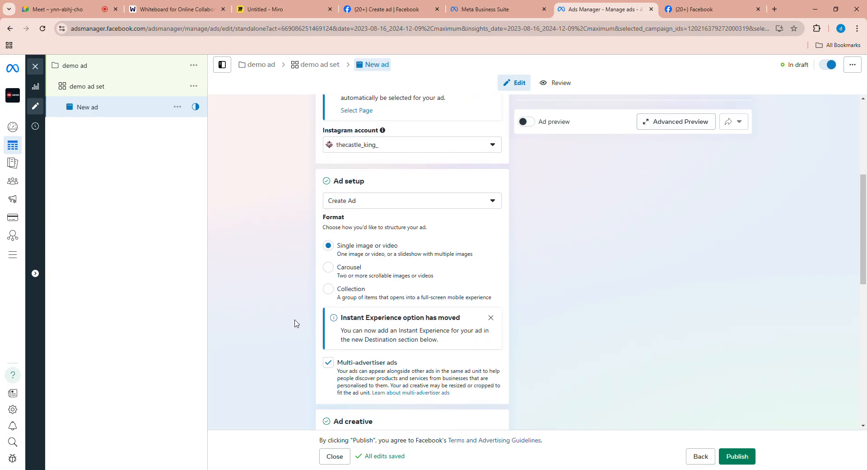
scroll(294, 321, "down", 1)
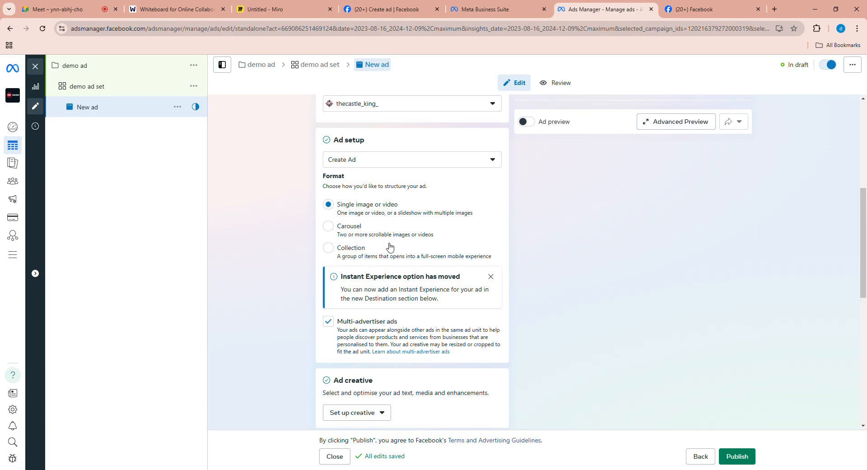
scroll(384, 238, "down", 1)
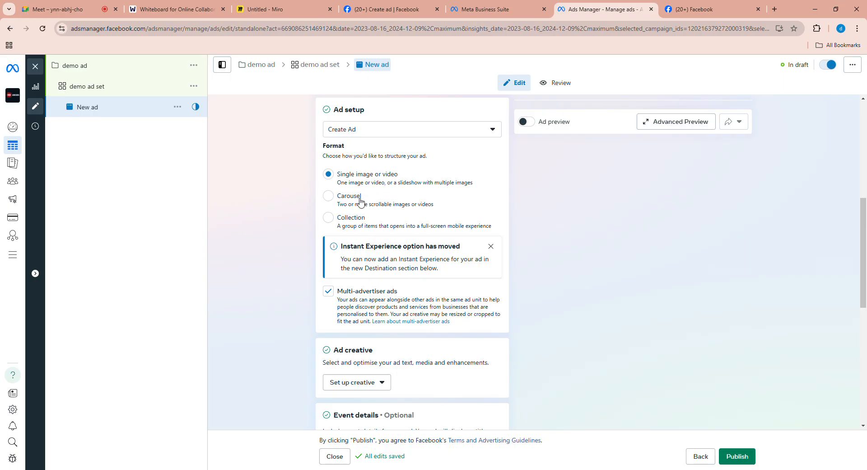
scroll(441, 301, "down", 1)
scroll(452, 312, "down", 2)
scroll(412, 262, "down", 4)
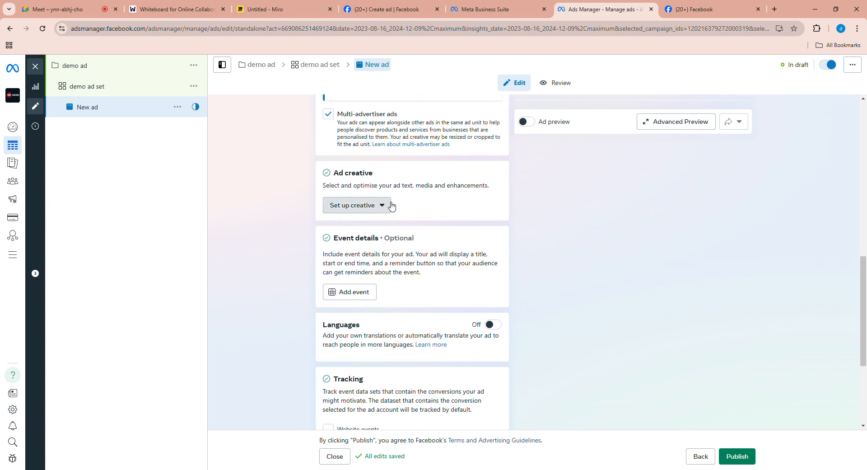
- Look at the image and video options for the ad creative and compare them with the Single image or video format
left_click(383, 205)
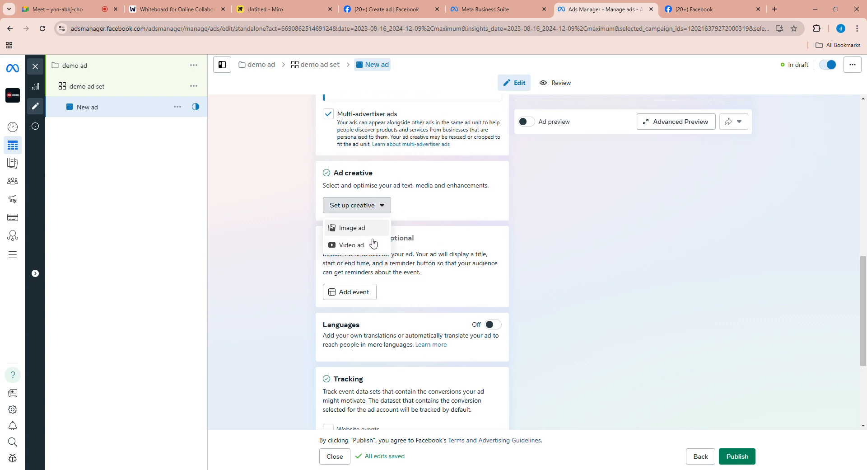
left_click(355, 245)
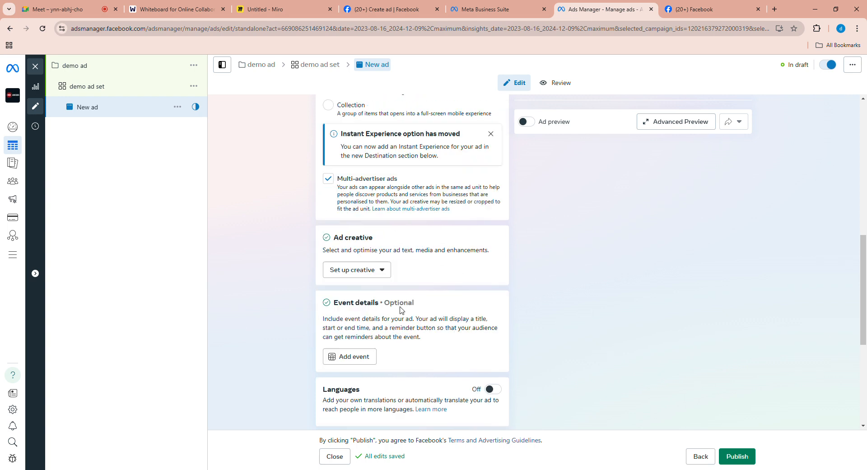
scroll(414, 294, "down", 5)
scroll(407, 206, "down", 2)
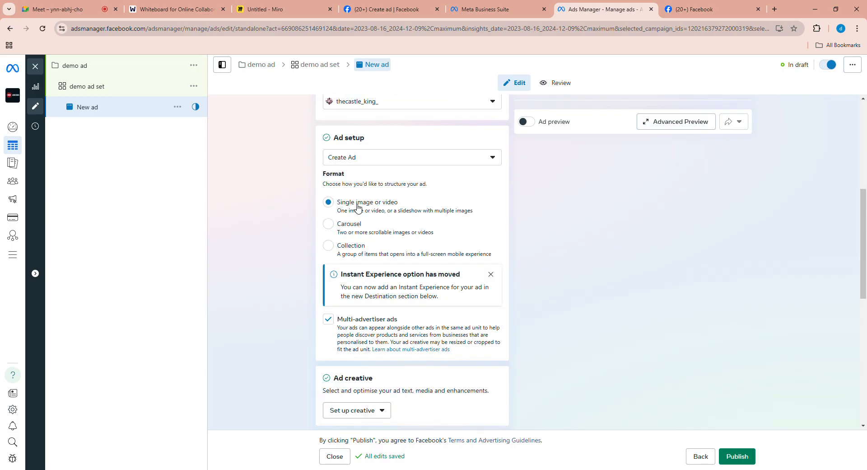
scroll(401, 292, "down", 5)
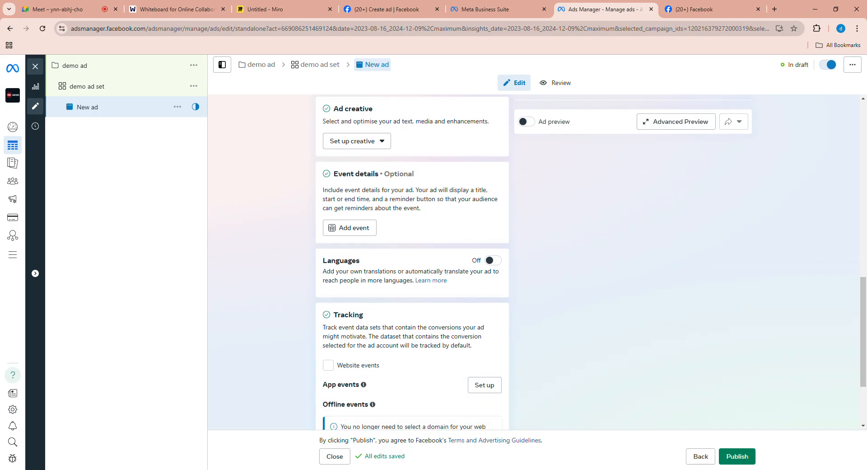
left_click(361, 183)
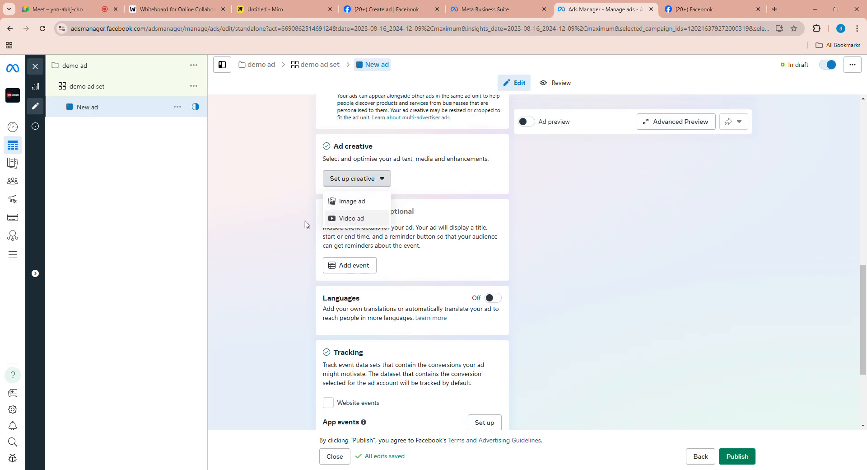
left_click(415, 271)
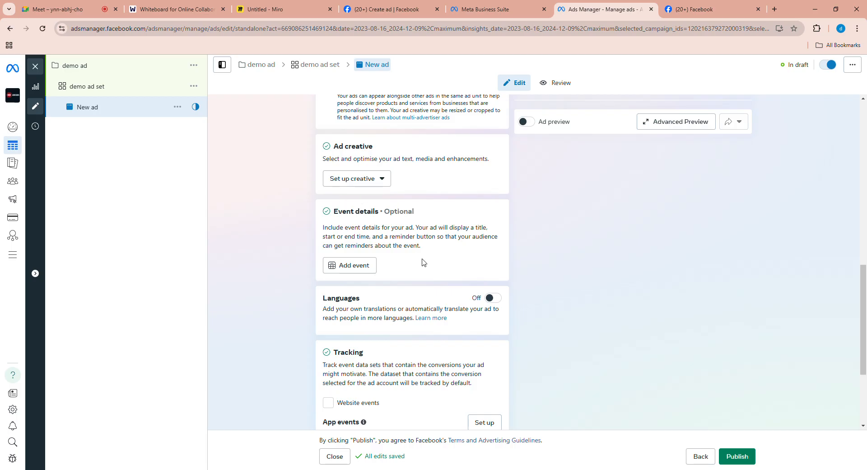
- Review the ad's event details, languages, tracking and URL parameters, and return to the ad creative section
scroll(424, 262, "down", 1)
scroll(386, 197, "down", 2)
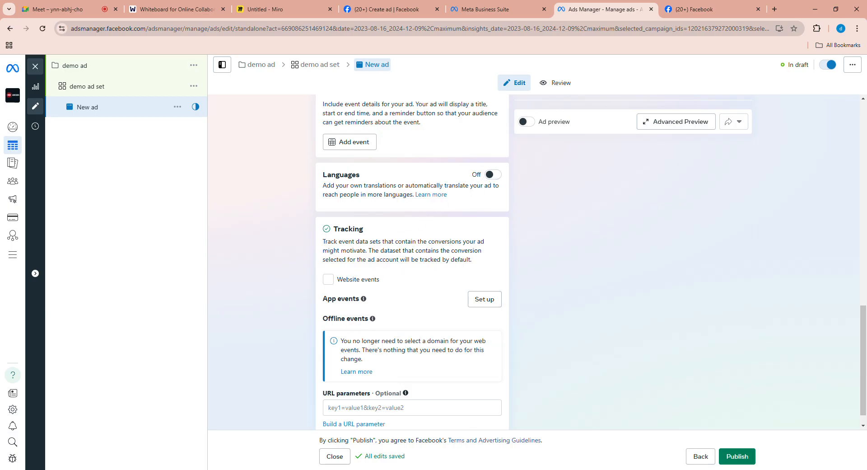
scroll(413, 262, "down", 1)
scroll(420, 244, "up", 12)
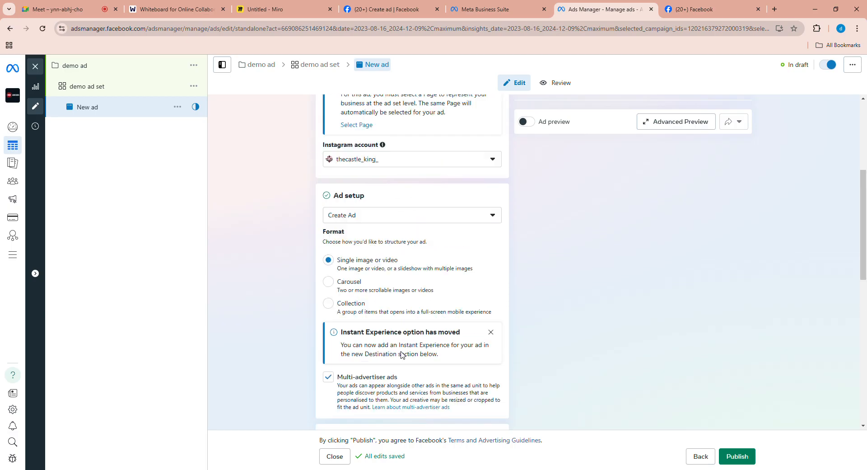
scroll(420, 244, "down", 8)
scroll(415, 232, "up", 1)
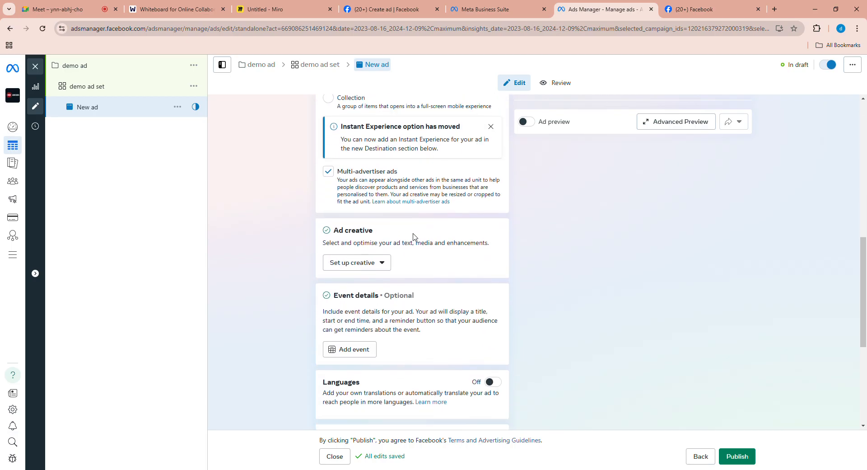
- Set up an image ad creative without primary text, using the "Plots for Sale" picture from the Instagram images
left_click(383, 263)
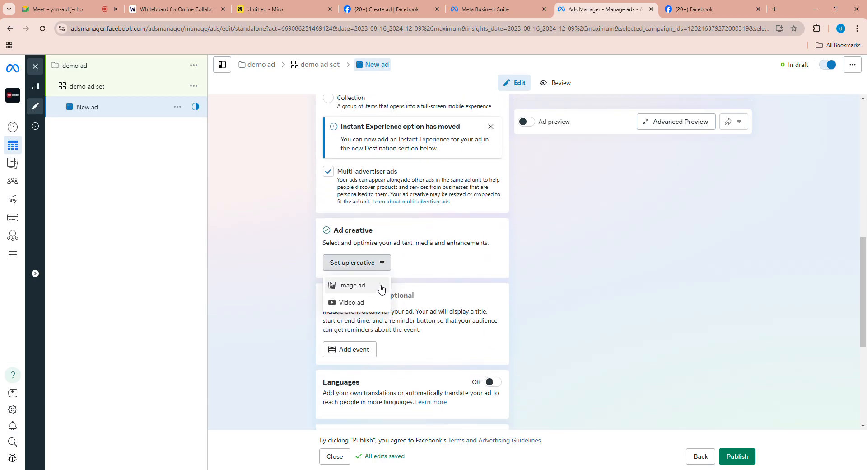
left_click(383, 287)
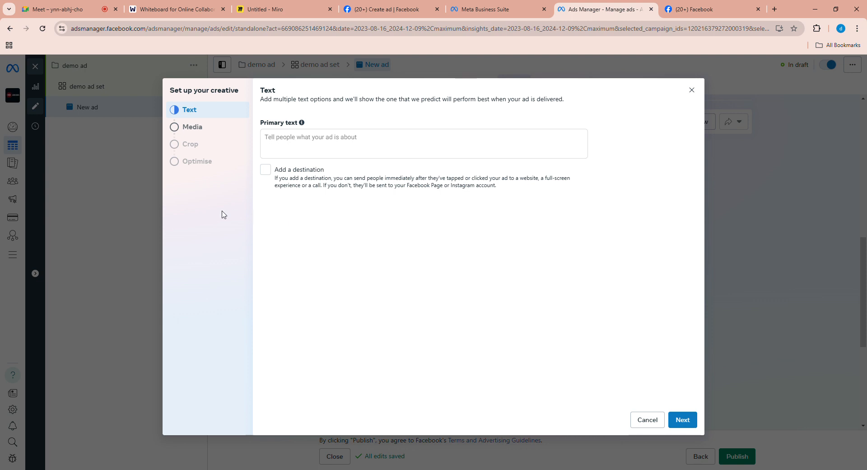
left_click(239, 133)
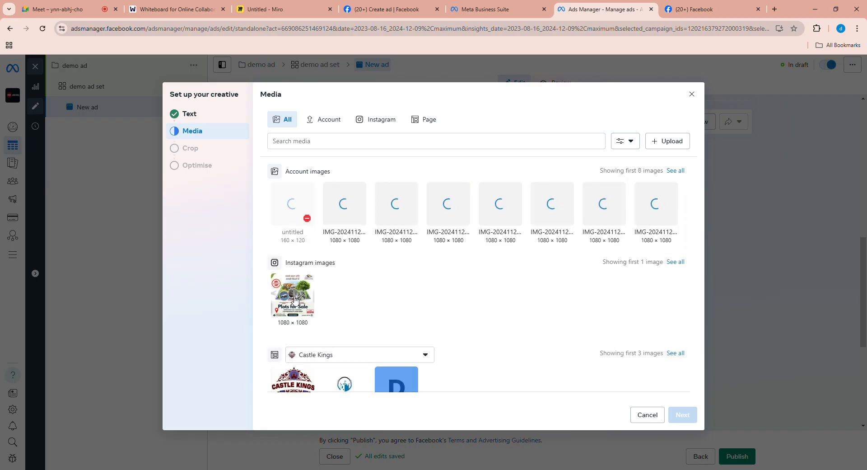
left_click(293, 298)
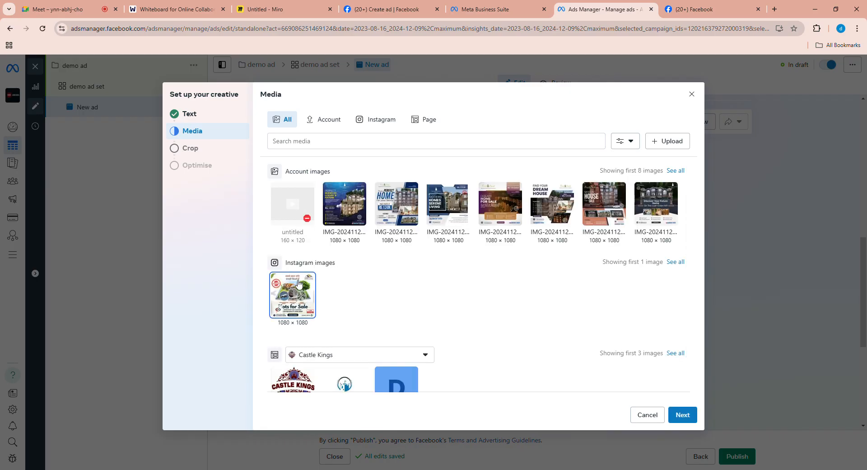
left_click(683, 415)
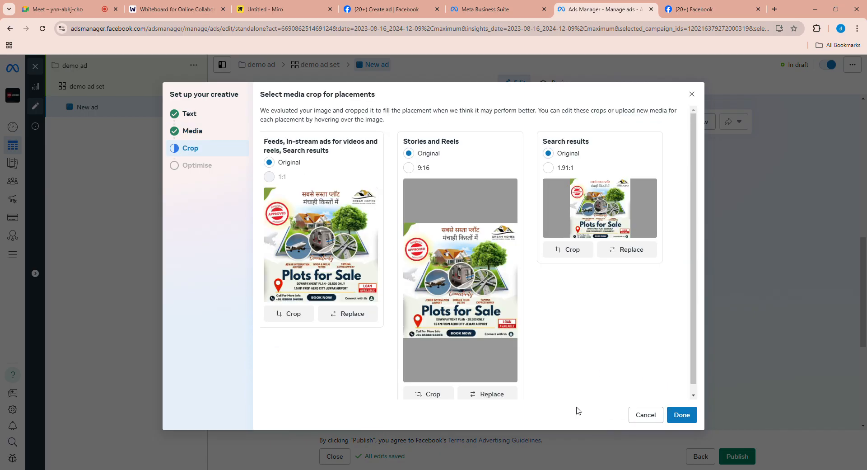
- Replace the Stories and Reels media with the "Perfect Blend of Luxury & Nature" account image, keep the original crops and finish the creative setup
scroll(497, 362, "down", 1)
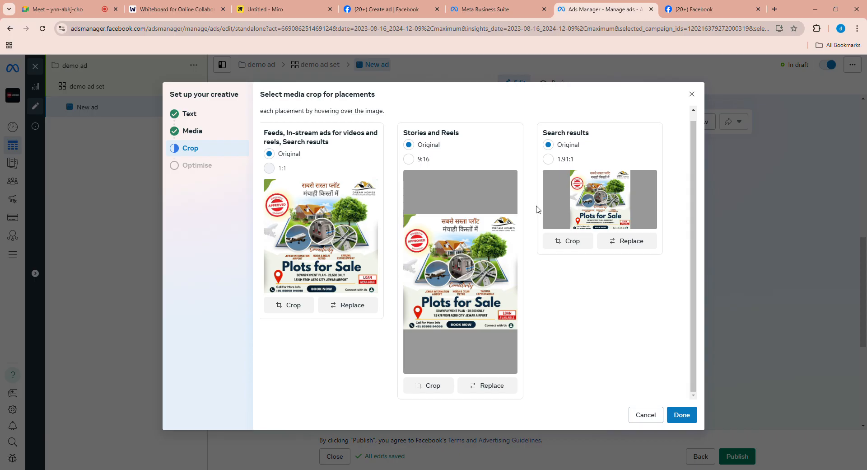
scroll(574, 151, "up", 1)
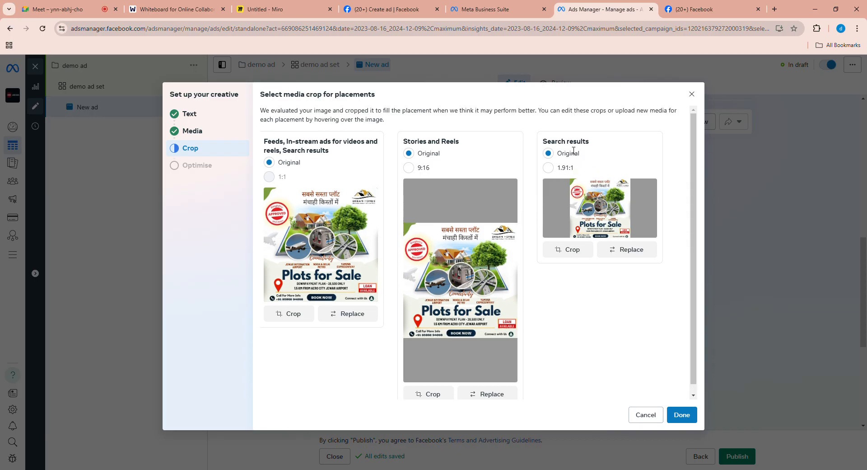
scroll(595, 172, "down", 1)
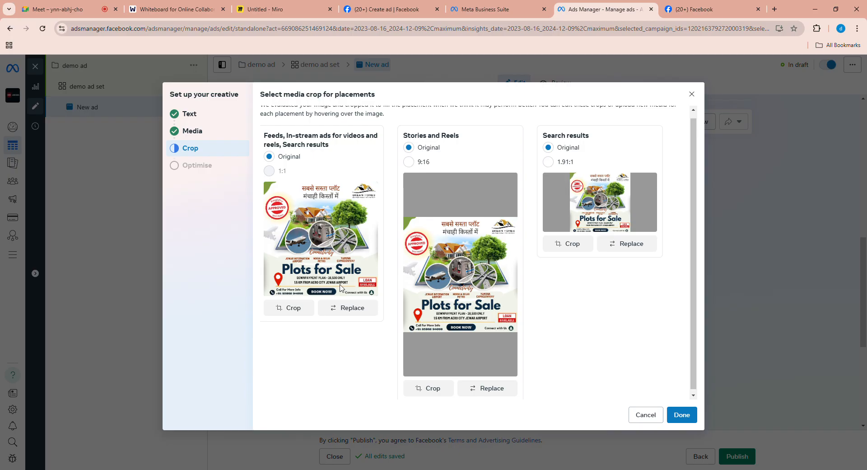
scroll(470, 253, "down", 1)
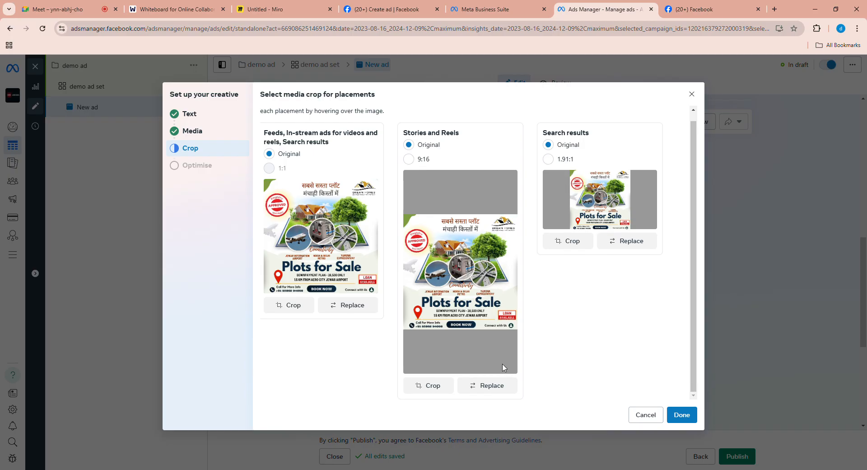
left_click(500, 385)
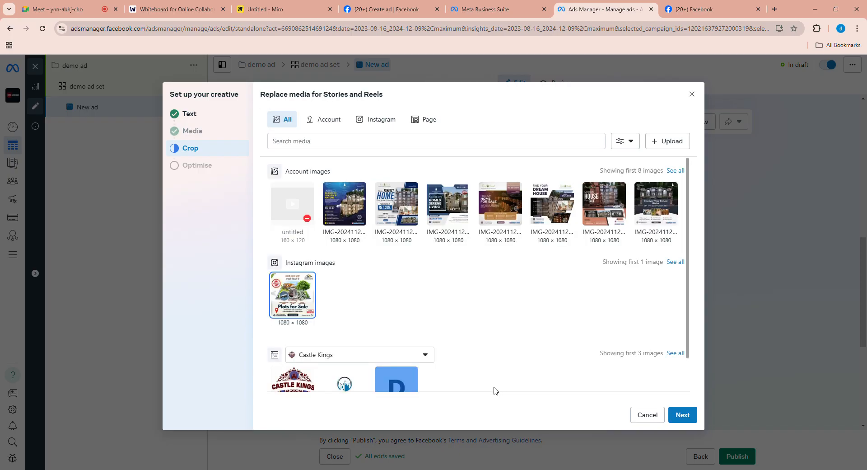
scroll(434, 262, "down", 1)
scroll(332, 247, "up", 1)
left_click(330, 219)
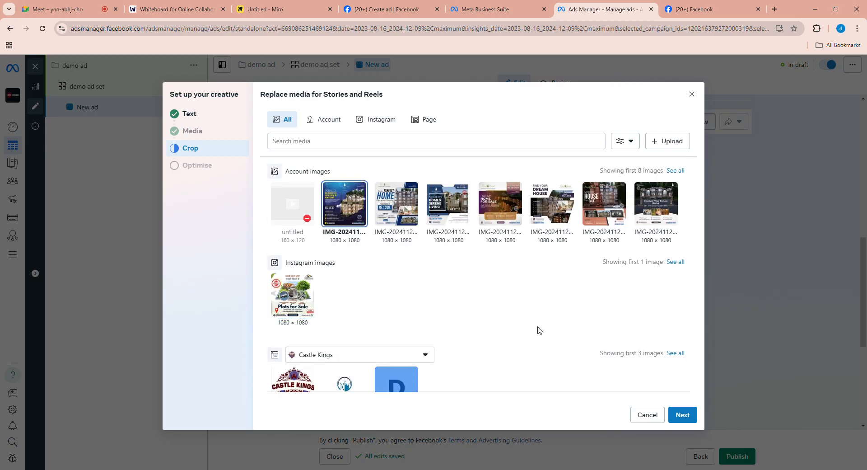
left_click(680, 415)
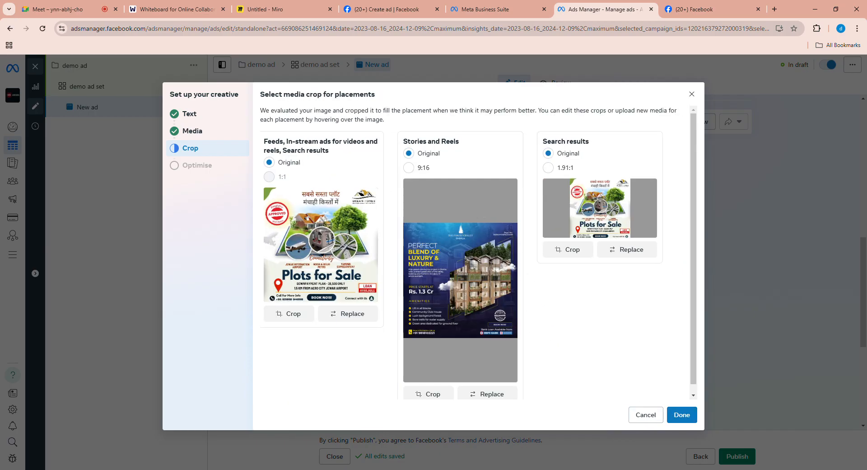
scroll(476, 236, "down", 1)
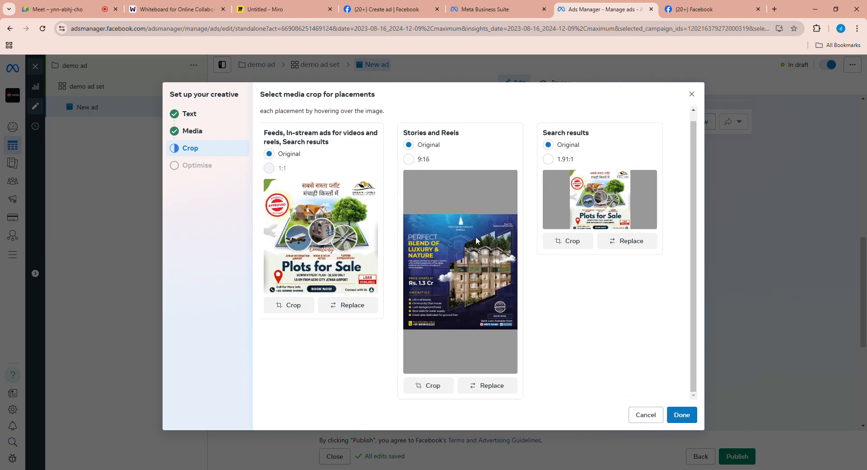
left_click(682, 415)
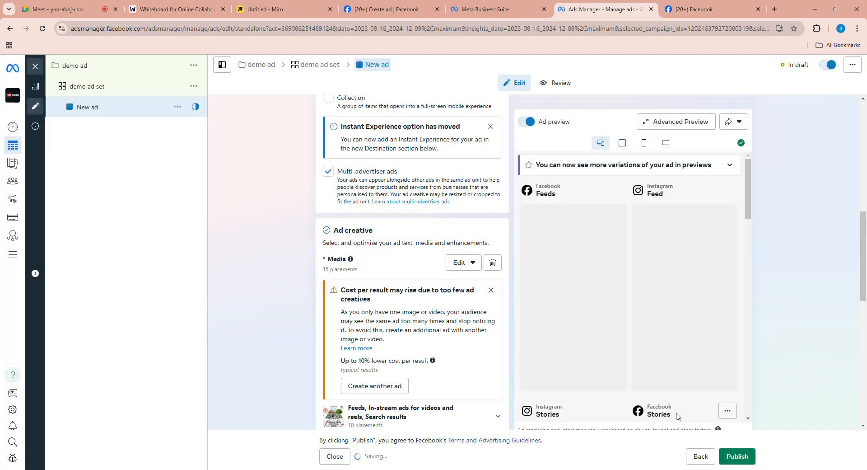
- Go to the ad's empty primary text field and bring up its text suggestions
scroll(480, 283, "down", 5)
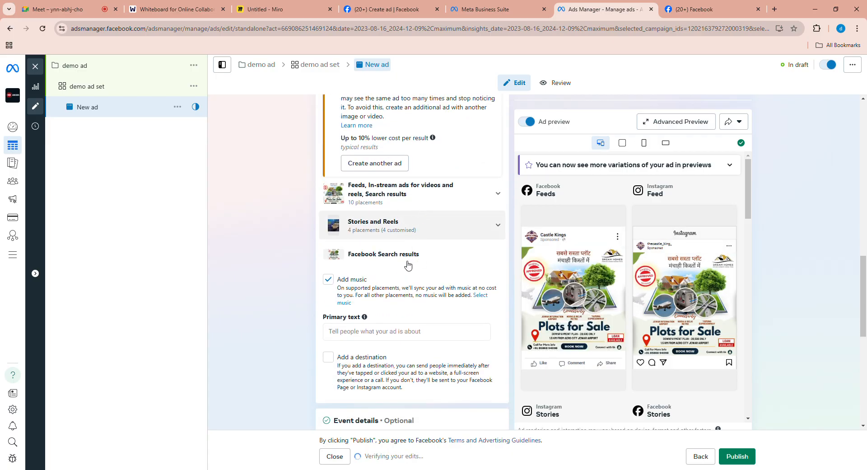
scroll(429, 316, "down", 2)
left_click(401, 268)
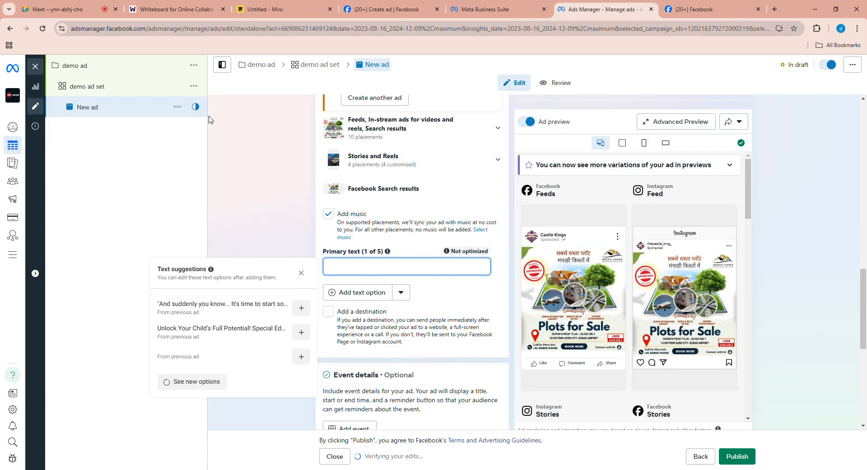
- Switch to the Miro board, handwrite an underlined "Ad Copy" and a bracketed "Caption" beside the placement notes, and note "Ad Copy" next to the caption
left_click(255, 9)
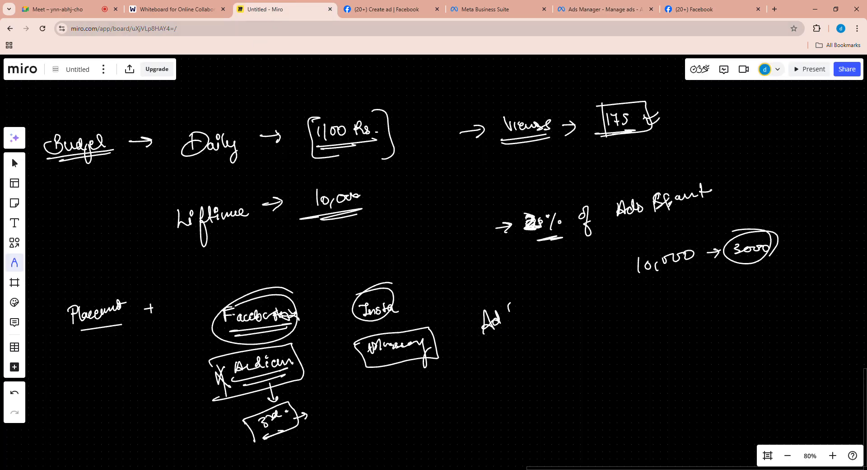
left_click_drag(520, 304, 527, 300)
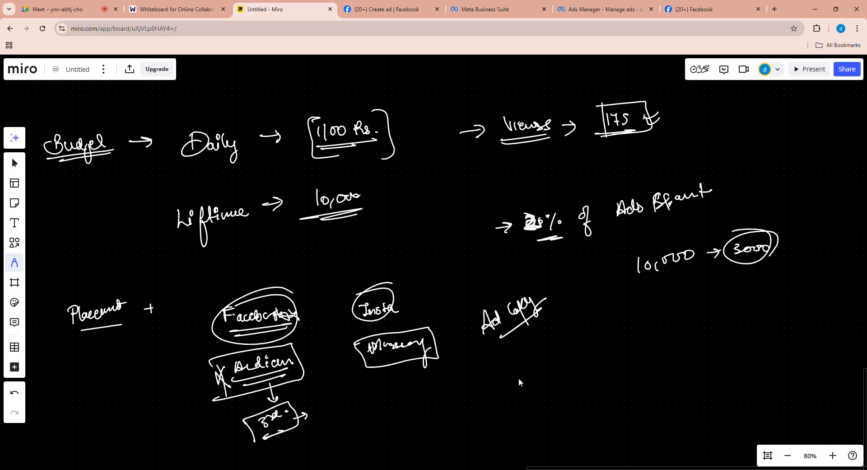
left_click_drag(505, 384, 514, 374)
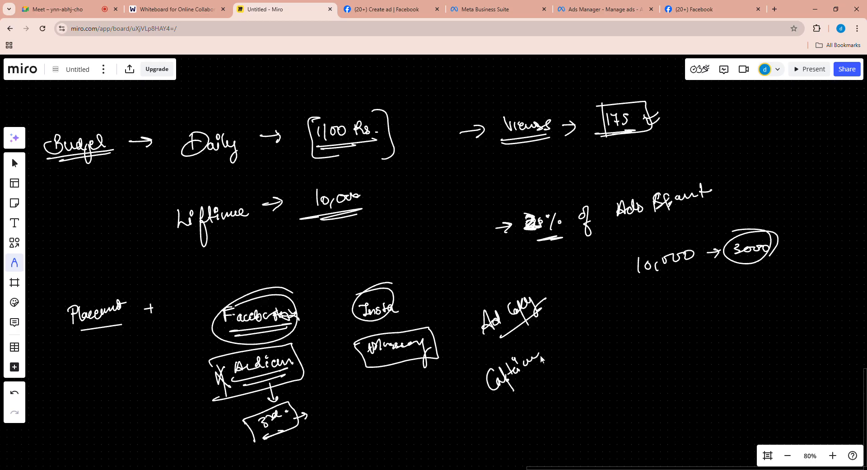
left_click_drag(541, 364, 495, 400)
left_click_drag(538, 332, 549, 374)
mouse_move(479, 371)
left_mouse_down()
mouse_move(500, 411)
mouse_move(512, 399)
left_mouse_up()
left_click_drag(569, 339, 582, 328)
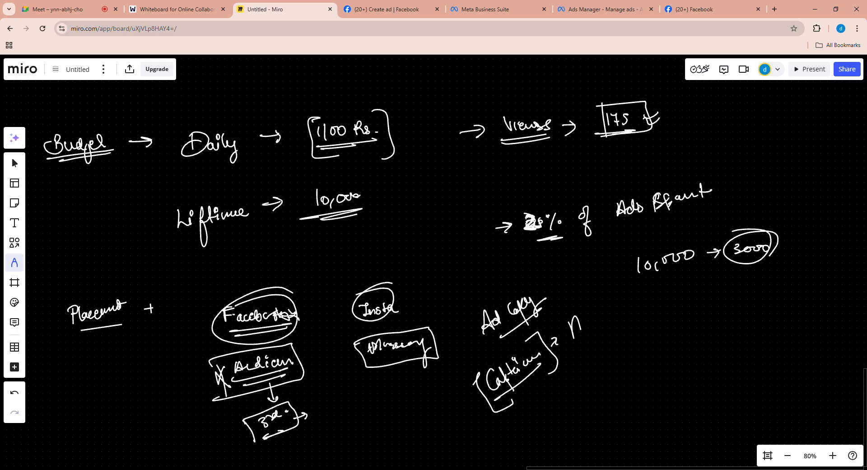
mouse_move(601, 317)
left_mouse_down()
mouse_move(614, 297)
mouse_move(627, 298)
left_mouse_up()
left_click_drag(595, 329, 627, 299)
- Handwrite "Headline" and a short note for description below the caption note, with an underlined "link" beside them
left_click_drag(512, 415, 513, 425)
left_click_drag(511, 421, 533, 412)
left_click_drag(532, 411, 539, 398)
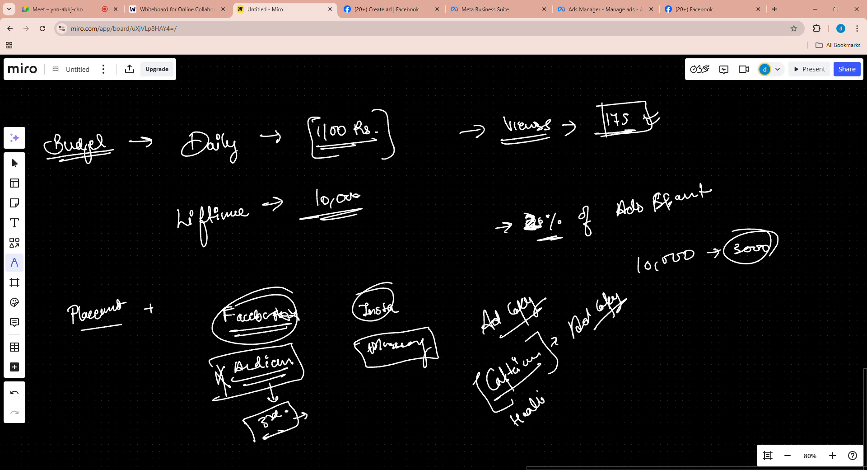
mouse_move(537, 433)
left_mouse_down()
mouse_move(542, 441)
mouse_move(533, 443)
mouse_move(568, 409)
left_mouse_up()
left_click_drag(582, 381, 590, 376)
left_click_drag(589, 376, 599, 377)
left_click_drag(604, 365, 609, 378)
mouse_move(593, 397)
left_mouse_down()
mouse_move(609, 384)
mouse_move(591, 396)
left_mouse_up()
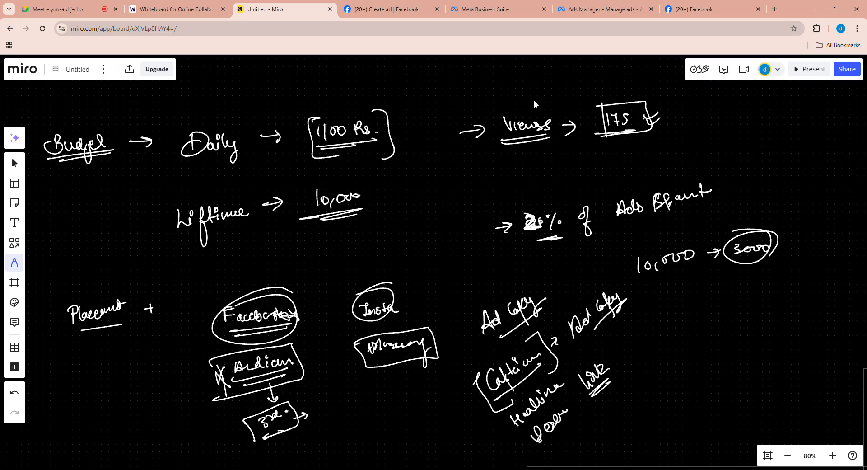
- Switch back to Ads Manager and add a destination to the ad below its primary text
left_click(605, 9)
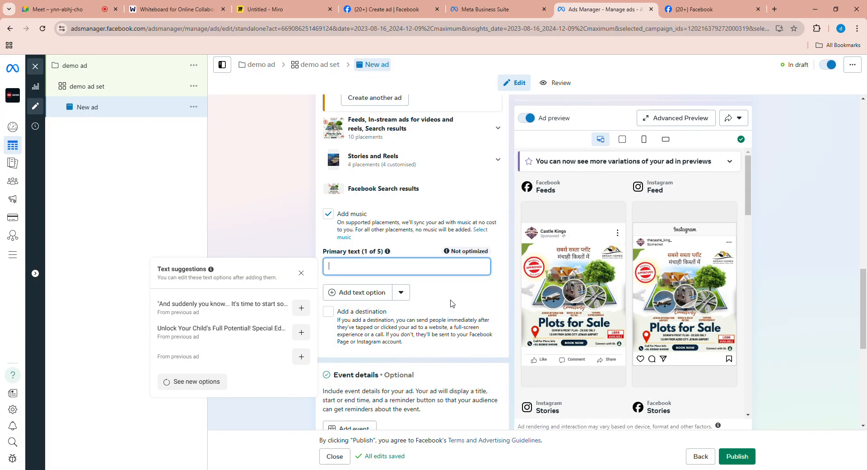
scroll(452, 303, "down", 1)
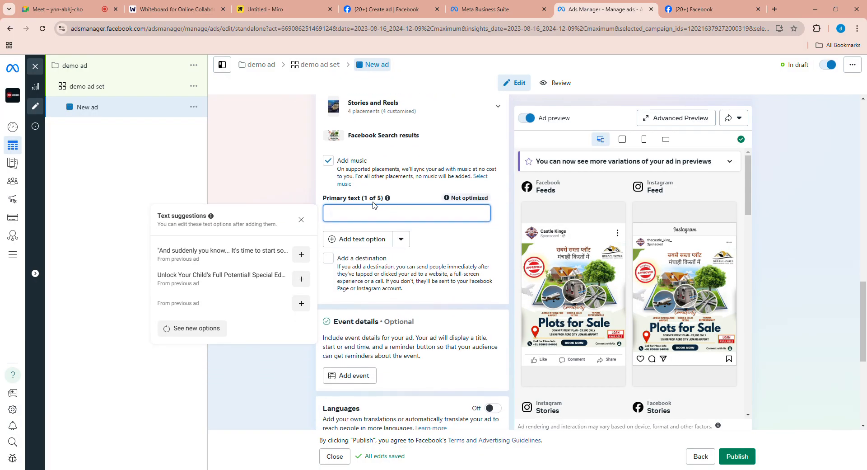
scroll(357, 226, "down", 1)
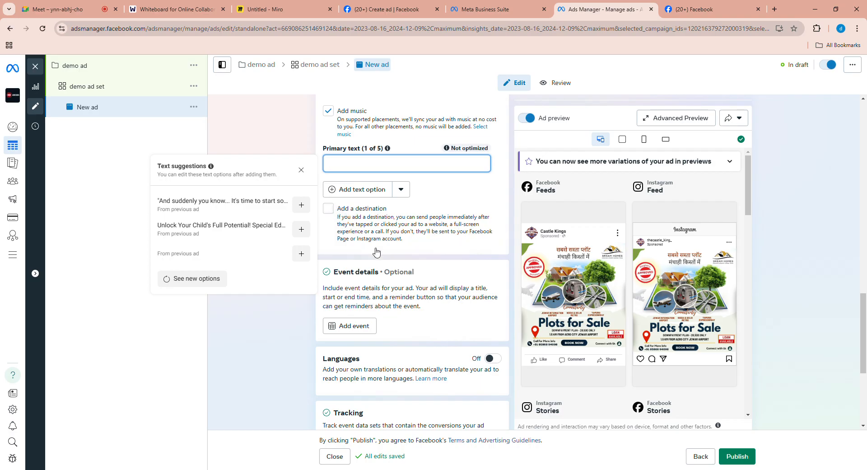
left_click(330, 209)
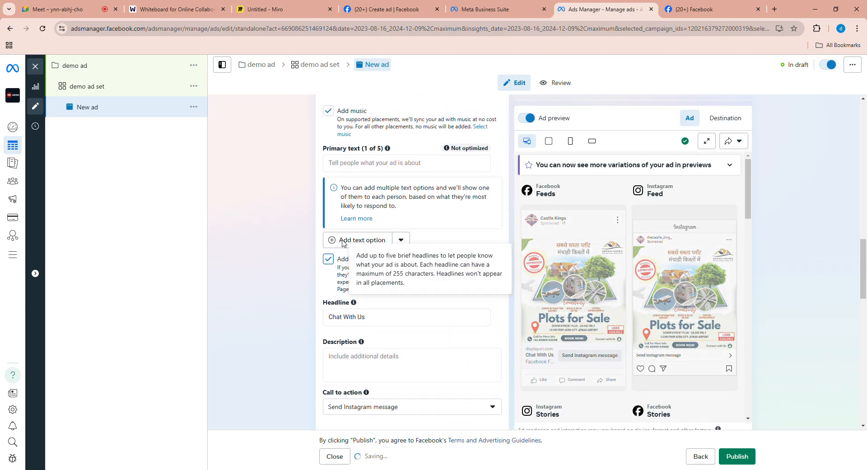
scroll(381, 288, "down", 1)
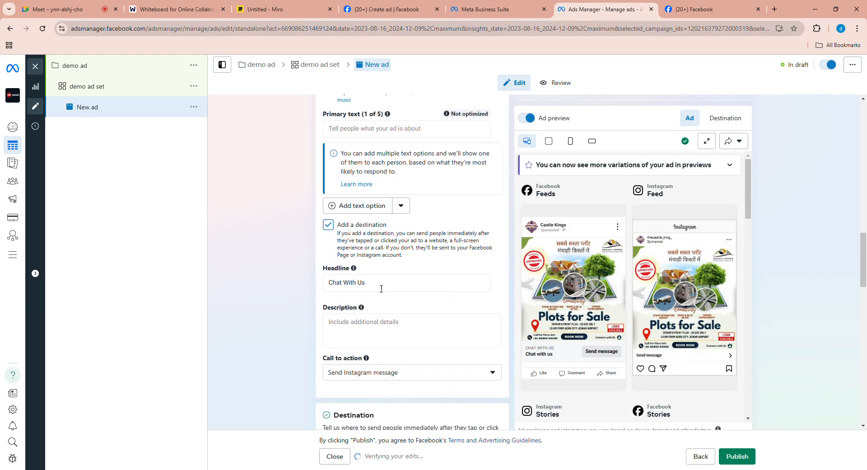
- Replace the ad's headline with "get extra benefits"
left_click(411, 284)
scroll(410, 271, "down", 1)
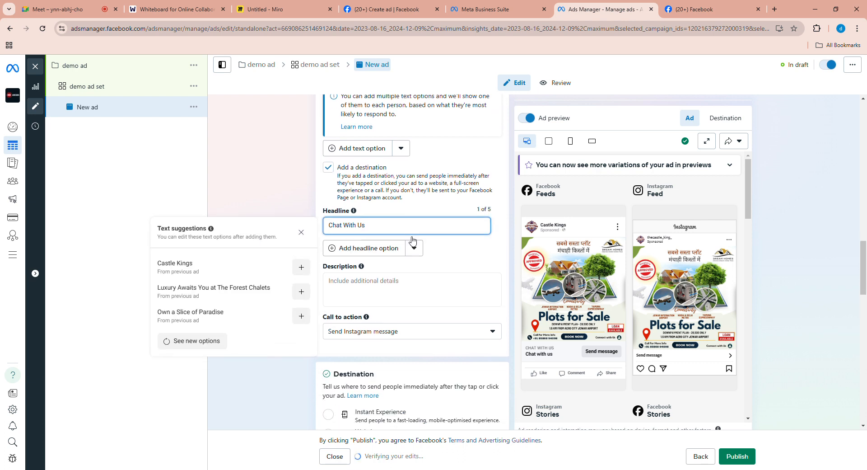
left_click(407, 250)
scroll(406, 248, "up", 1)
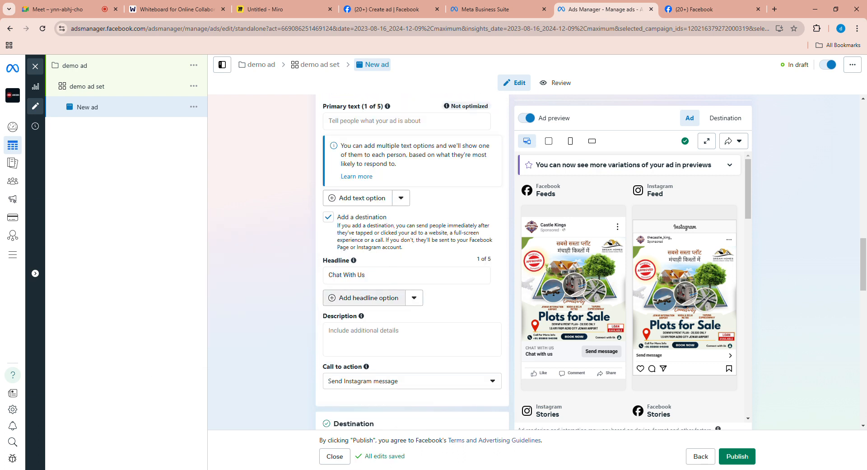
scroll(381, 294, "down", 1)
left_click(382, 245)
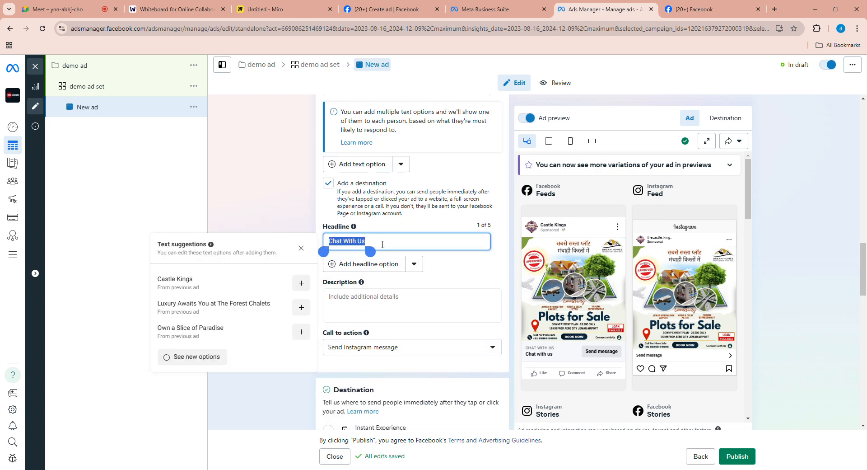
key("BackSpace")
key("BackSpace")
key("BackSpace")
key("BackSpace")
key("BackSpace")
key("BackSpace")
key("BackSpace")
key("BackSpace")
key("BackSpace")
key("BackSpace")
key("BackSpace")
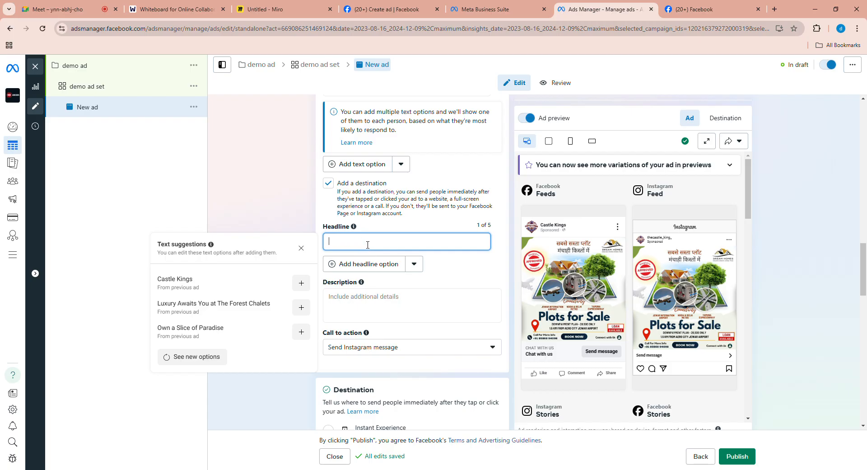
scroll(368, 245, "down", 1)
type("get 1")
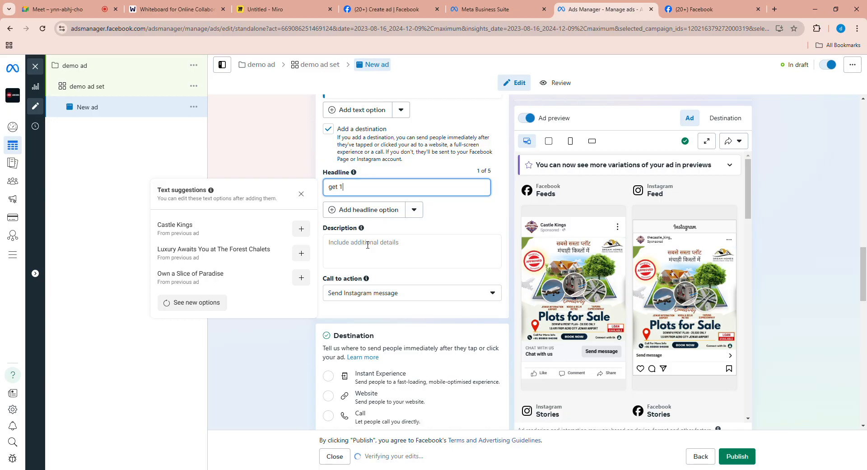
key("BackSpace")
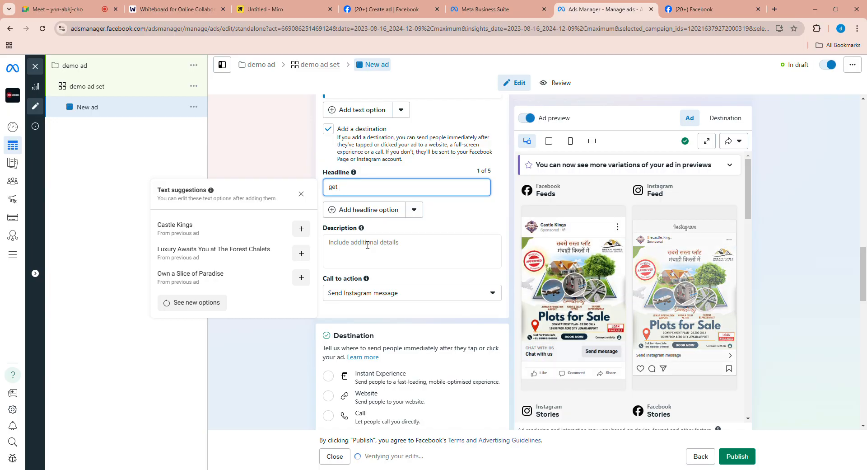
type("extr")
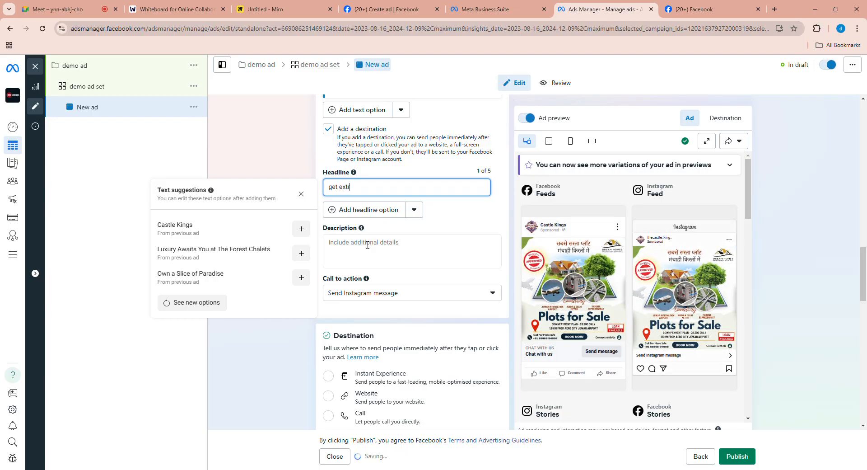
type("a benefits")
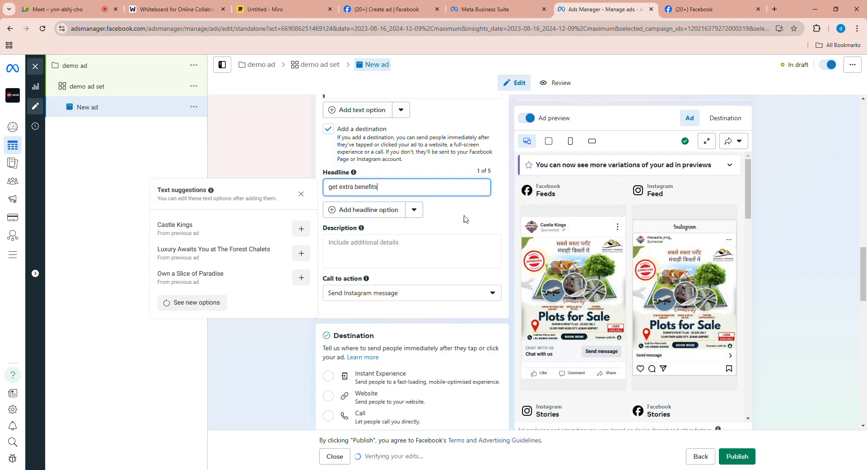
left_click(468, 229)
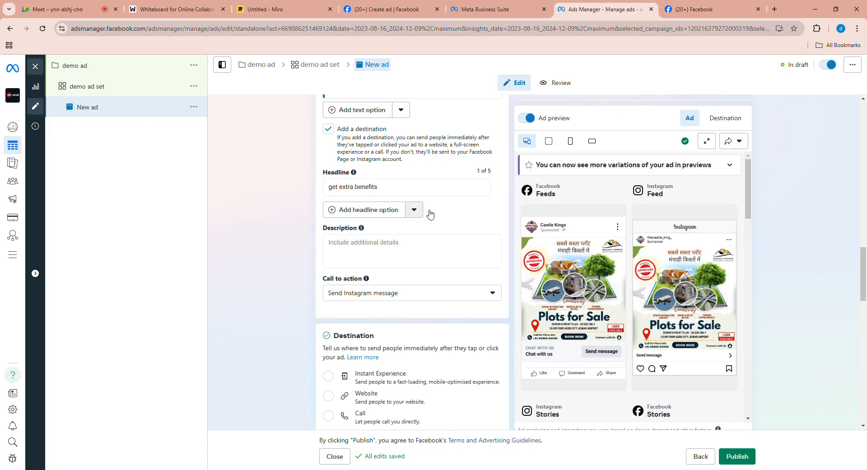
- Fill in the ad's description with the placeholder text "gjlkuyjgufgugvugvyu"
scroll(417, 243, "down", 1)
scroll(417, 243, "down", 1)
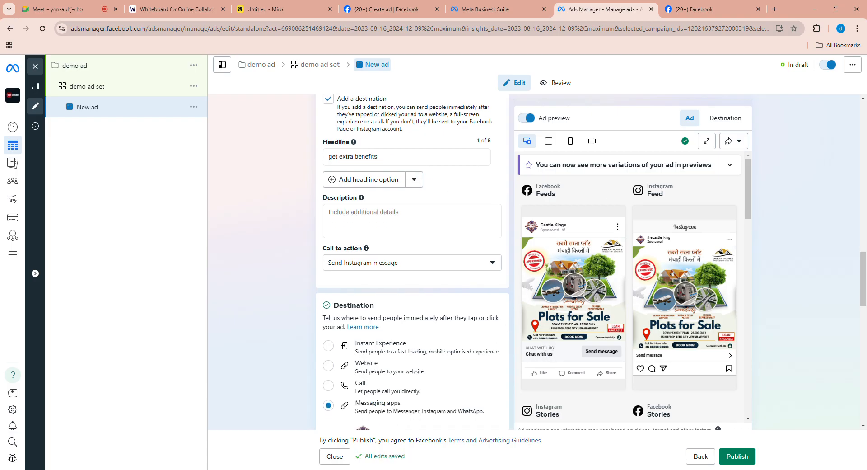
left_click(370, 234)
type("gjlkuyjgufgugvugvyu")
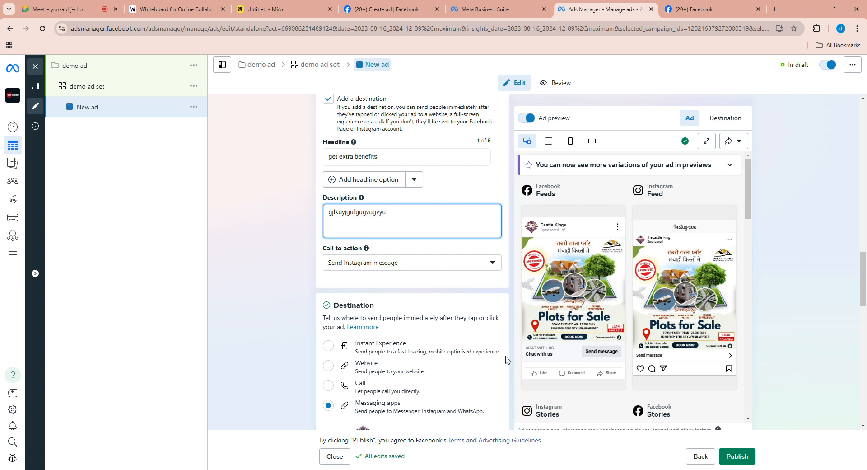
left_click(493, 319)
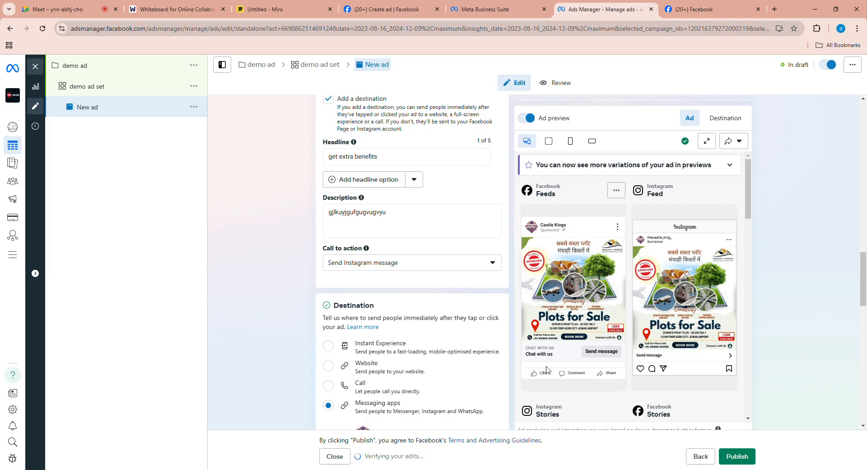
- Set the ad's call to action to Contact us
left_click(387, 265)
scroll(392, 337, "down", 1)
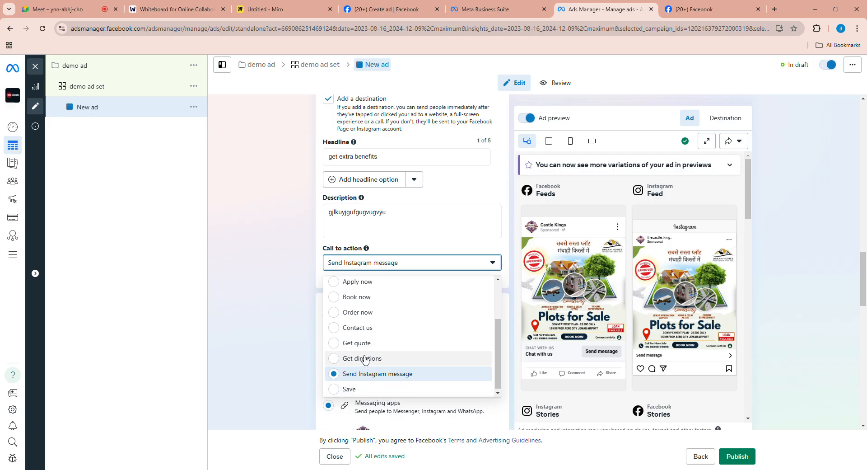
left_click(365, 328)
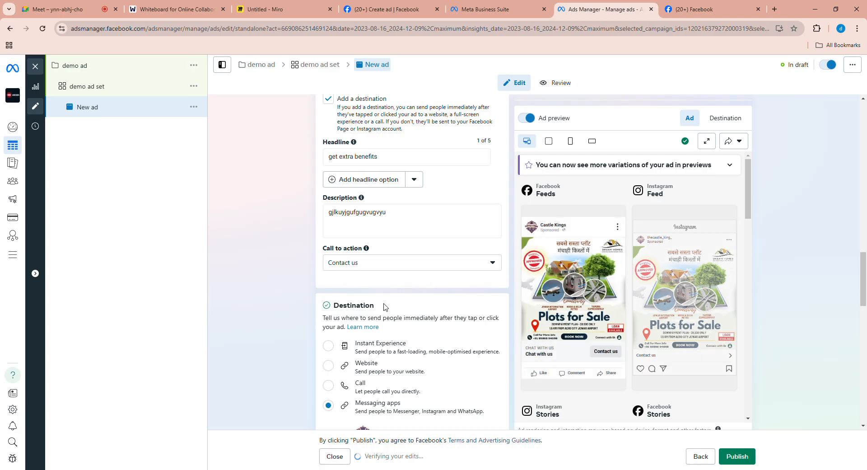
- Choose Website as the ad's destination and paste the current browser page address as the website URL
scroll(382, 309, "down", 1)
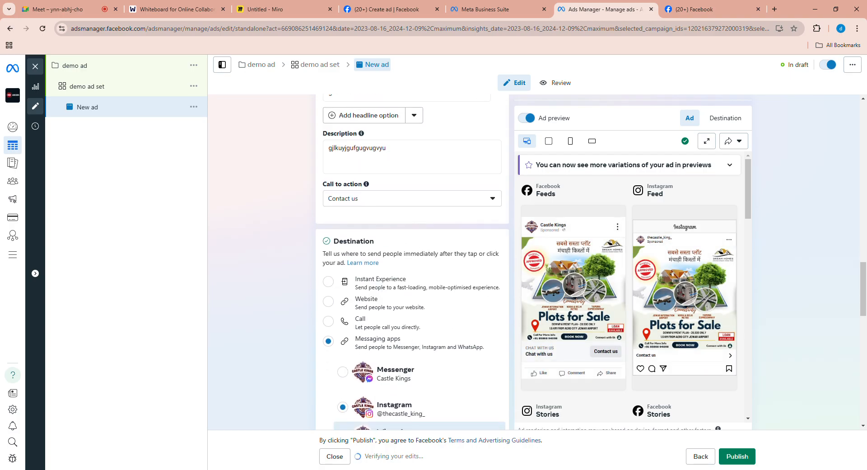
scroll(377, 282, "down", 2)
scroll(393, 226, "down", 1)
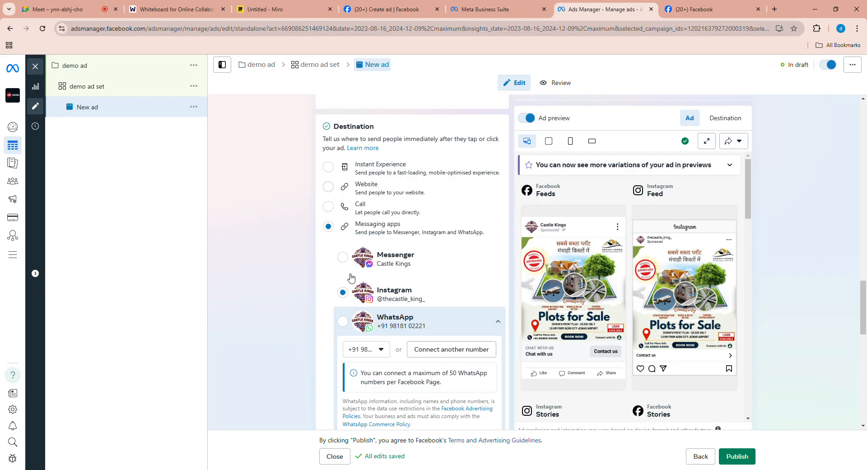
left_click(328, 186)
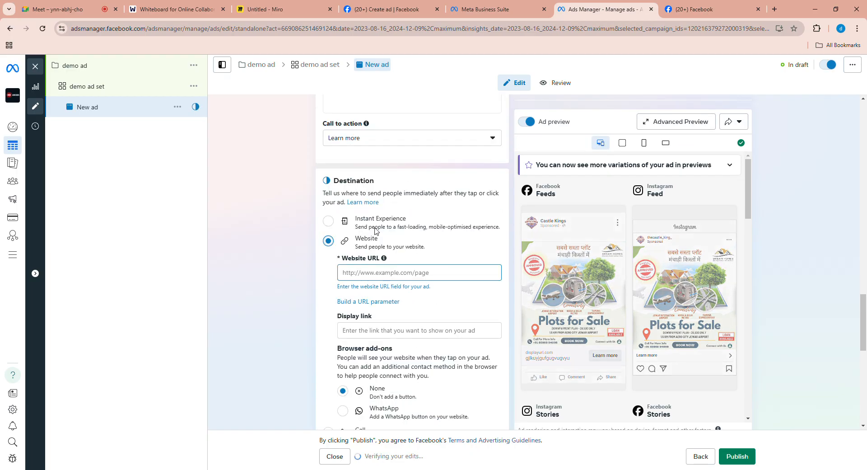
scroll(399, 301, "down", 1)
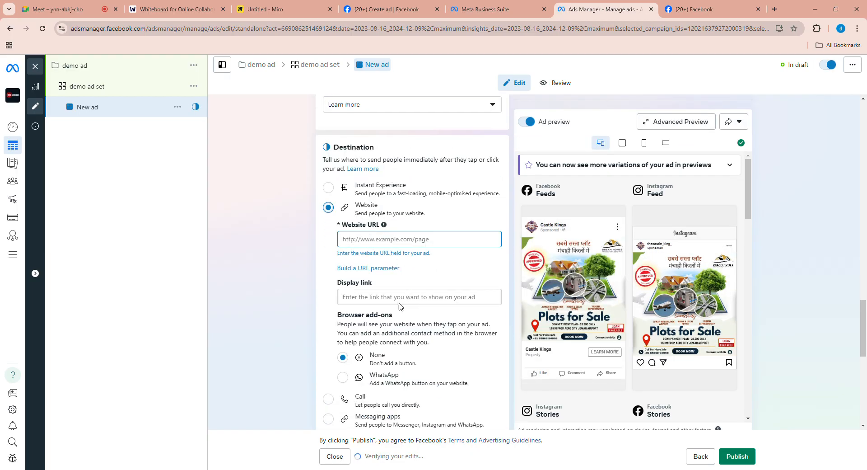
left_click(416, 239)
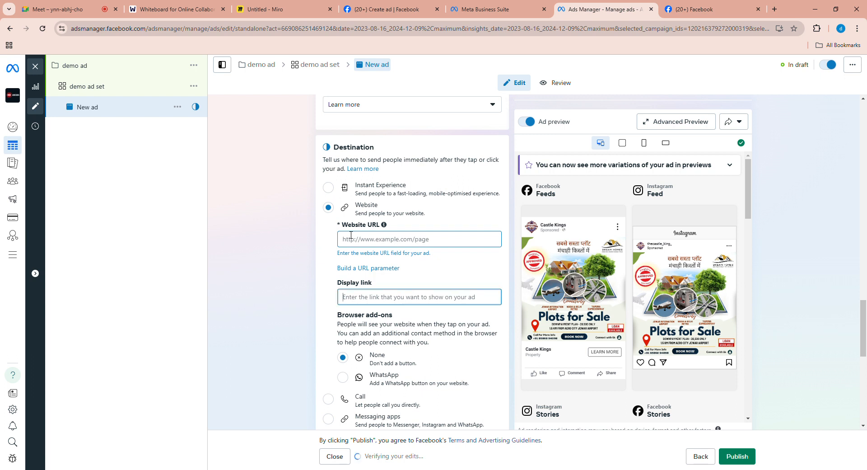
left_click(188, 32)
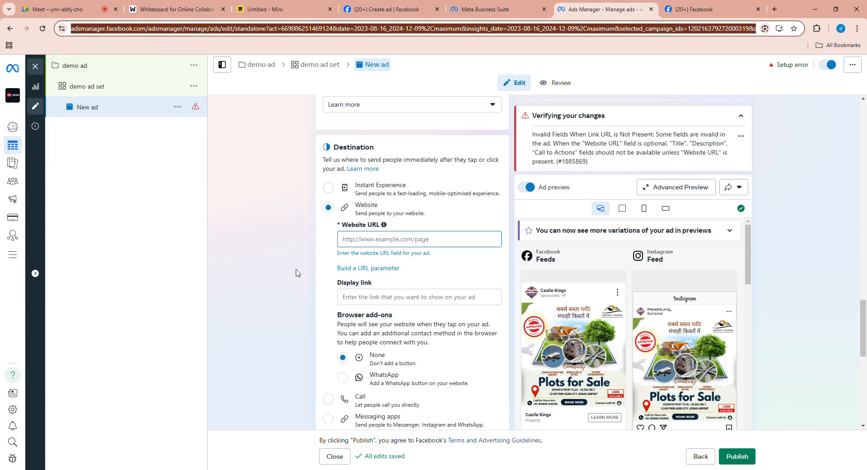
left_click(385, 245)
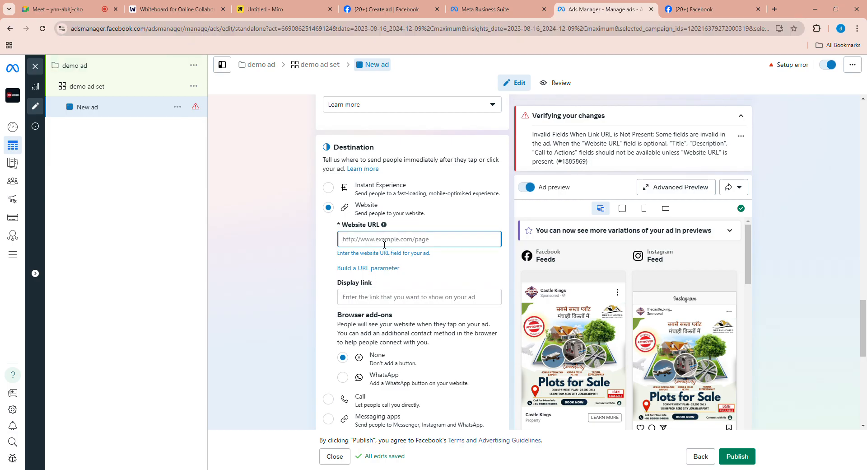
key("ctrl+v")
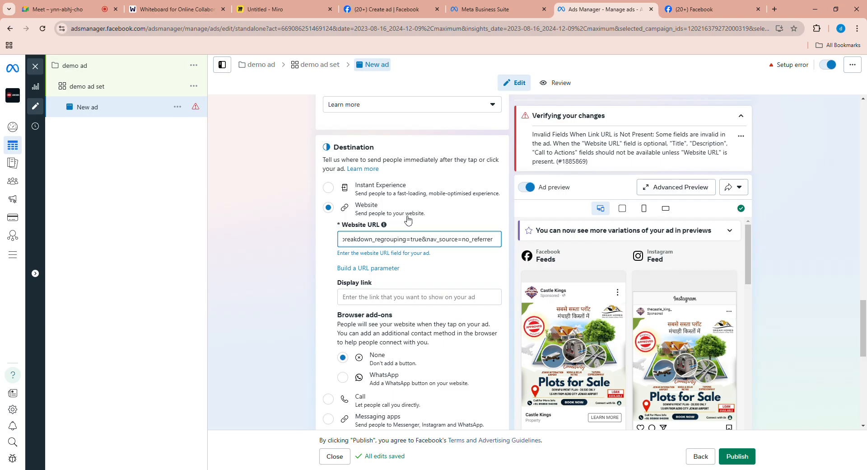
- Set the display link for the ad's website destination to "dream homes"
left_click(407, 299)
scroll(409, 308, "down", 1)
scroll(415, 310, "down", 1)
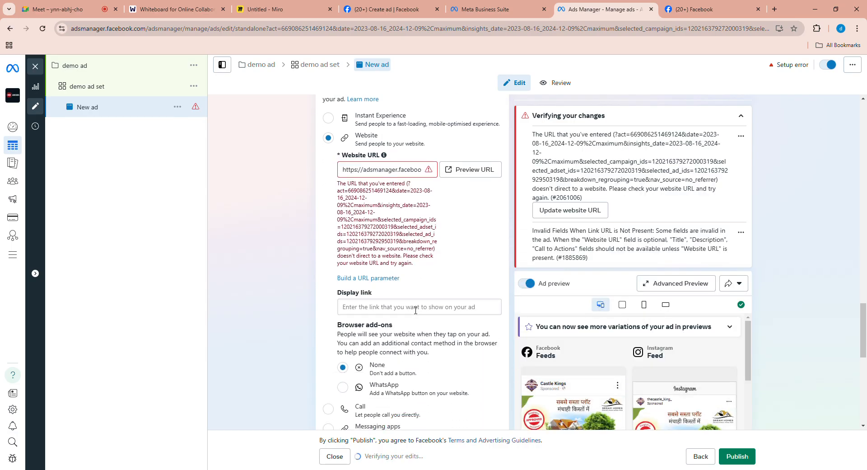
left_click(412, 311)
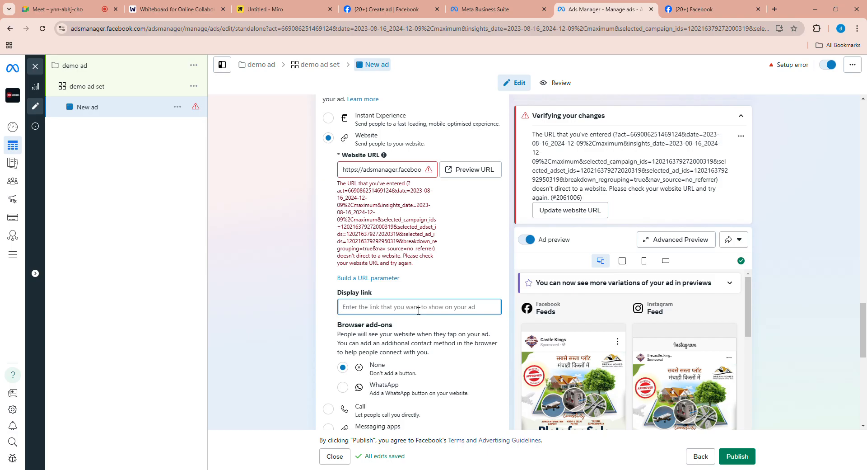
type("dream homes")
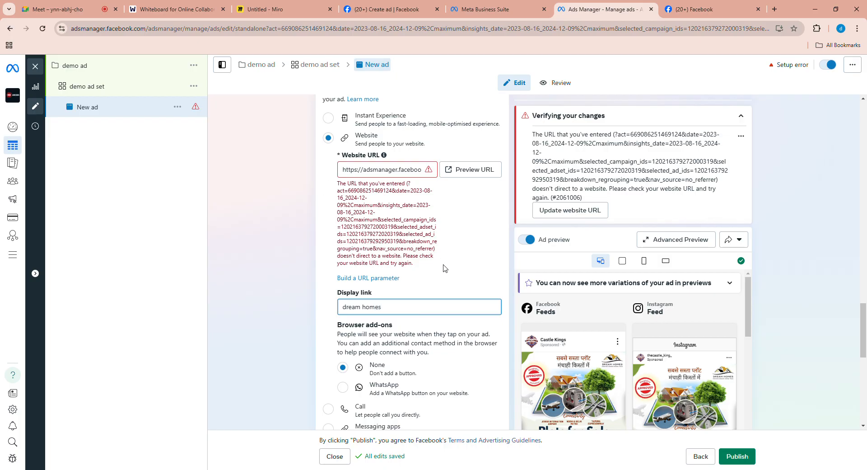
left_click(361, 319)
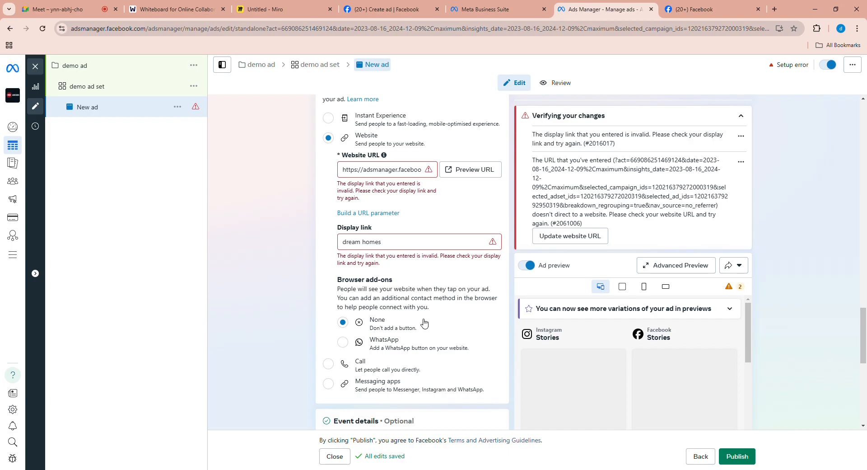
scroll(429, 344, "down", 5)
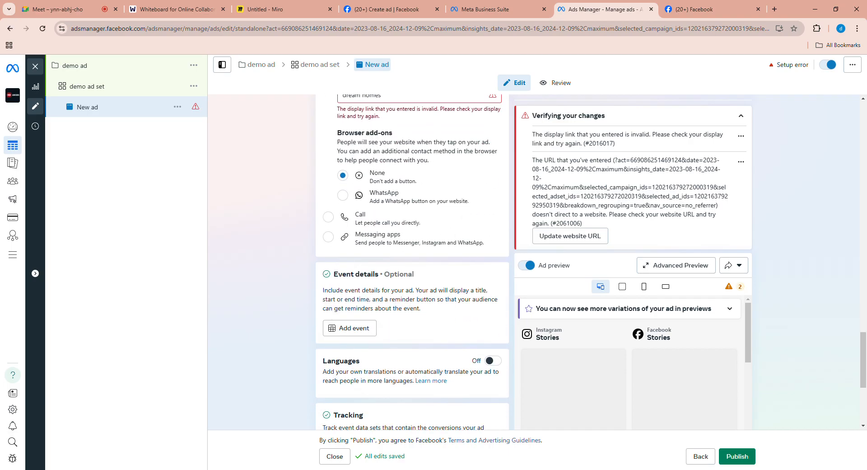
scroll(450, 297, "down", 3)
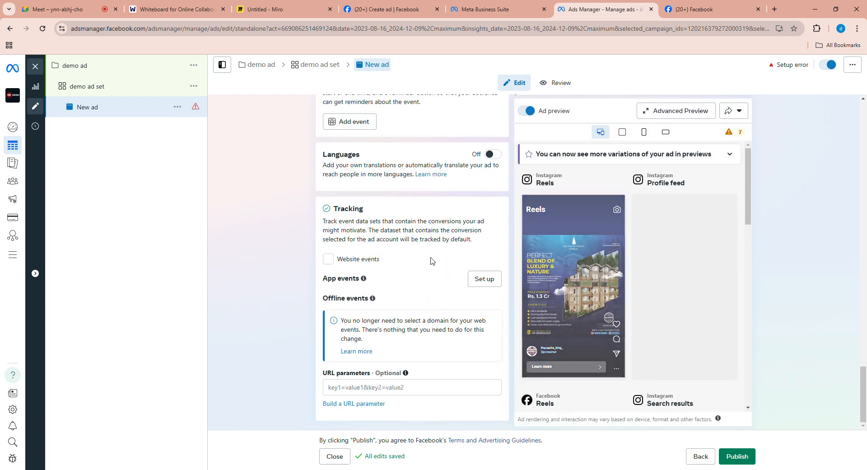
scroll(421, 348, "up", 20)
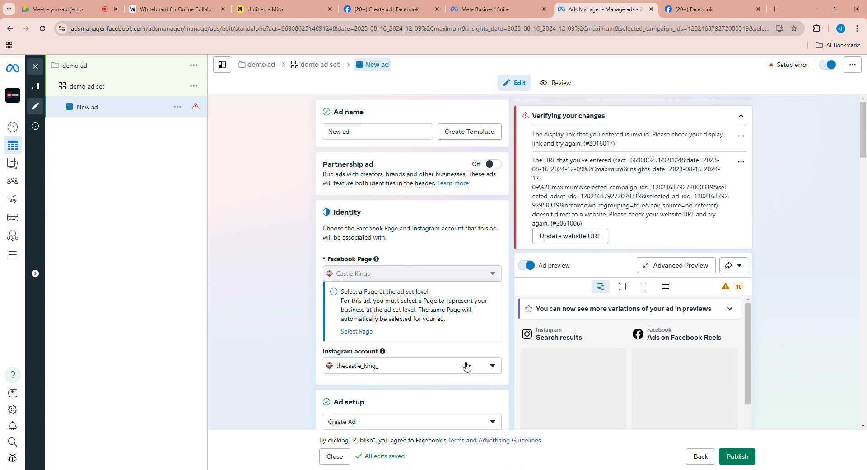
- Switch to the Google Meet call to check in with the participants, and return to the ad in Ads Manager
scroll(420, 266, "down", 12)
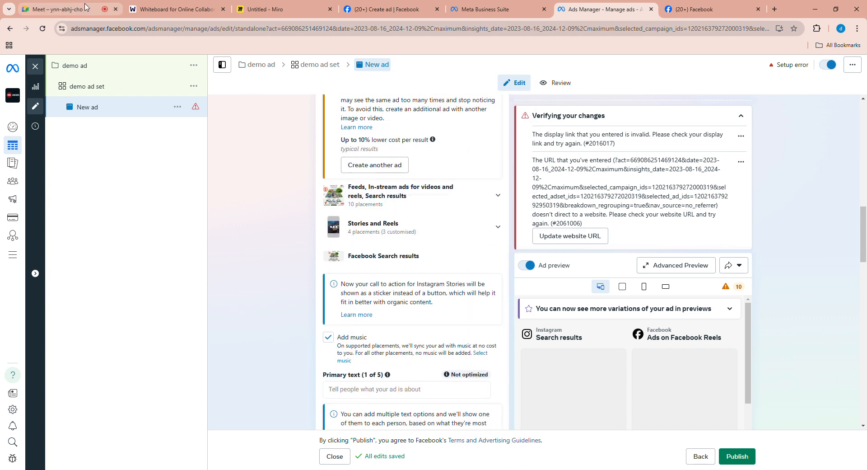
left_click(58, 9)
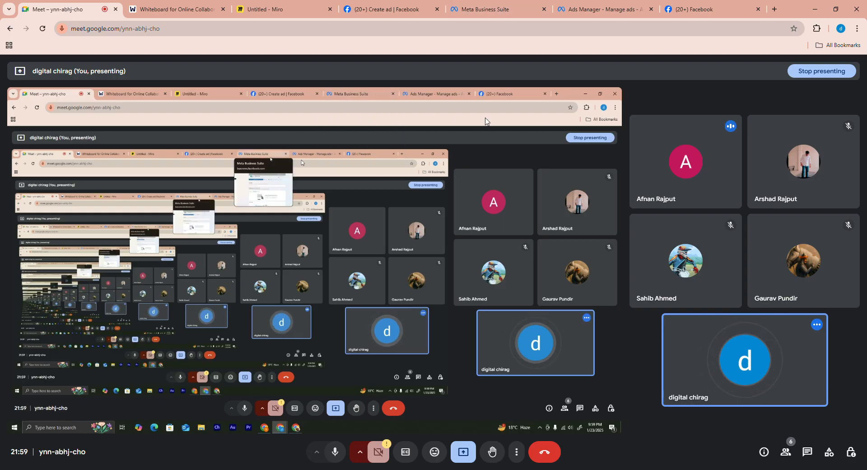
left_click(610, 9)
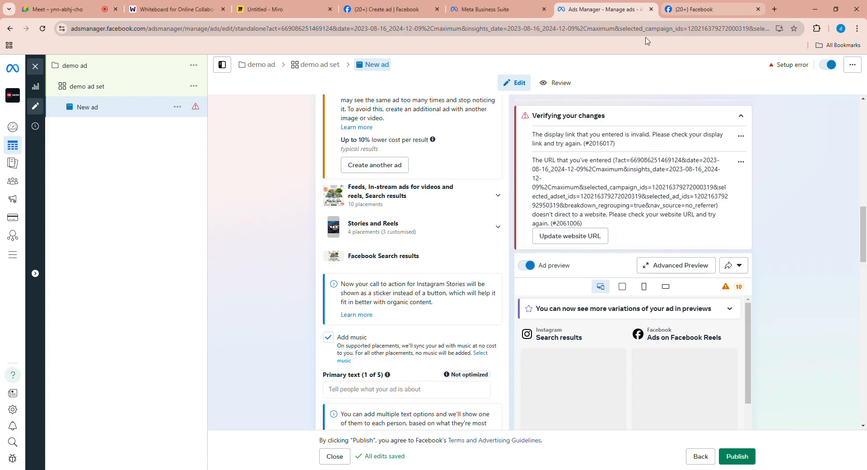
- View the Instagram accounts available for the ad's identity and close the list without changing the selection
scroll(424, 211, "up", 6)
scroll(424, 211, "up", 5)
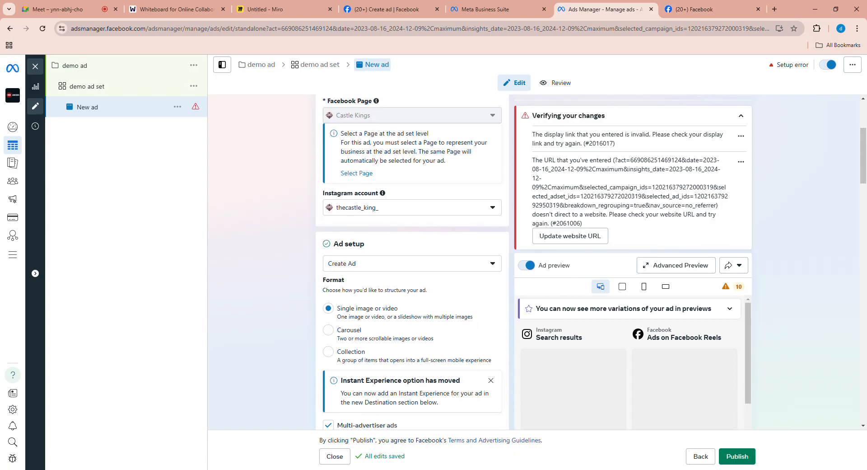
left_click(411, 282)
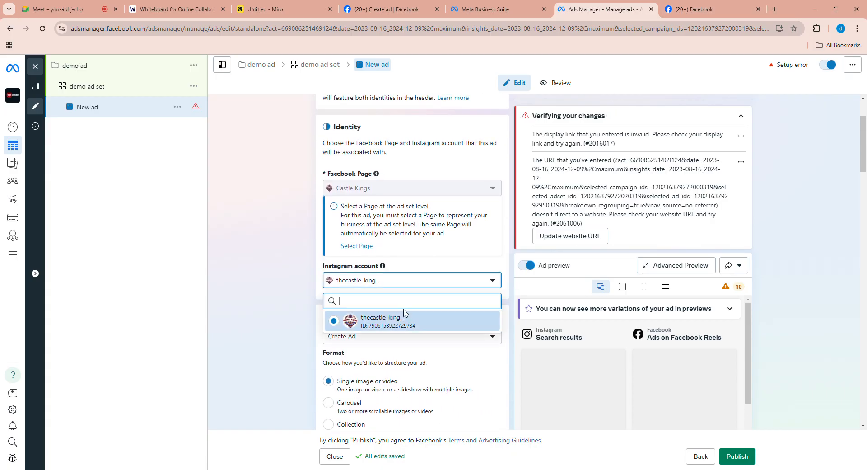
left_click(313, 296)
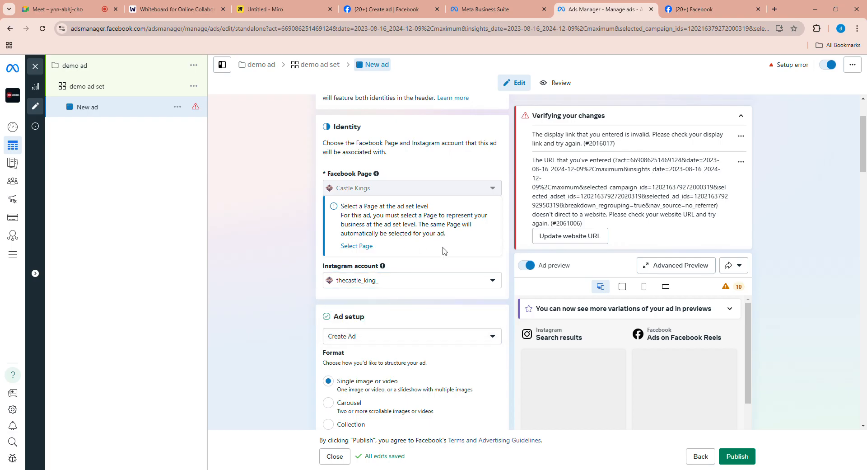
- Look over the ad's settings from identity through tracking, and switch back to the Google Meet call
scroll(414, 339, "down", 15)
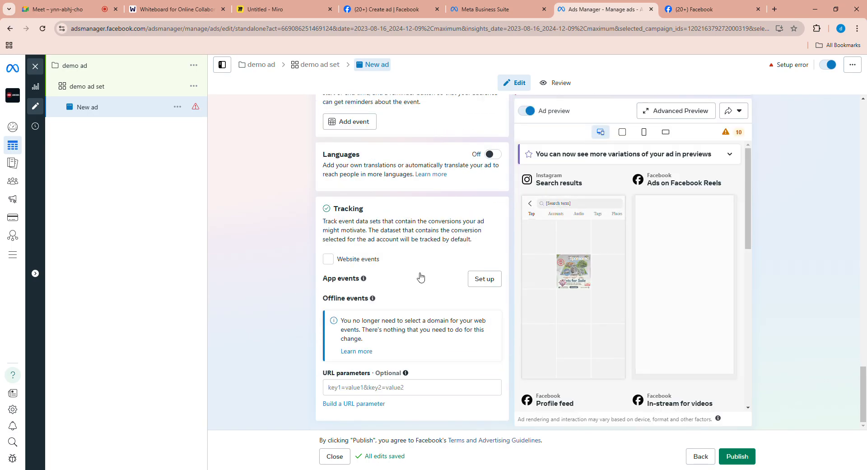
scroll(420, 303, "up", 7)
scroll(421, 303, "up", 10)
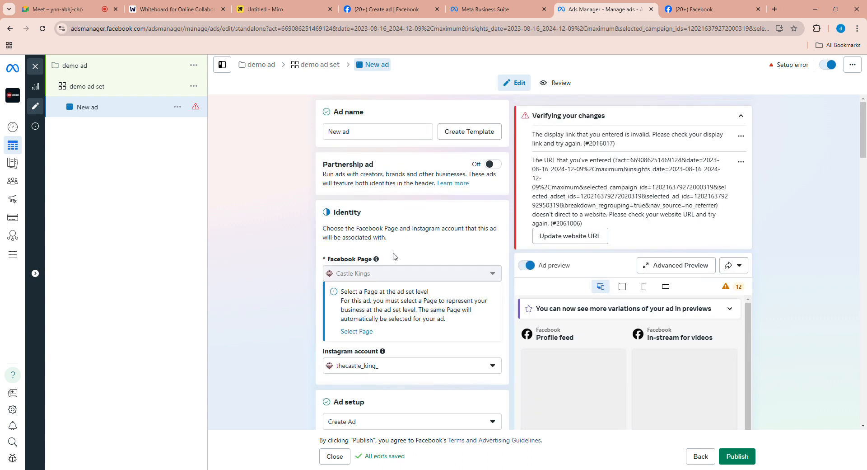
left_click(96, 8)
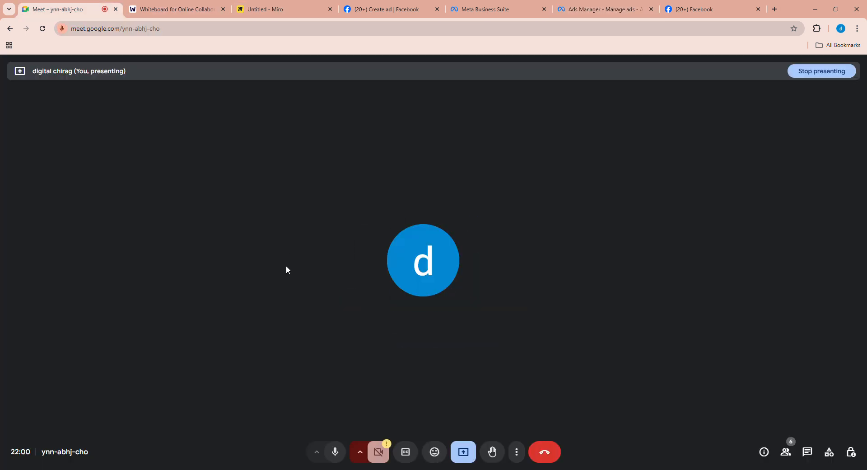